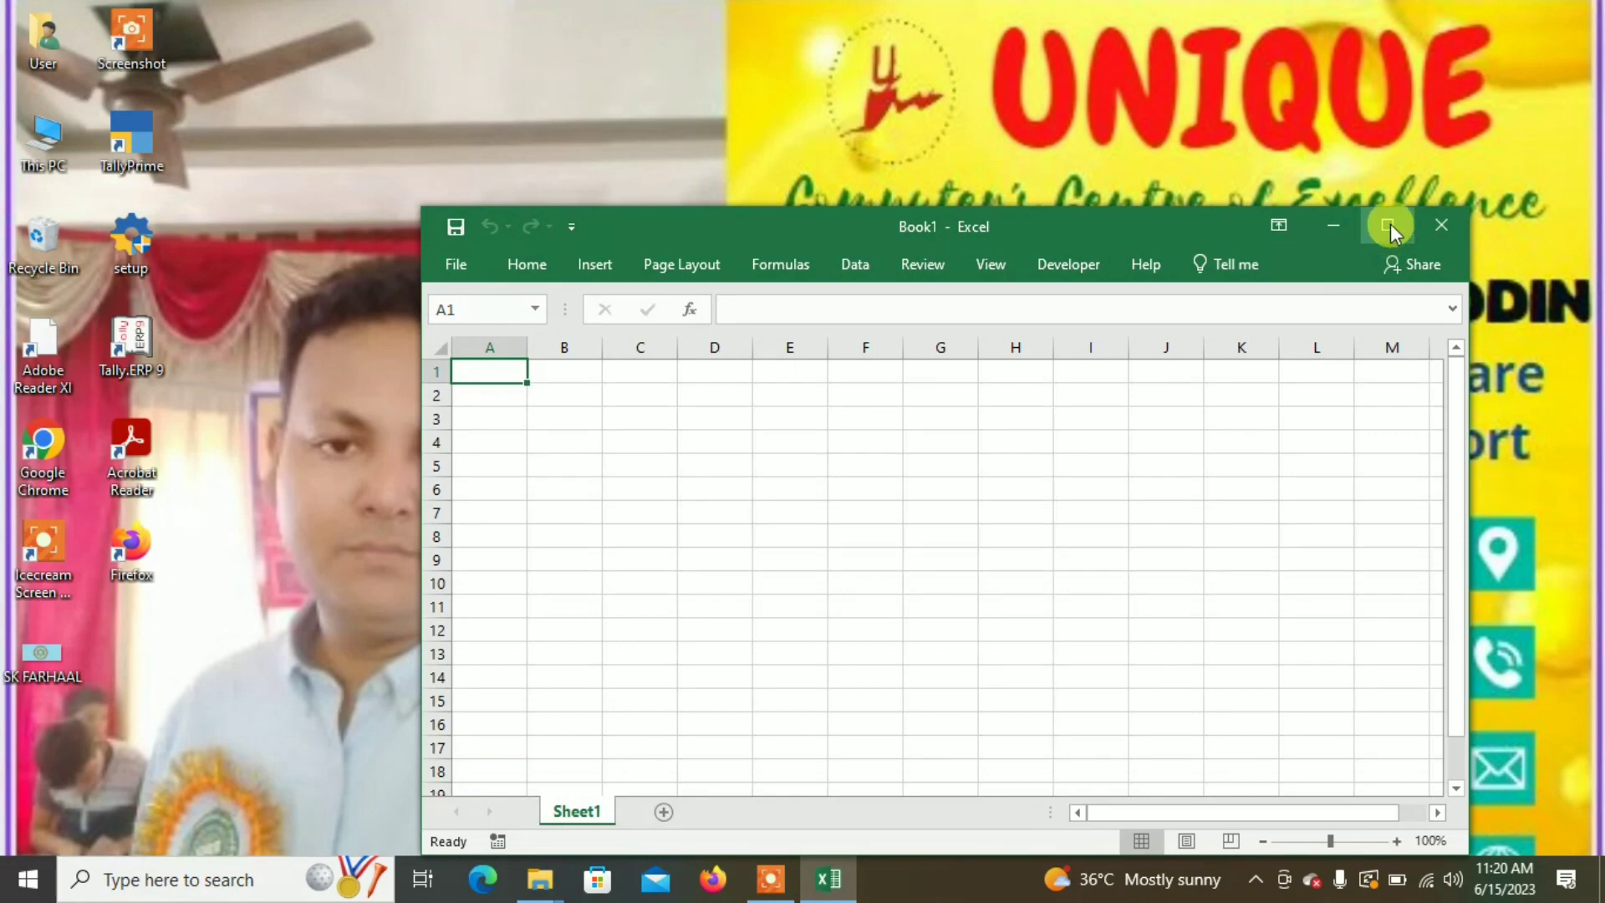
Maximize the workbook window and keep the ribbon expanded with the Home commands showing
{"action": "left_click", "coordinate": [1389, 226]}
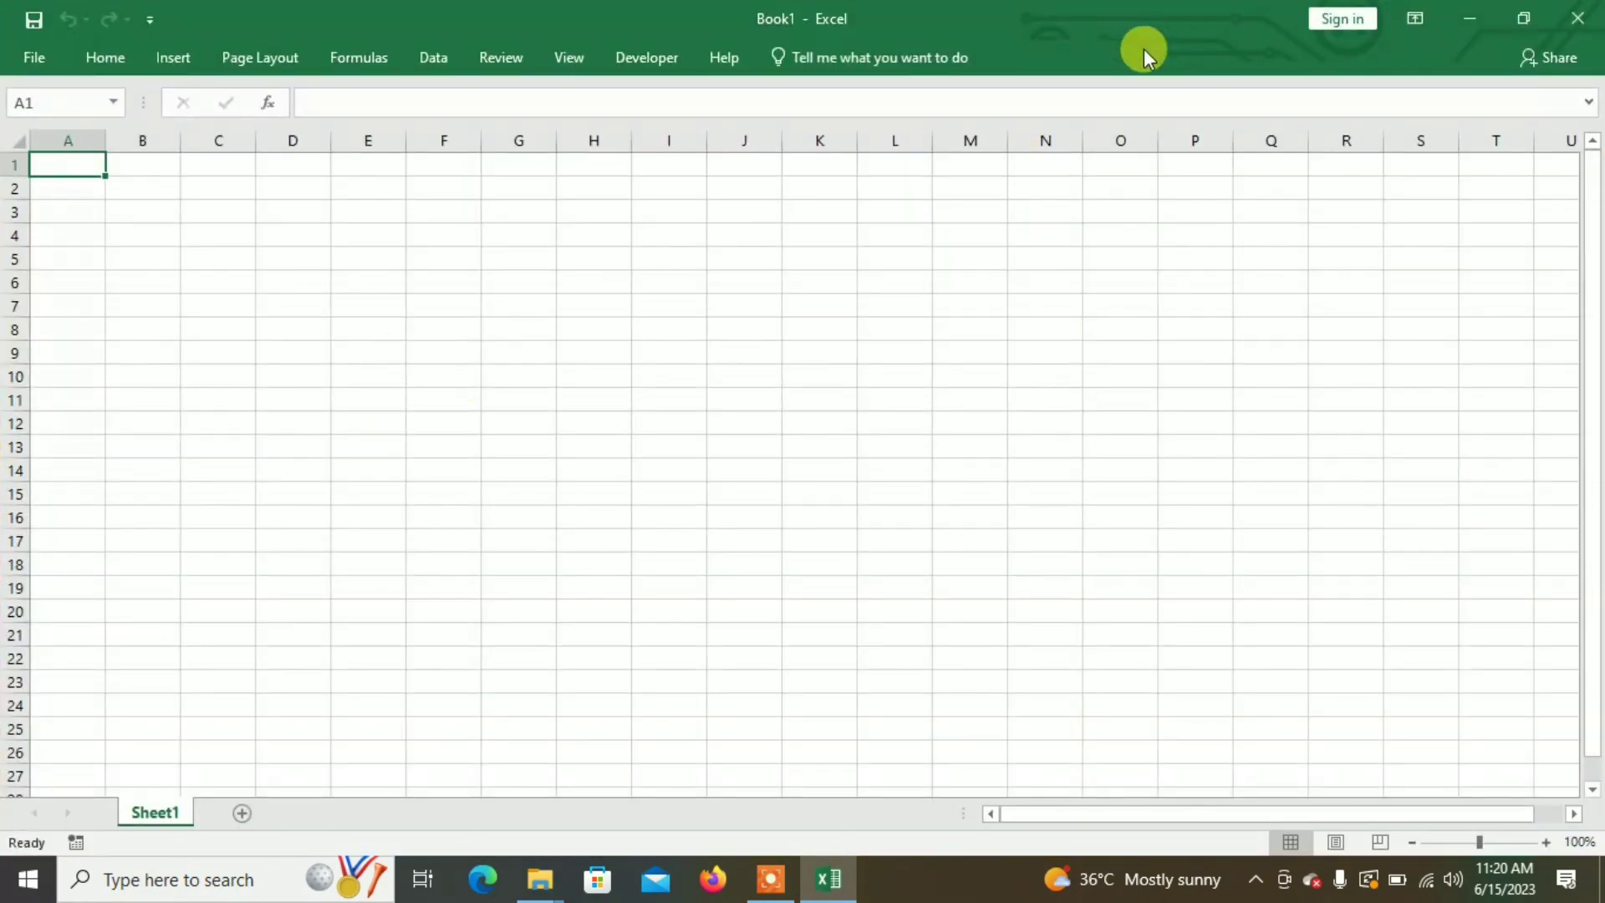
{"action": "right_click", "coordinate": [1258, 52]}
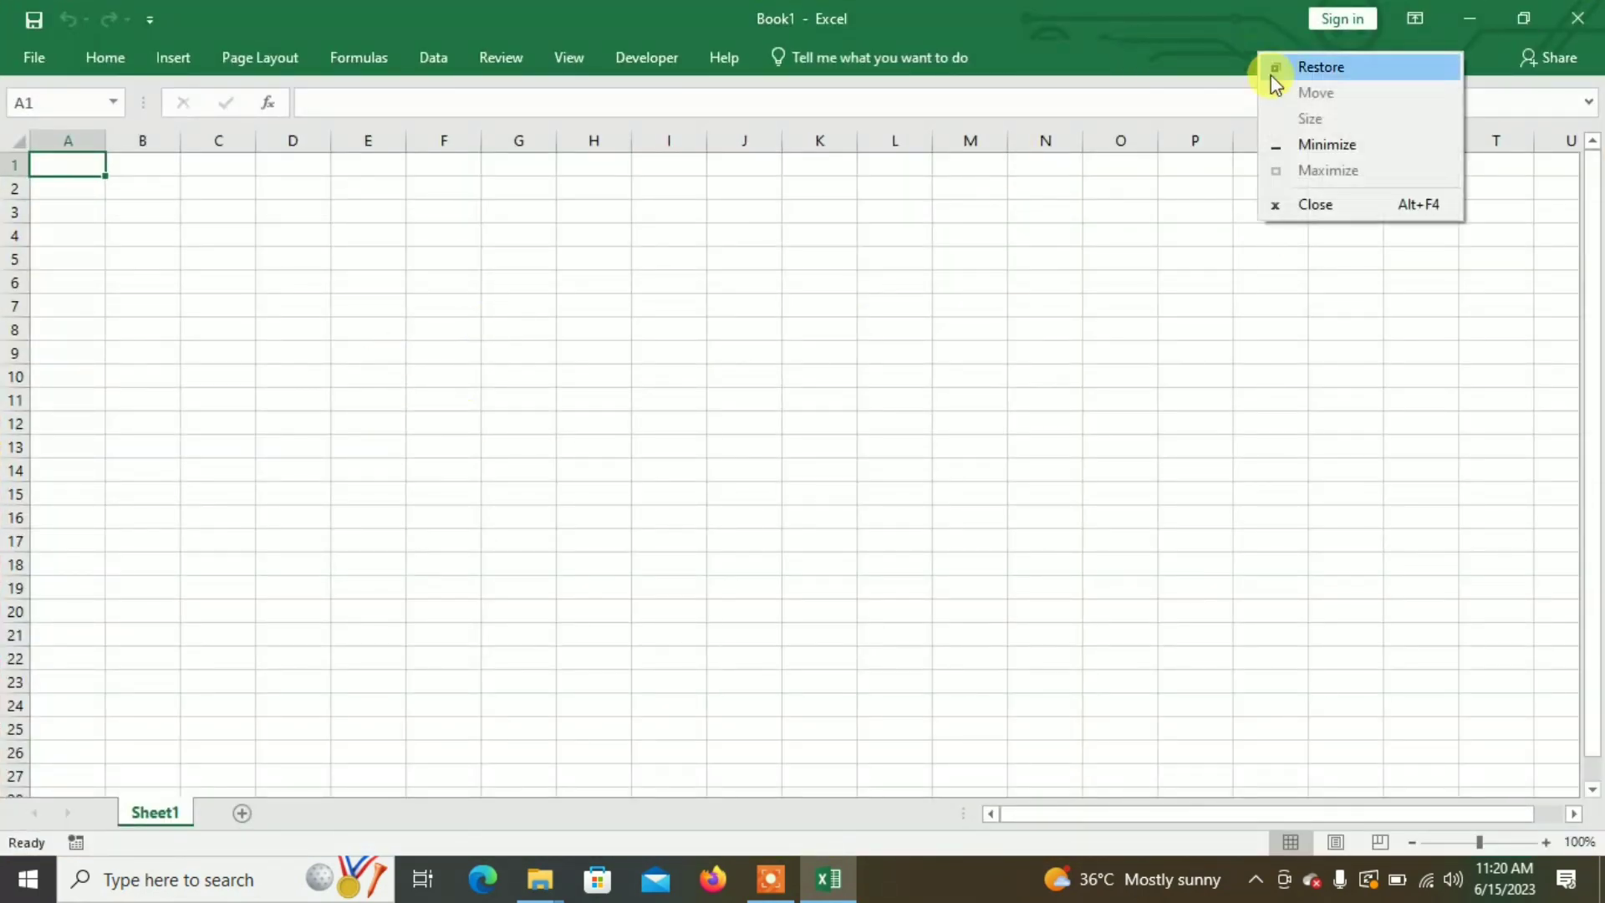
{"action": "right_click", "coordinate": [1000, 13]}
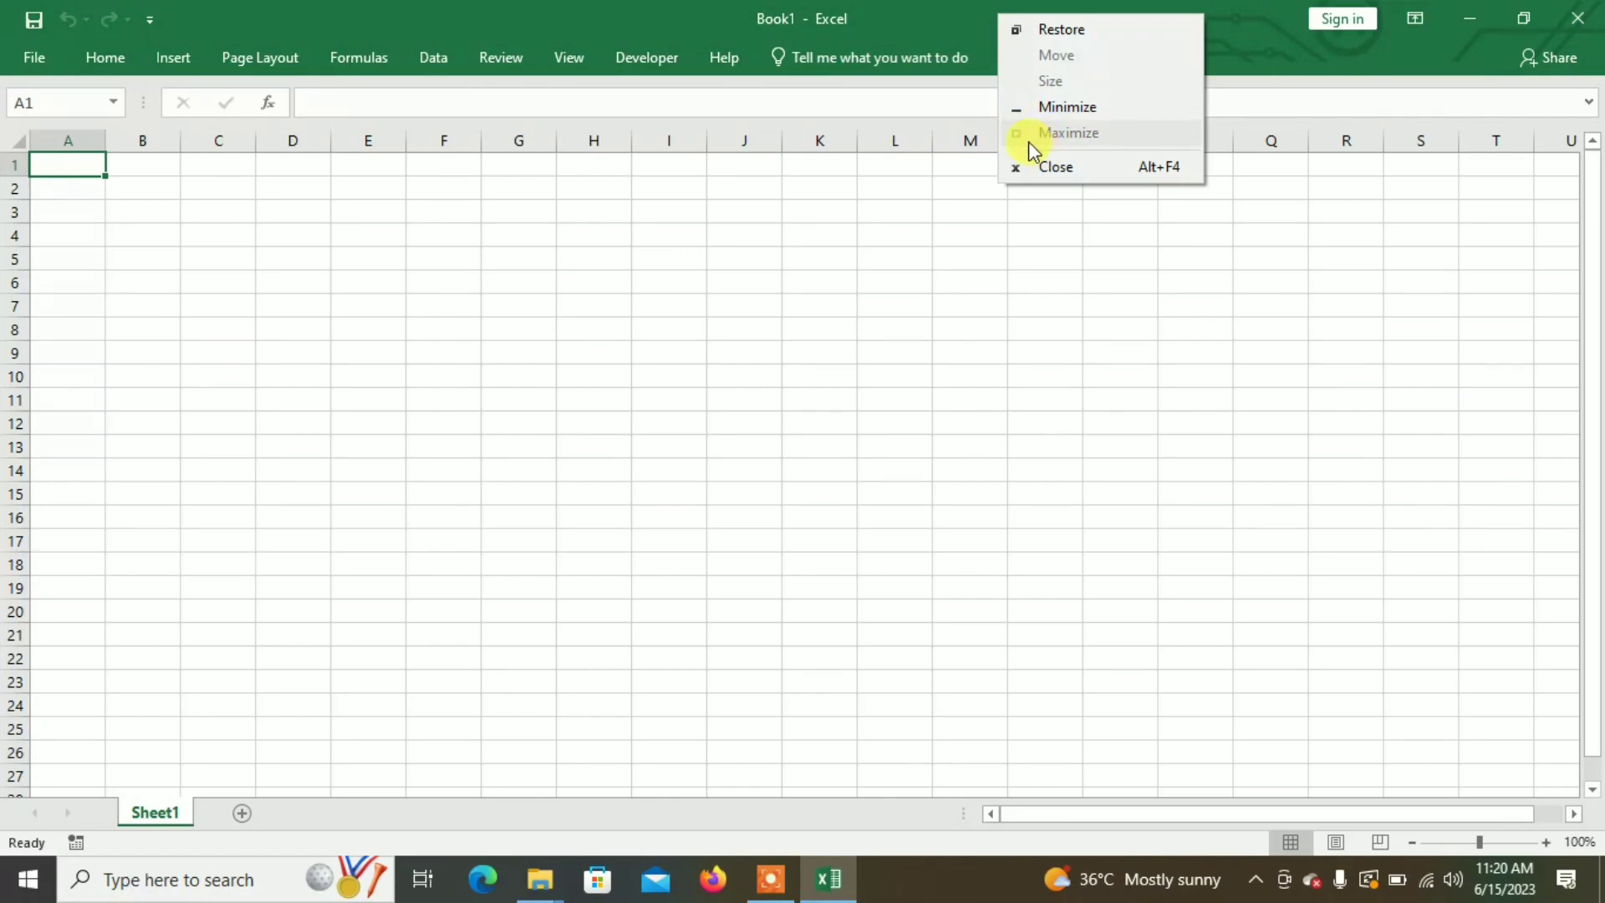
{"action": "left_click", "coordinate": [1018, 201]}
{"action": "left_click", "coordinate": [260, 412]}
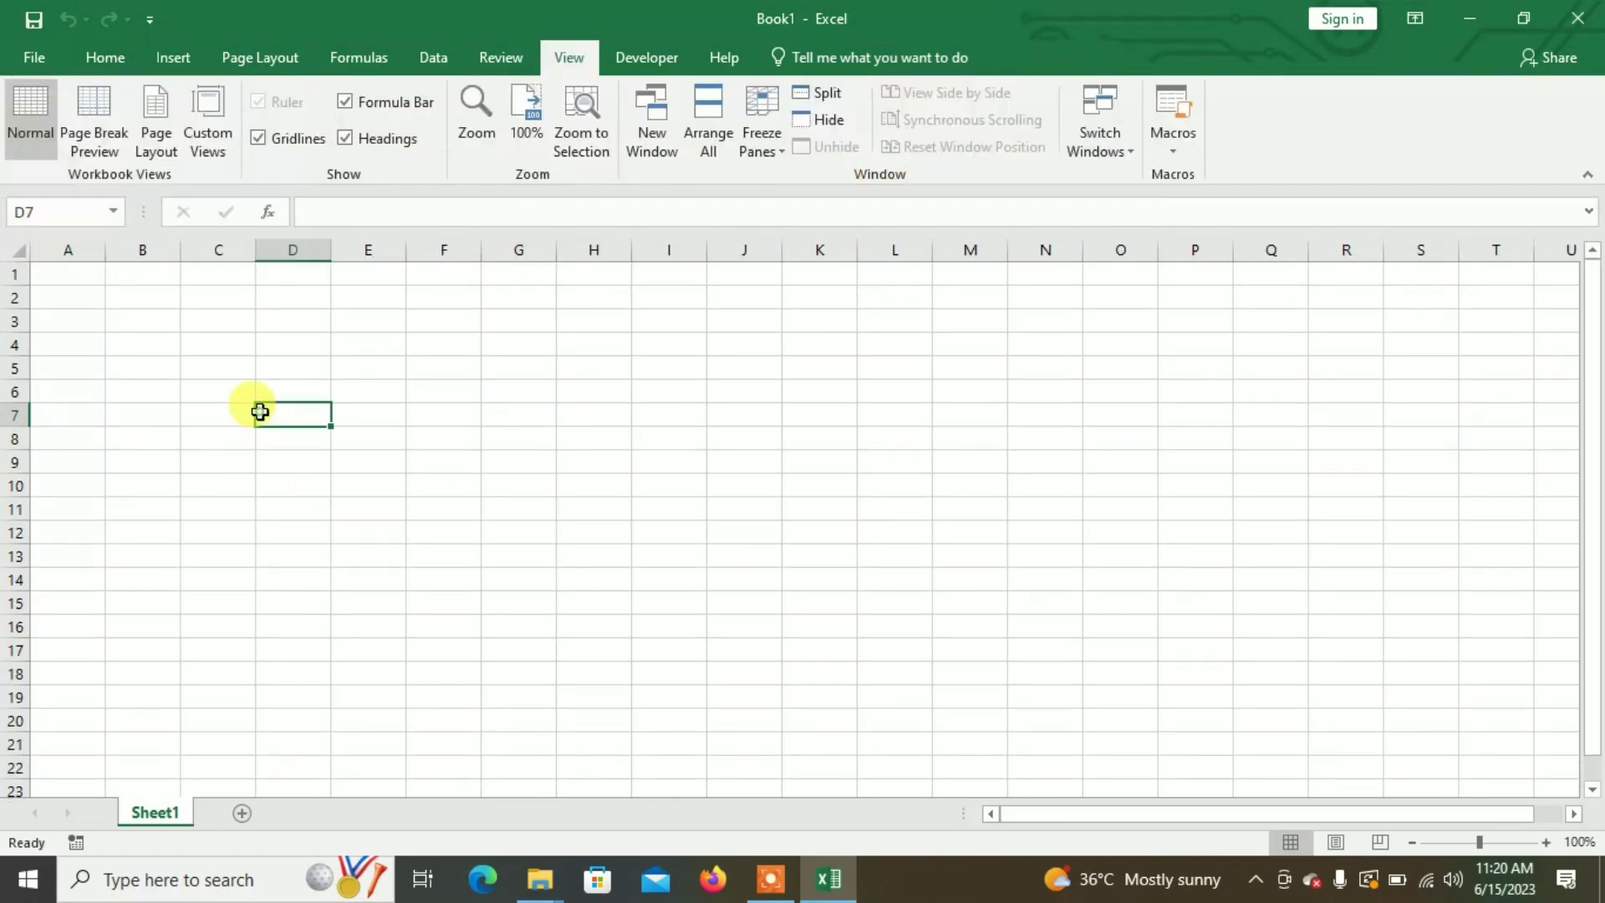
{"action": "left_click", "coordinate": [105, 57]}
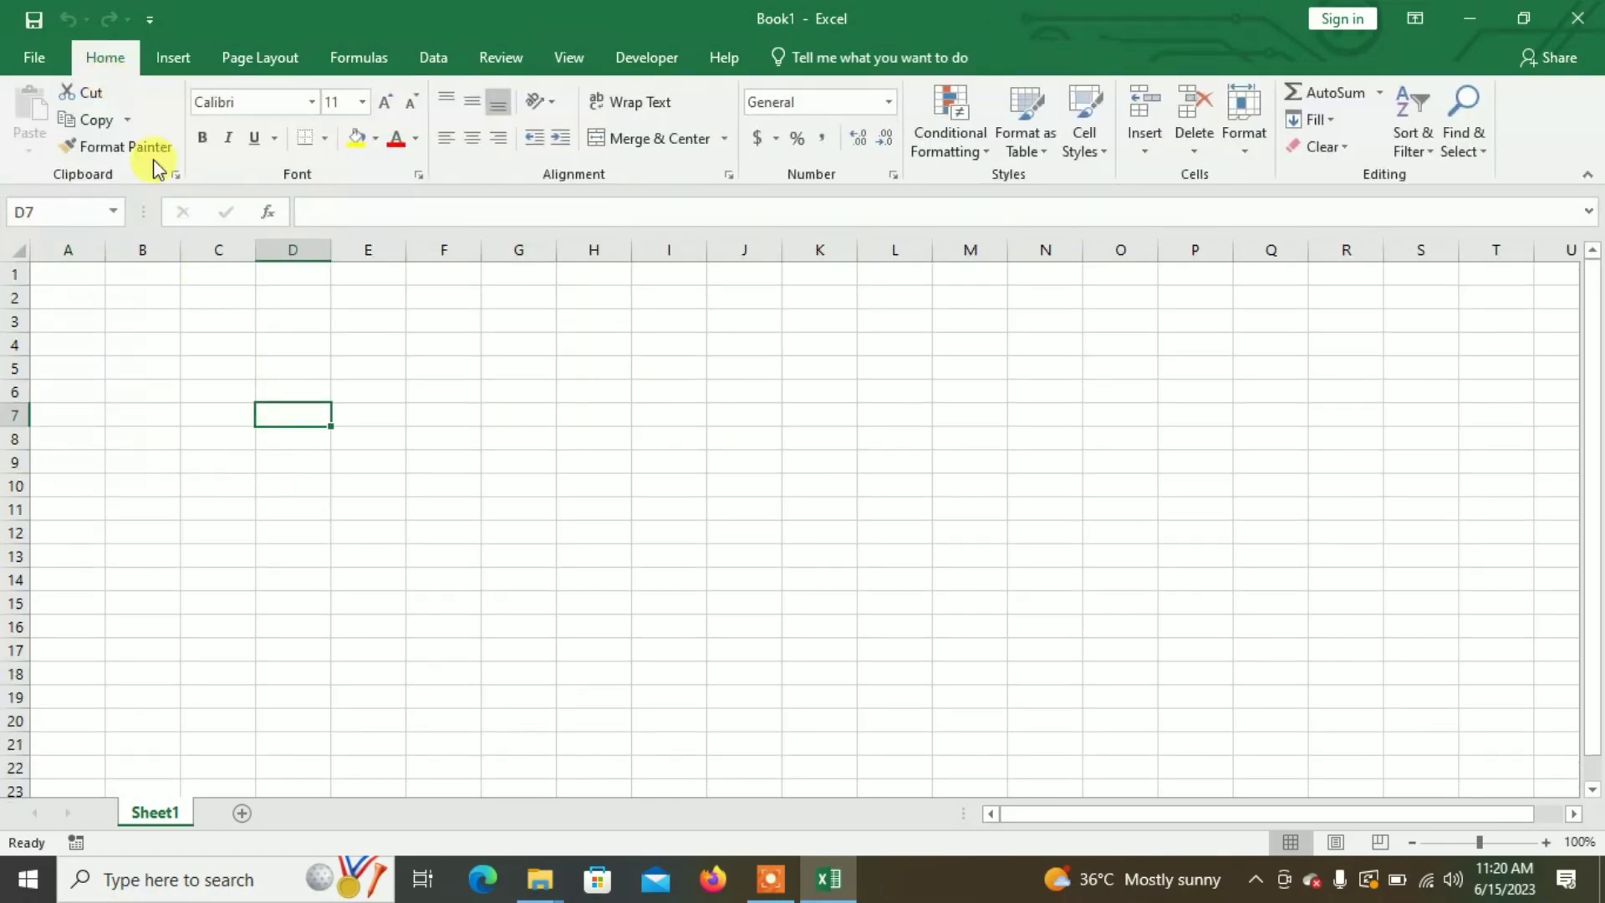
Enter the header CUSTOMER NAME in cell B3
{"action": "left_click", "coordinate": [266, 344]}
{"action": "scroll", "coordinate": [268, 365], "scroll_direction": "up", "scroll_amount": 3, "text": "ctrl"}
{"action": "scroll", "coordinate": [276, 372], "scroll_direction": "up", "scroll_amount": 4, "text": "ctrl"}
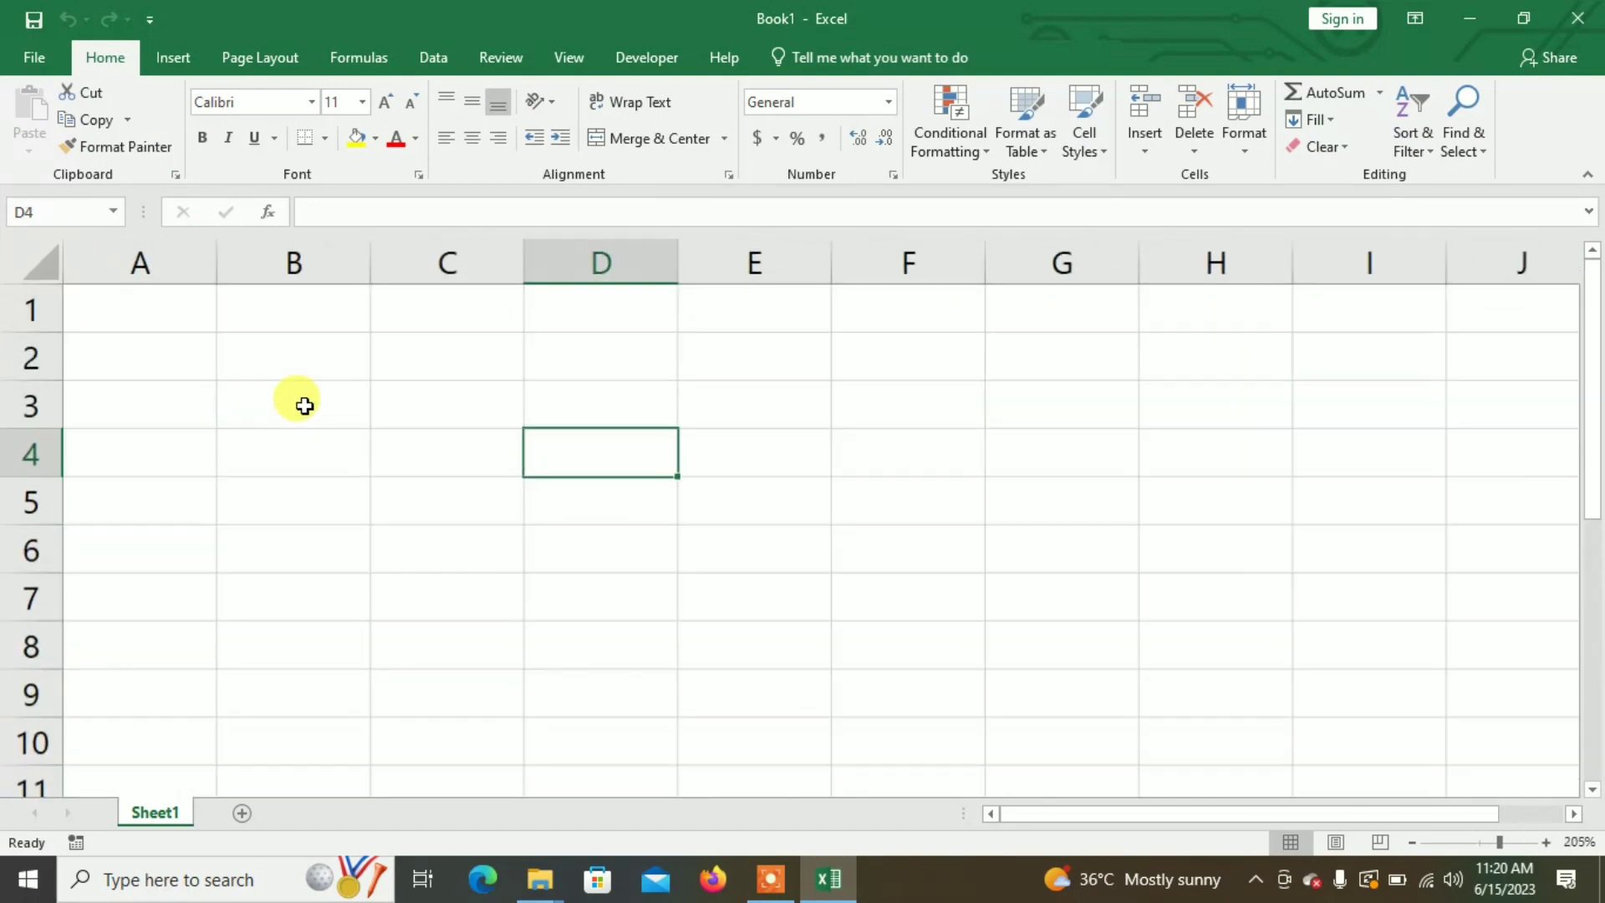
{"action": "left_click", "coordinate": [347, 405]}
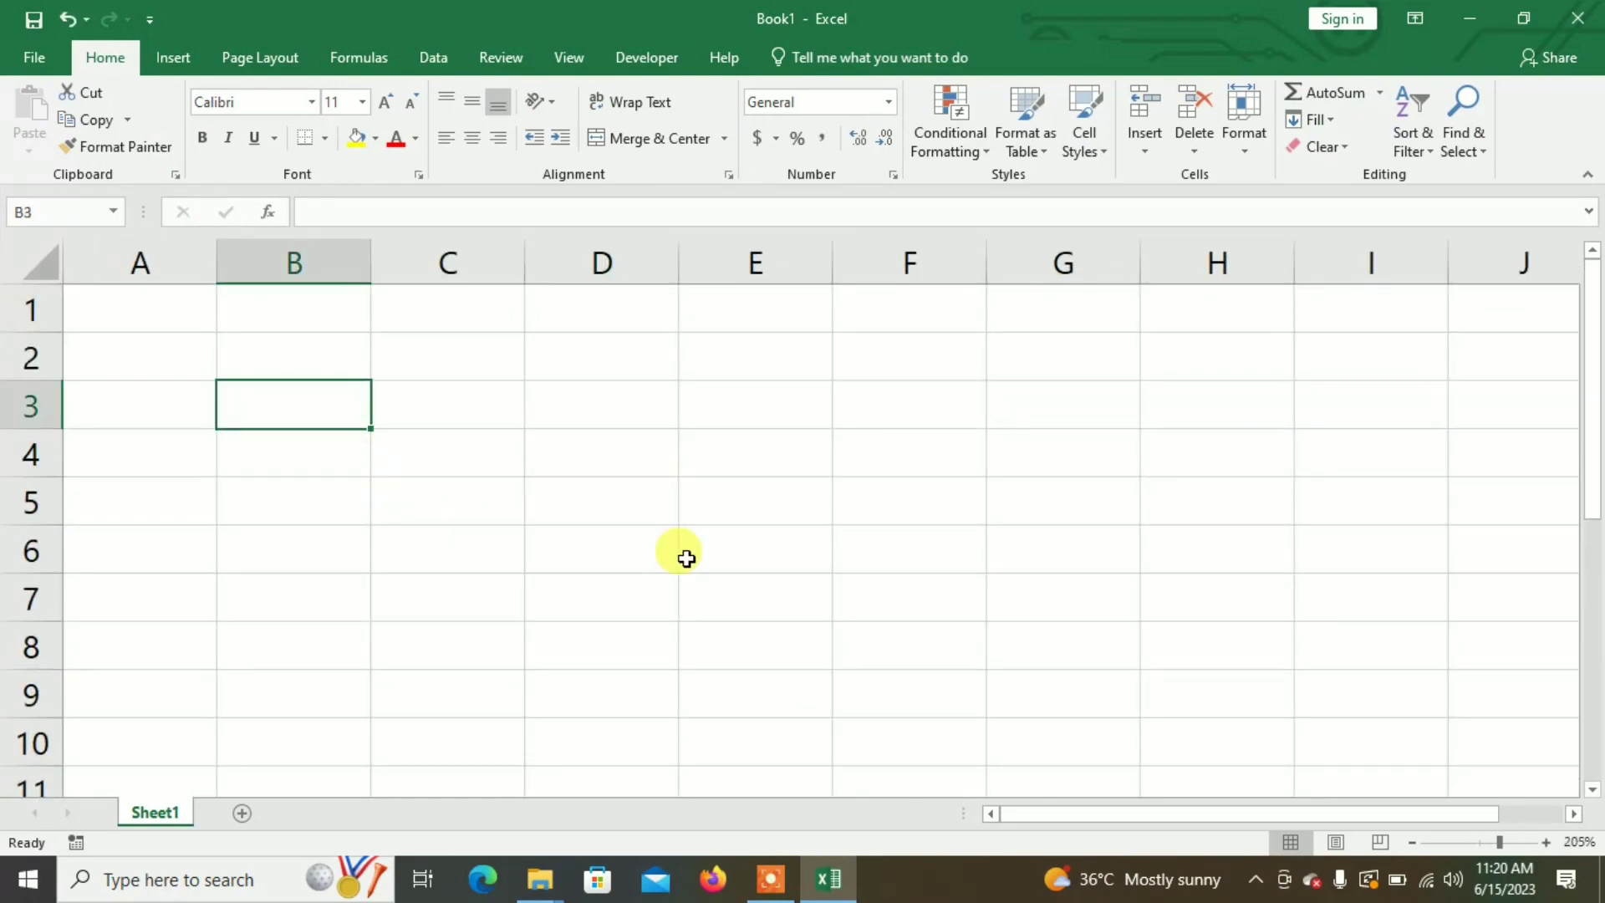
{"action": "type", "text": "cus"}
{"action": "key", "text": "BackSpace"}
{"action": "key", "text": "BackSpace"}
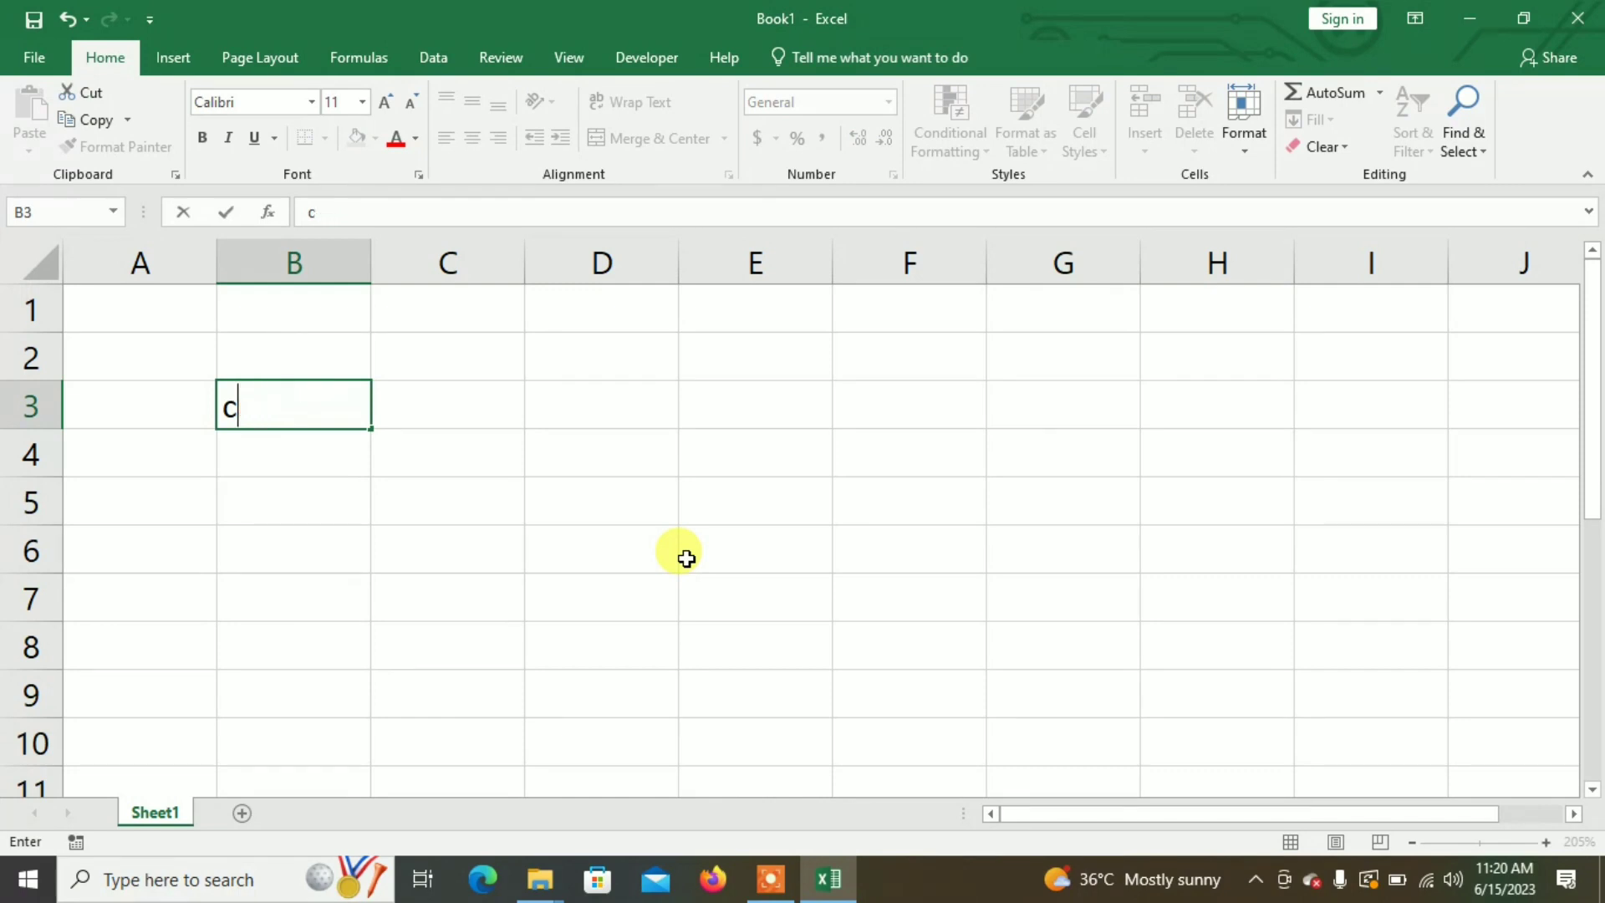
{"action": "key", "text": "BackSpace"}
{"action": "type", "text": "CUSR"}
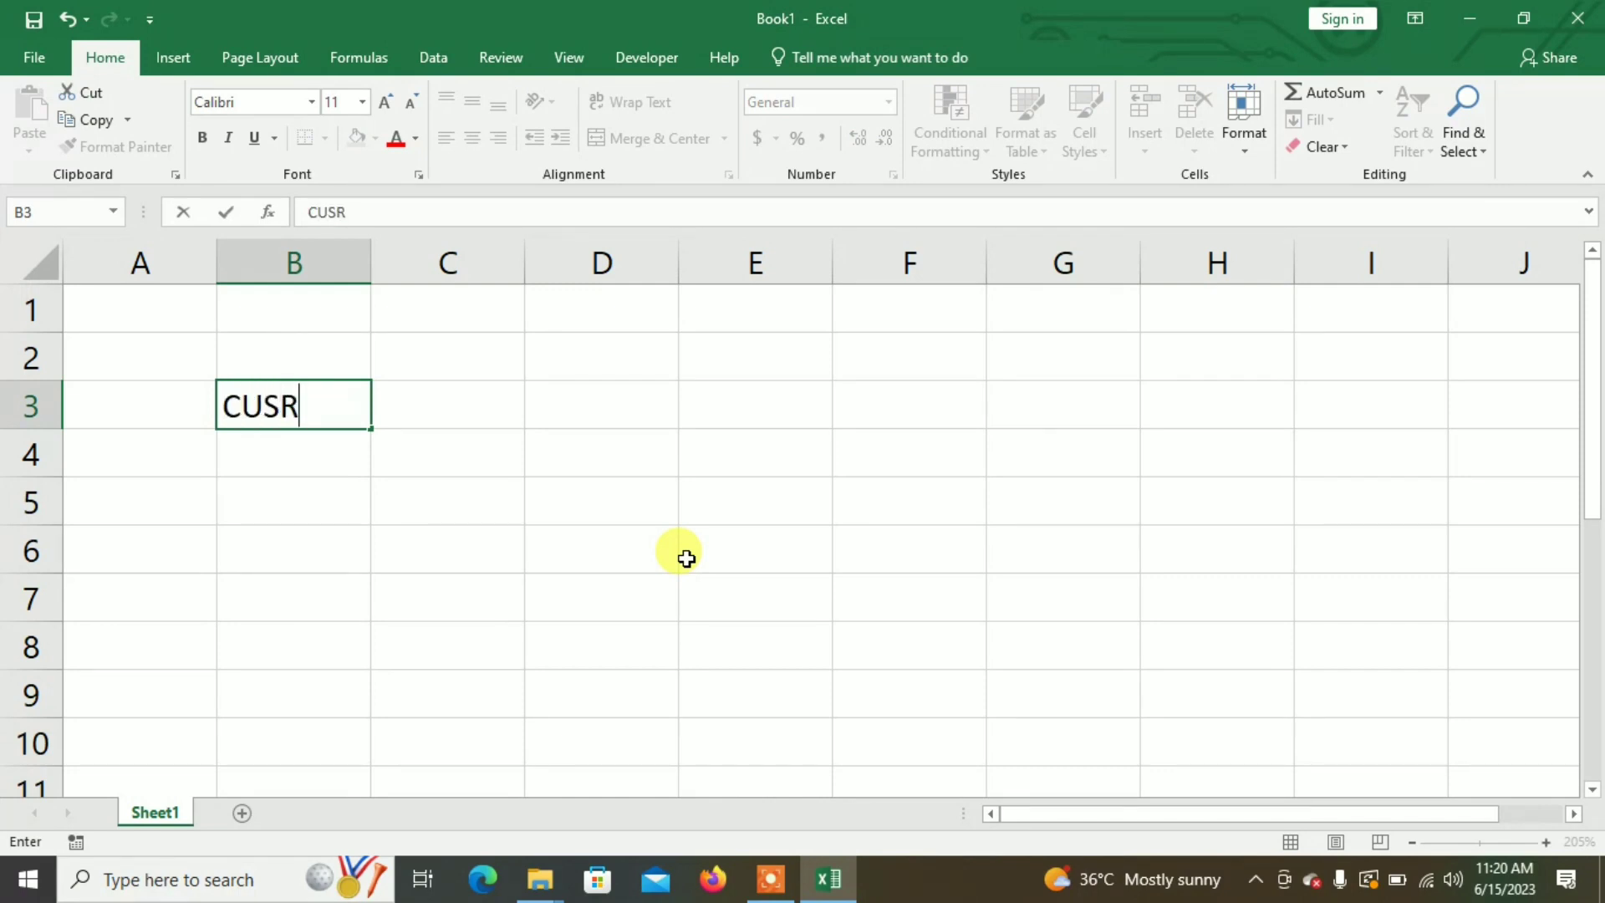
{"action": "key", "text": "BackSpace"}
{"action": "type", "text": "TOM"}
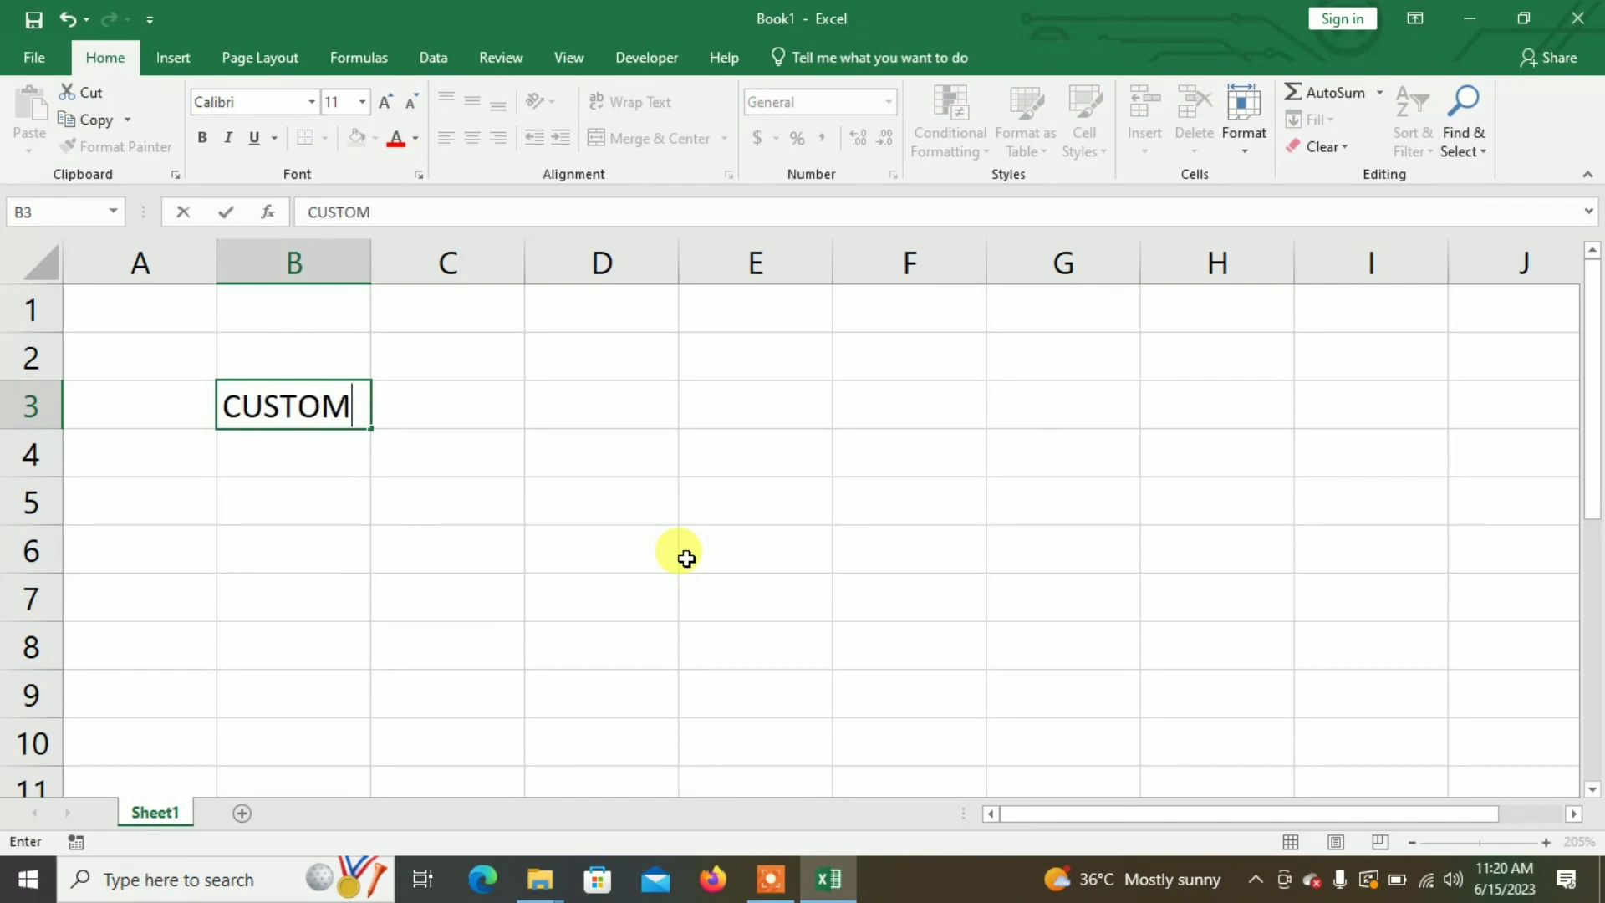
{"action": "type", "text": "ER NAME"}
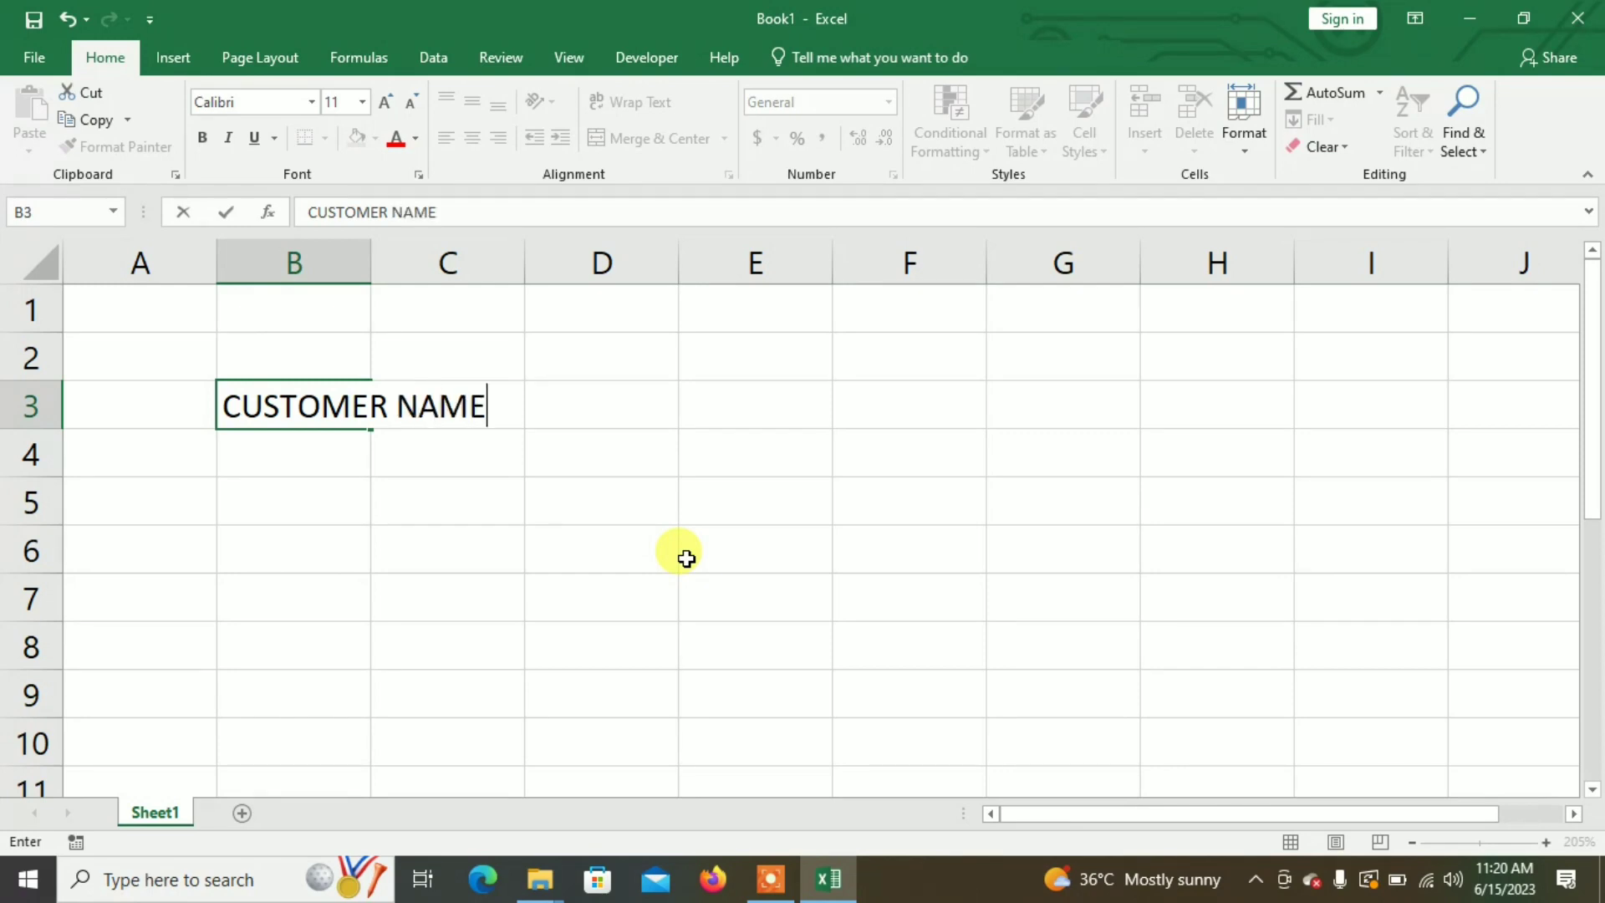
{"action": "key", "text": "Tab"}
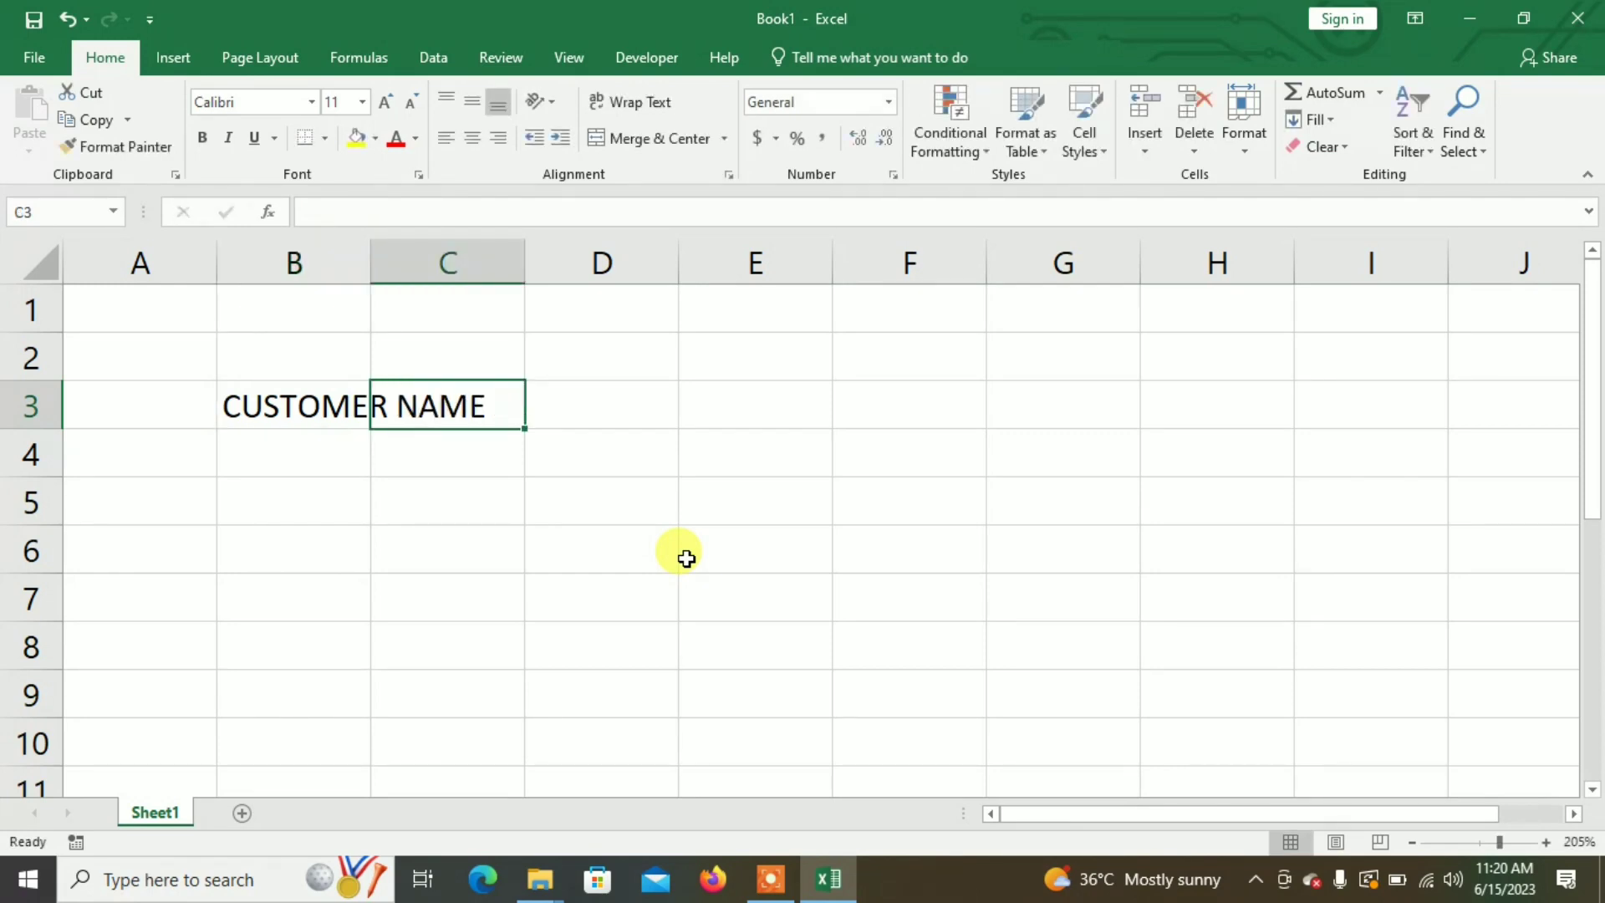
Enter the headers LOAN AMOUNT, LOAN DUE DATE and REMARK in cells C3, D3 and E3
{"action": "type", "text": "LOAN AMO"}
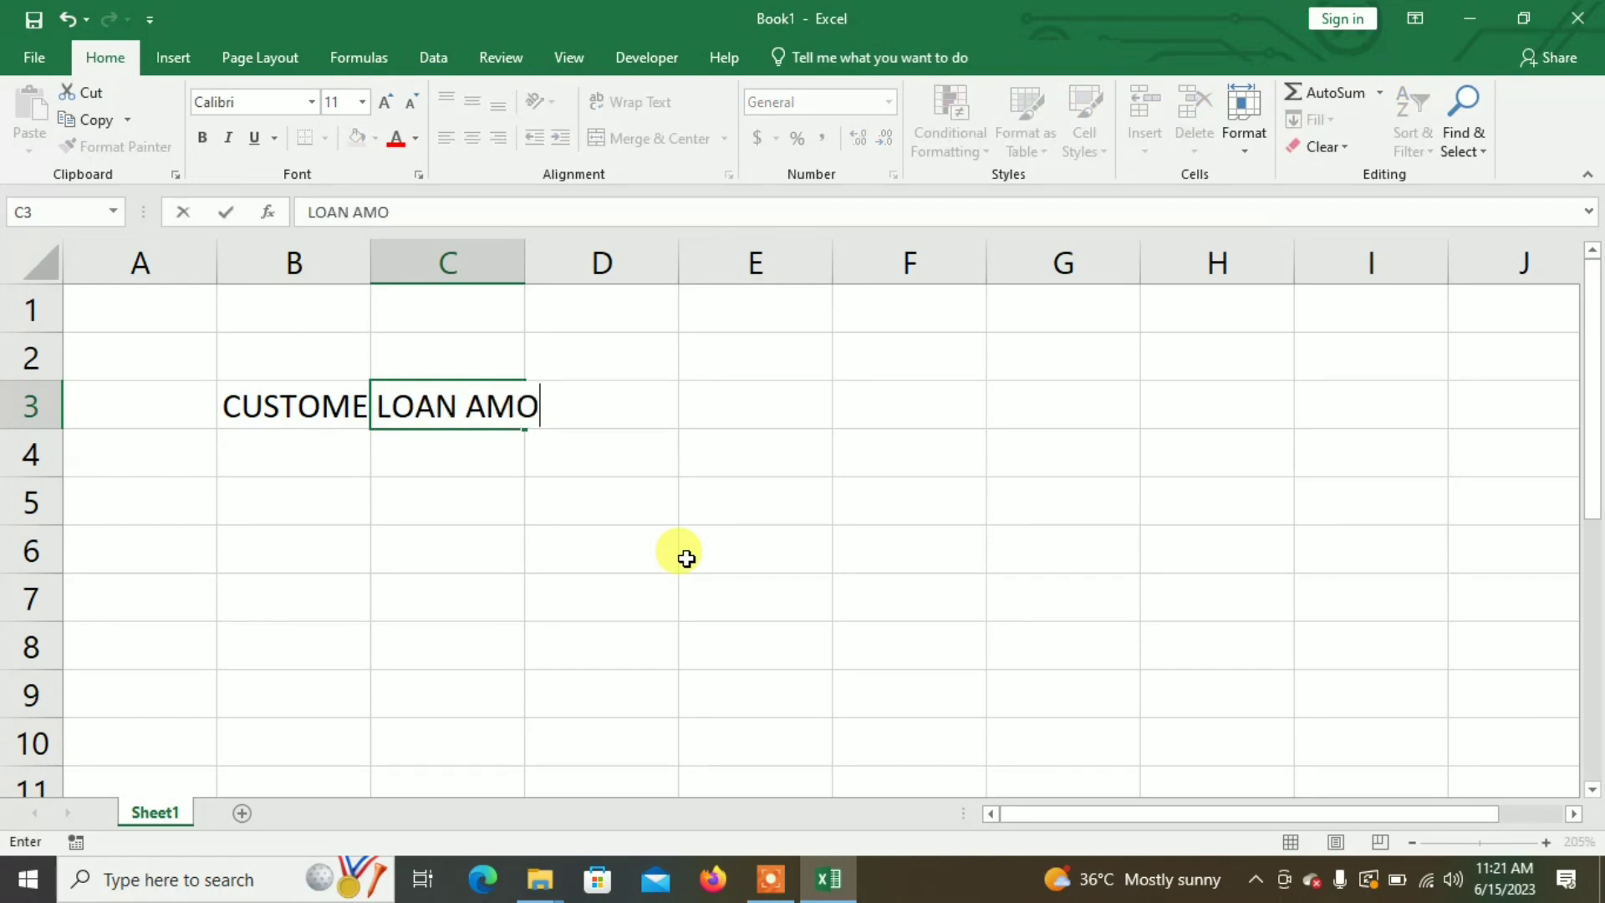
{"action": "type", "text": "UNT"}
{"action": "key", "text": "Tab"}
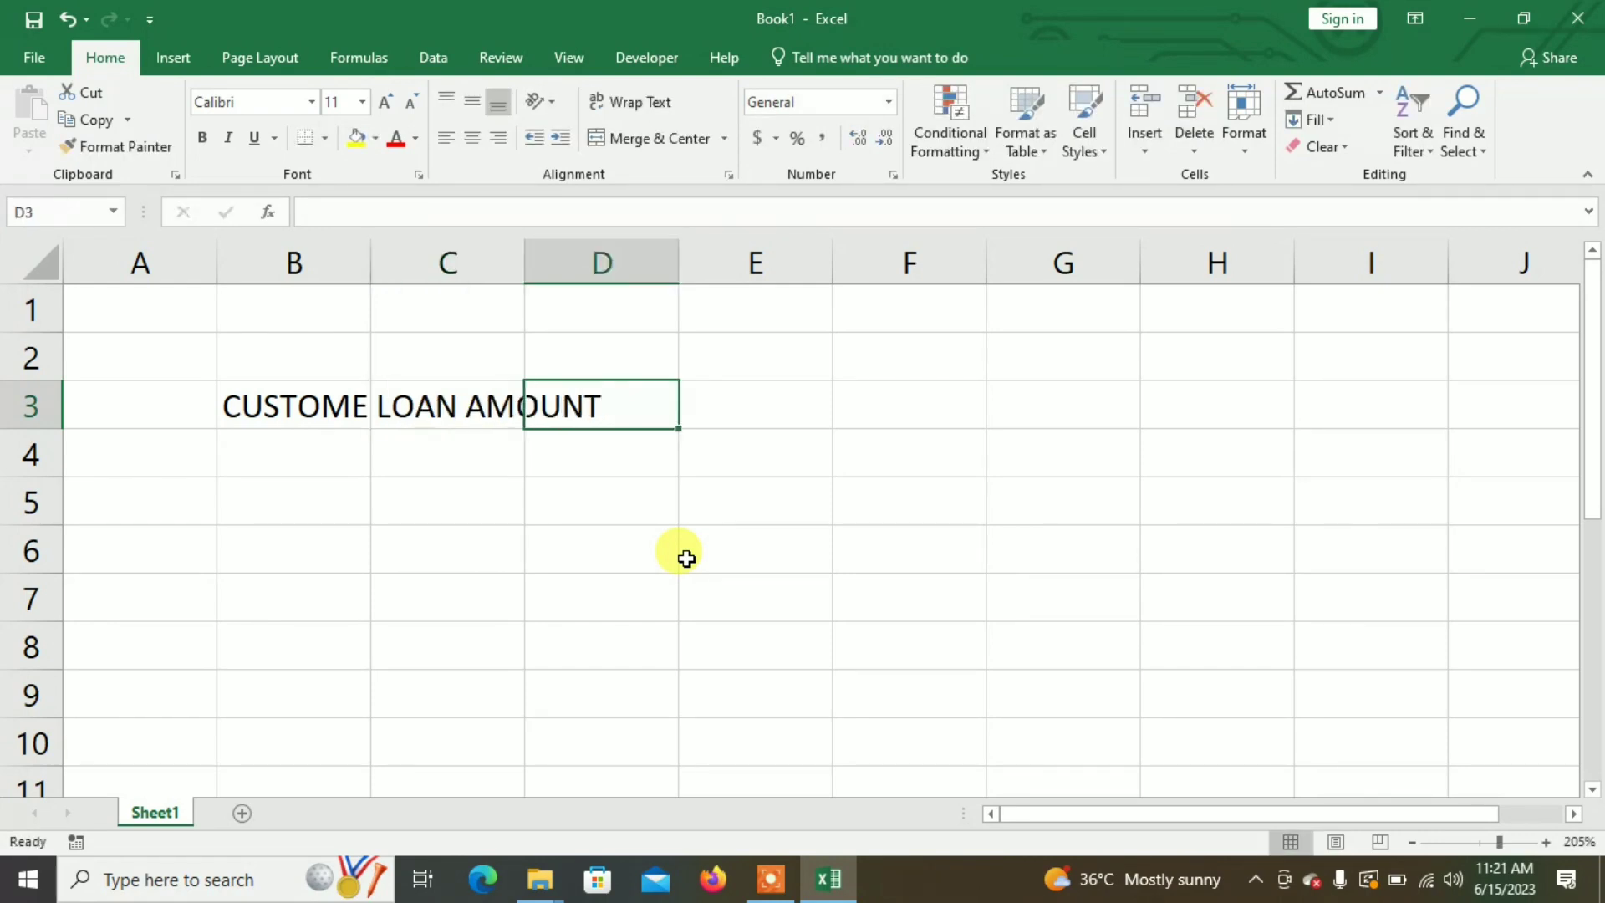
{"action": "type", "text": "LOA"}
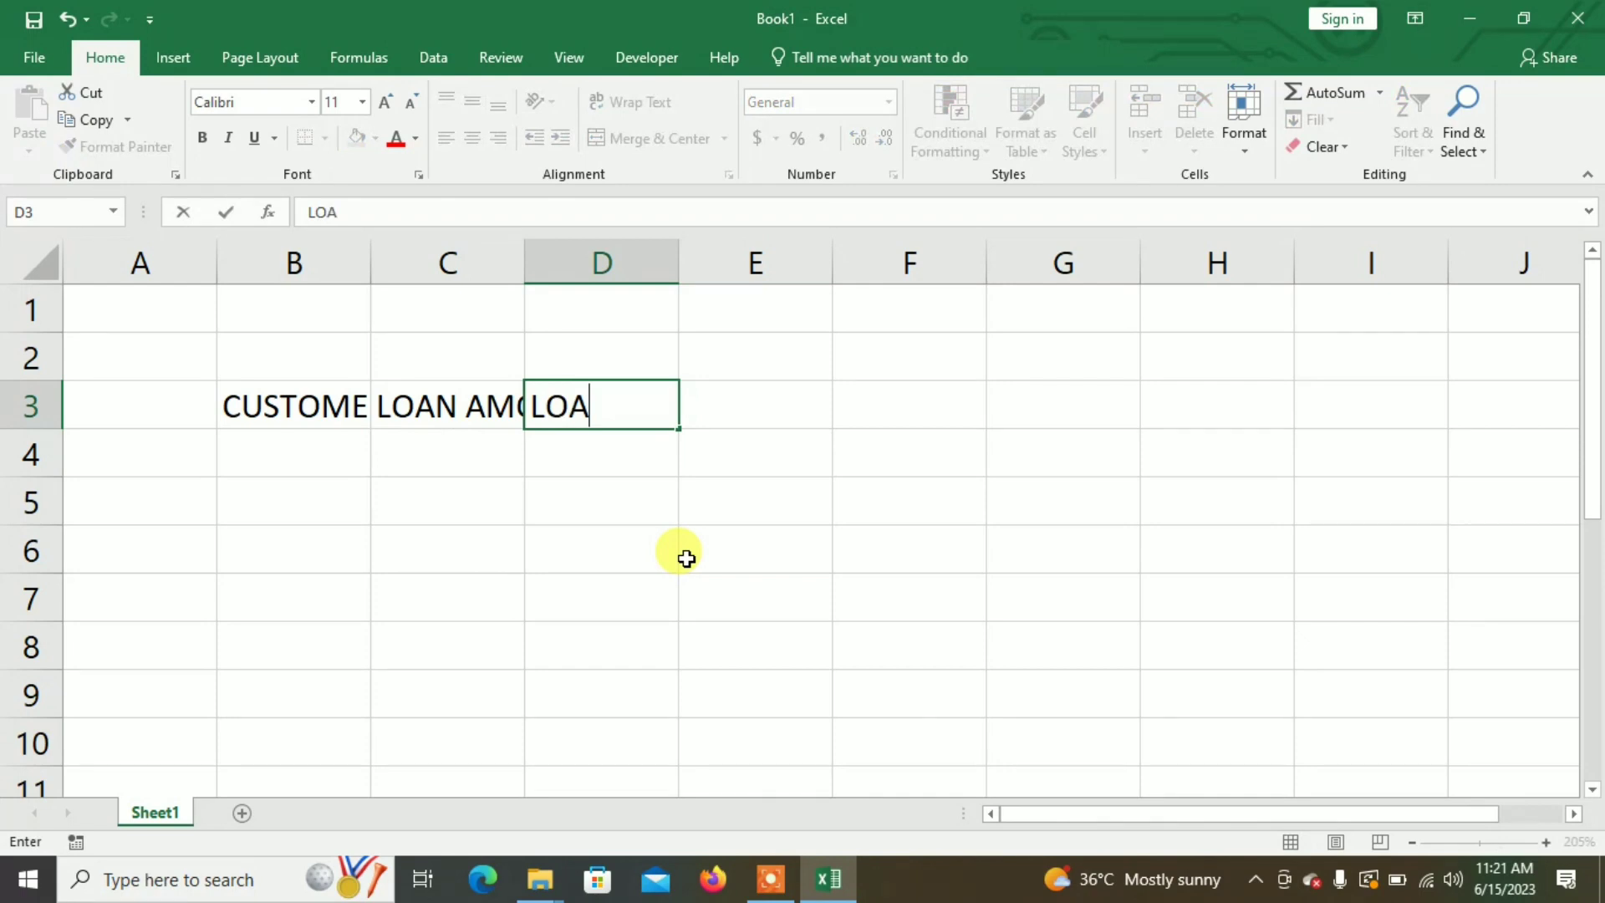
{"action": "type", "text": "N DUE"}
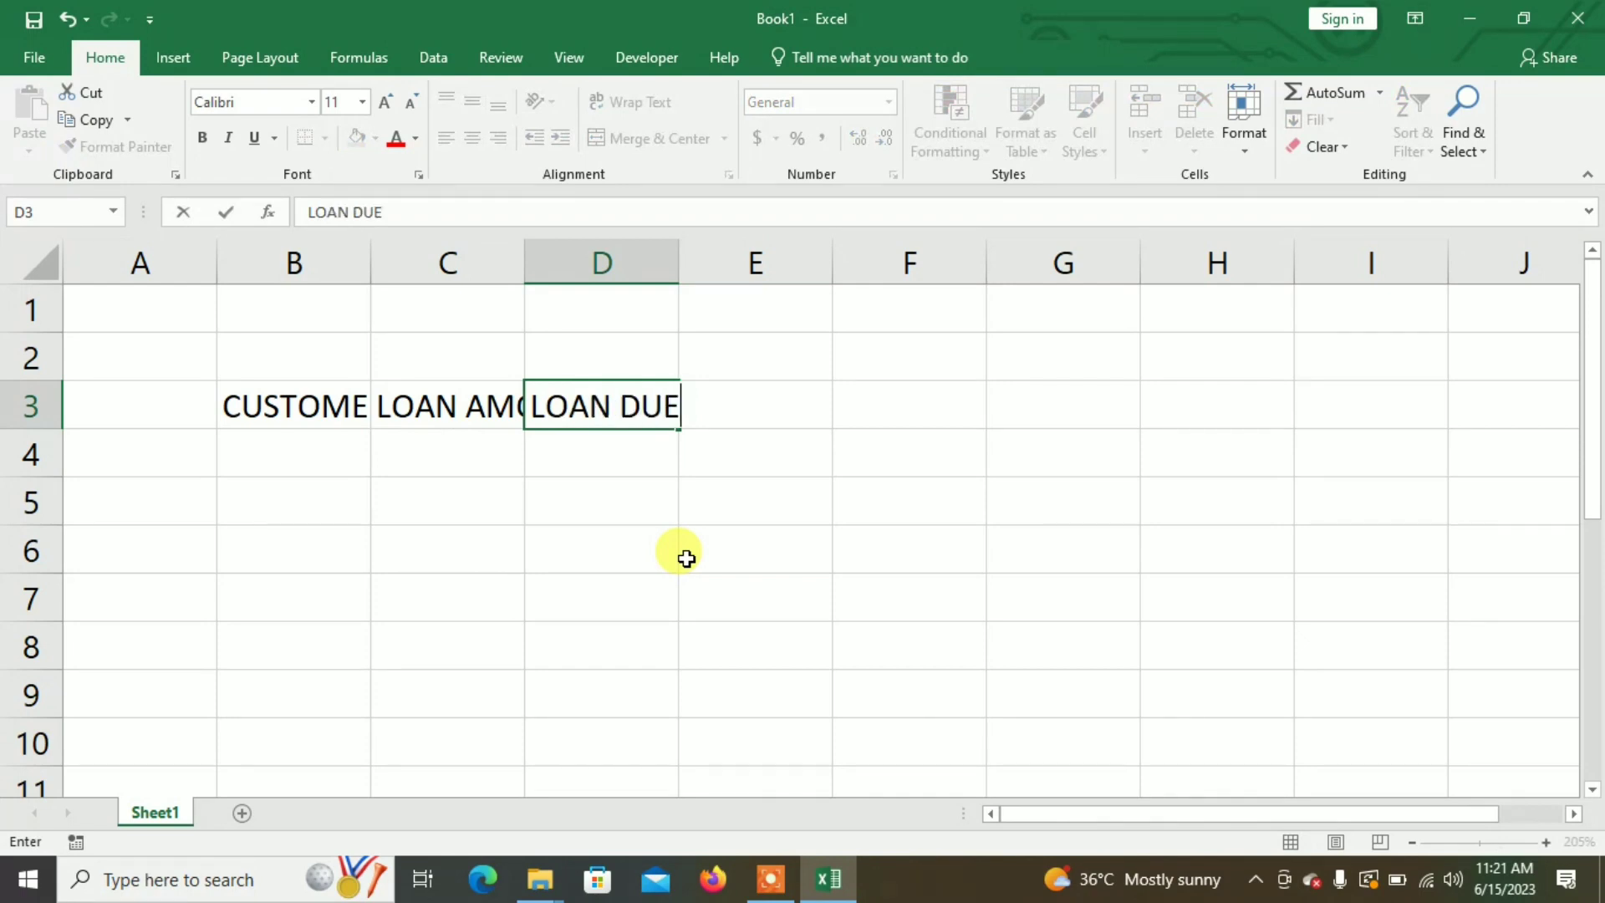
{"action": "type", "text": " DATE"}
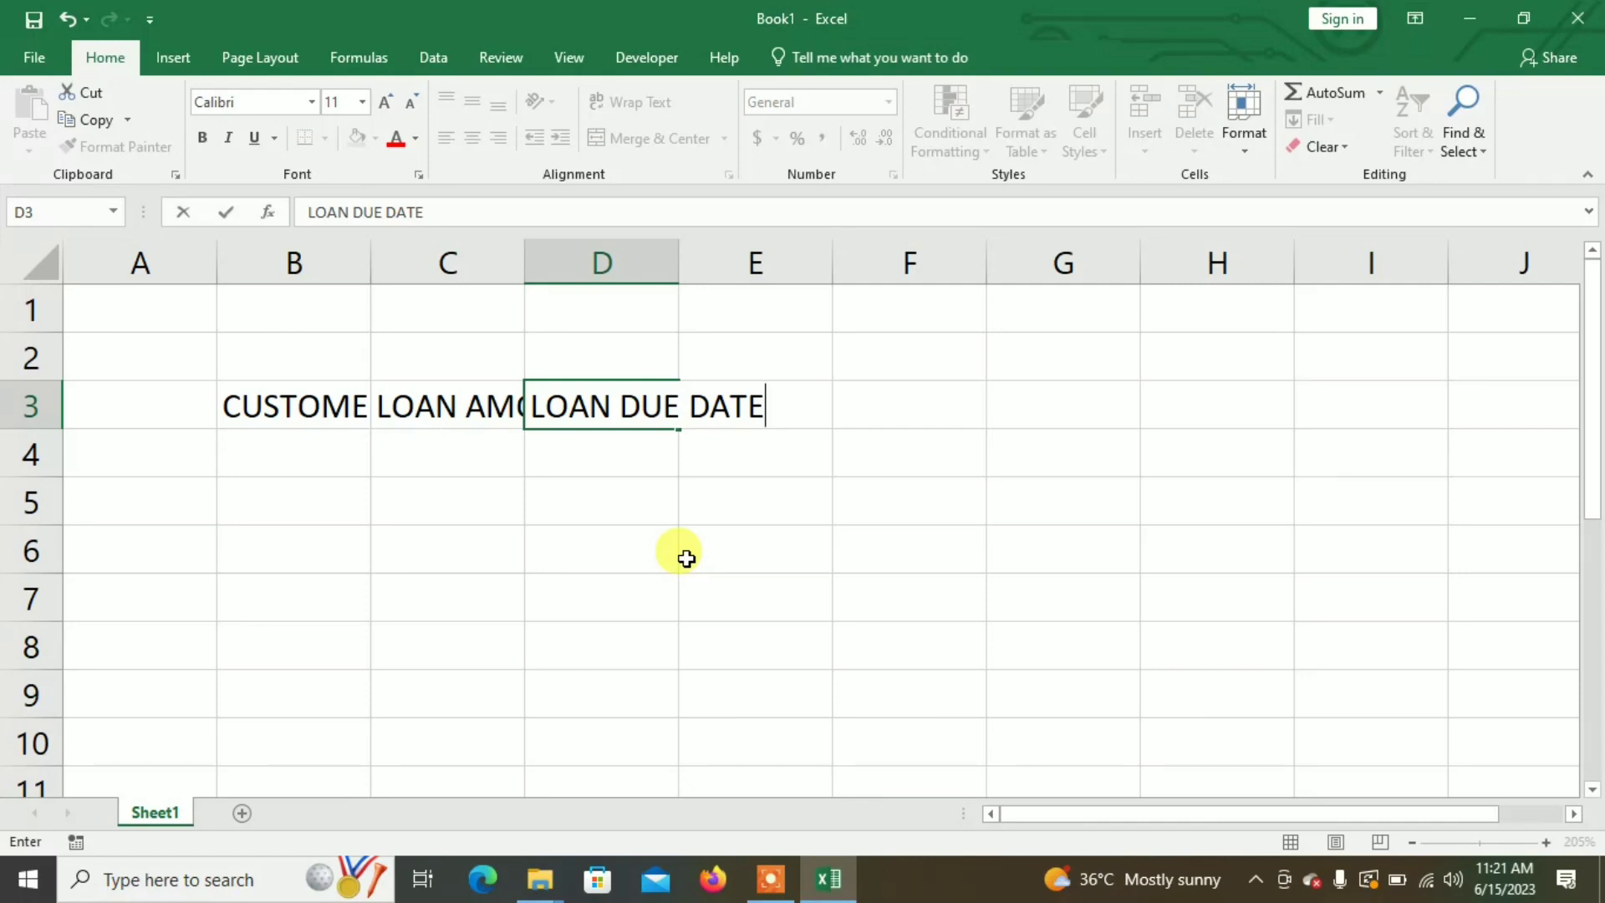
{"action": "key", "text": "Left"}
{"action": "key", "text": "Right"}
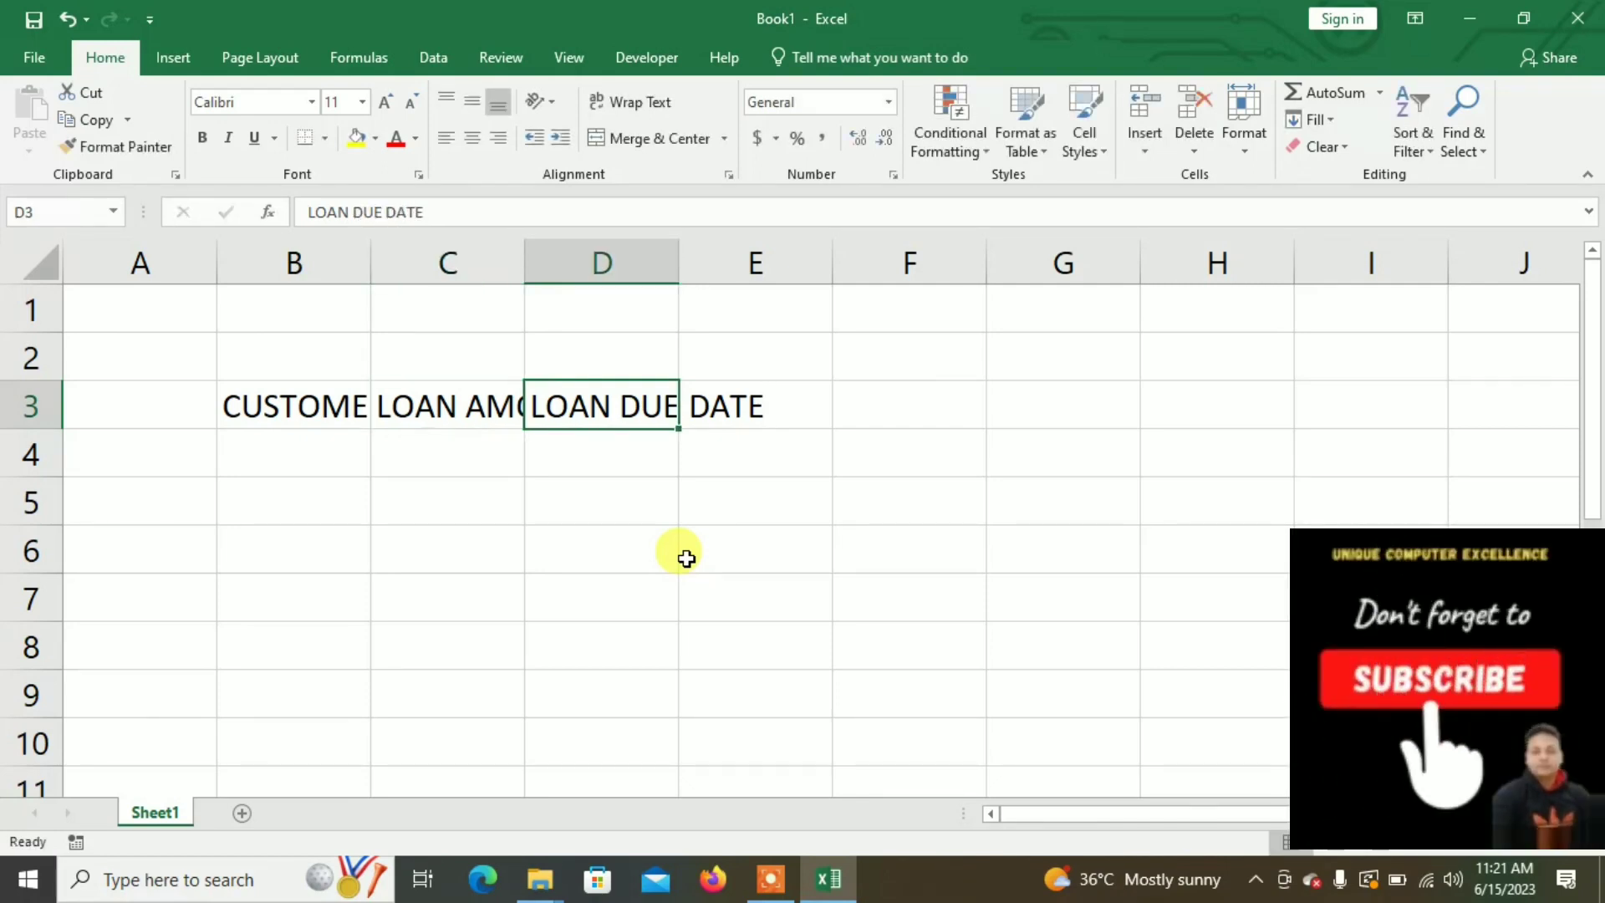
{"action": "key", "text": "Right"}
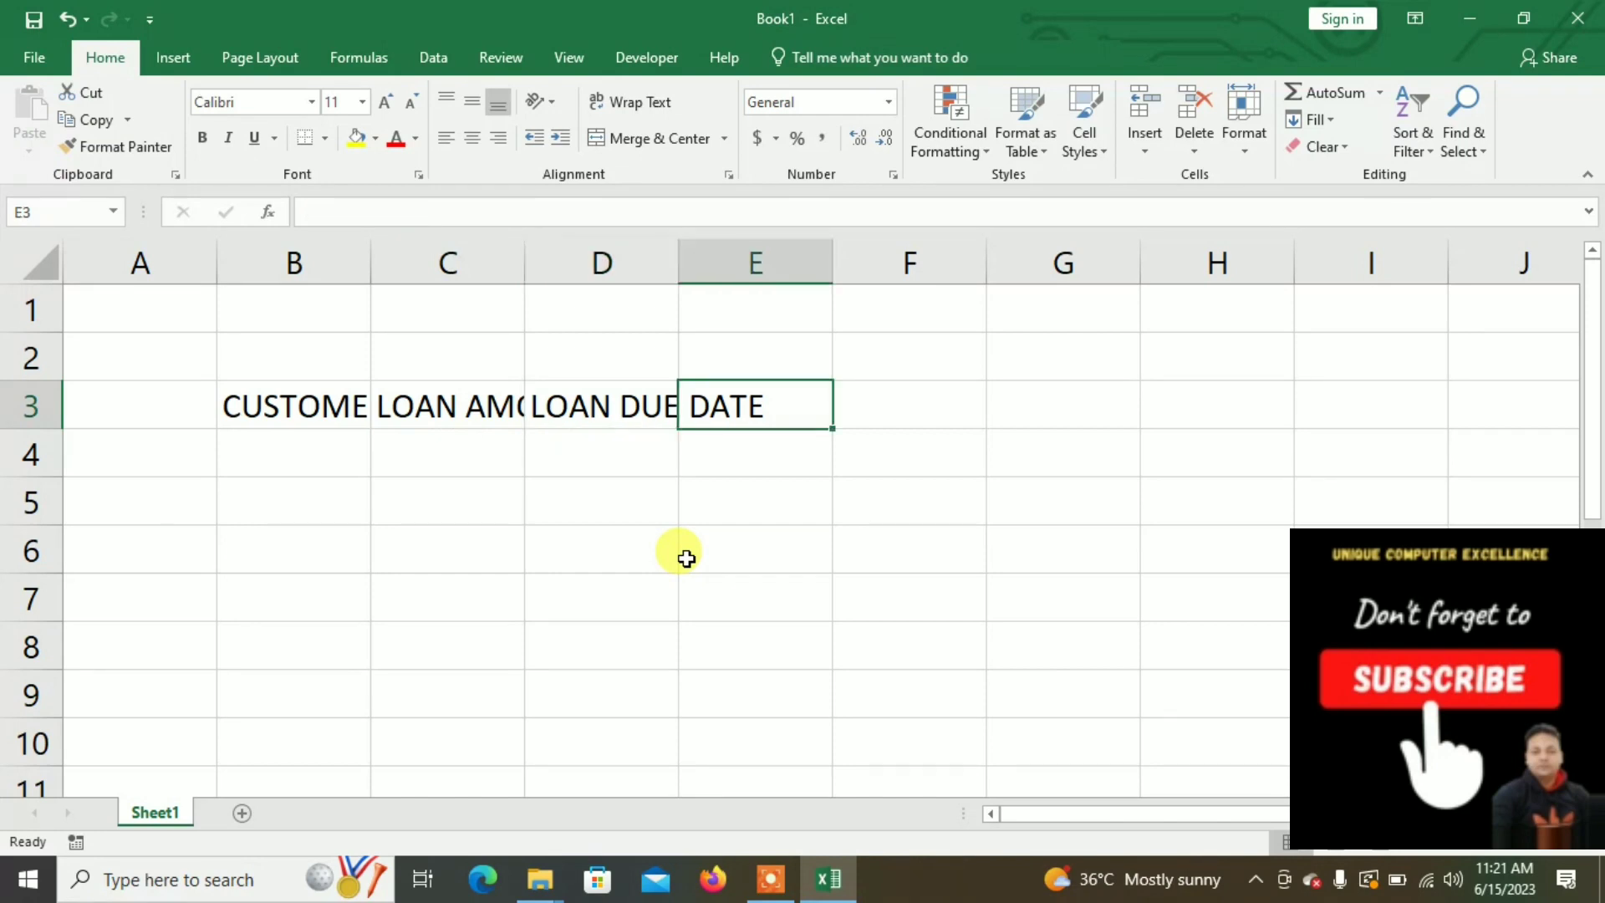
{"action": "type", "text": "REMARK"}
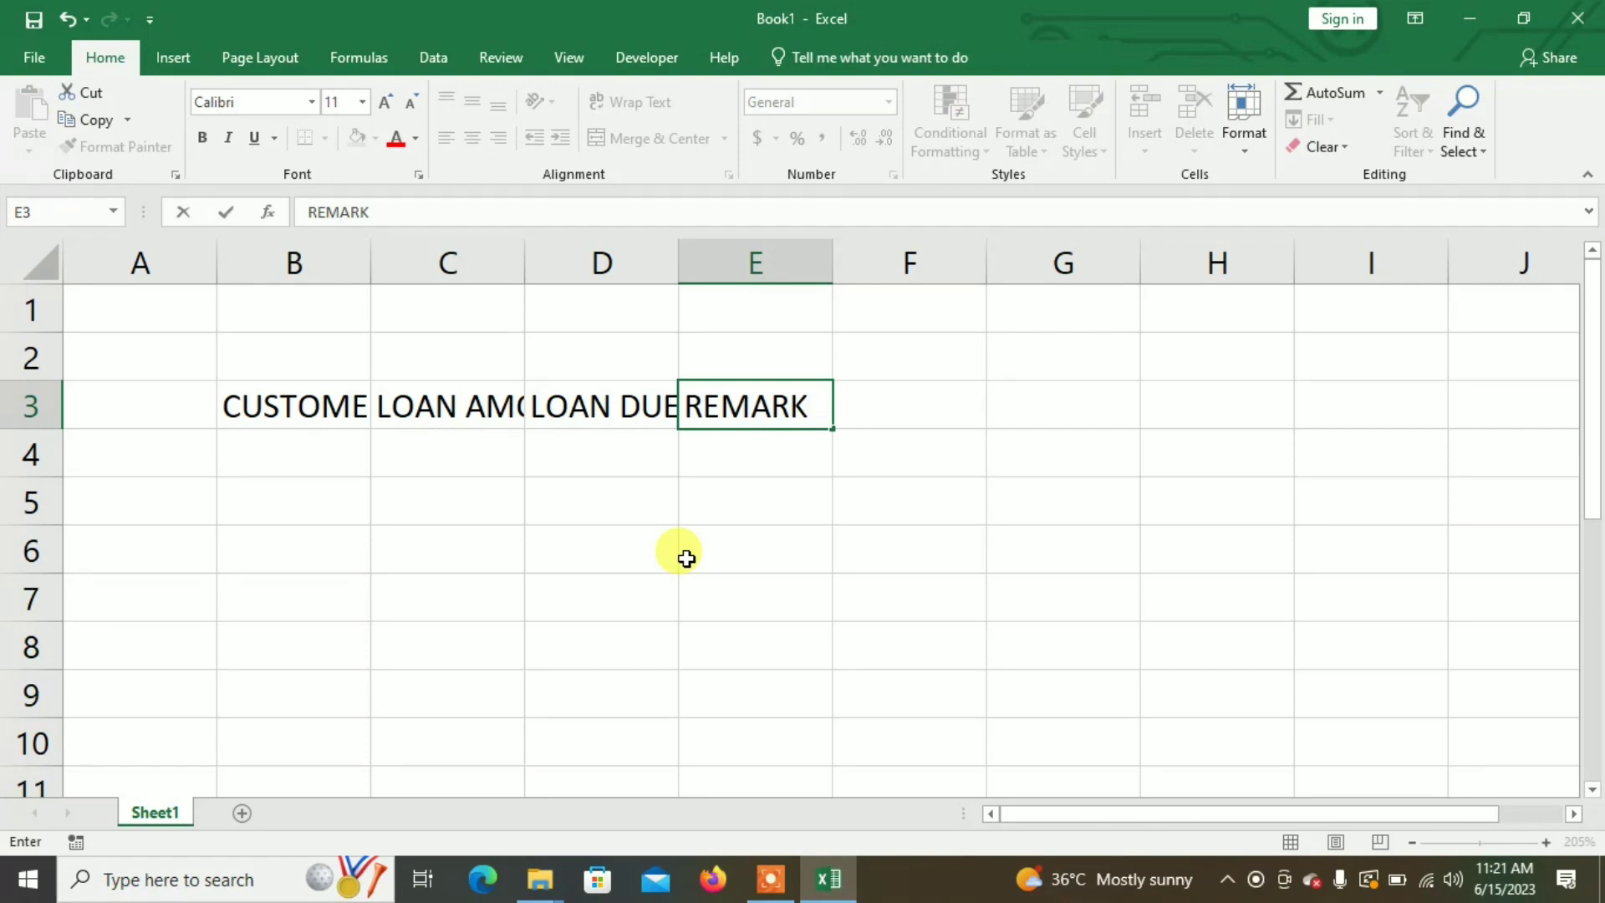
{"action": "left_click", "coordinate": [687, 557]}
Center and bold the headers in B3:E3 and autofit their column widths
{"action": "left_click_drag", "start_coordinate": [321, 404], "coordinate": [753, 405]}
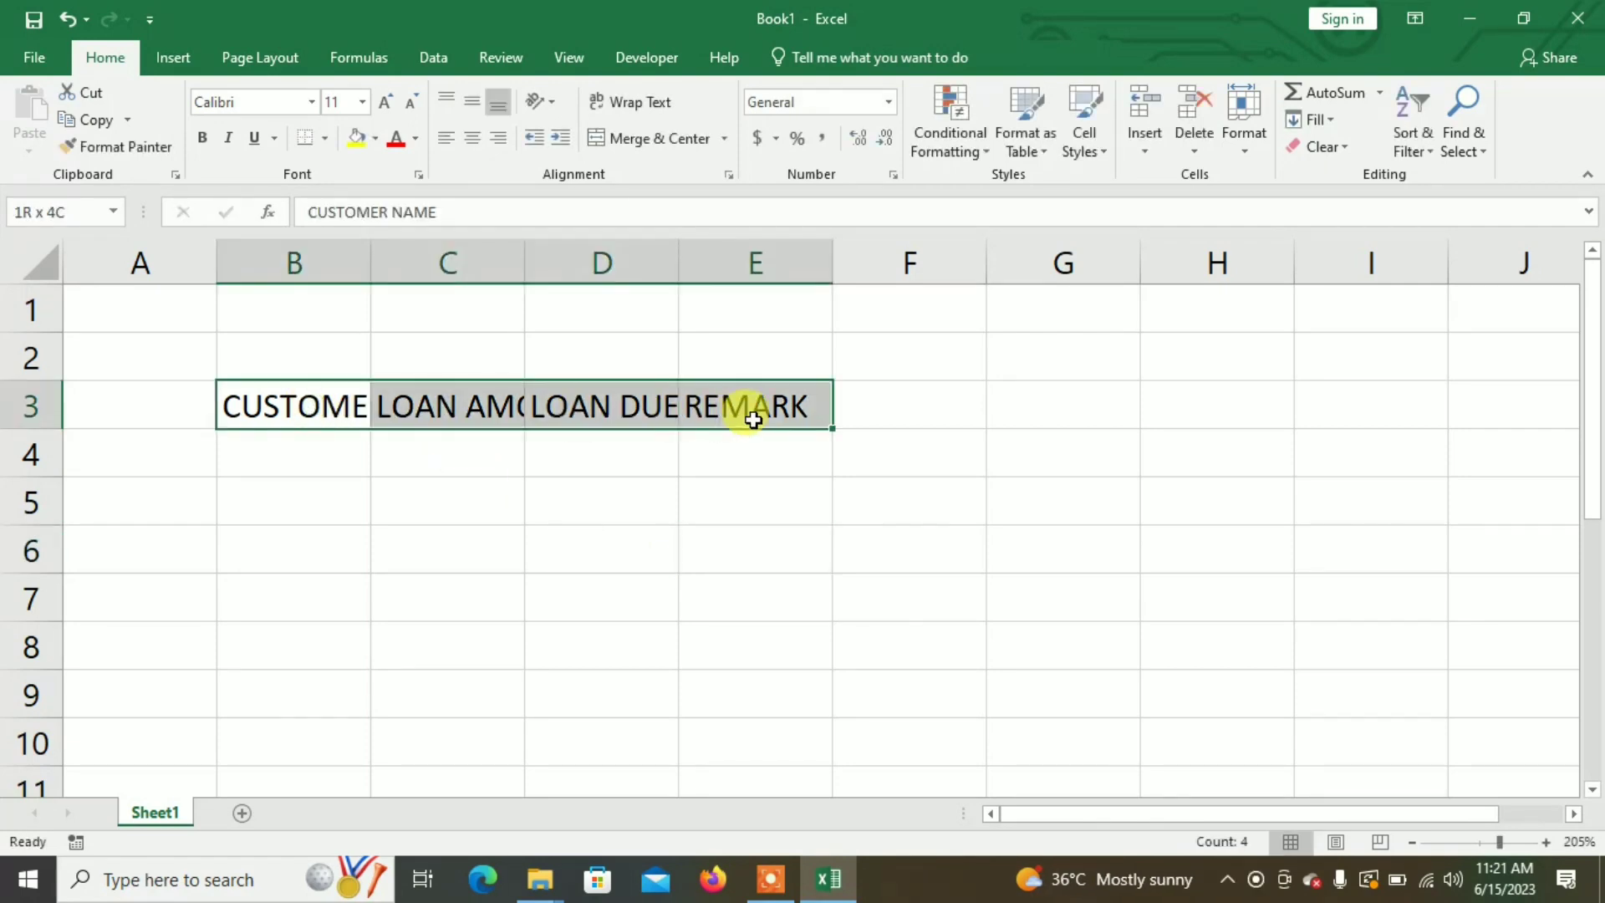
{"action": "left_click", "coordinate": [474, 138]}
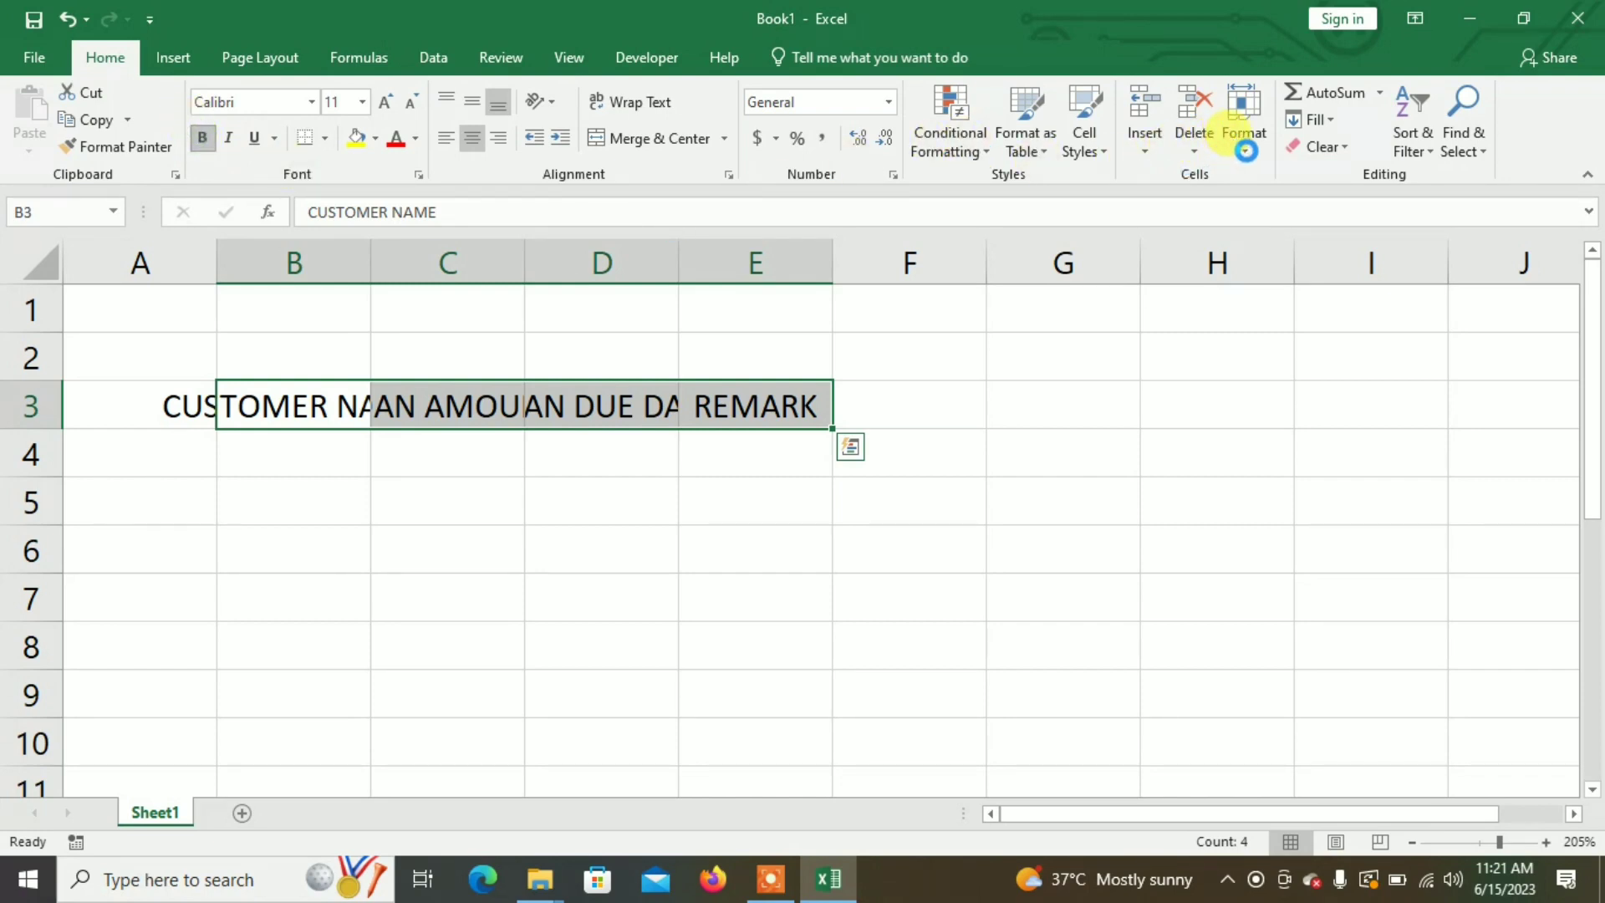
{"action": "left_click", "coordinate": [1244, 134]}
{"action": "left_click", "coordinate": [1271, 298]}
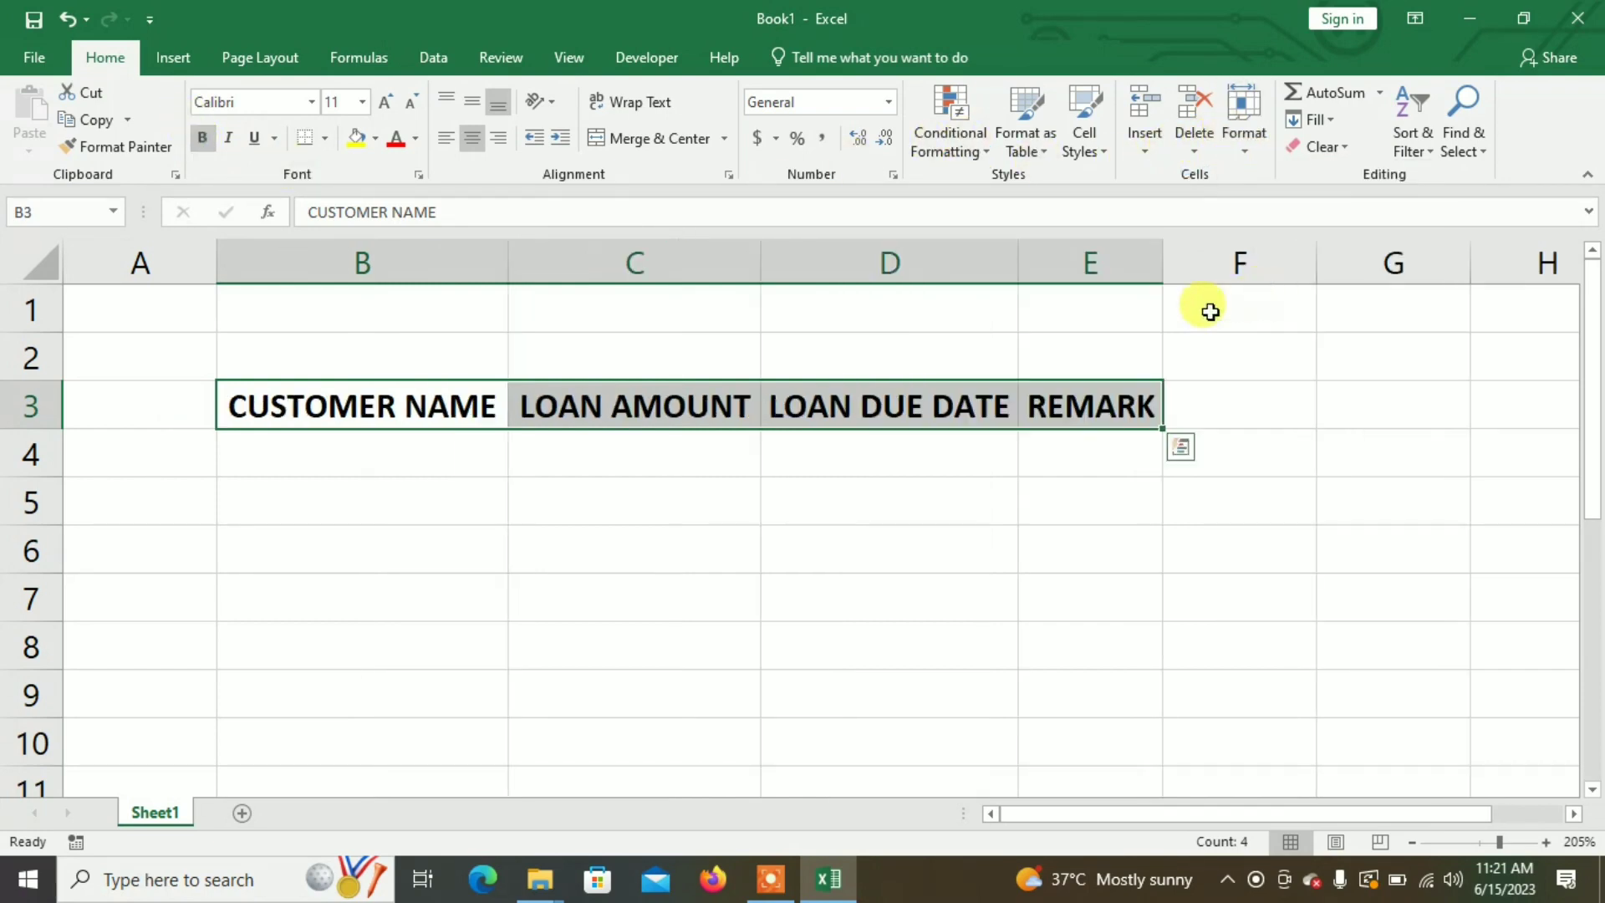
Fill the CUSTOMER NAME column in B4:B7 with XX, SS, DD and FF
{"action": "left_click", "coordinate": [464, 450]}
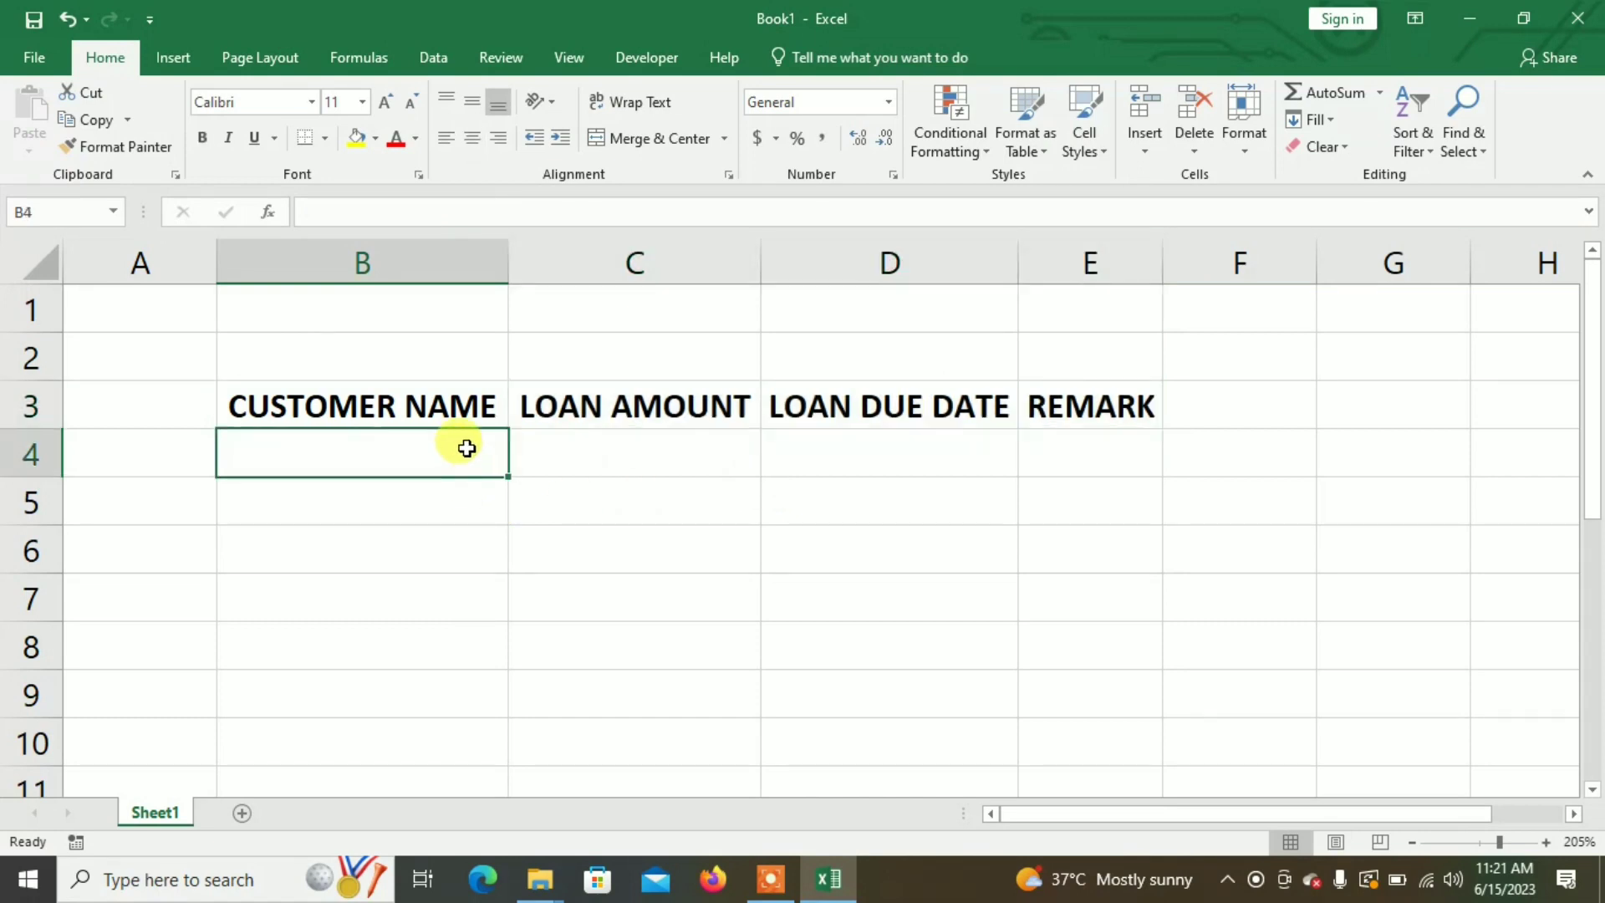
{"action": "type", "text": "XX"}
{"action": "key", "text": "Return"}
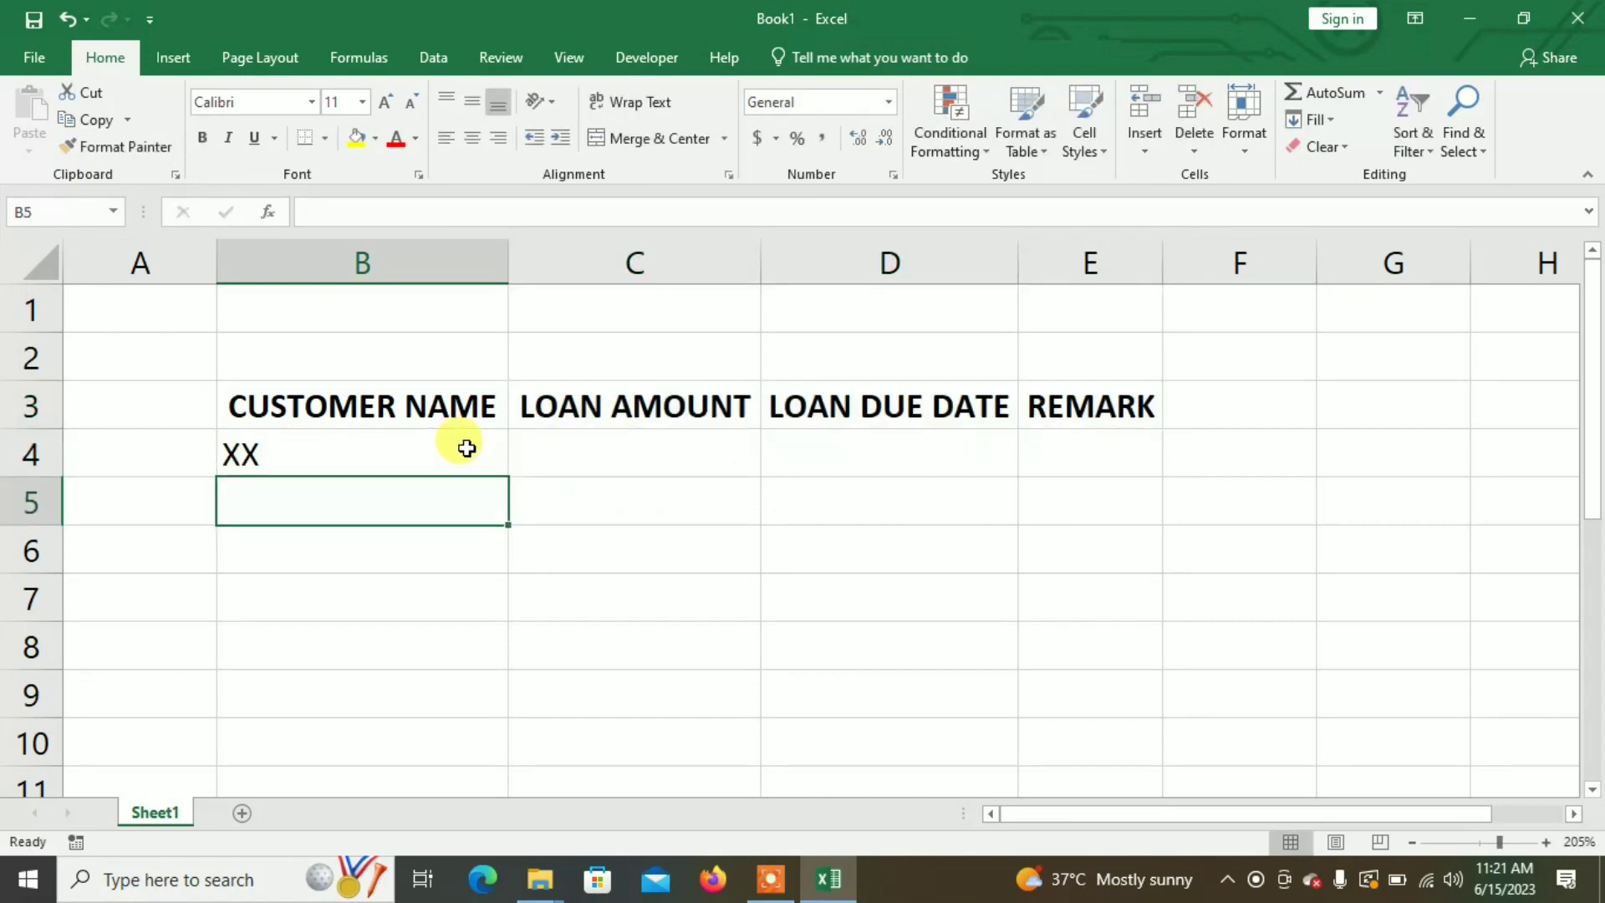
{"action": "type", "text": "SS"}
{"action": "key", "text": "Return"}
{"action": "type", "text": "DD"}
{"action": "key", "text": "Return"}
{"action": "type", "text": "FF"}
{"action": "key", "text": "Return"}
Fill the LOAN AMOUNT column in C4:C7 with 15000, 12000, 18000 and 20000
{"action": "key", "text": "Right"}
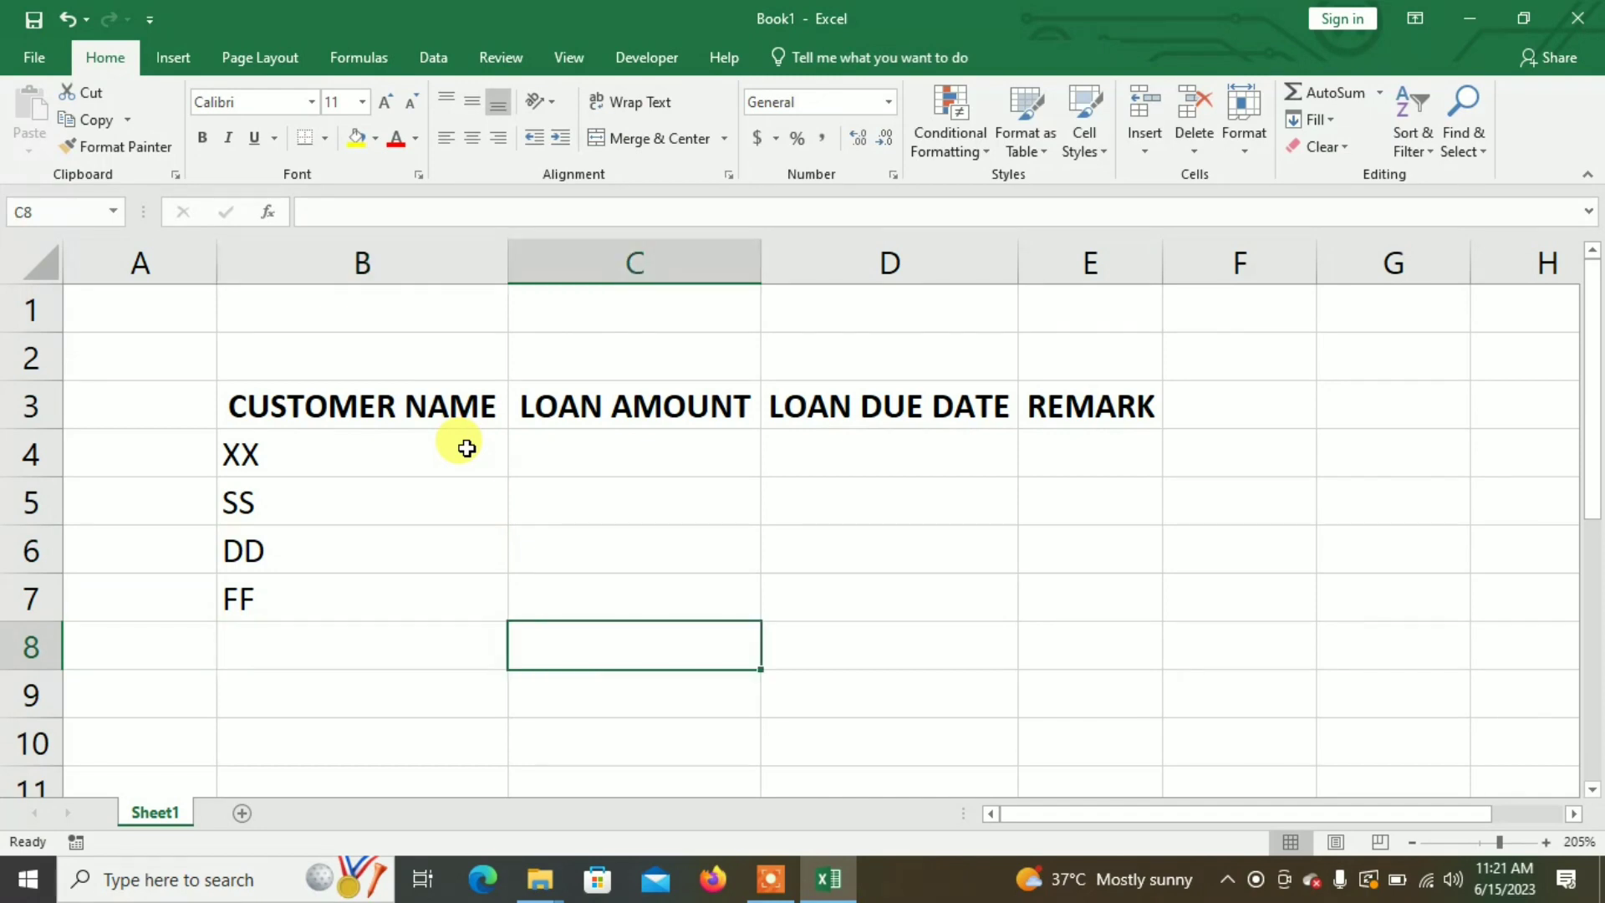
{"action": "key", "text": "Up"}
{"action": "key", "text": "Up"}
{"action": "key", "text": "Up"}
{"action": "key", "text": "Up"}
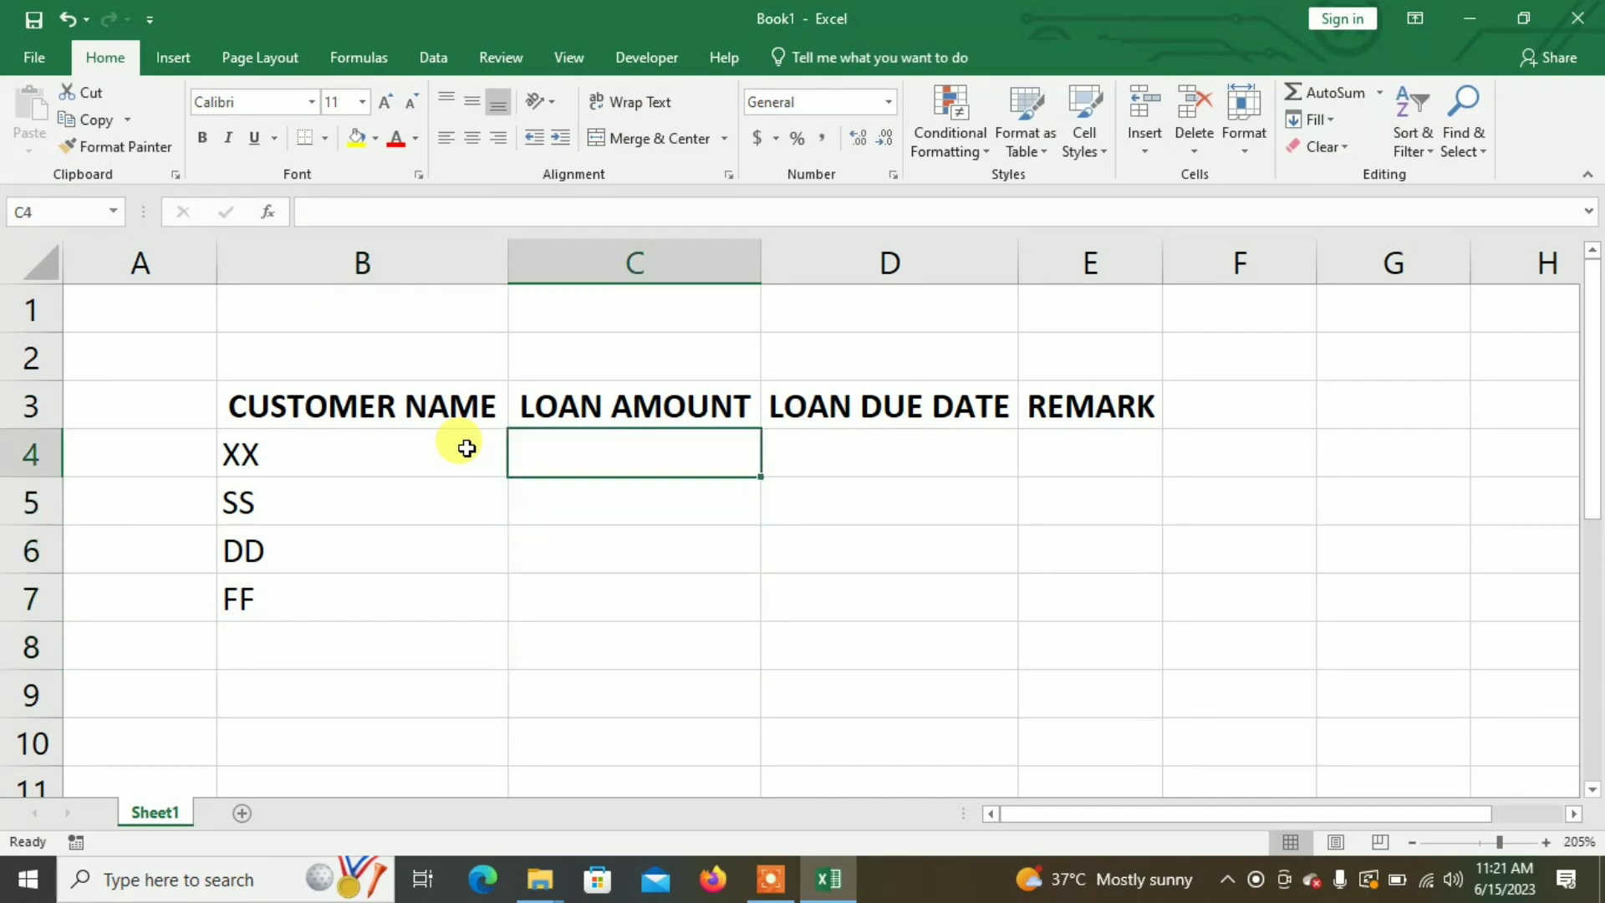
{"action": "type", "text": "15000"}
{"action": "key", "text": "Return"}
{"action": "type", "text": "1"}
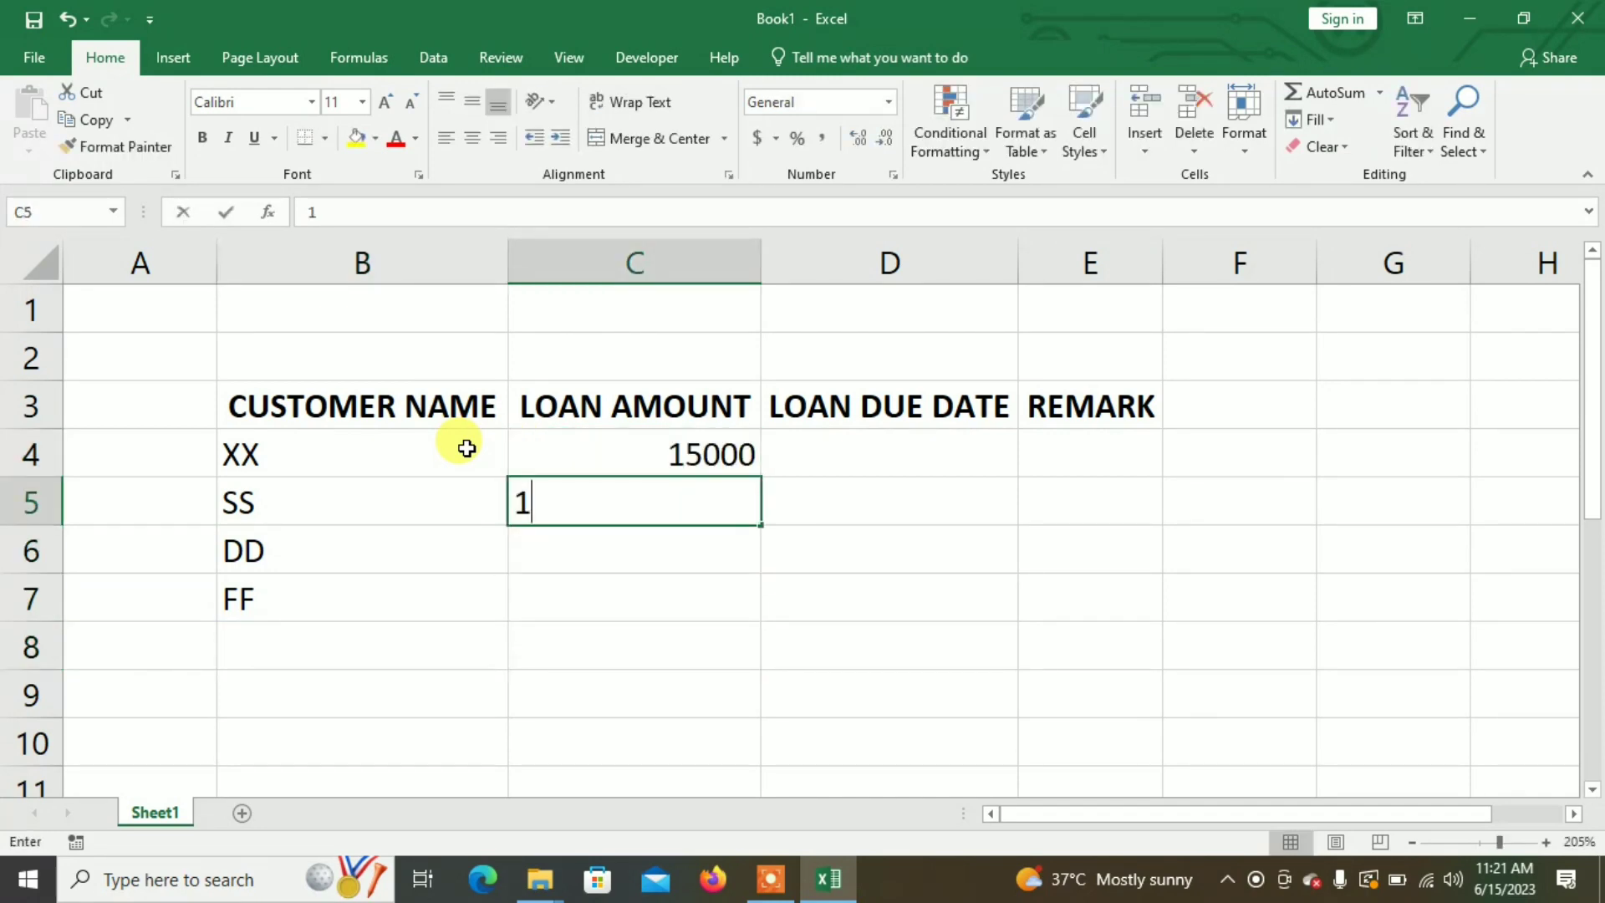
{"action": "type", "text": "20000"}
{"action": "key", "text": "Return"}
{"action": "type", "text": "18/"}
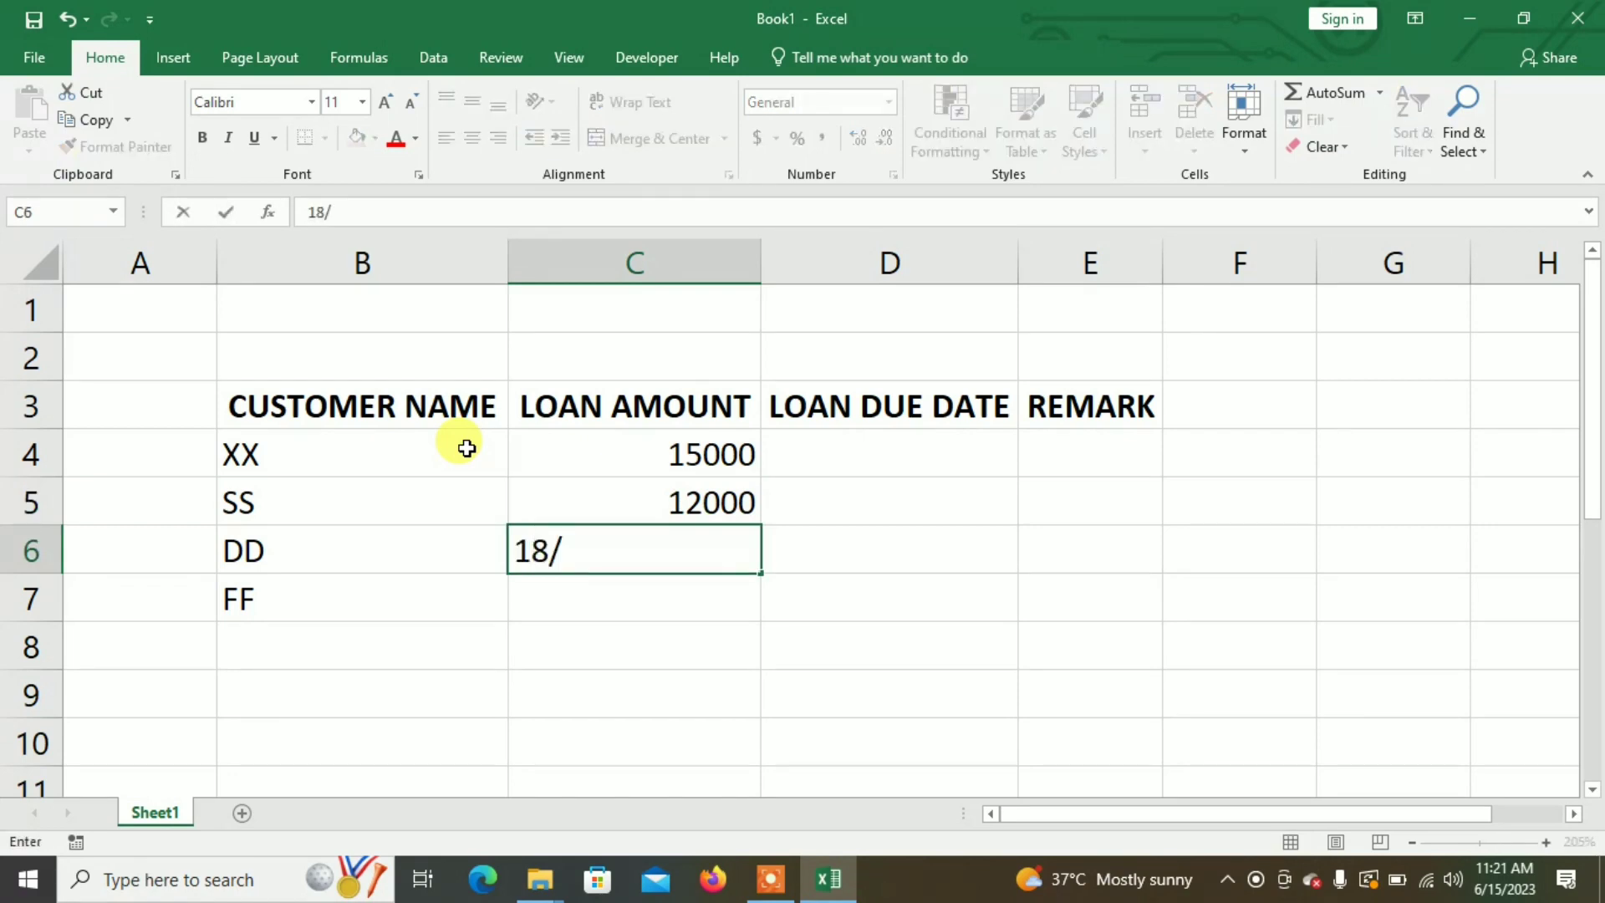
{"action": "key", "text": "BackSpace"}
{"action": "type", "text": "000"}
{"action": "key", "text": "Return"}
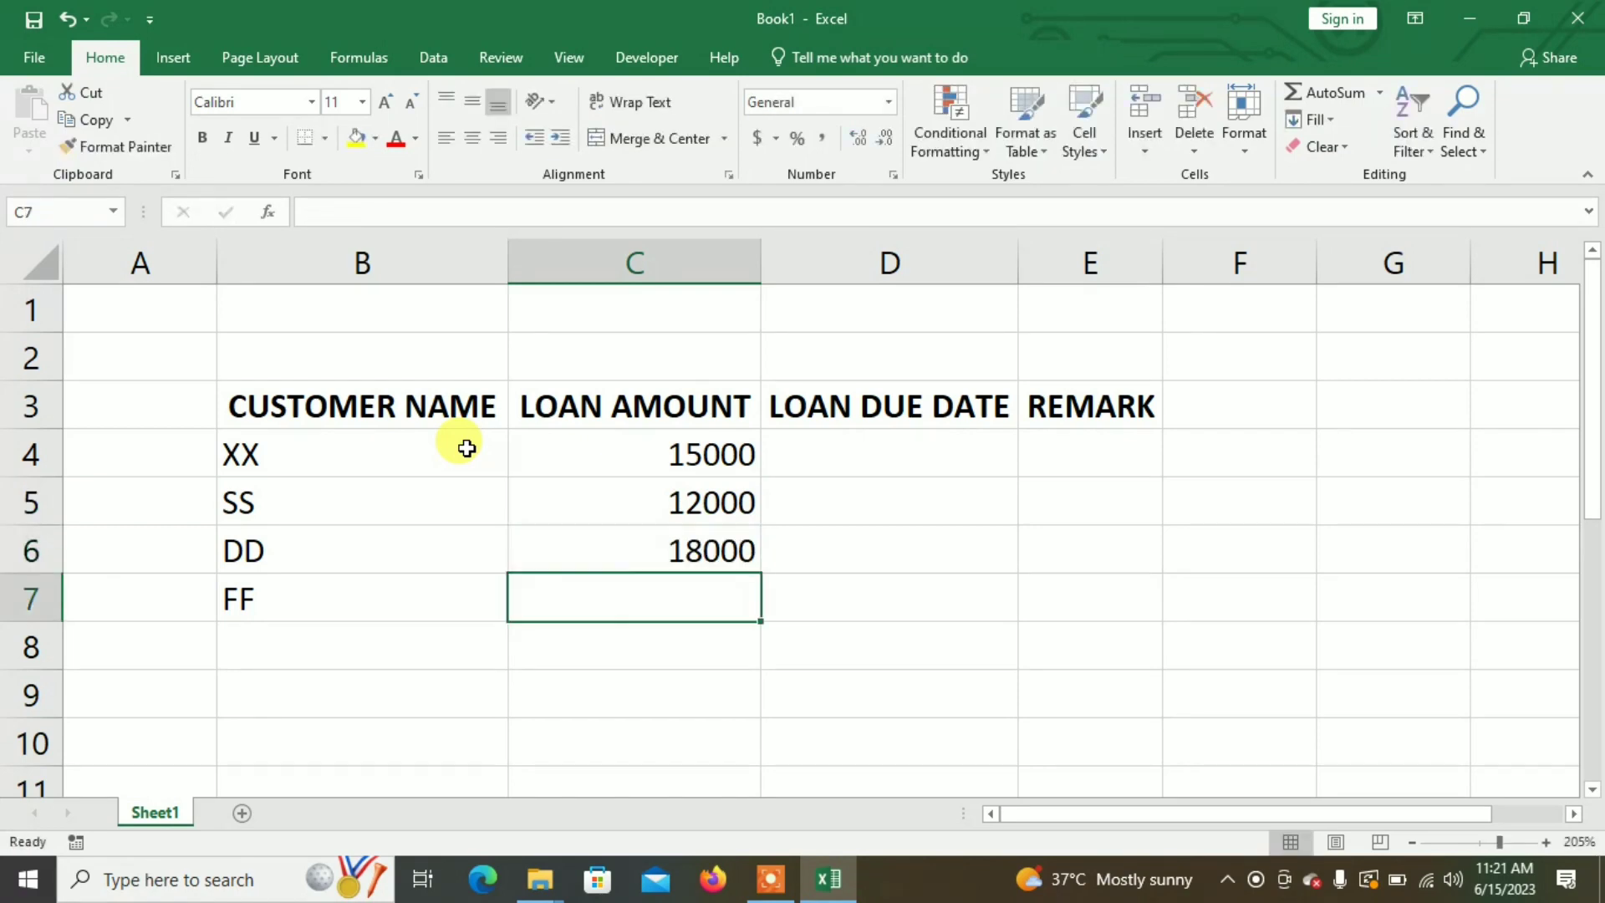
{"action": "type", "text": "20000"}
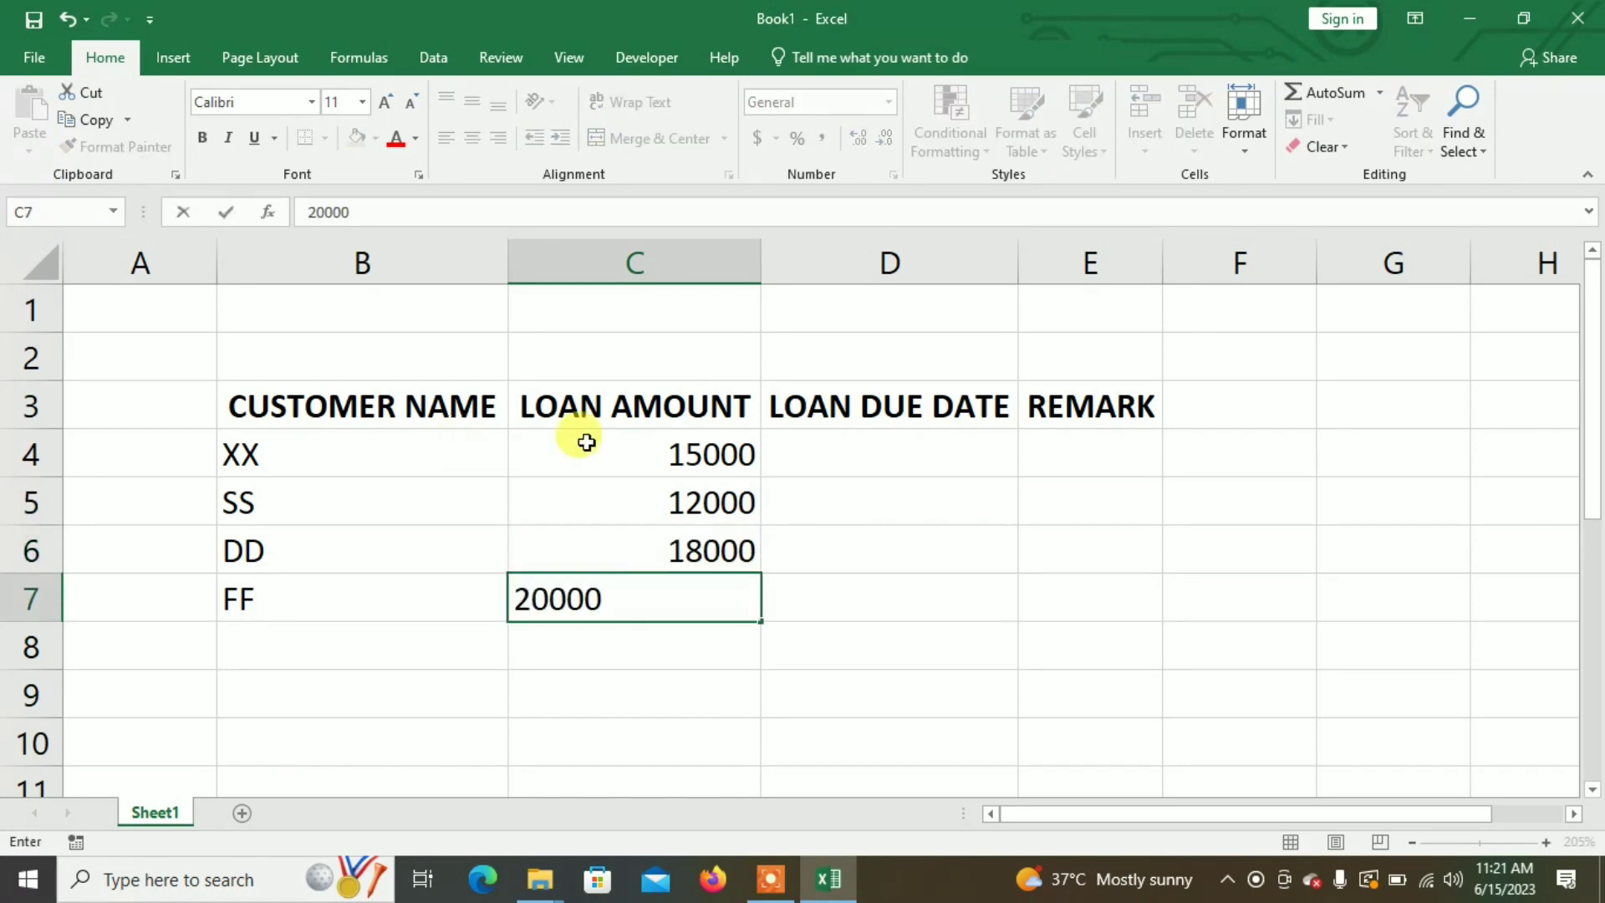
Fill the LOAN DUE DATE column in D4:D7 with 6-19-2023, 6-18-2023, 6-20-2023 and 6-16-2023
{"action": "left_click", "coordinate": [834, 451]}
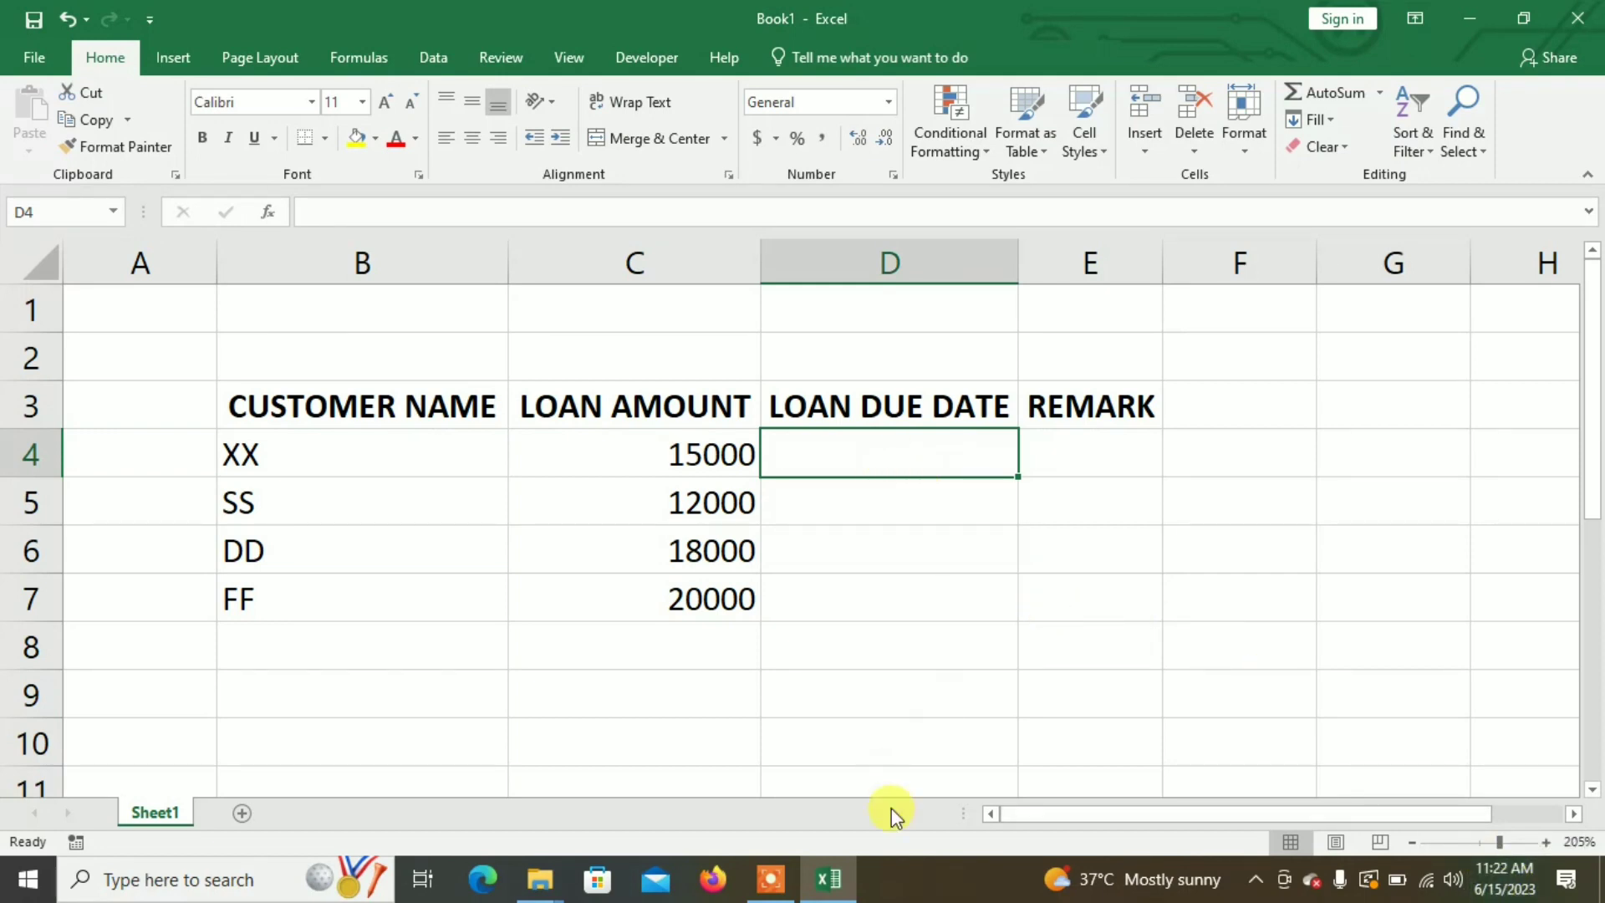
{"action": "type", "text": "6-"}
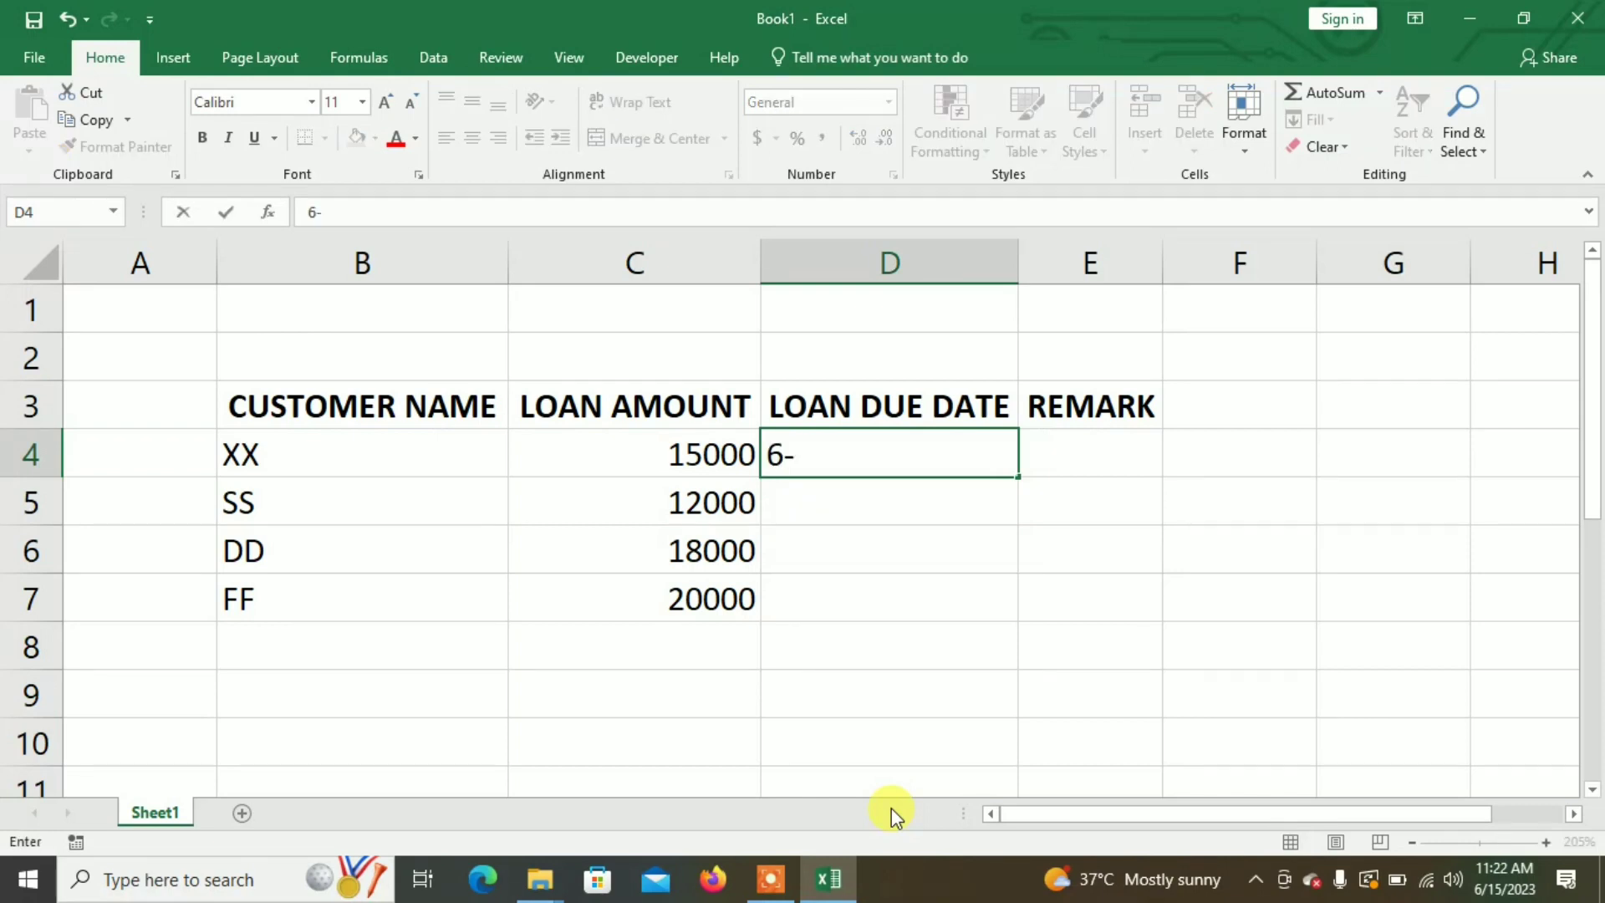
{"action": "type", "text": "19-2023"}
{"action": "key", "text": "Return"}
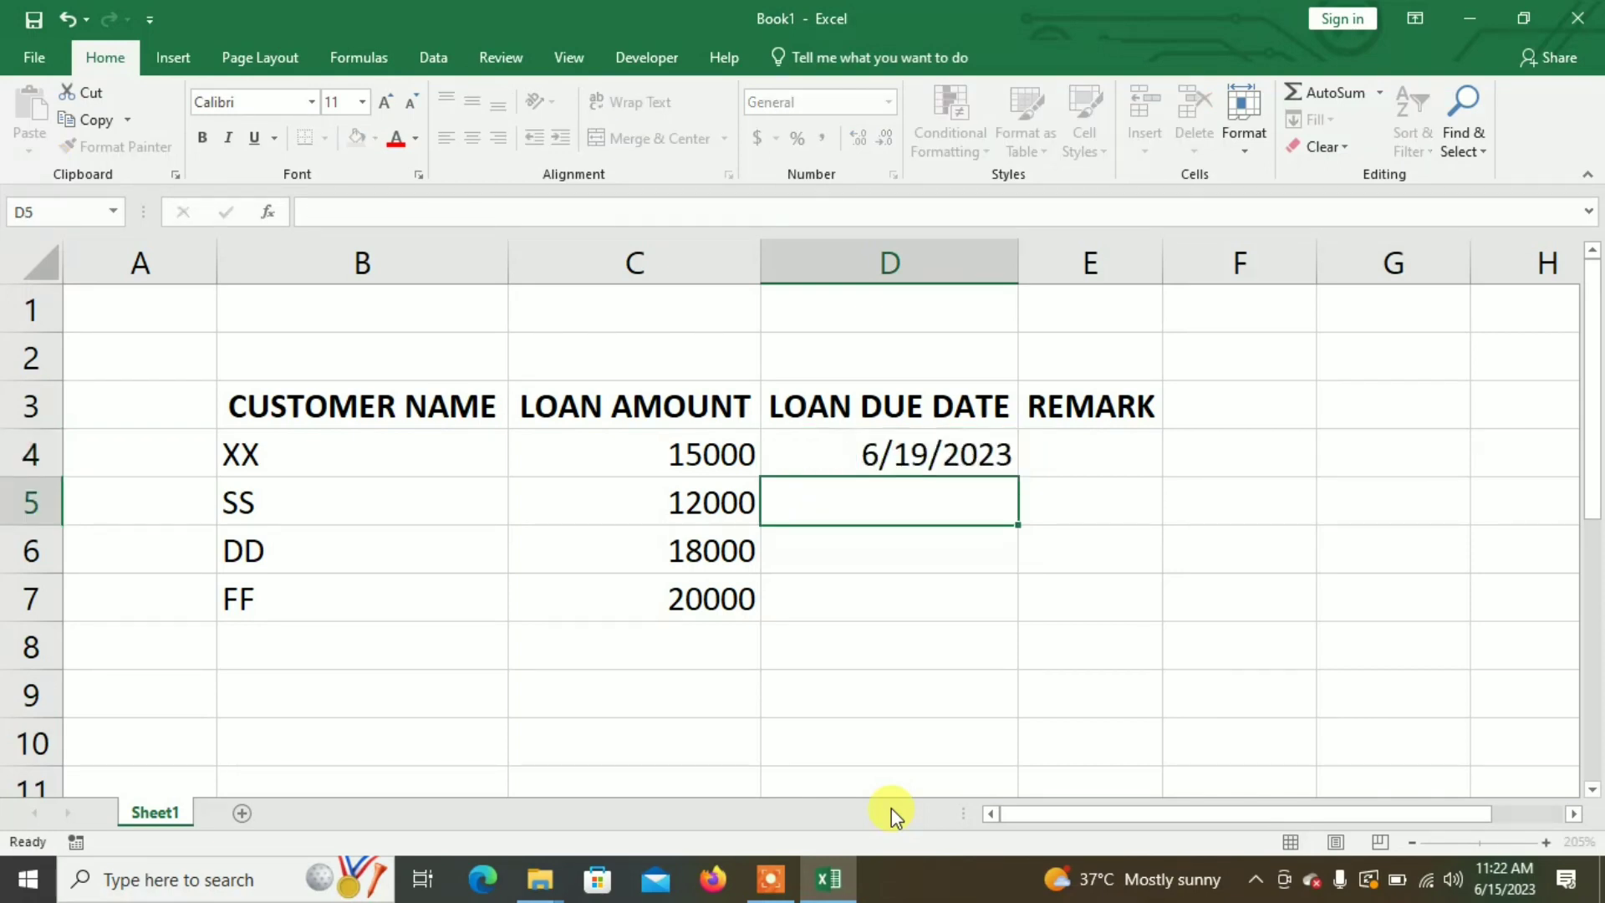
{"action": "type", "text": "6-18-"}
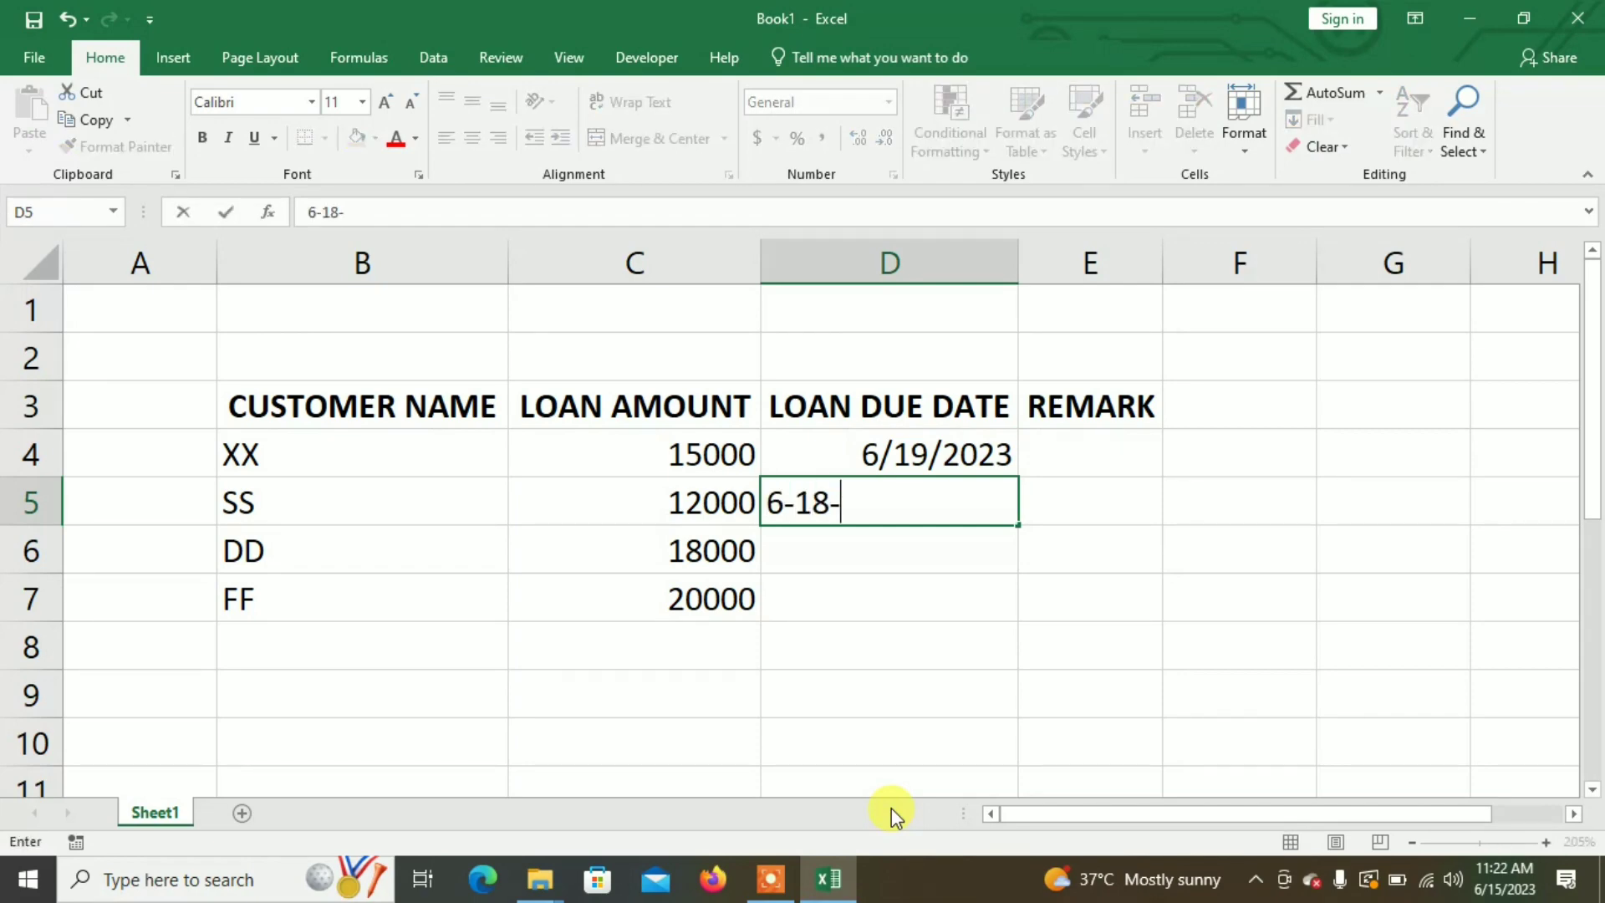
{"action": "type", "text": "2023"}
{"action": "key", "text": "Return"}
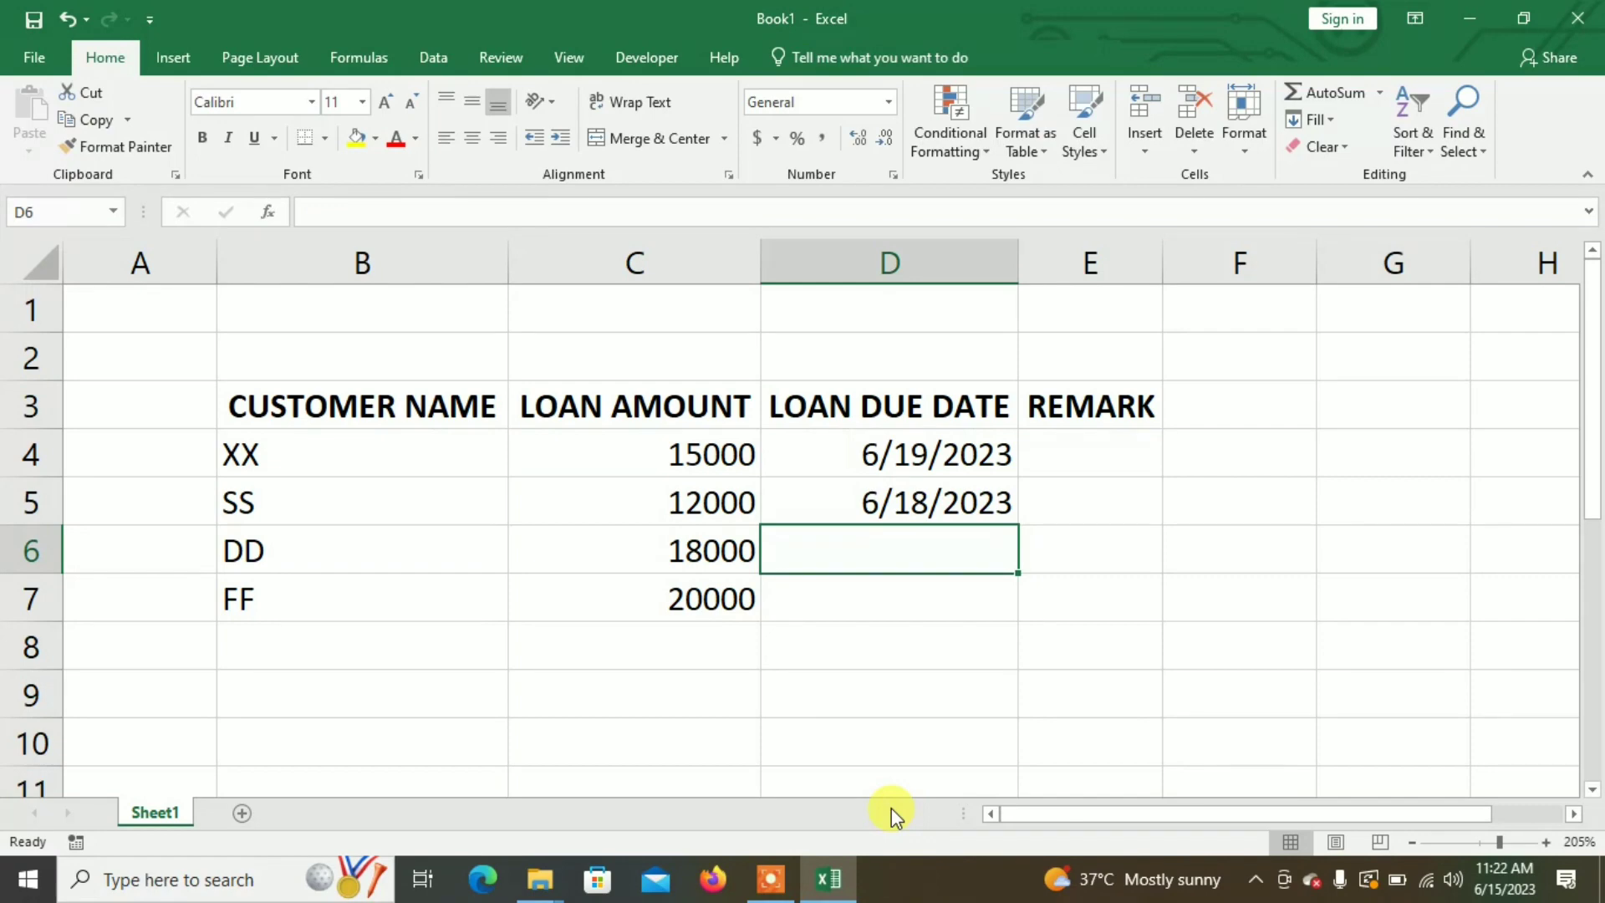
{"action": "type", "text": "6-20"}
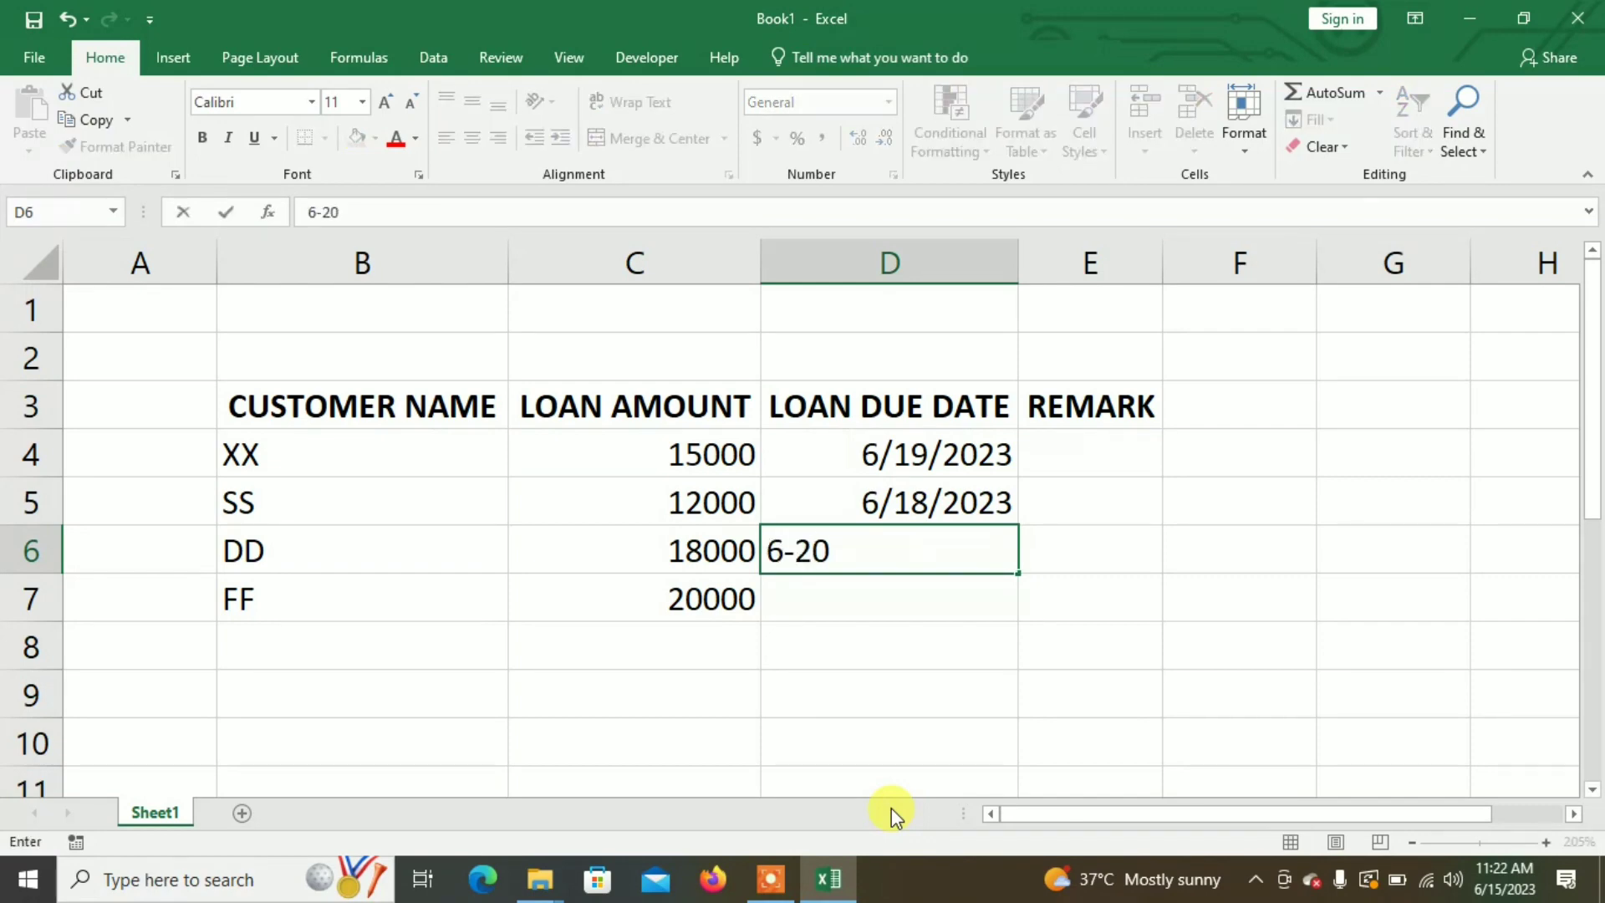
{"action": "type", "text": "-2023"}
{"action": "key", "text": "Return"}
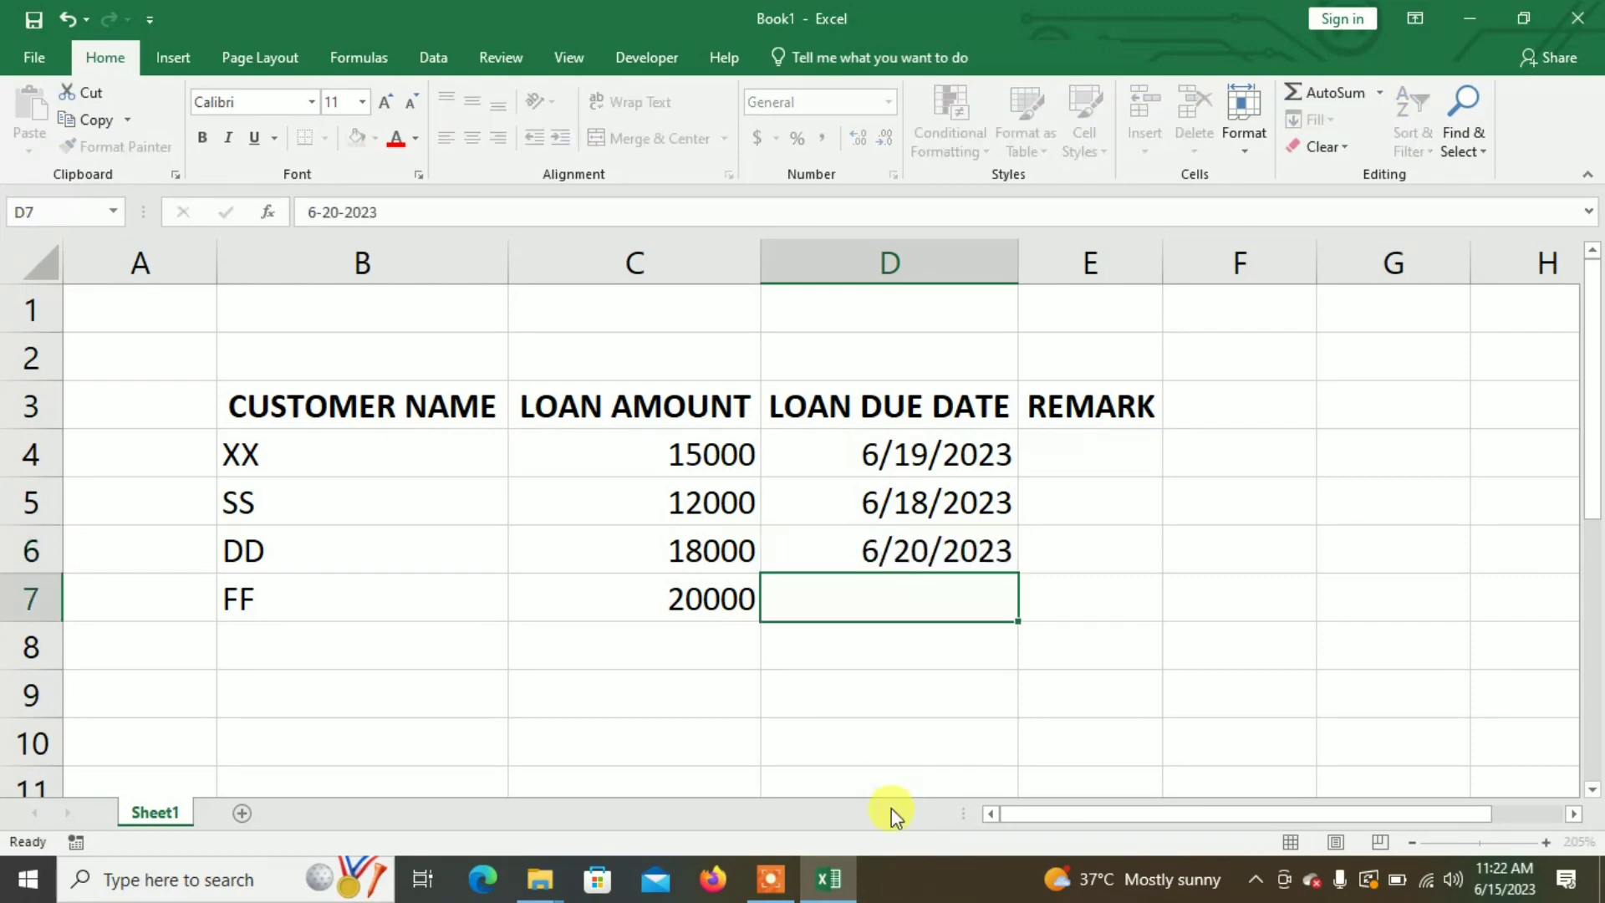
{"action": "type", "text": "6-"}
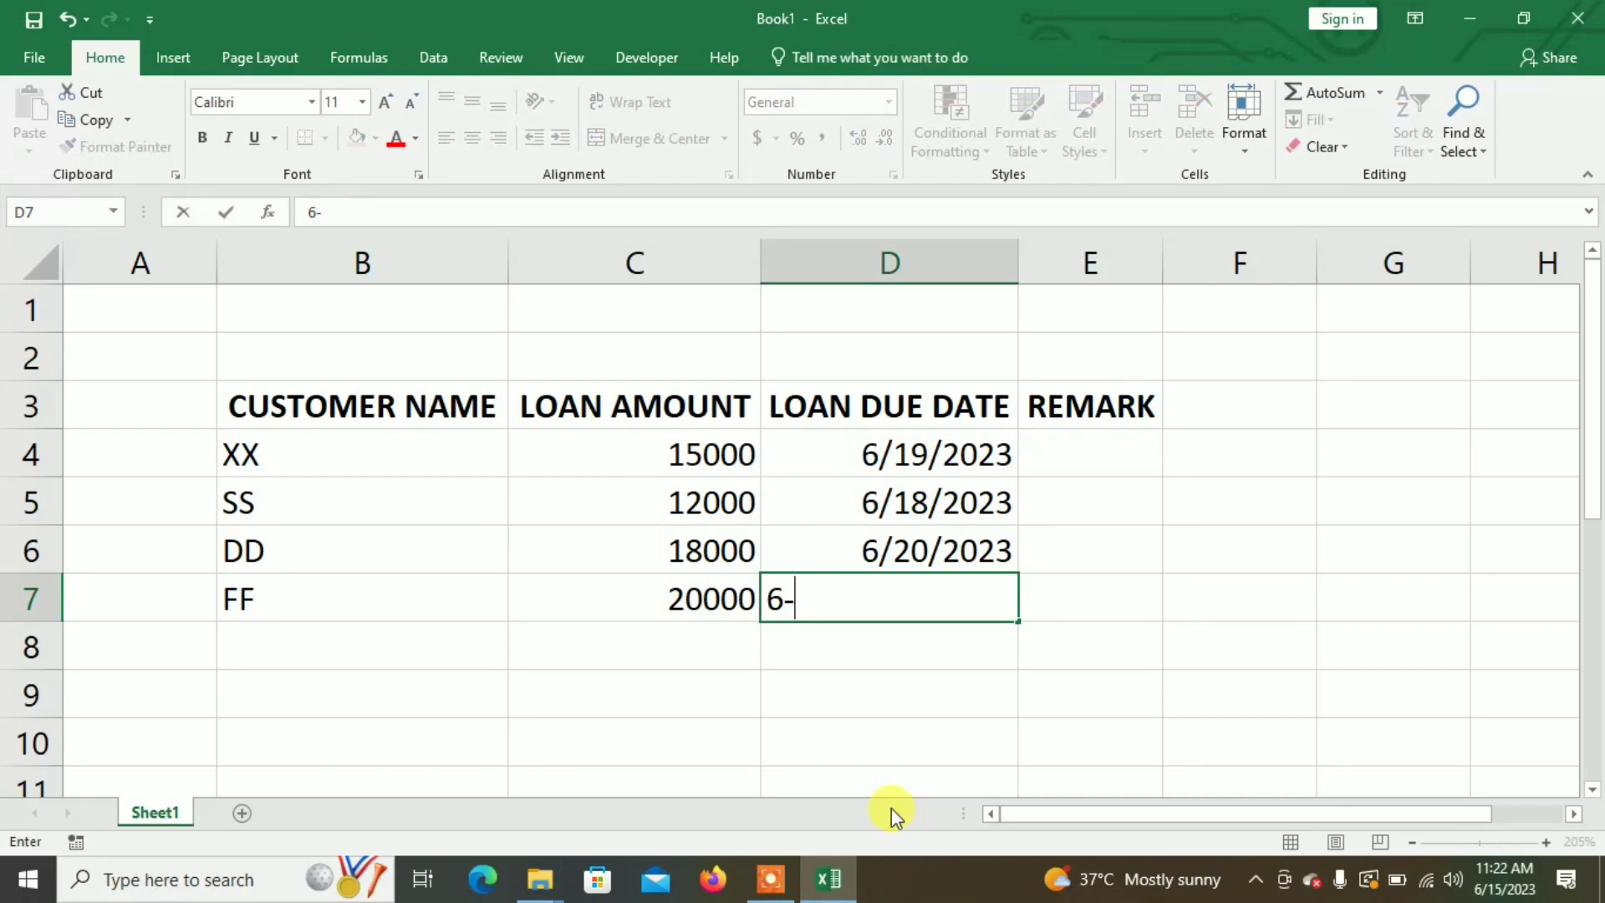
{"action": "type", "text": "16-2023"}
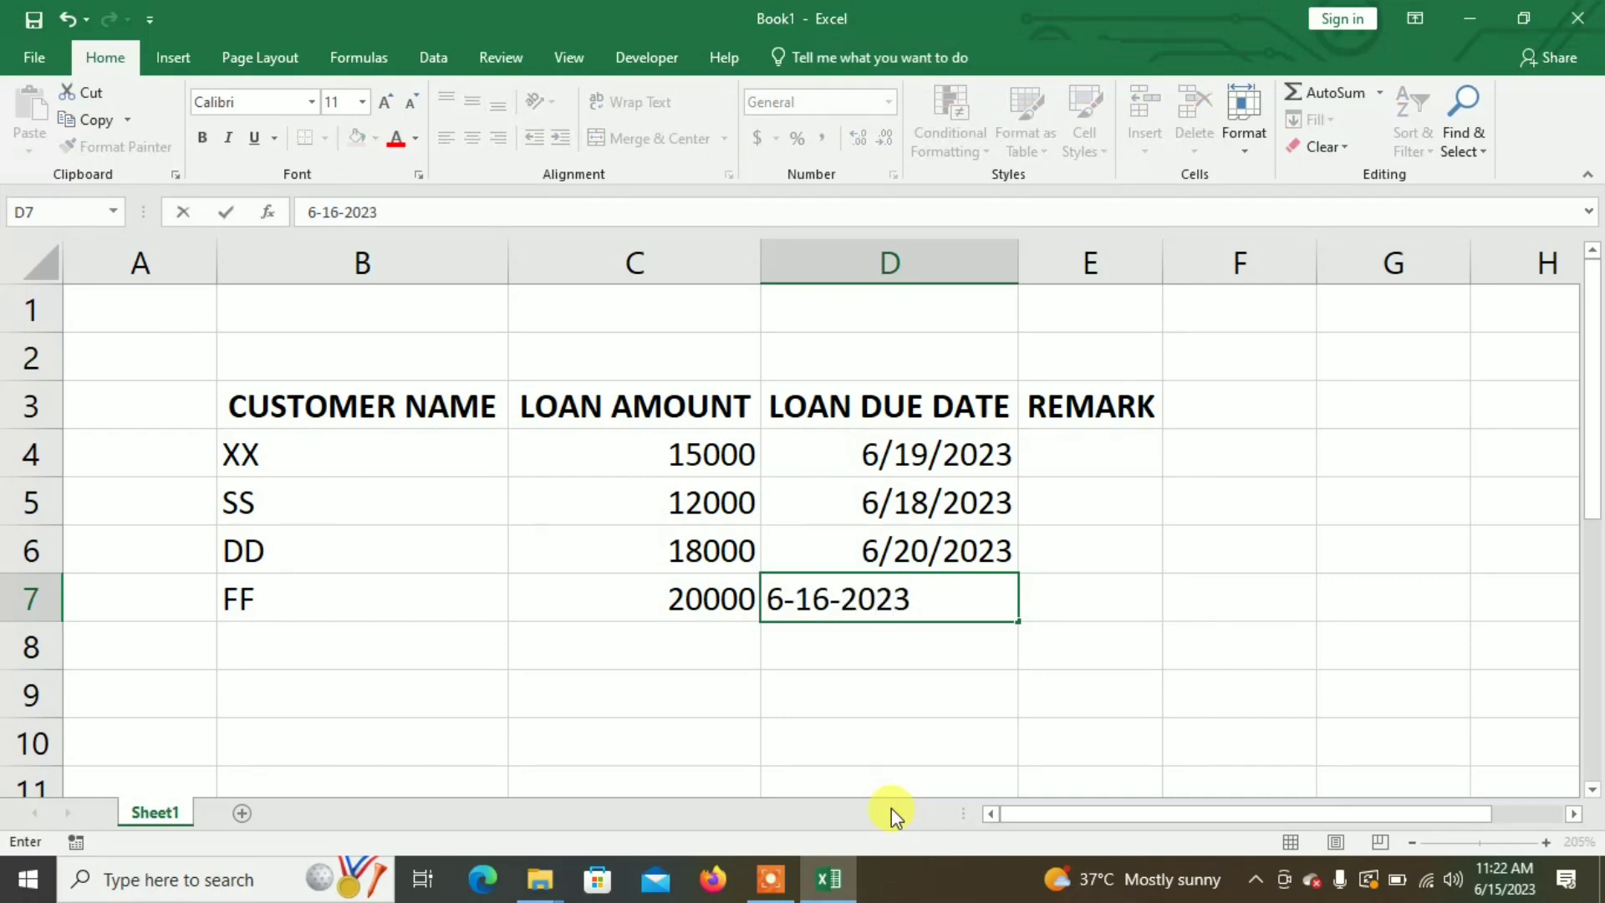
{"action": "key", "text": "Return"}
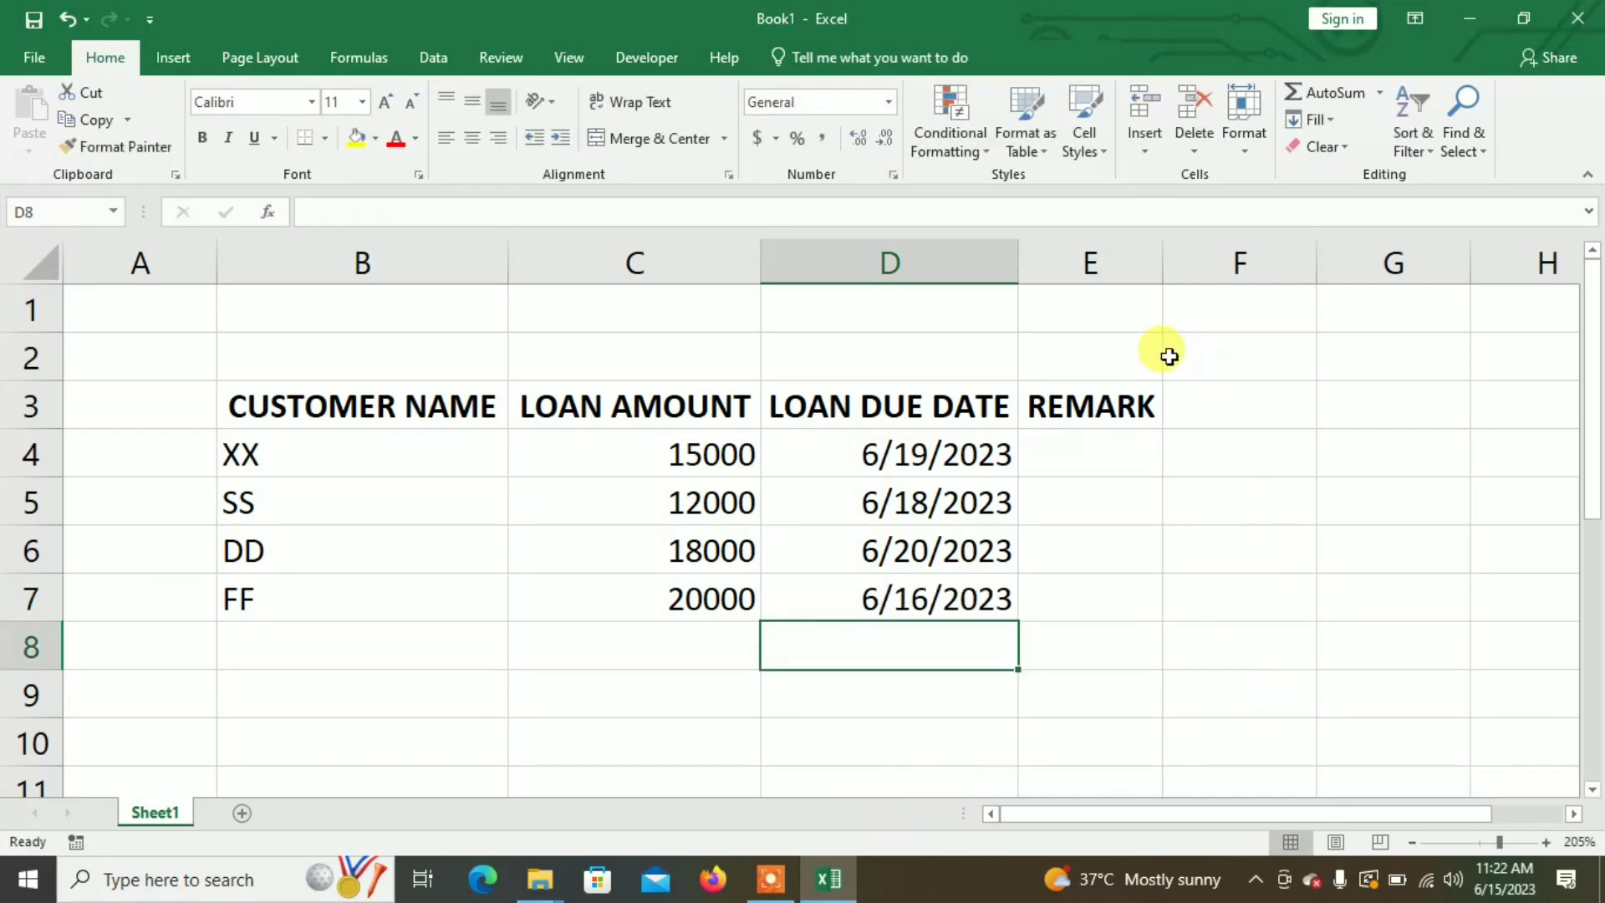
Widen the REMARK column and begin an IF formula in E4 with the first AND condition D4>=TODAY()
{"action": "left_click", "coordinate": [1100, 454]}
{"action": "left_click_drag", "start_coordinate": [1167, 262], "coordinate": [1254, 261]}
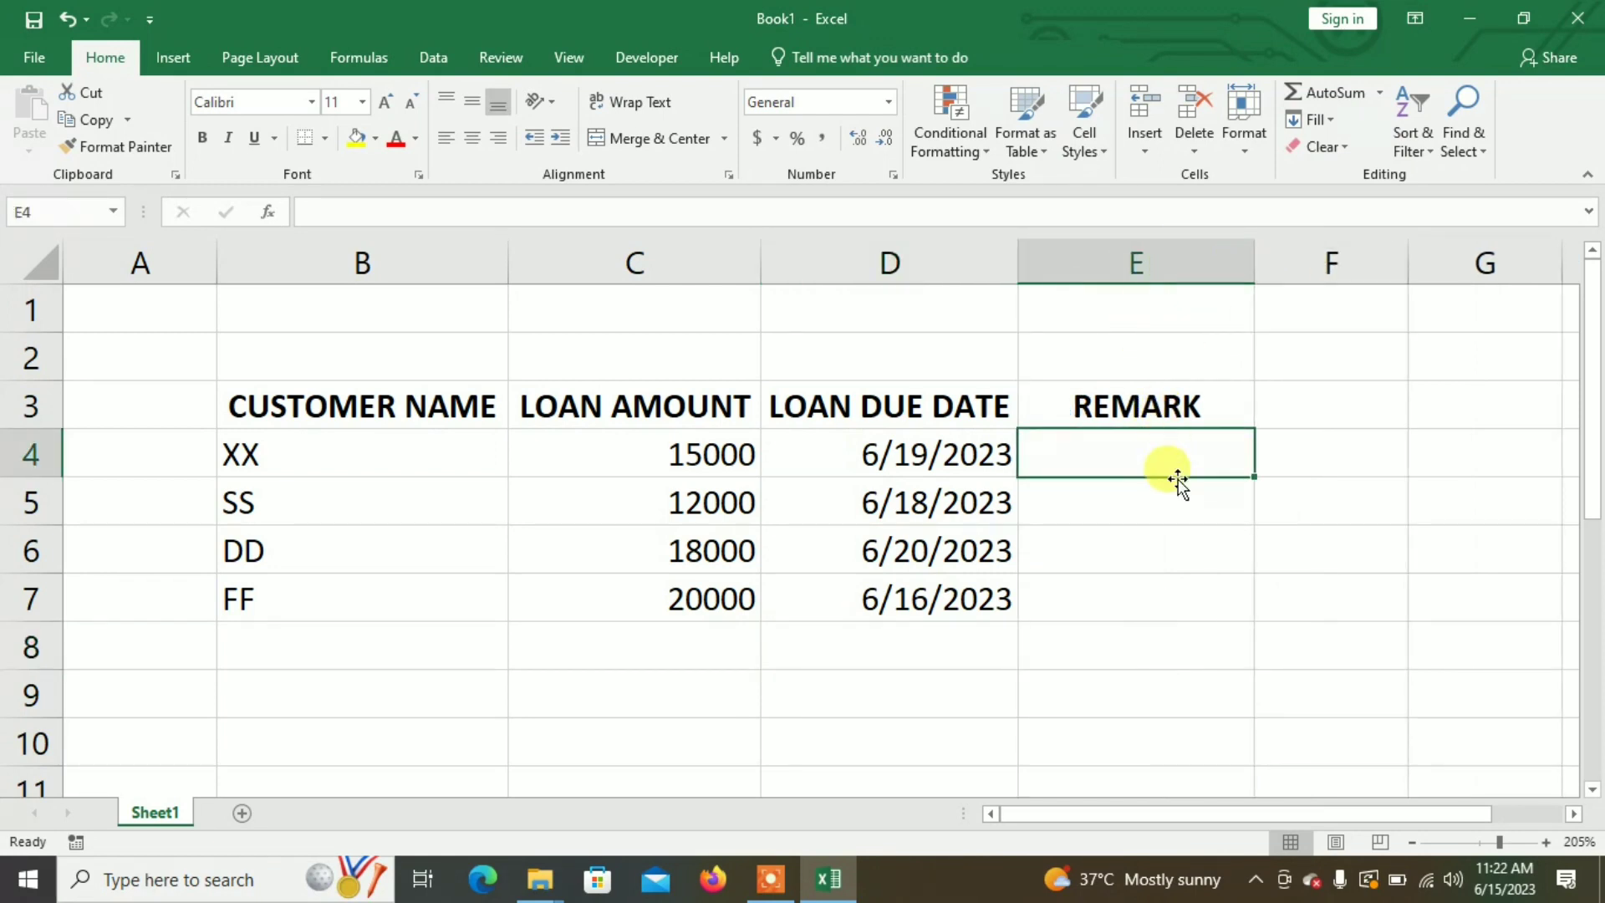
{"action": "type", "text": "="}
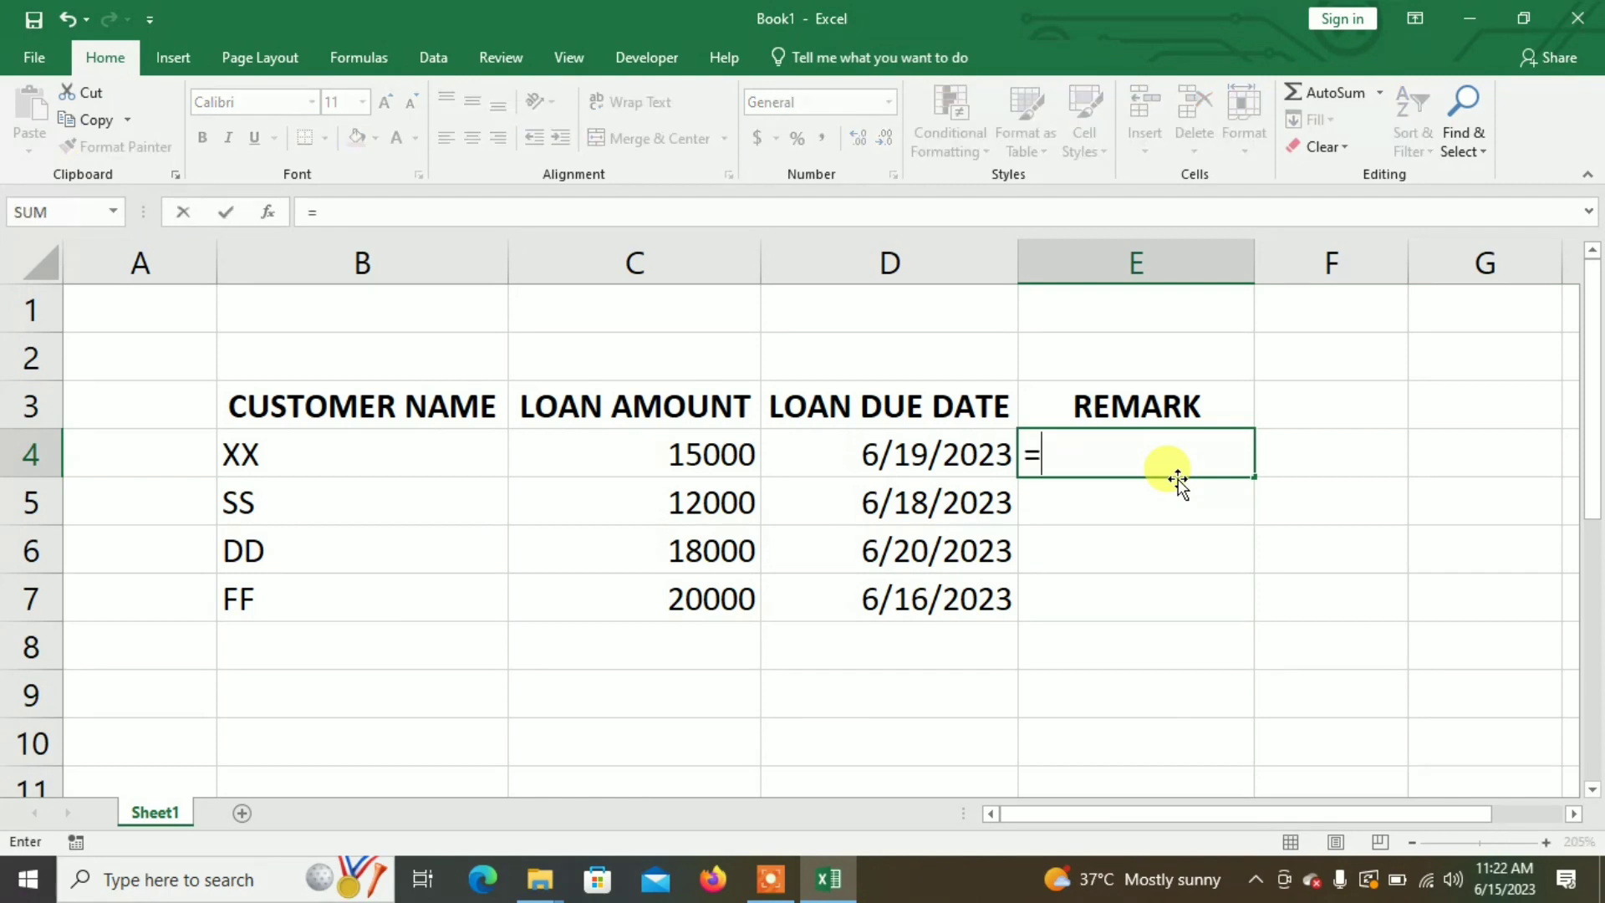
{"action": "type", "text": "IF"}
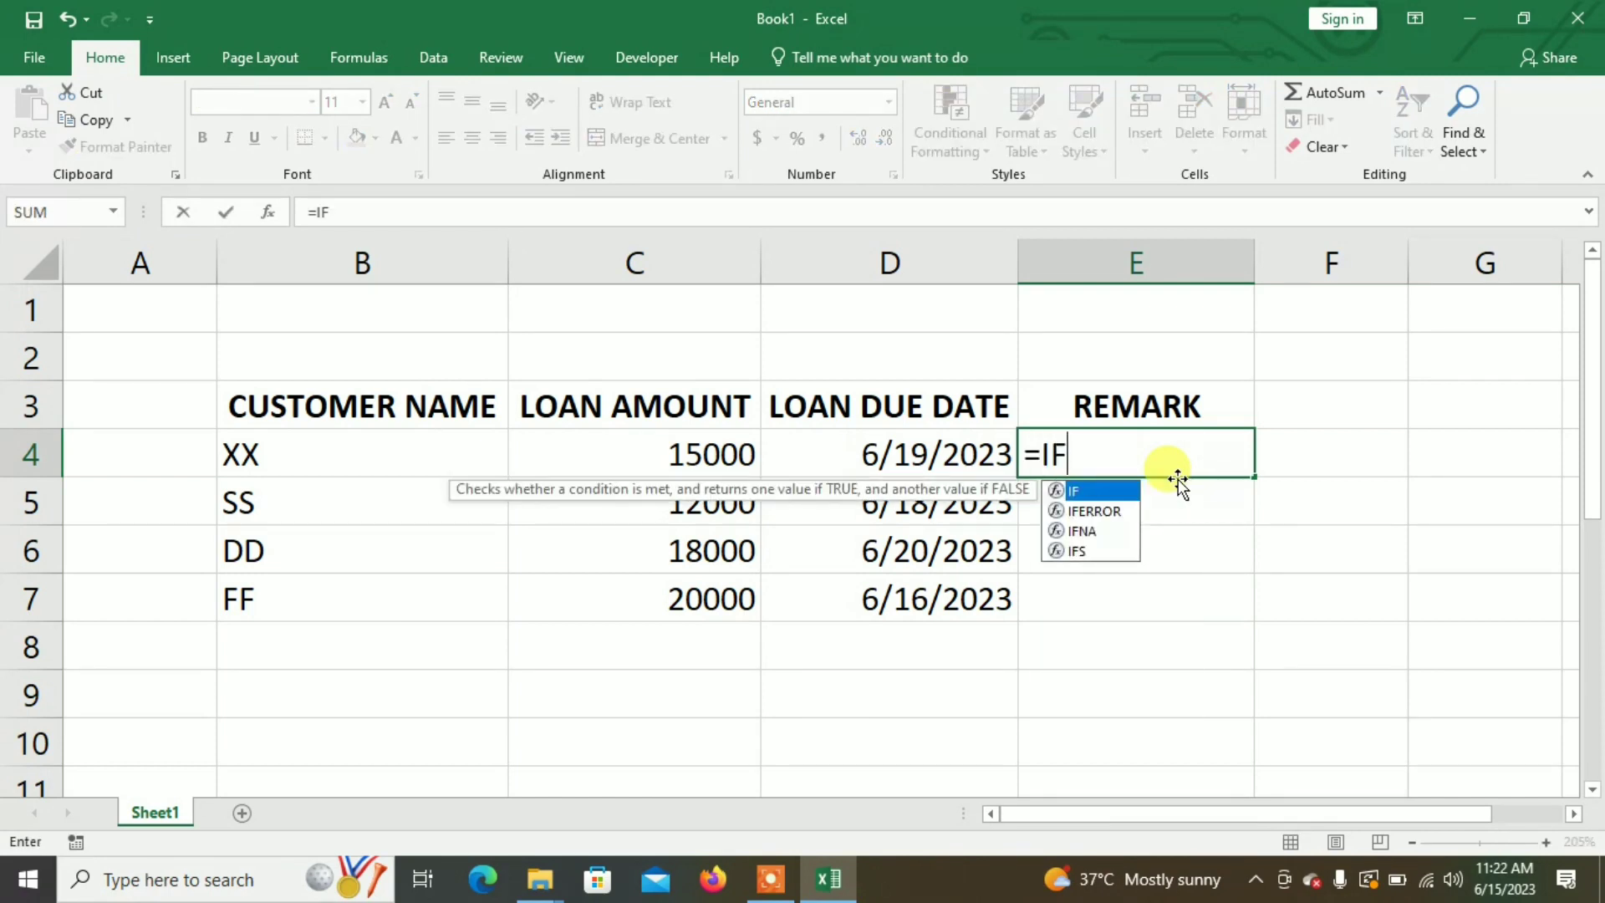
{"action": "type", "text": "(AND"}
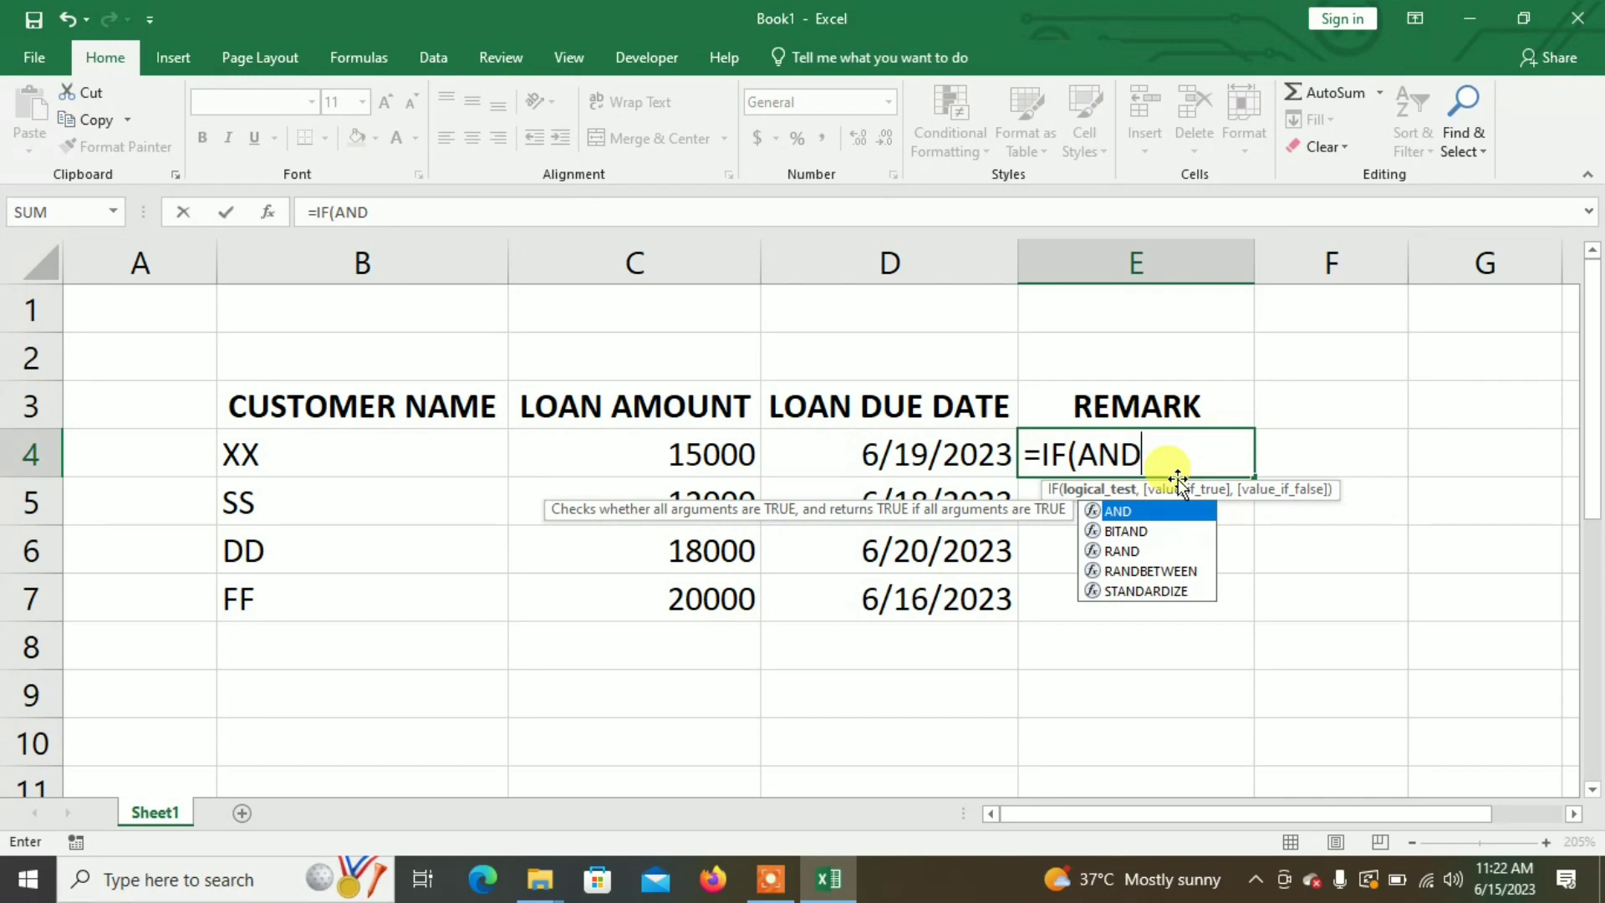
{"action": "type", "text": "("}
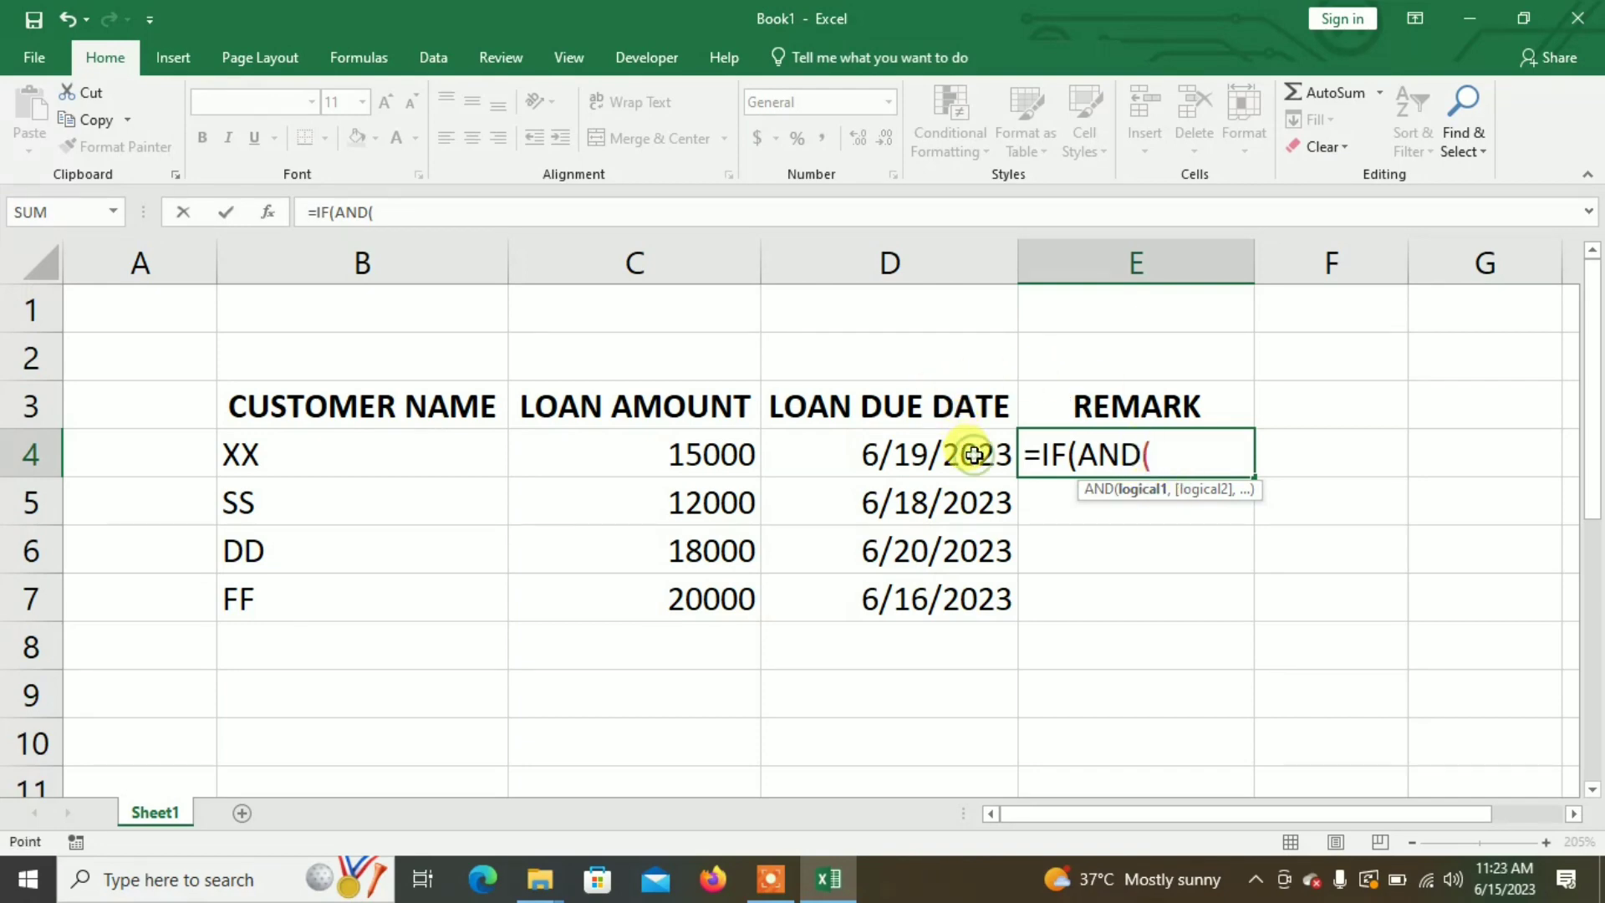
{"action": "left_click", "coordinate": [974, 454]}
{"action": "type", "text": ">["}
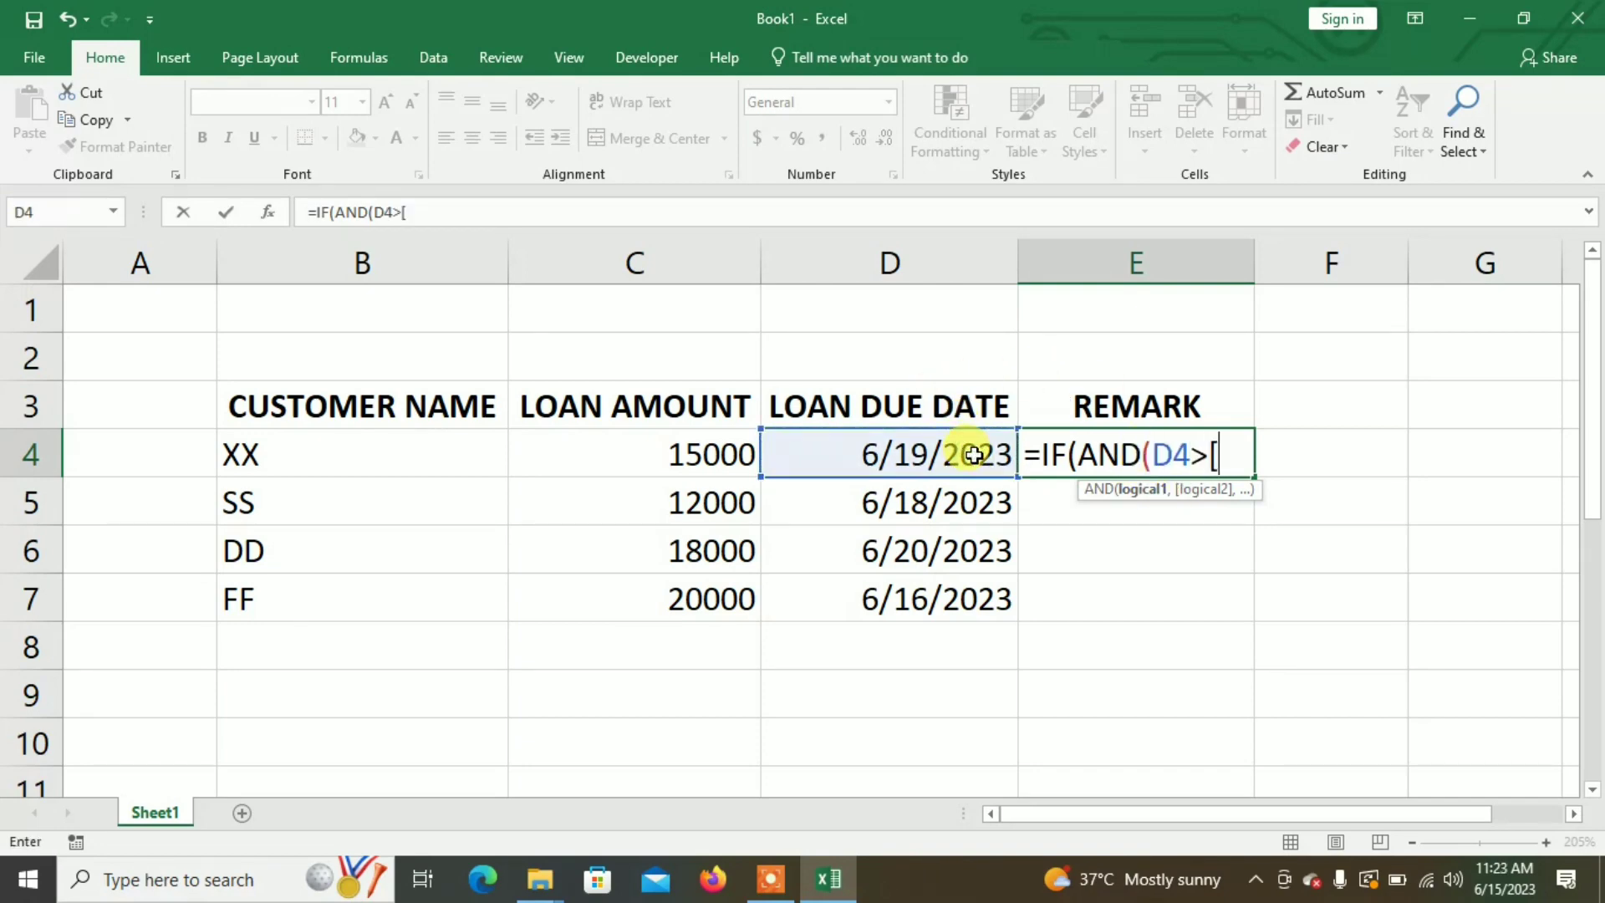
{"action": "key", "text": "BackSpace"}
{"action": "type", "text": "=TODAY"}
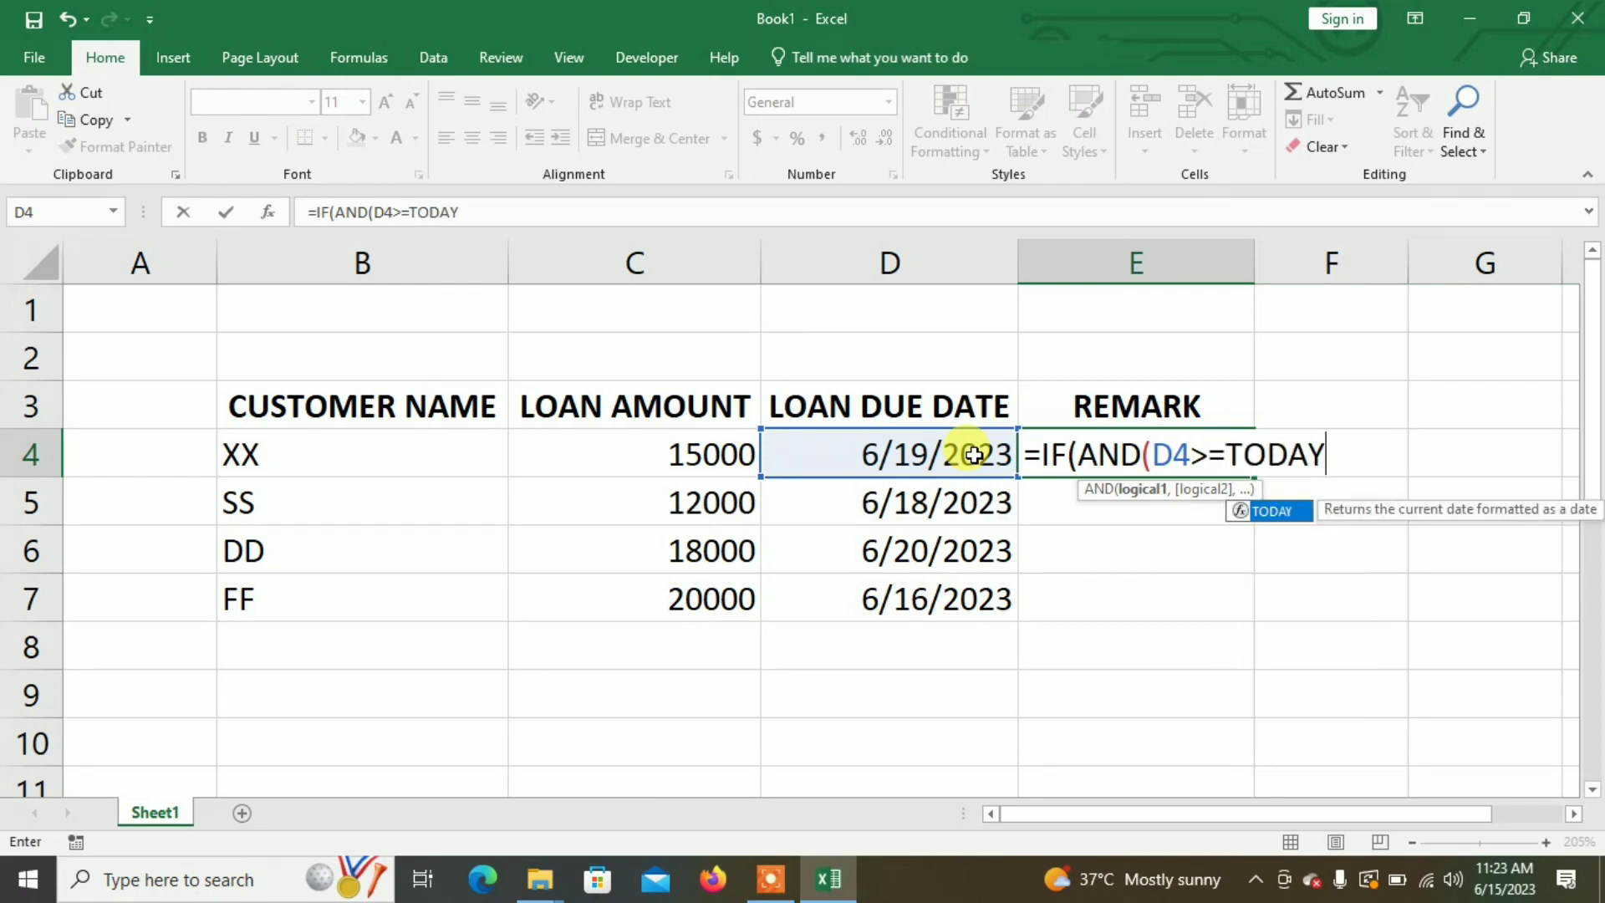
{"action": "type", "text": "()"}
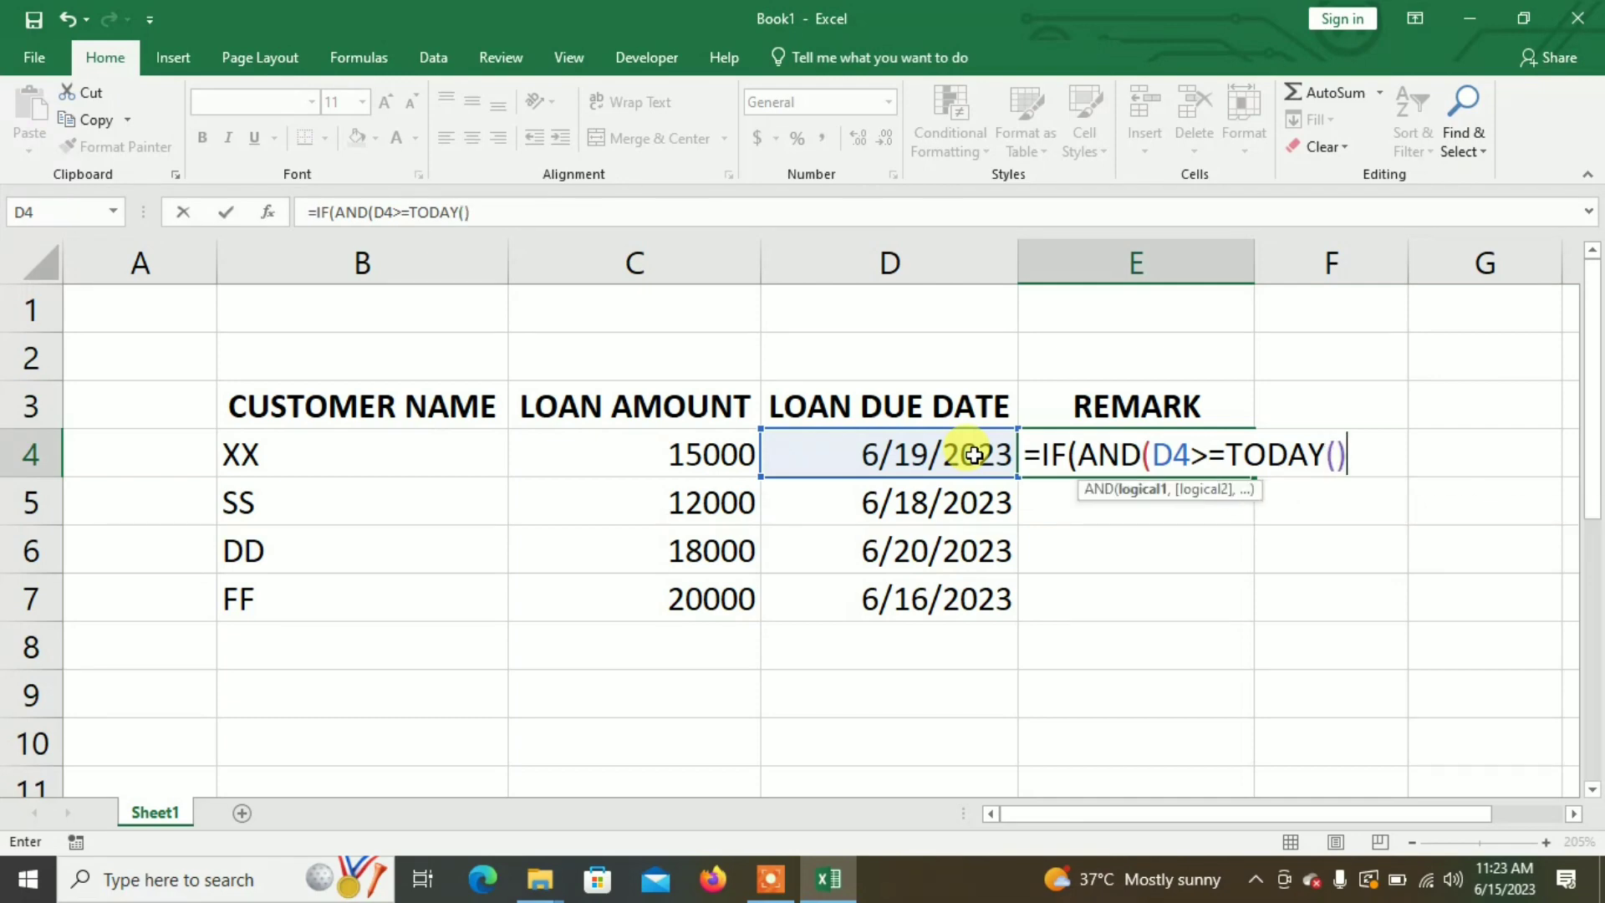
Add the second condition D4<=TODAY()+3 to the AND test in E4's formula and close the AND
{"action": "type", "text": ","}
{"action": "left_click", "coordinate": [974, 454]}
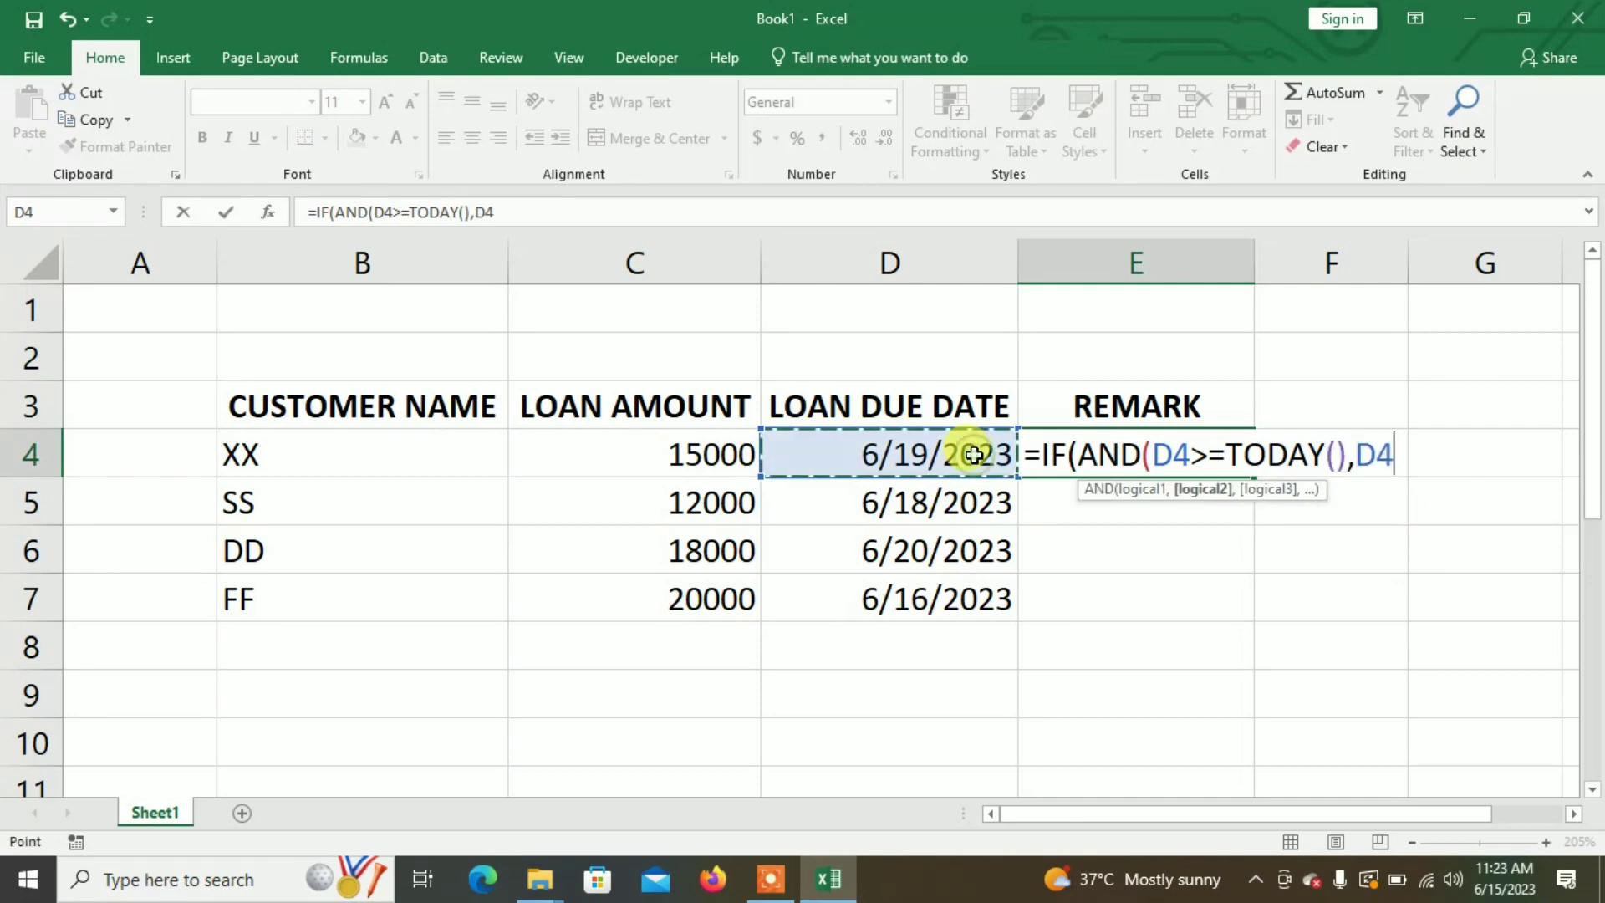
{"action": "type", "text": "<"}
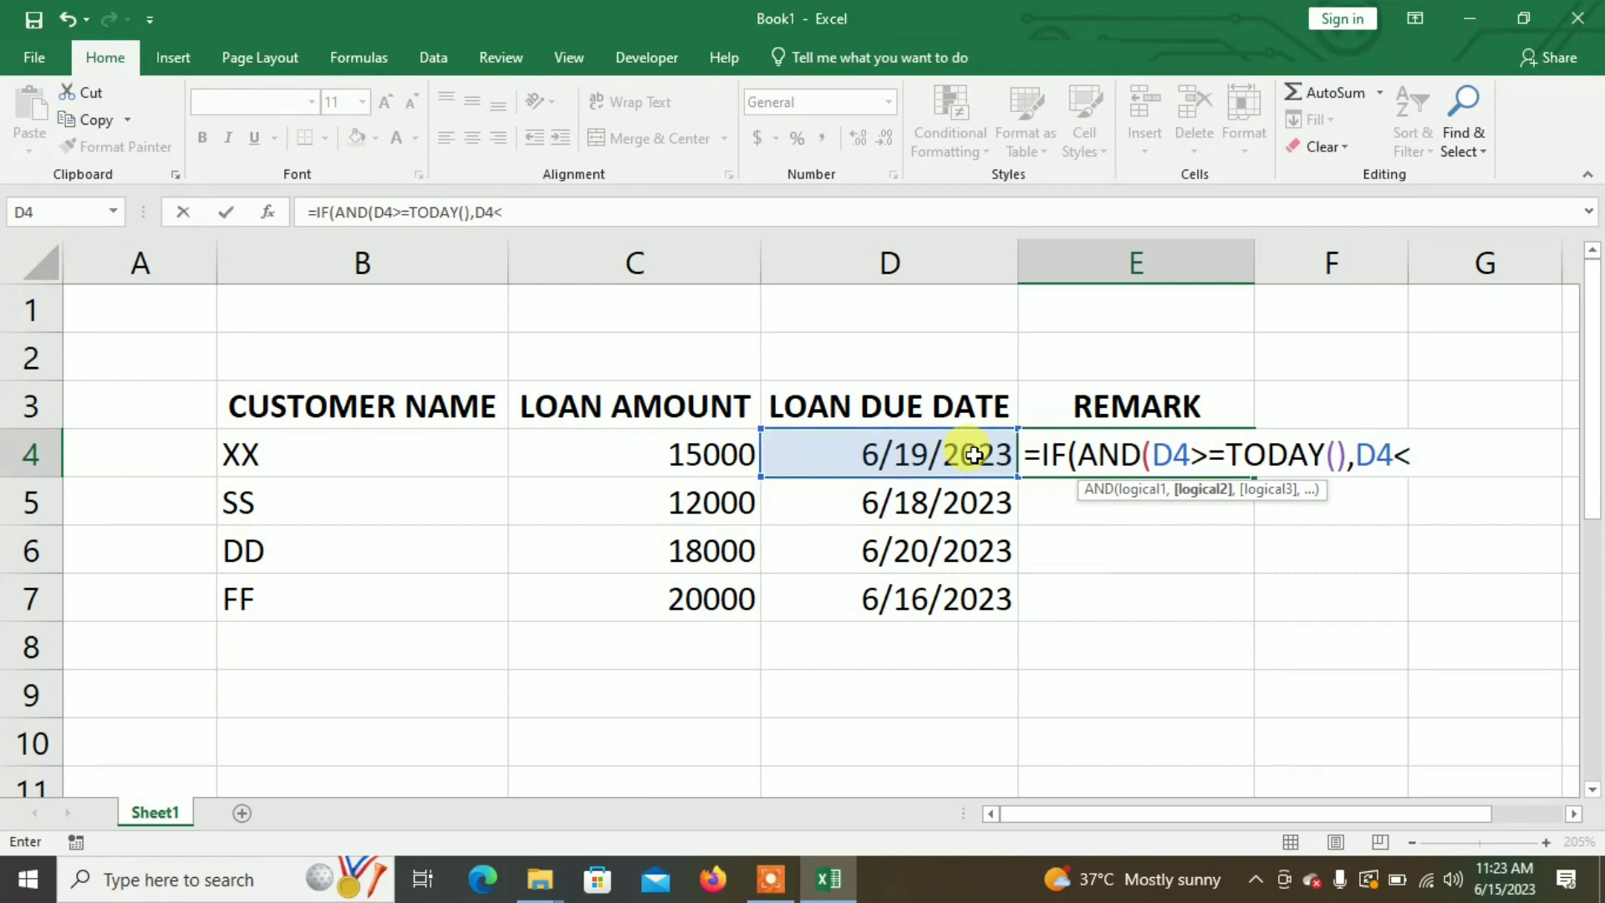
{"action": "type", "text": "=TODAY"}
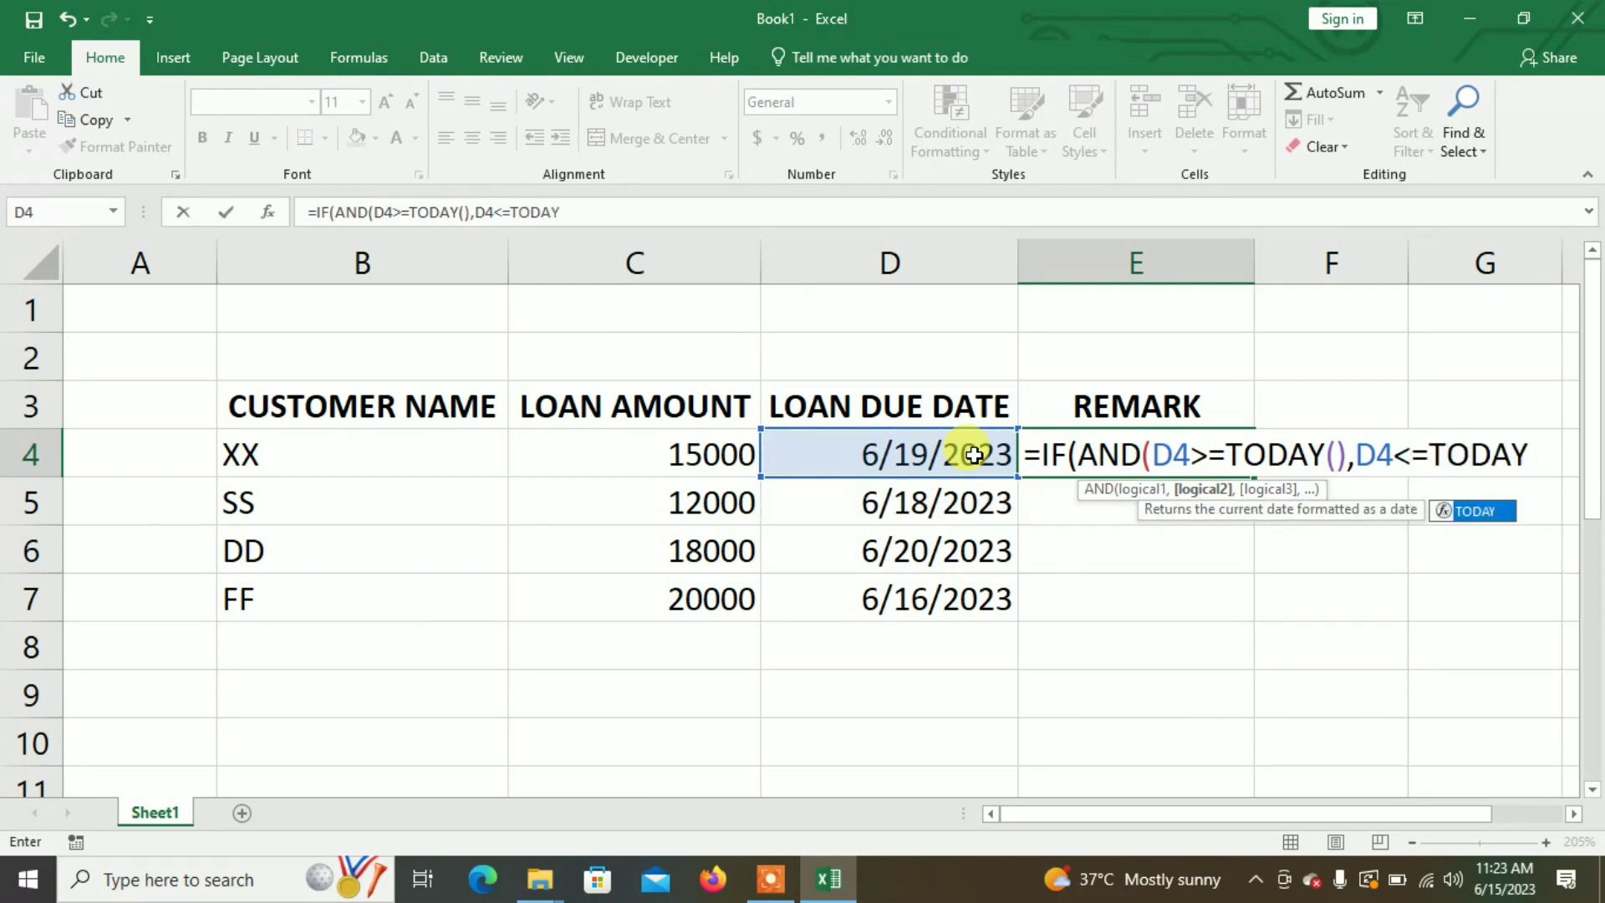
{"action": "type", "text": "()+3"}
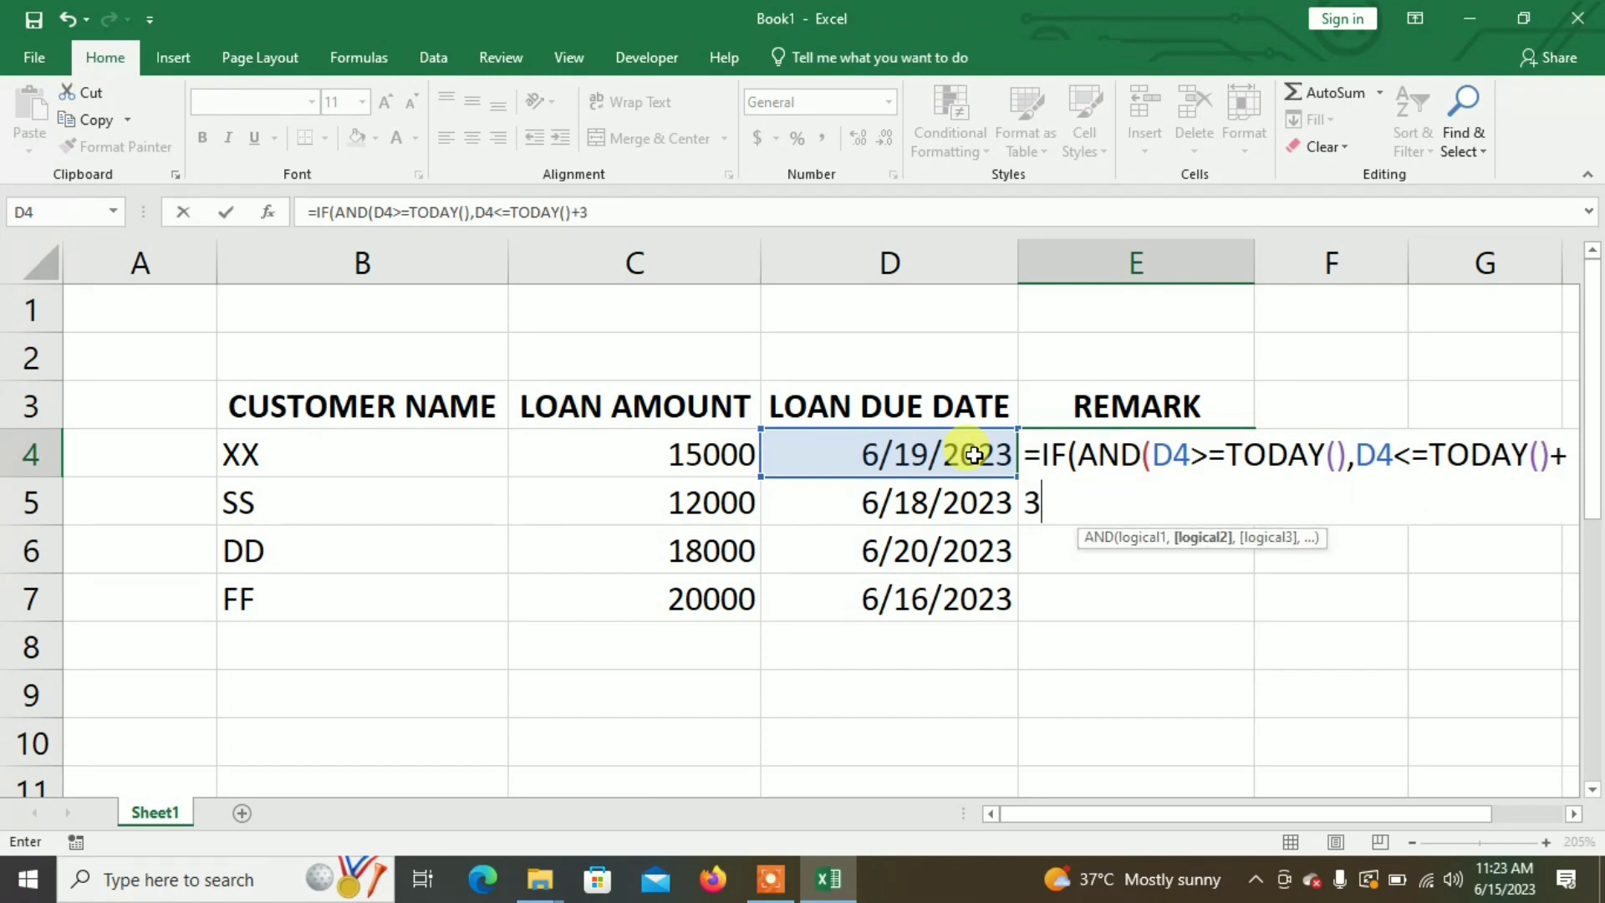
{"action": "type", "text": ")"}
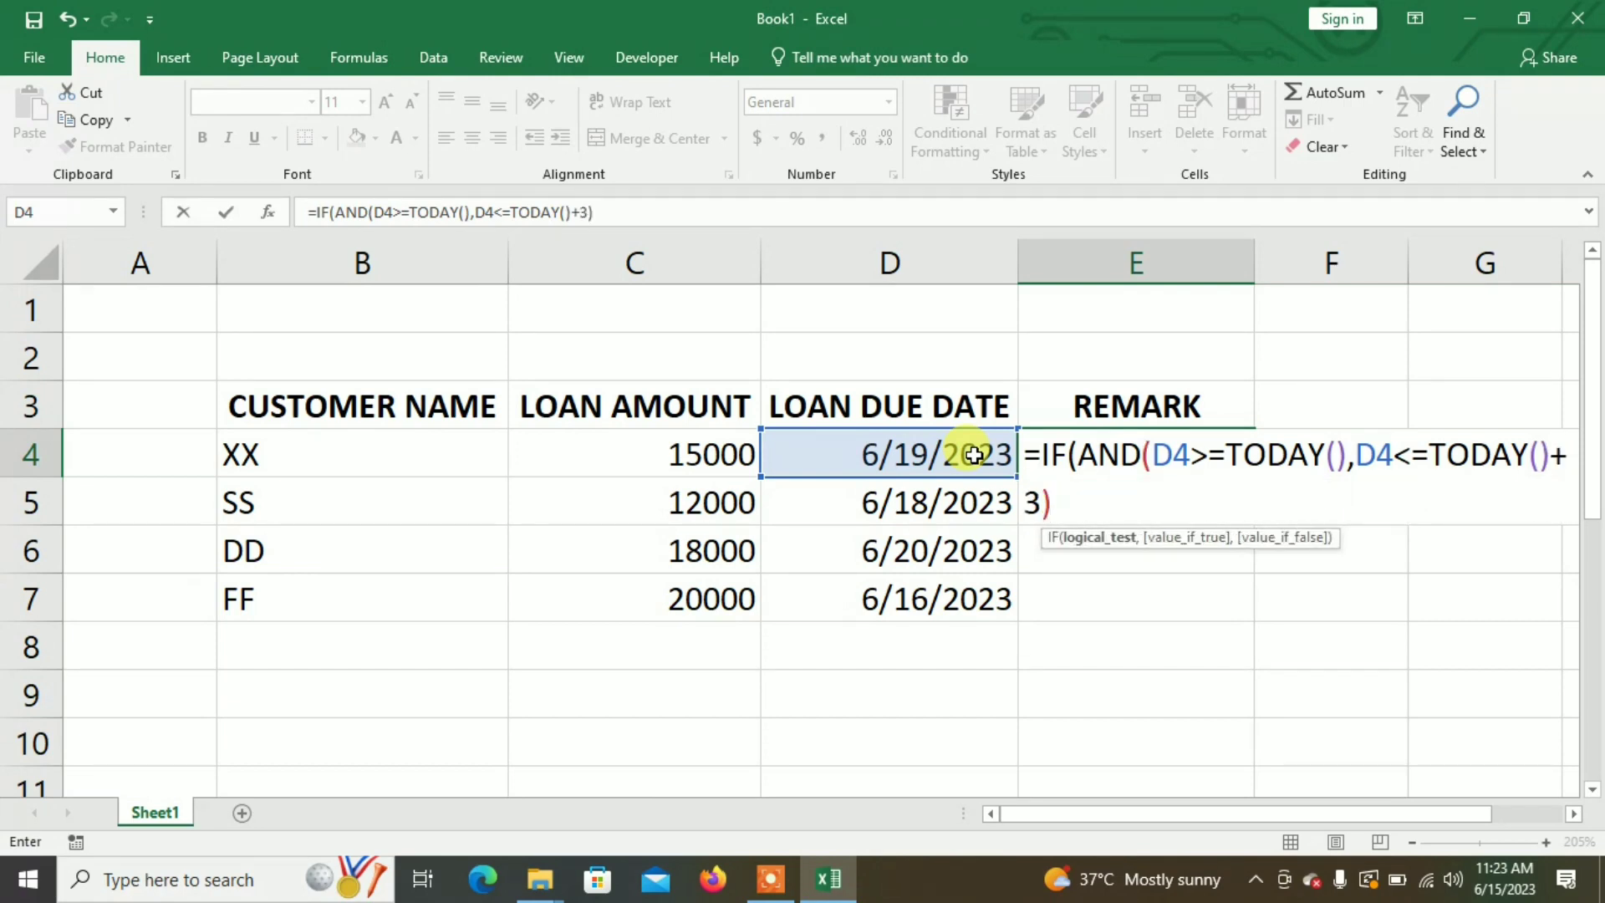
Set the formula's value-if-true to "SEND REMINDER" and enter the formula in E4
{"action": "type", "text": ","}
{"action": "type", "text": "\"SEN"}
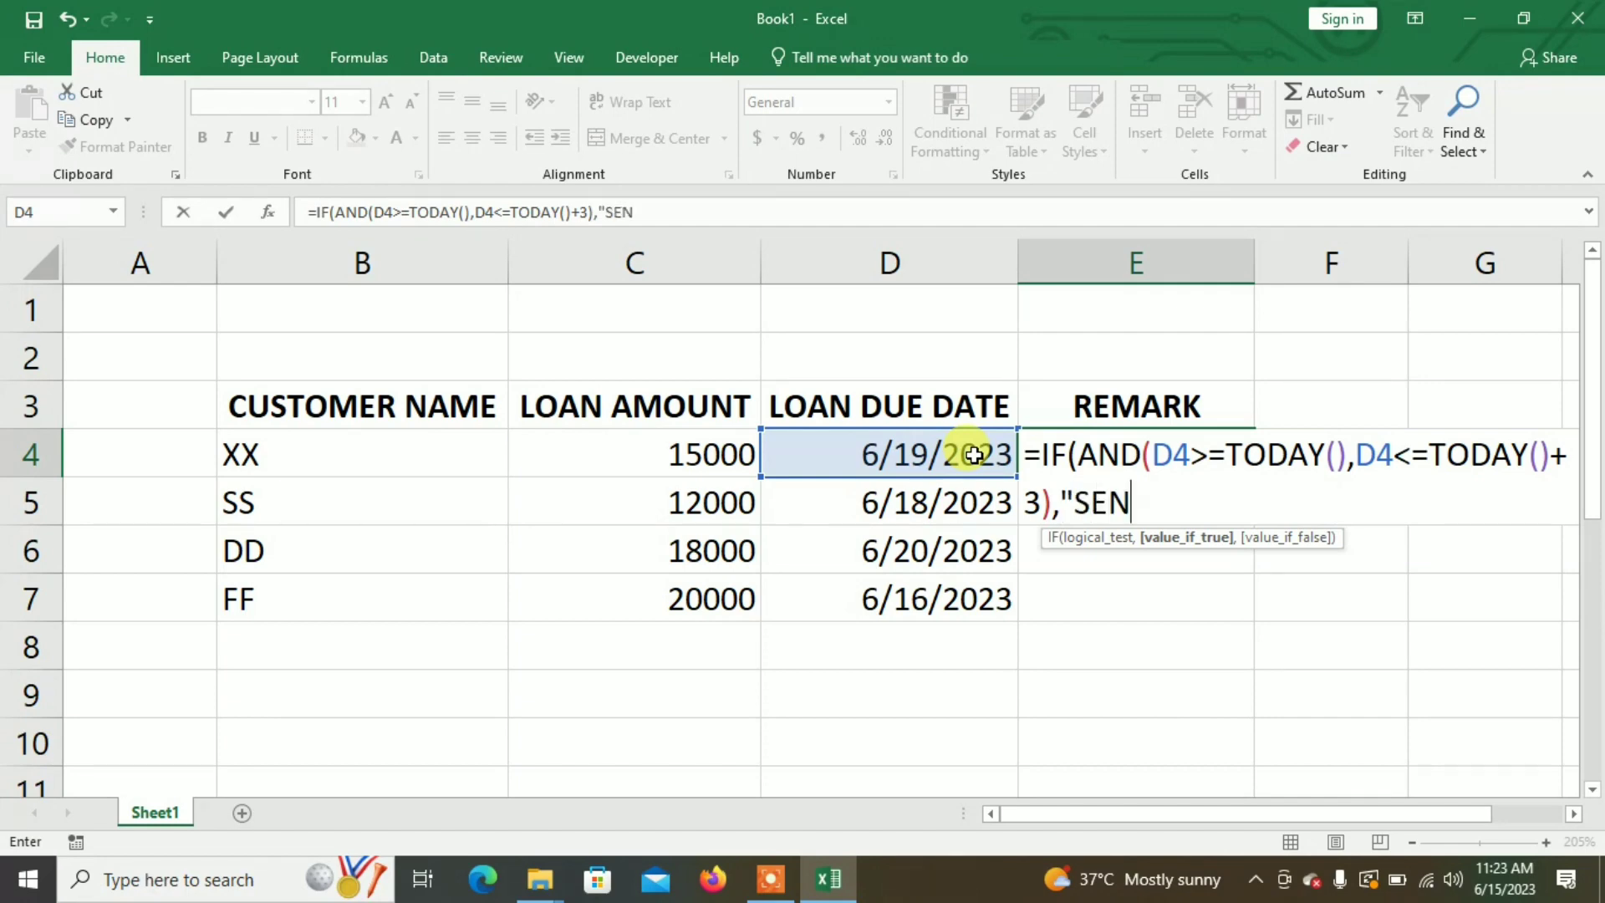
{"action": "type", "text": "D REM"}
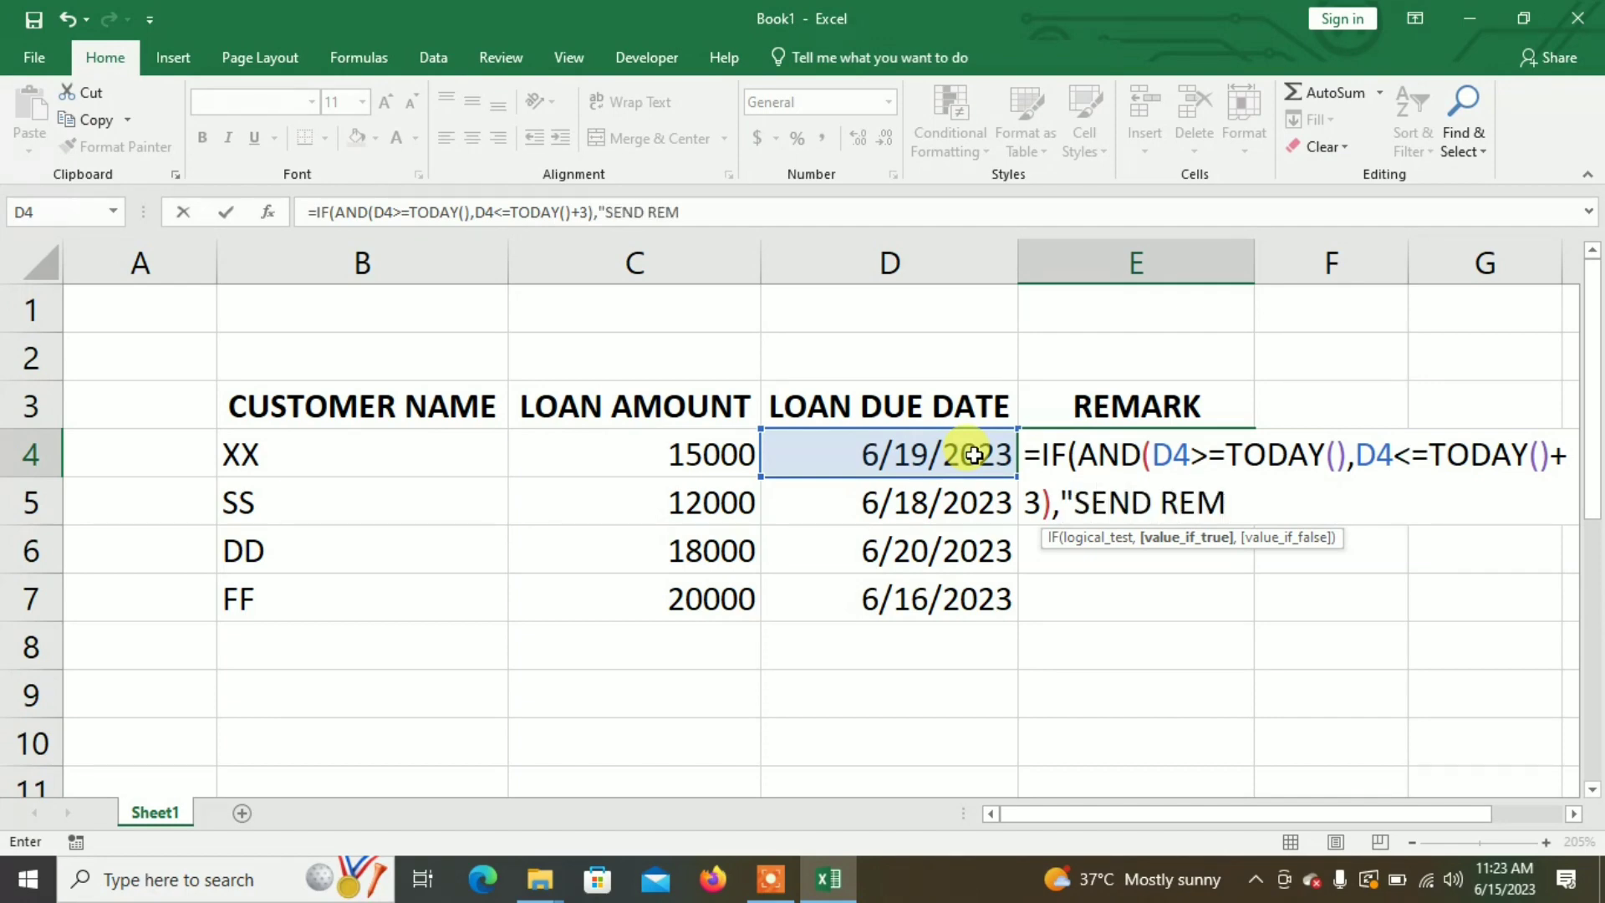
{"action": "type", "text": "INDER\""}
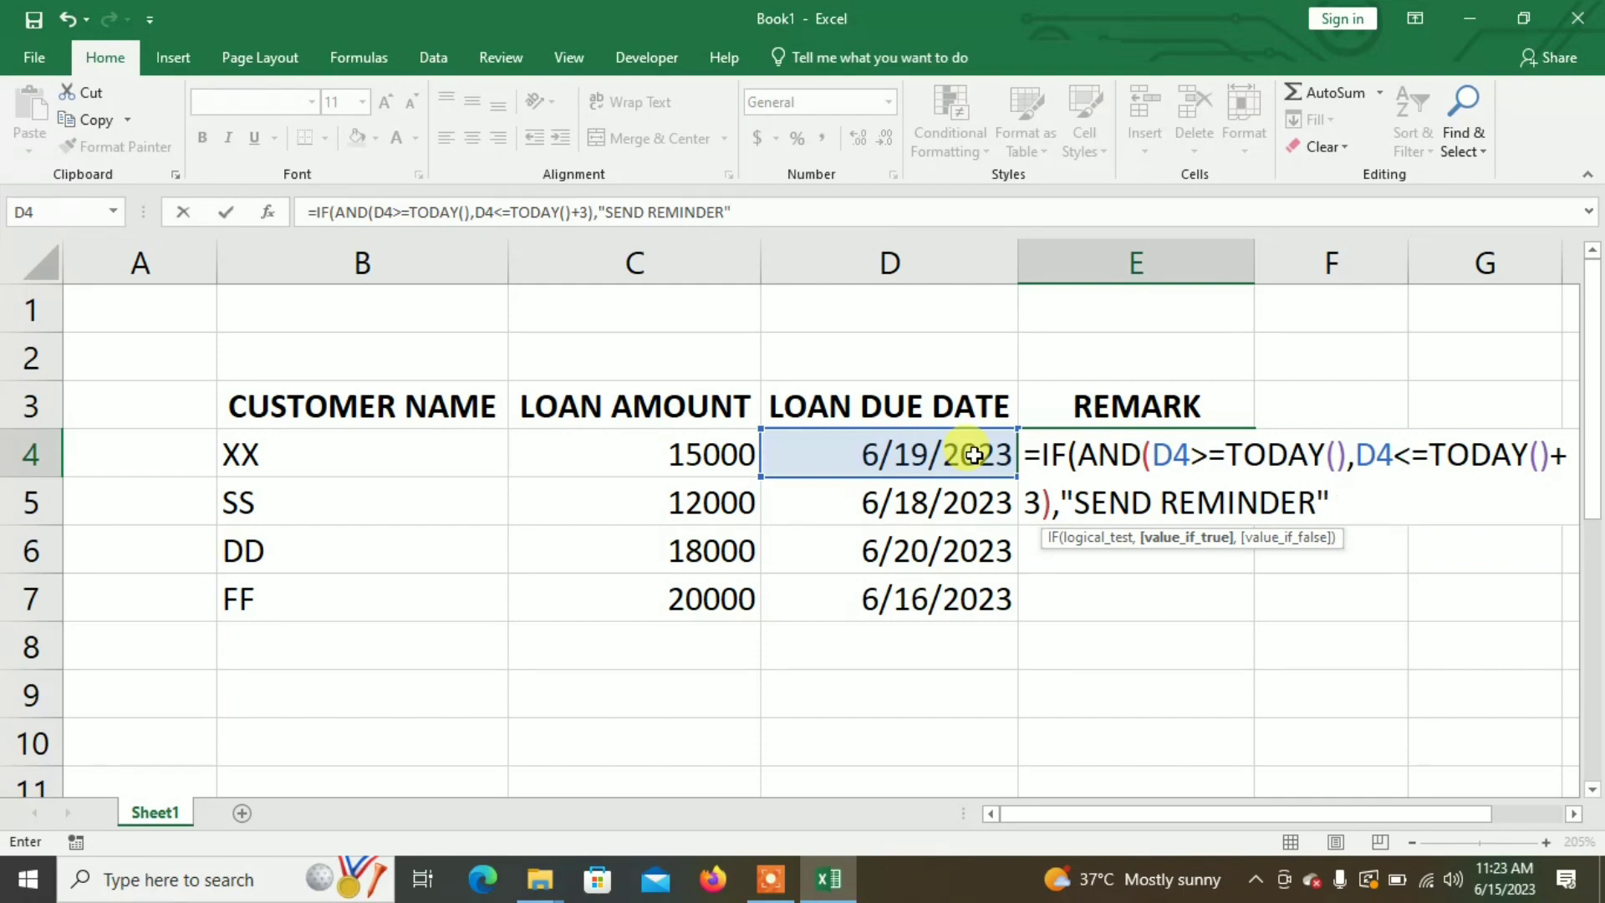
{"action": "type", "text": ")"}
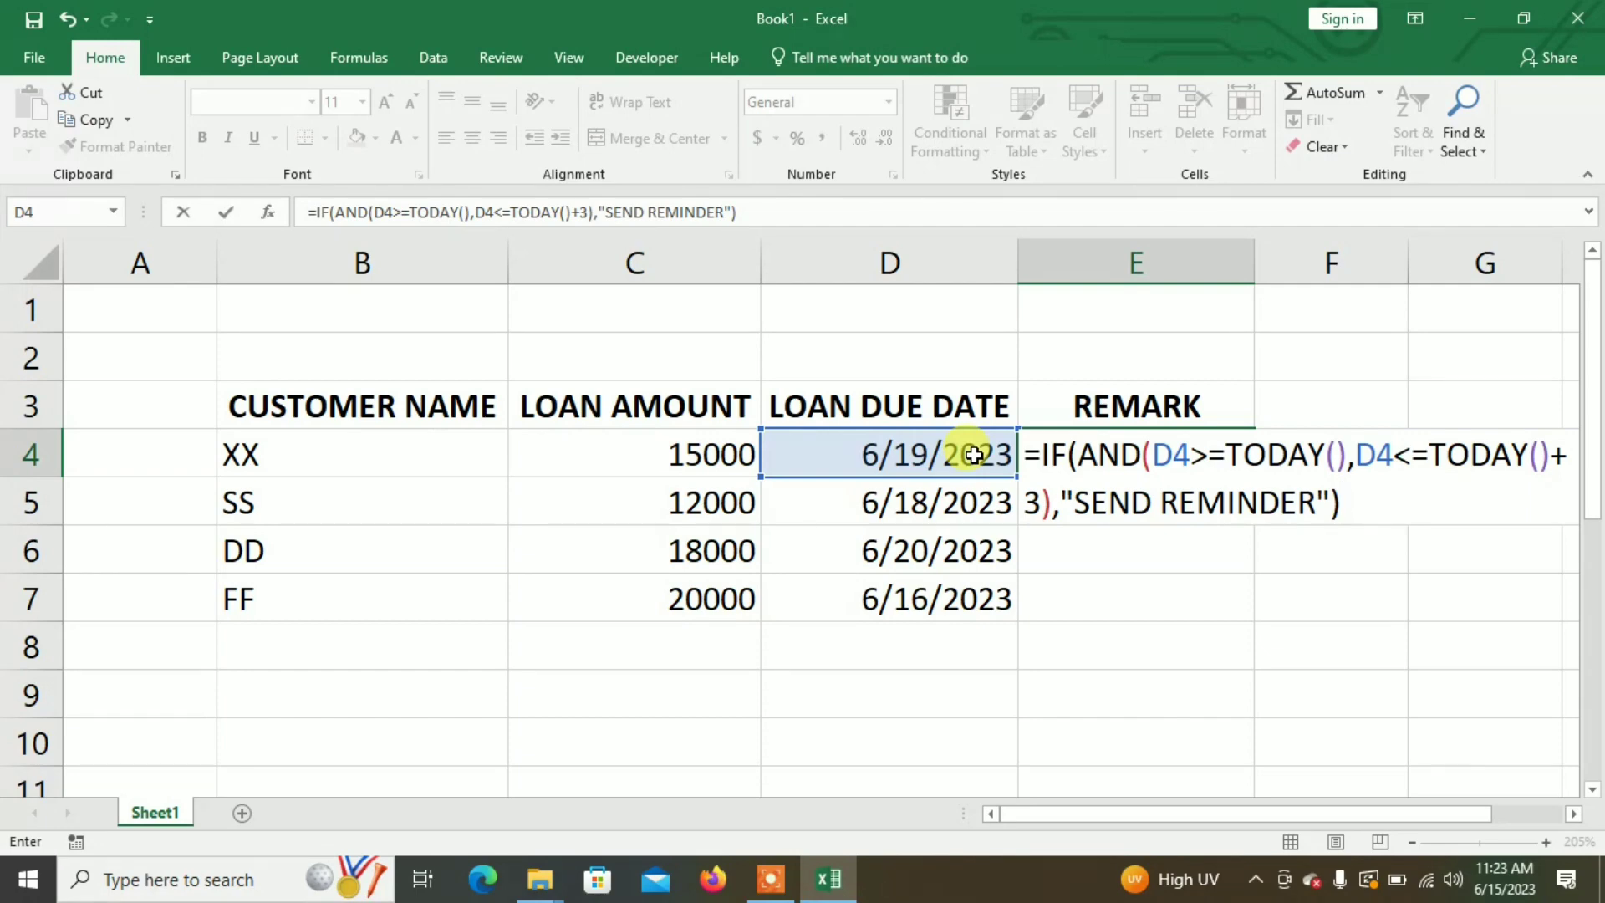
{"action": "key", "text": "Return"}
Extend the IF formula in E4 with an empty text "" as its value-if-false
{"action": "left_click", "coordinate": [1204, 452]}
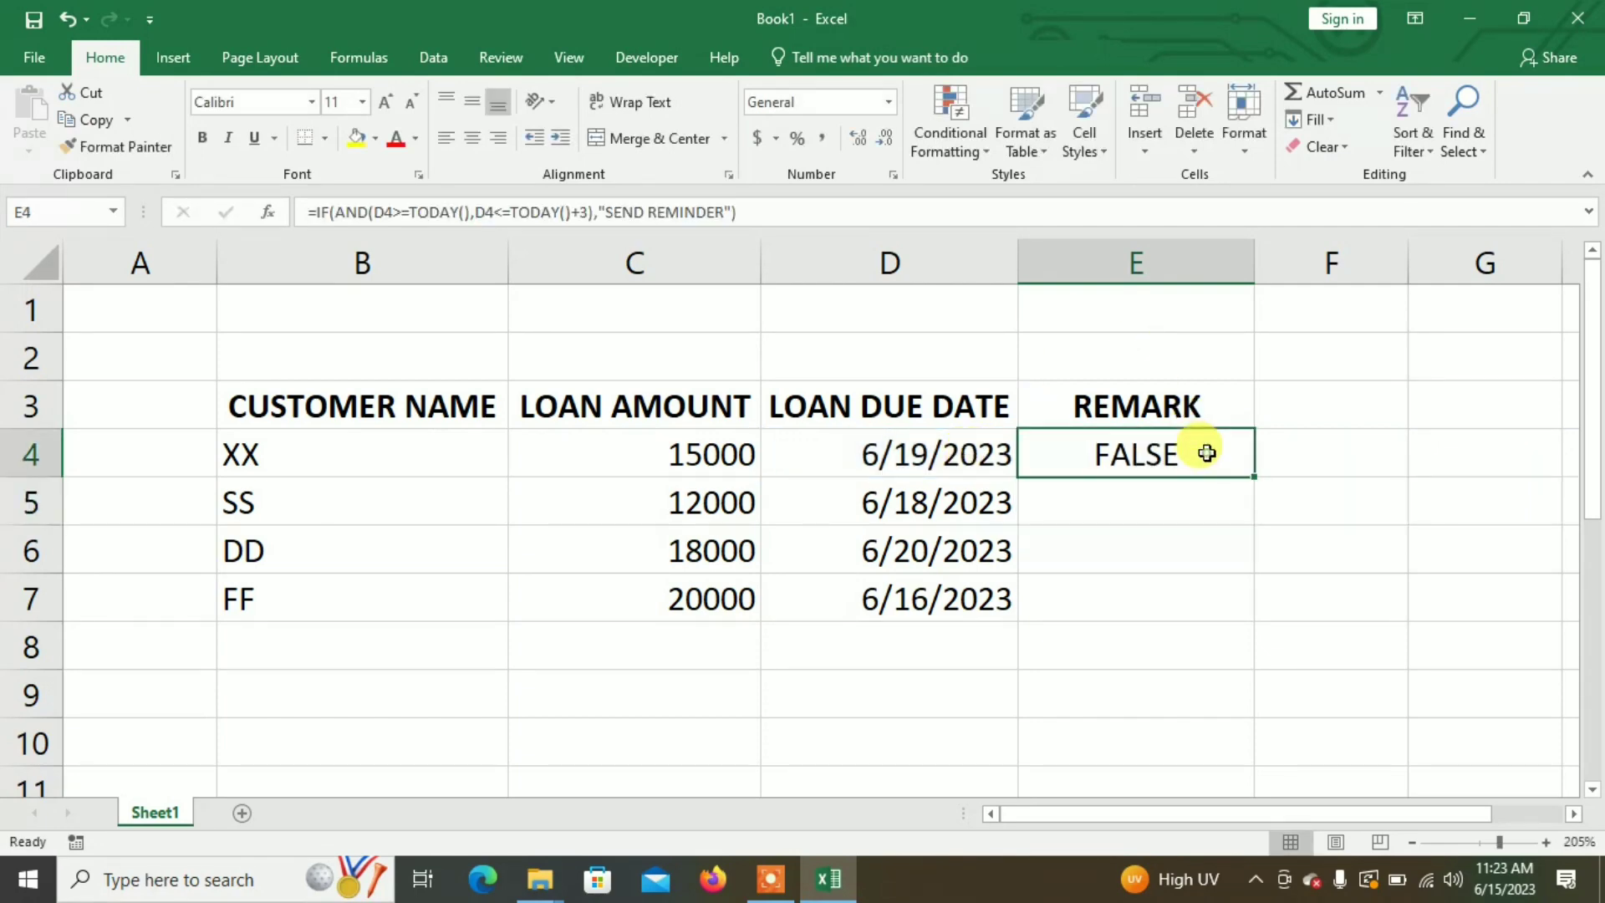
{"action": "left_click", "coordinate": [764, 212]}
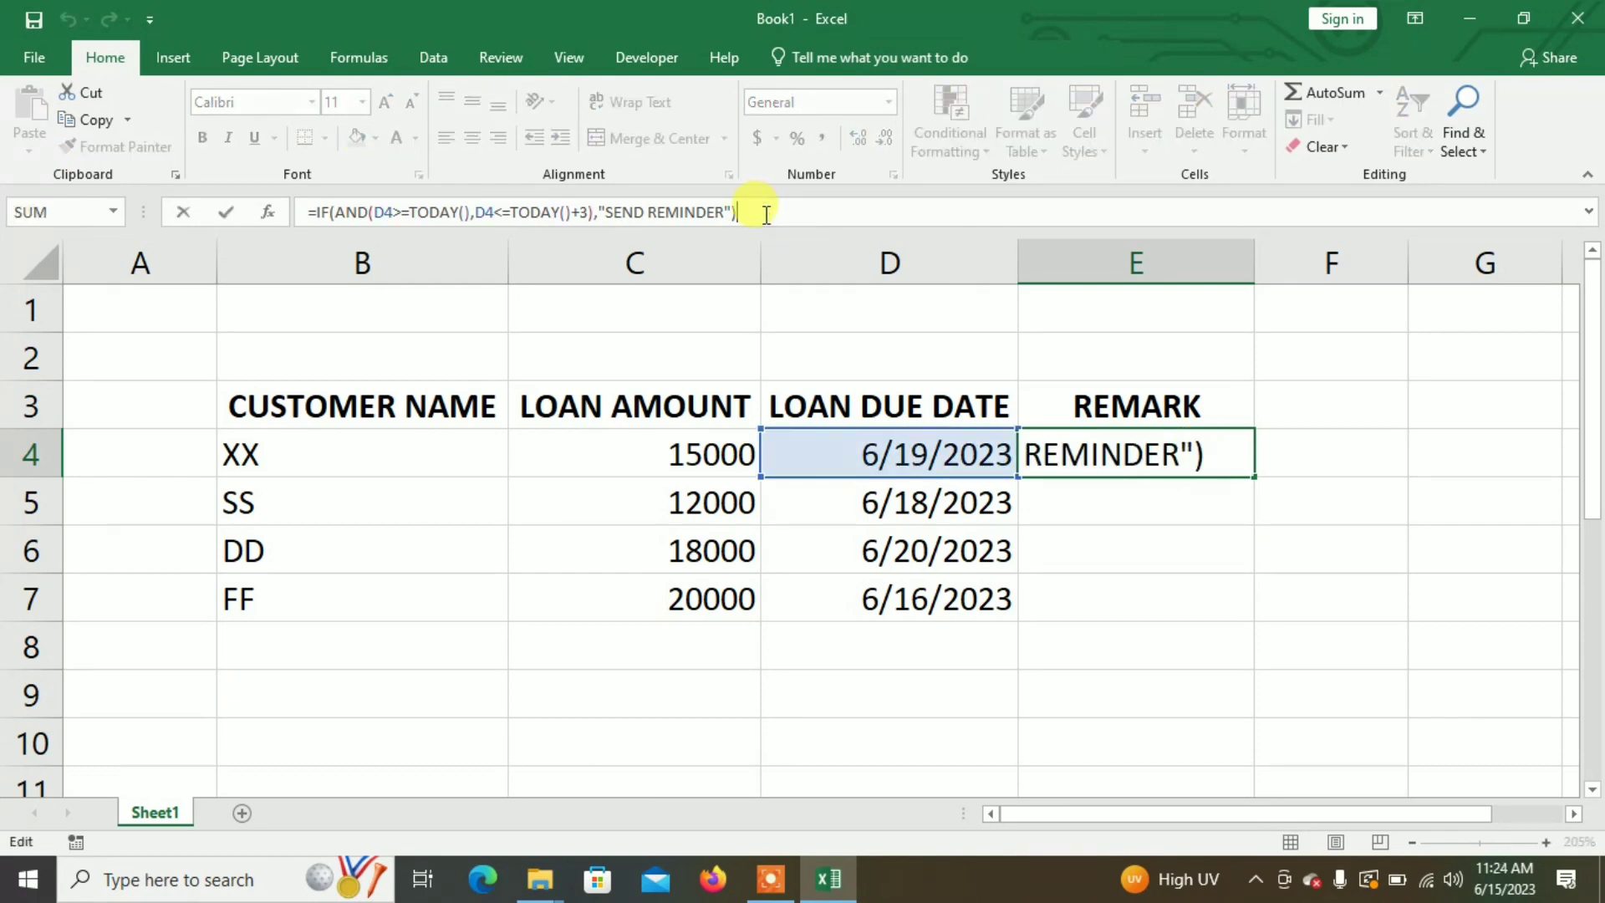
{"action": "key", "text": "BackSpace"}
{"action": "type", "text": ",\""}
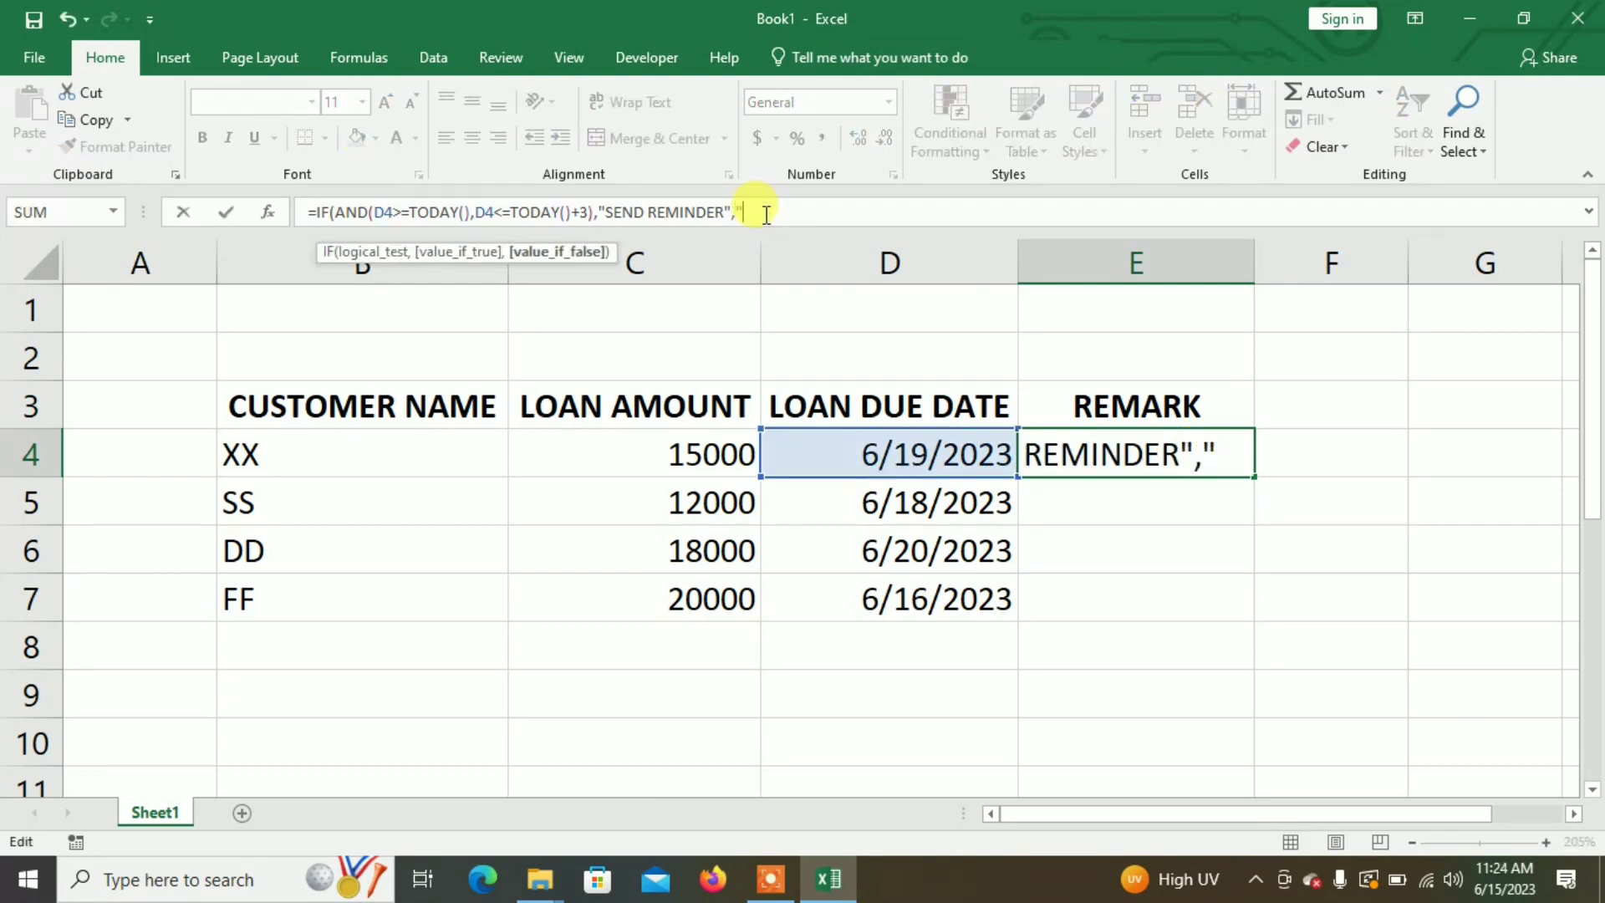
{"action": "type", "text": "\")"}
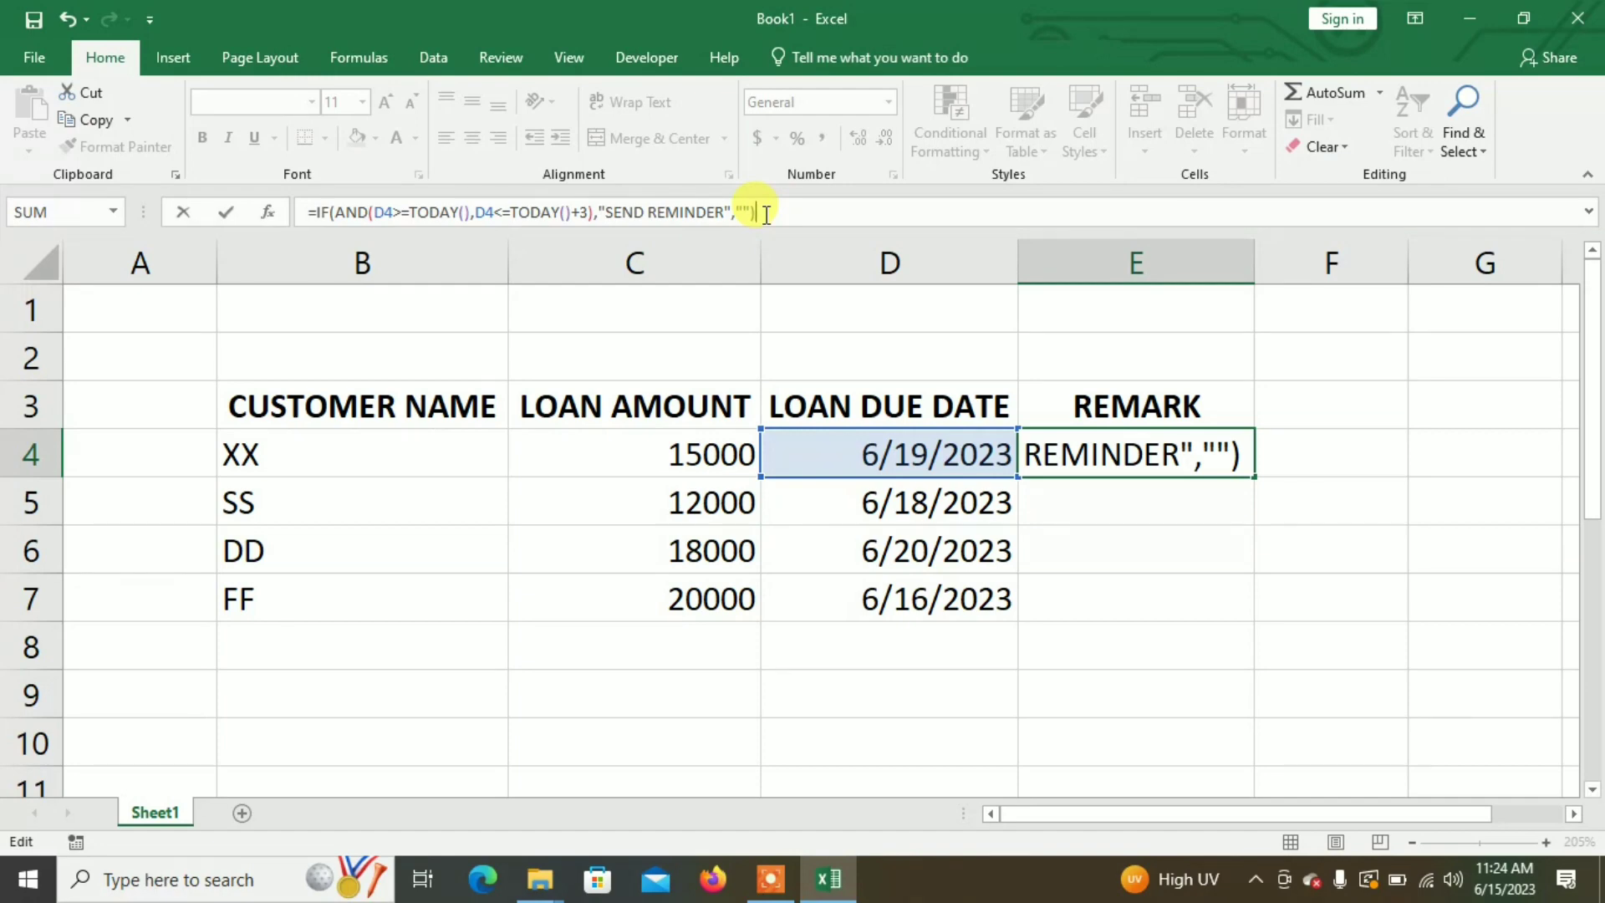
{"action": "key", "text": "Return"}
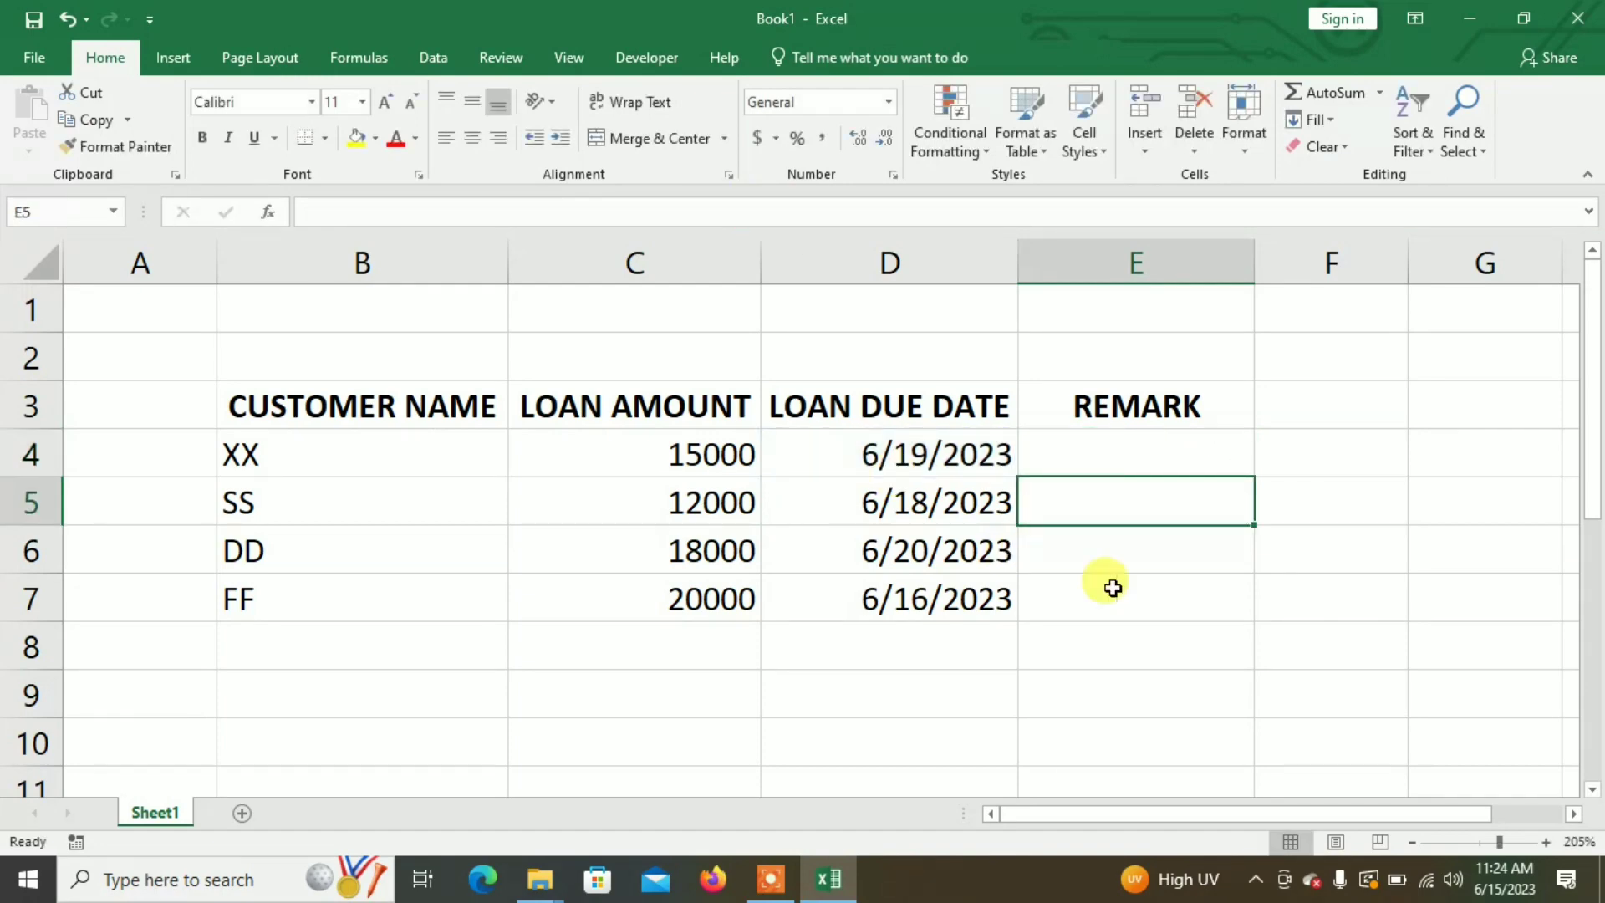
Copy the REMARK formula from E4 down through E7 and widen column E to fit the remarks
{"action": "left_click", "coordinate": [1210, 446]}
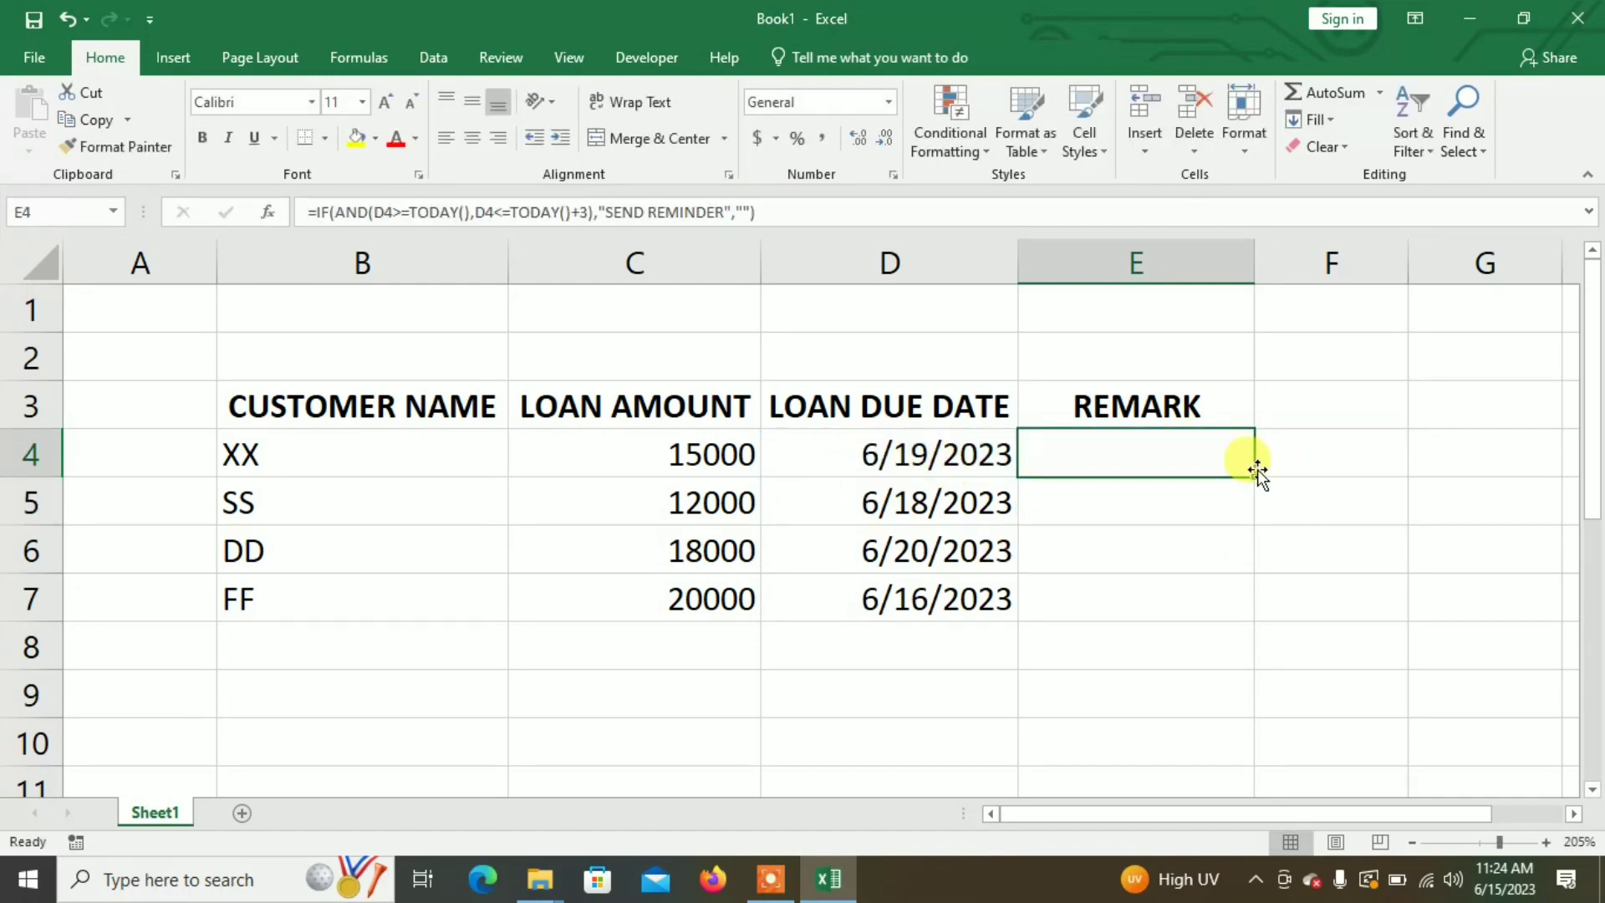
{"action": "left_click_drag", "start_coordinate": [1254, 477], "coordinate": [1254, 633]}
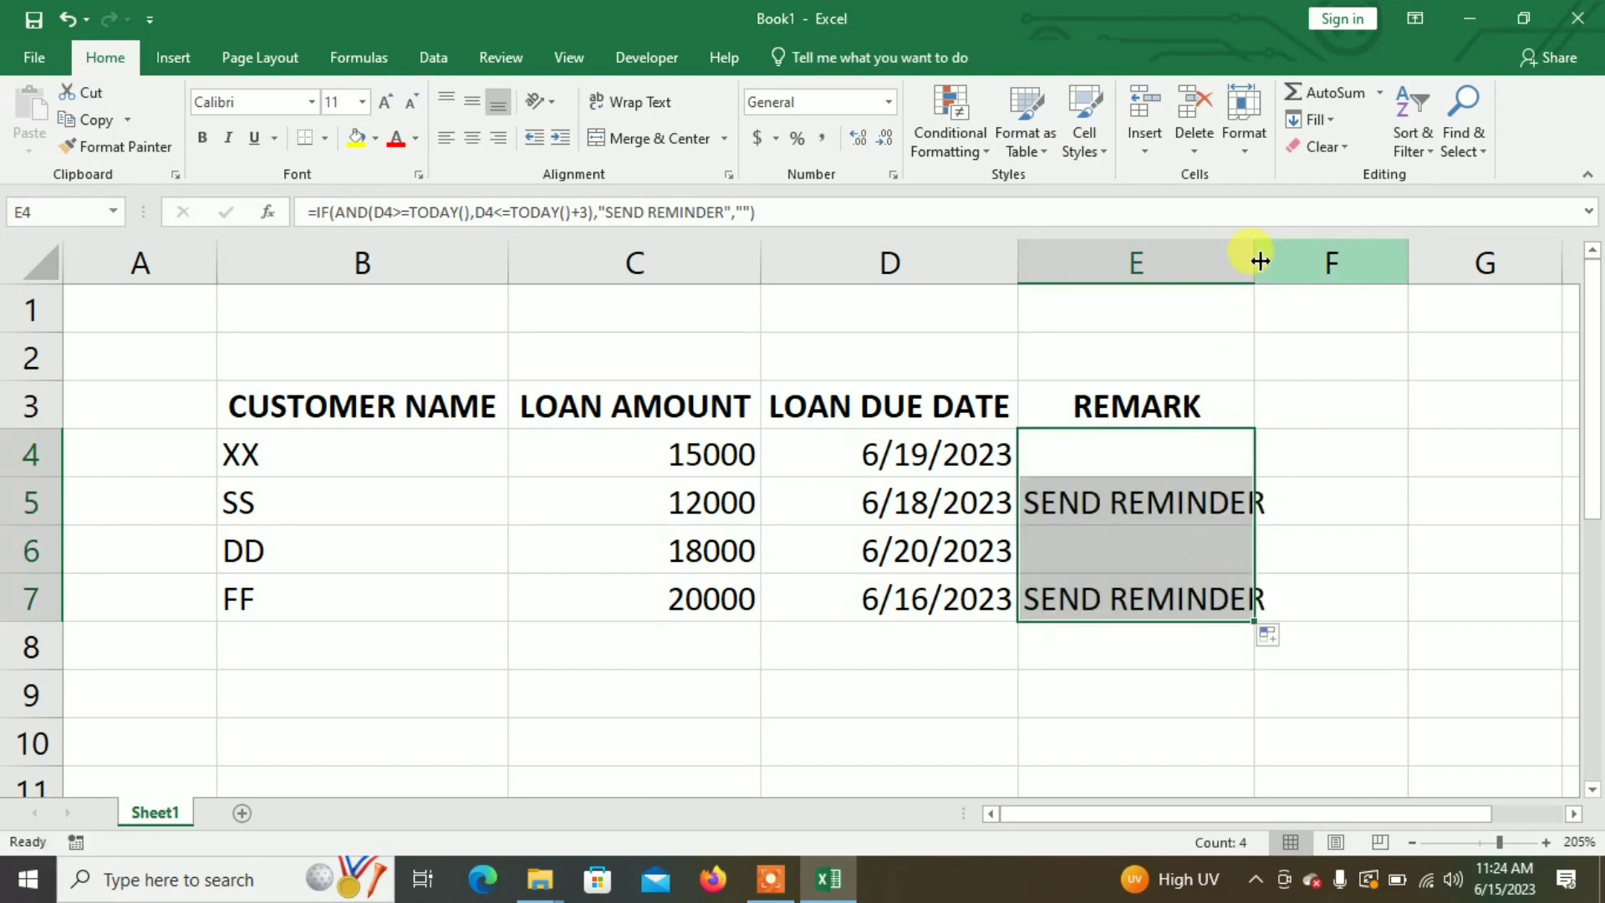
{"action": "left_click_drag", "start_coordinate": [1255, 260], "coordinate": [1326, 260]}
{"action": "left_click", "coordinate": [917, 513]}
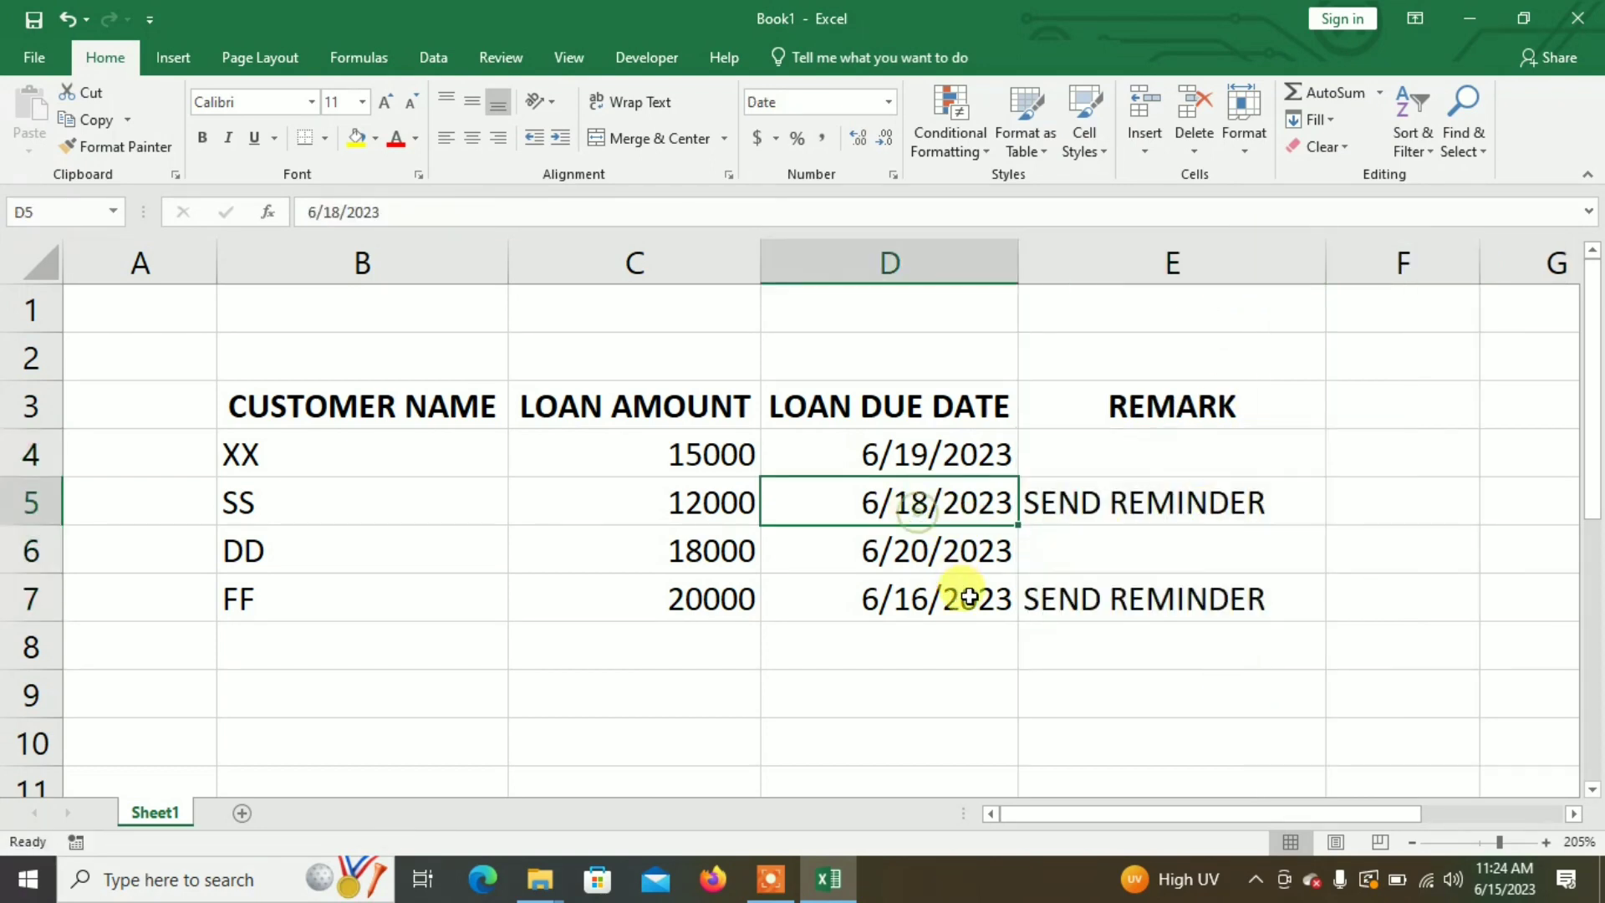
Apply all borders to the loan table in B3:E7
{"action": "left_click", "coordinate": [961, 590]}
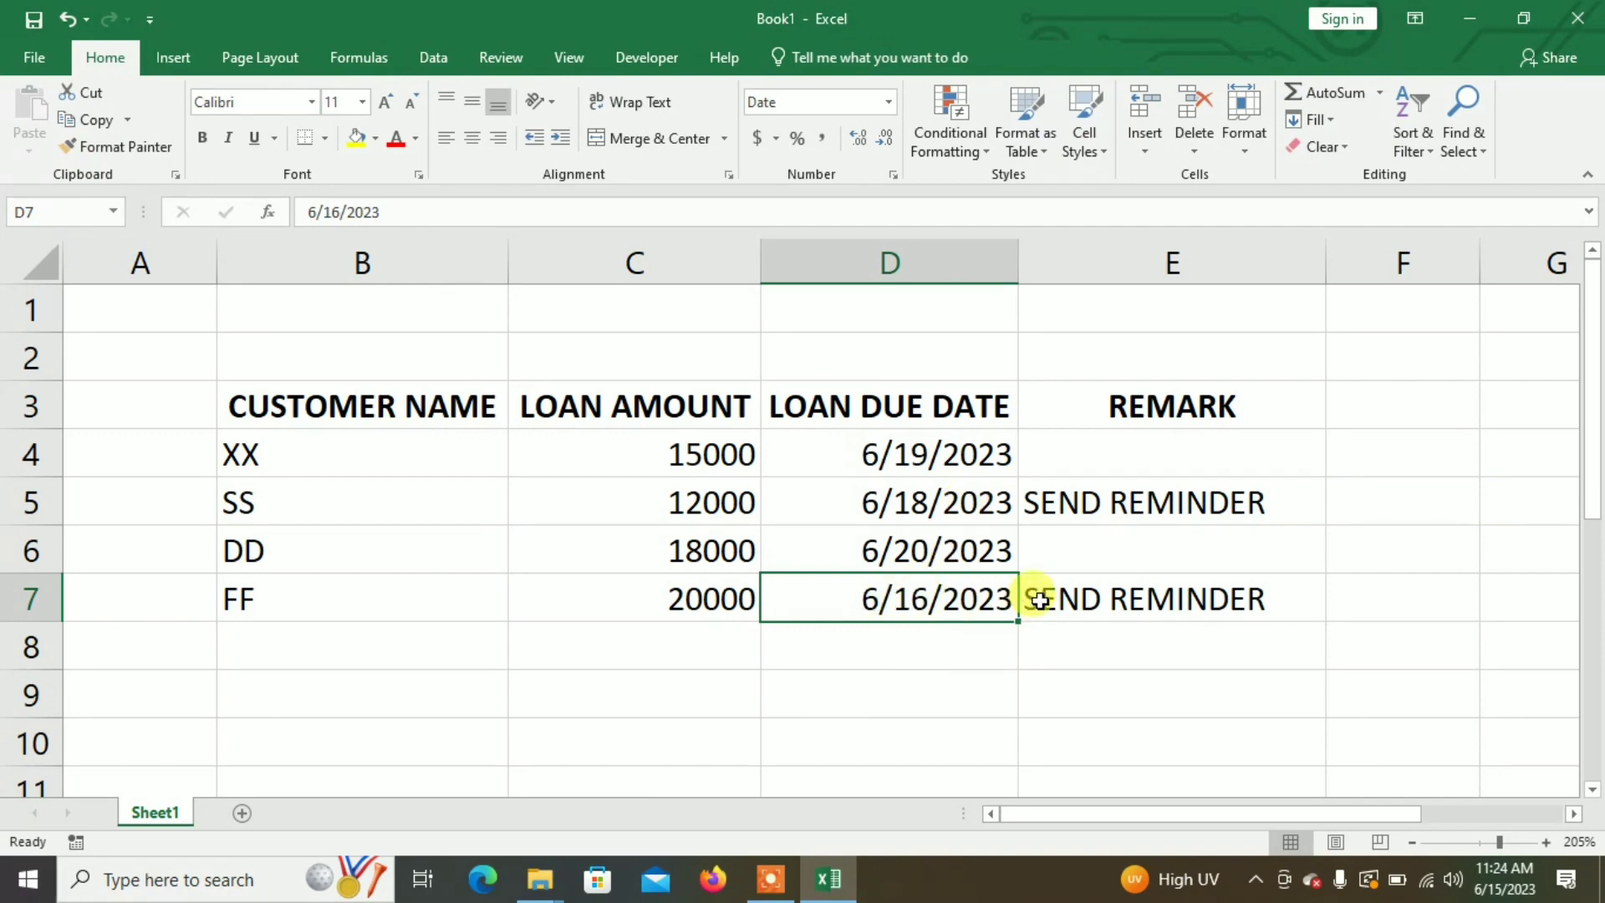
{"action": "left_click_drag", "start_coordinate": [409, 414], "coordinate": [861, 585]}
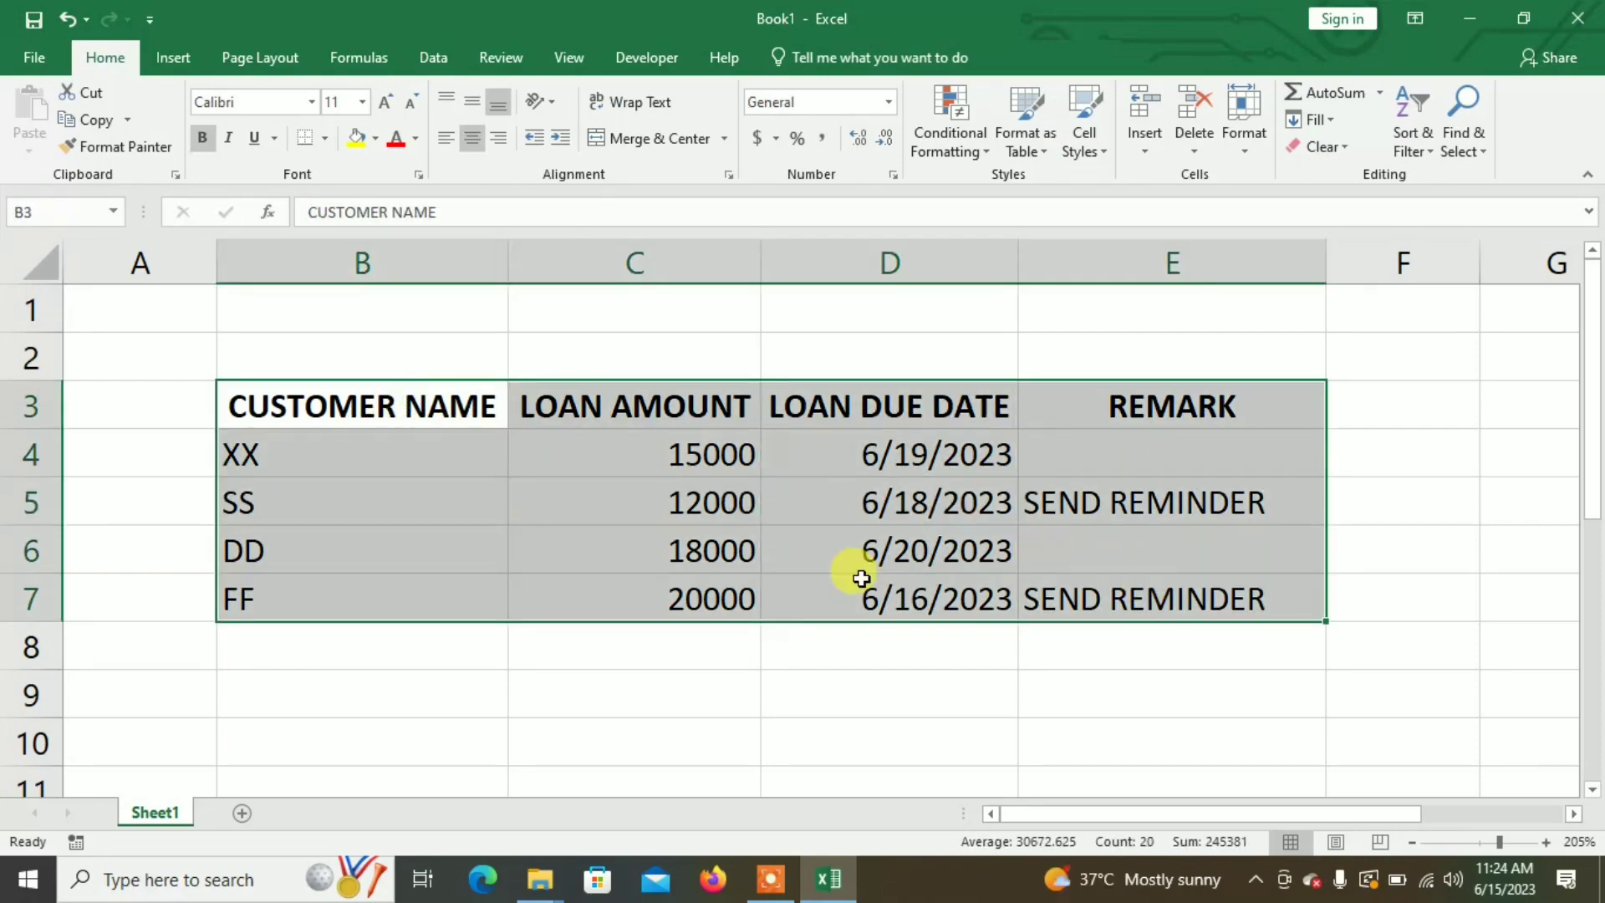
{"action": "left_click", "coordinate": [326, 139]}
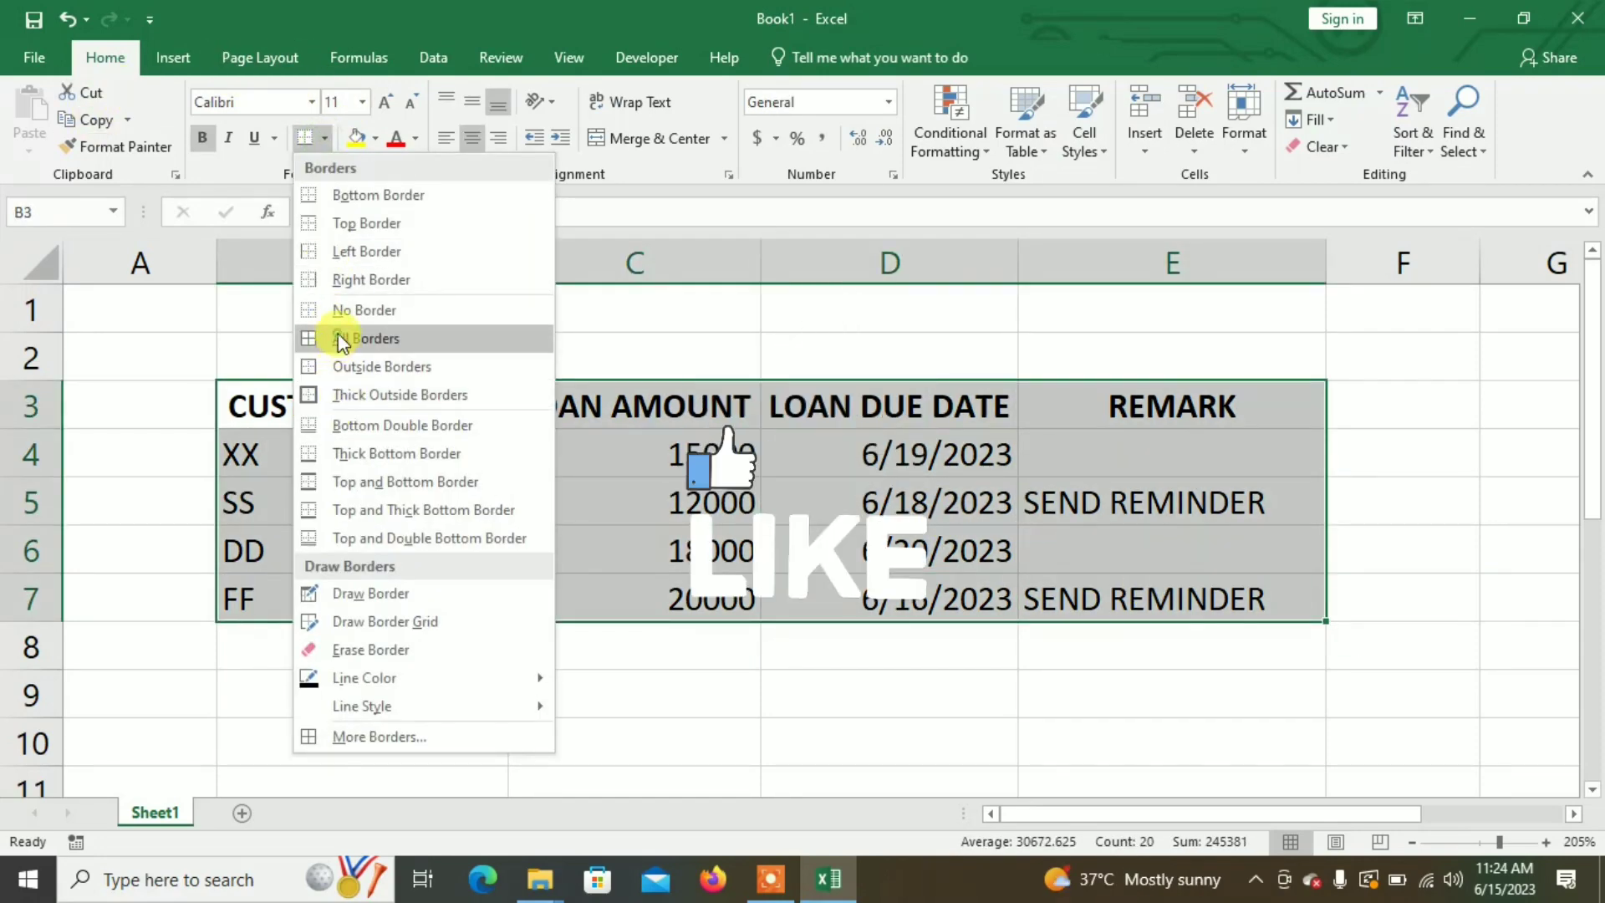
{"action": "left_click", "coordinate": [338, 332]}
Give the header row B3:E3 a yellow fill and red font color
{"action": "left_click_drag", "start_coordinate": [351, 403], "coordinate": [1171, 387]}
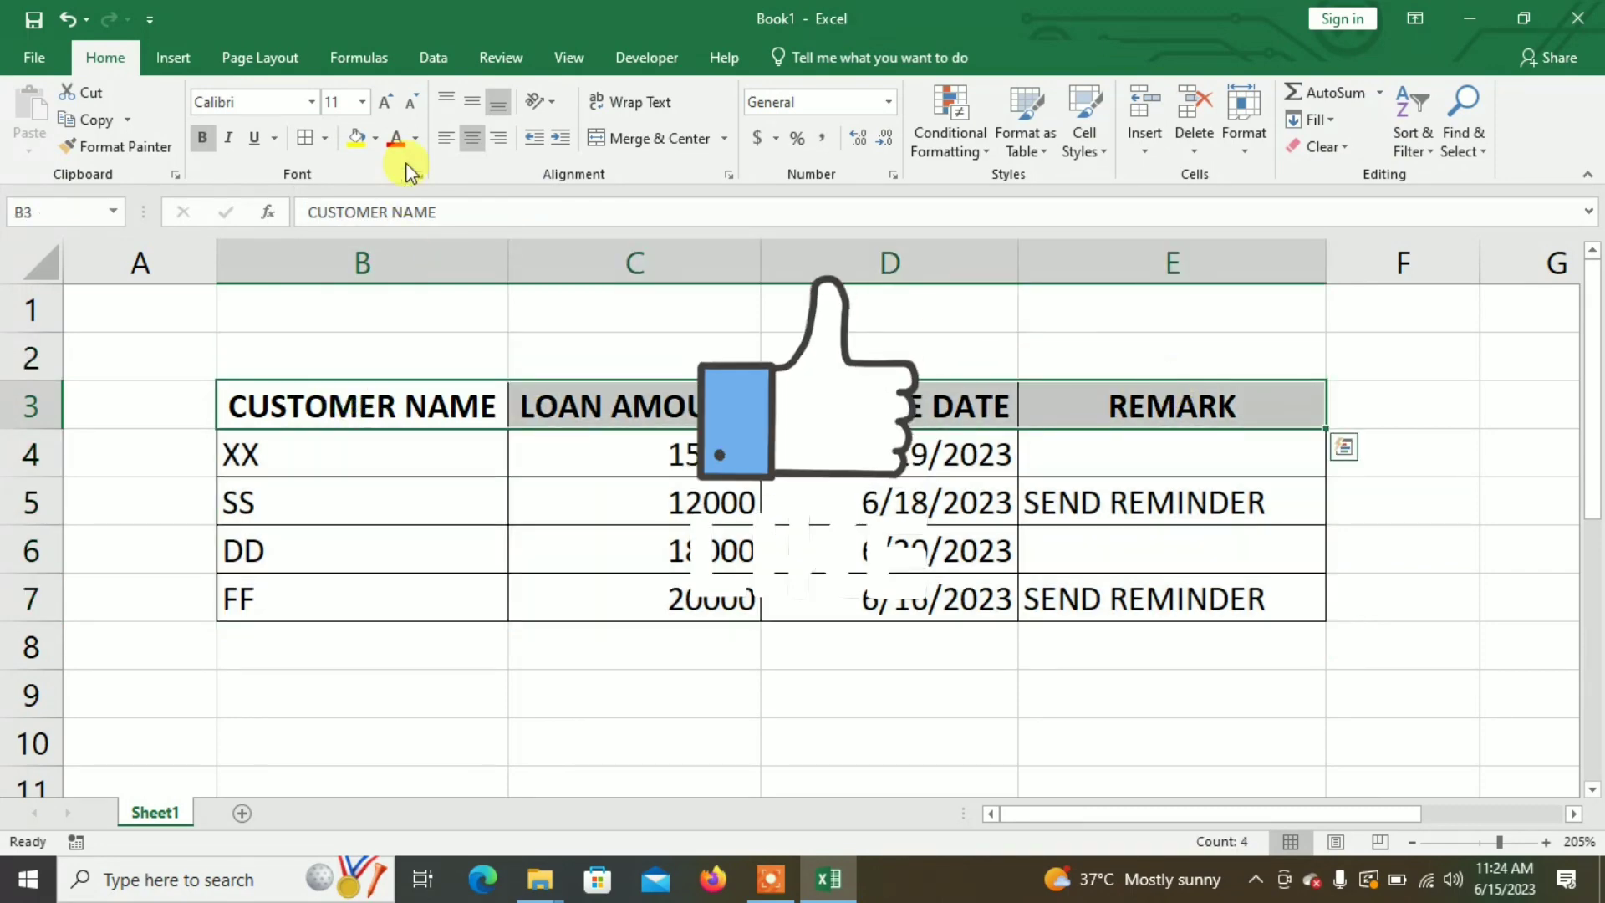
{"action": "left_click", "coordinate": [359, 135]}
{"action": "left_click", "coordinate": [413, 144]}
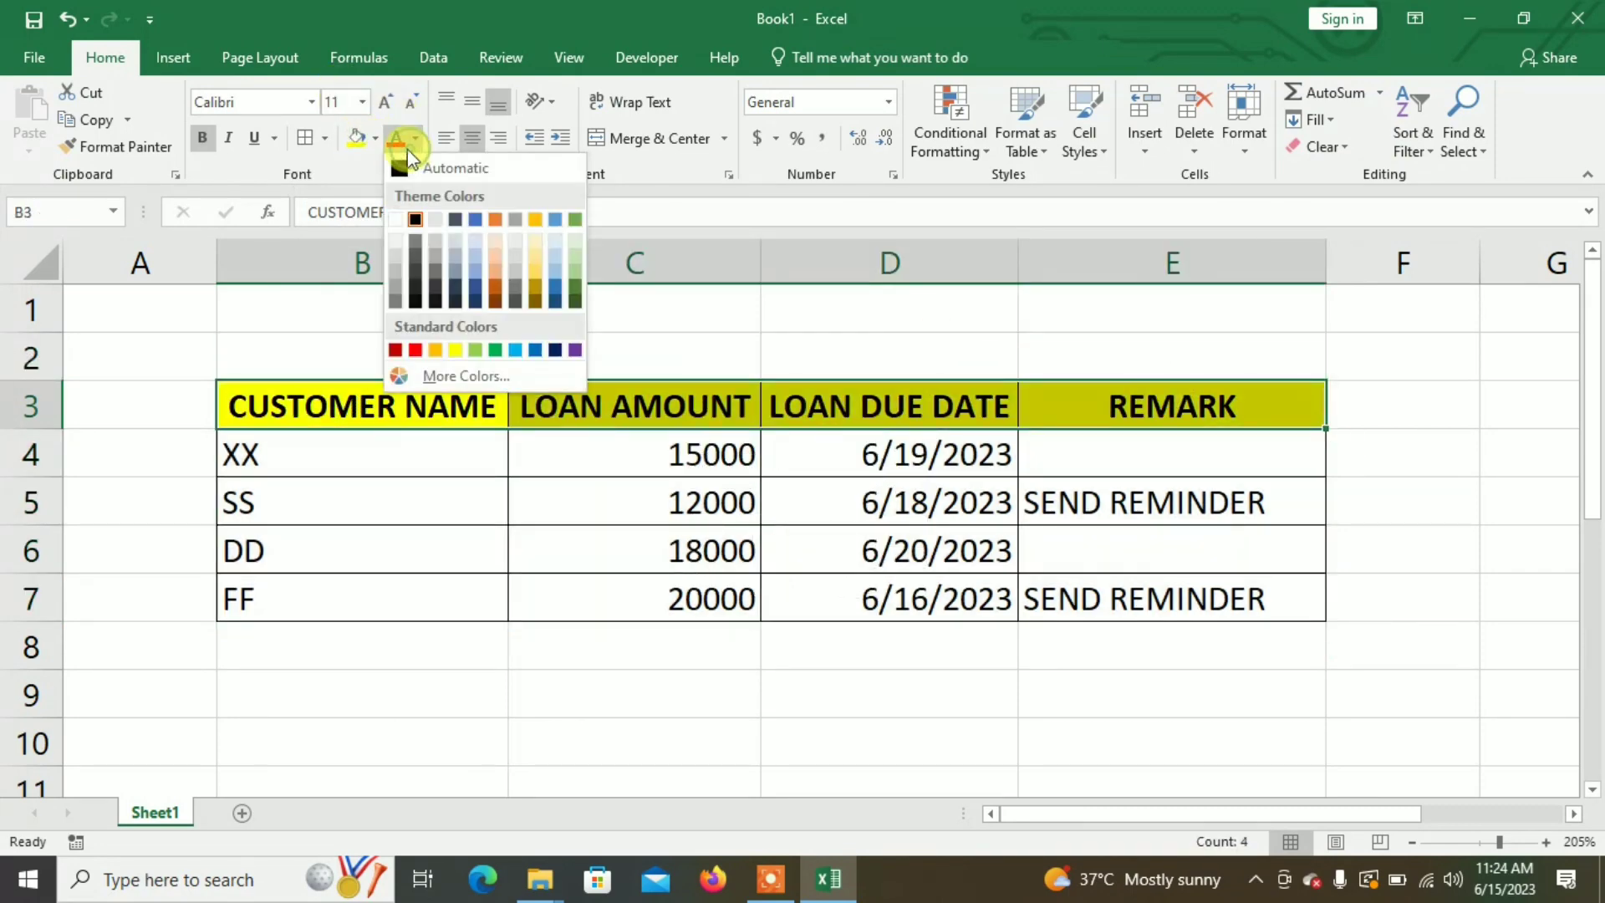
{"action": "left_click", "coordinate": [410, 144]}
{"action": "left_click", "coordinate": [402, 142]}
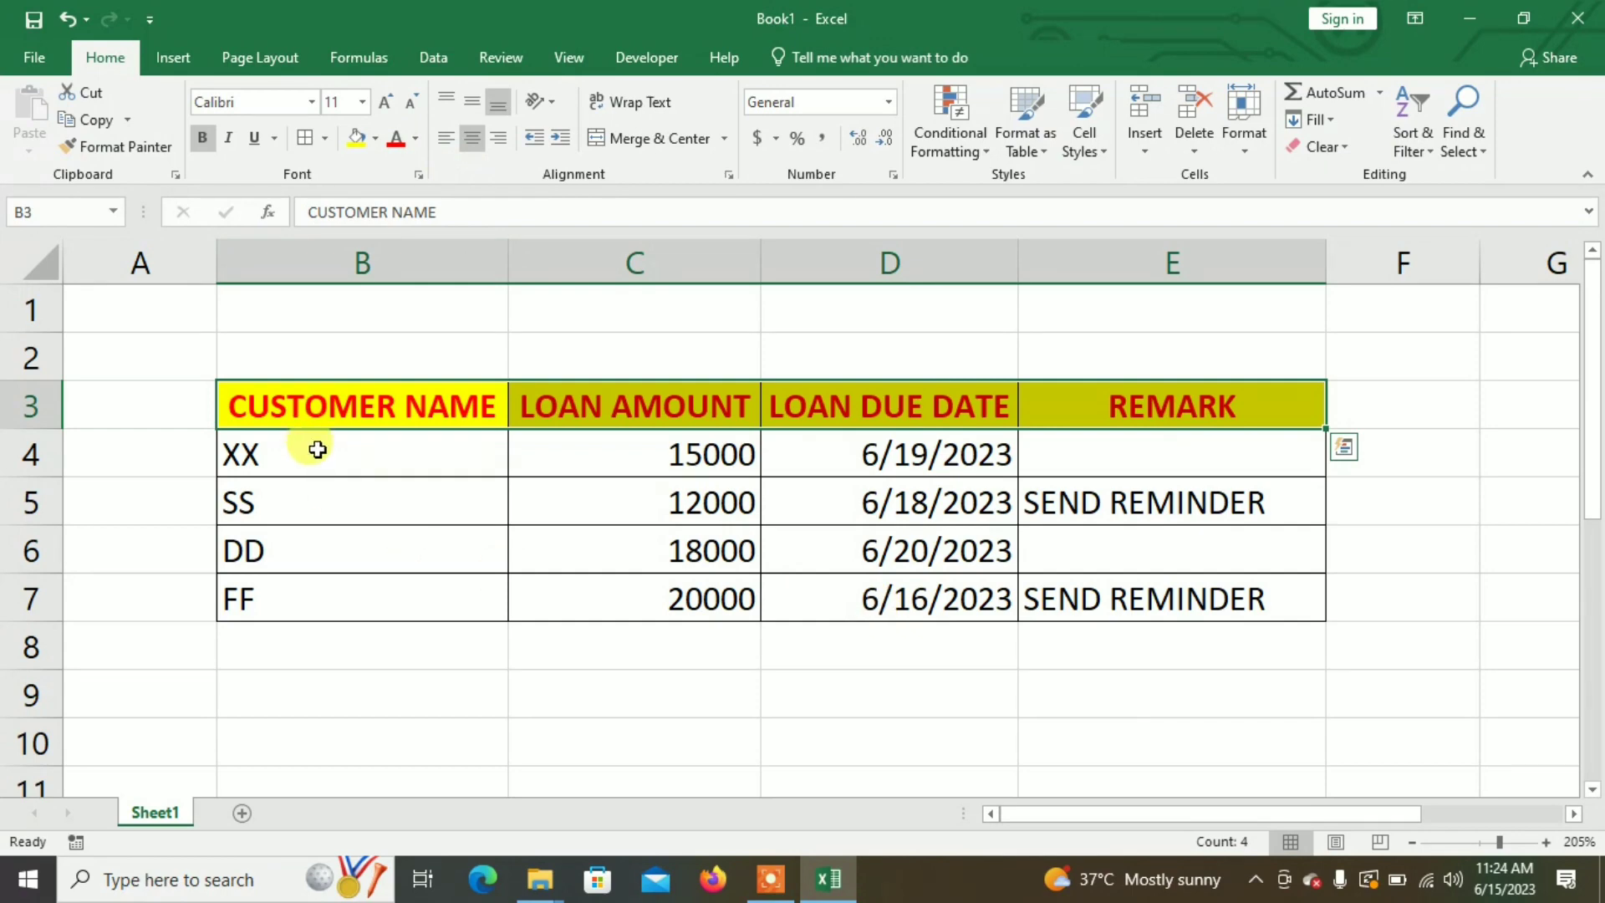
Start a new conditional formatting rule for B4:E7 that uses a formula to determine which cells to format
{"action": "left_click_drag", "start_coordinate": [316, 450], "coordinate": [1095, 595]}
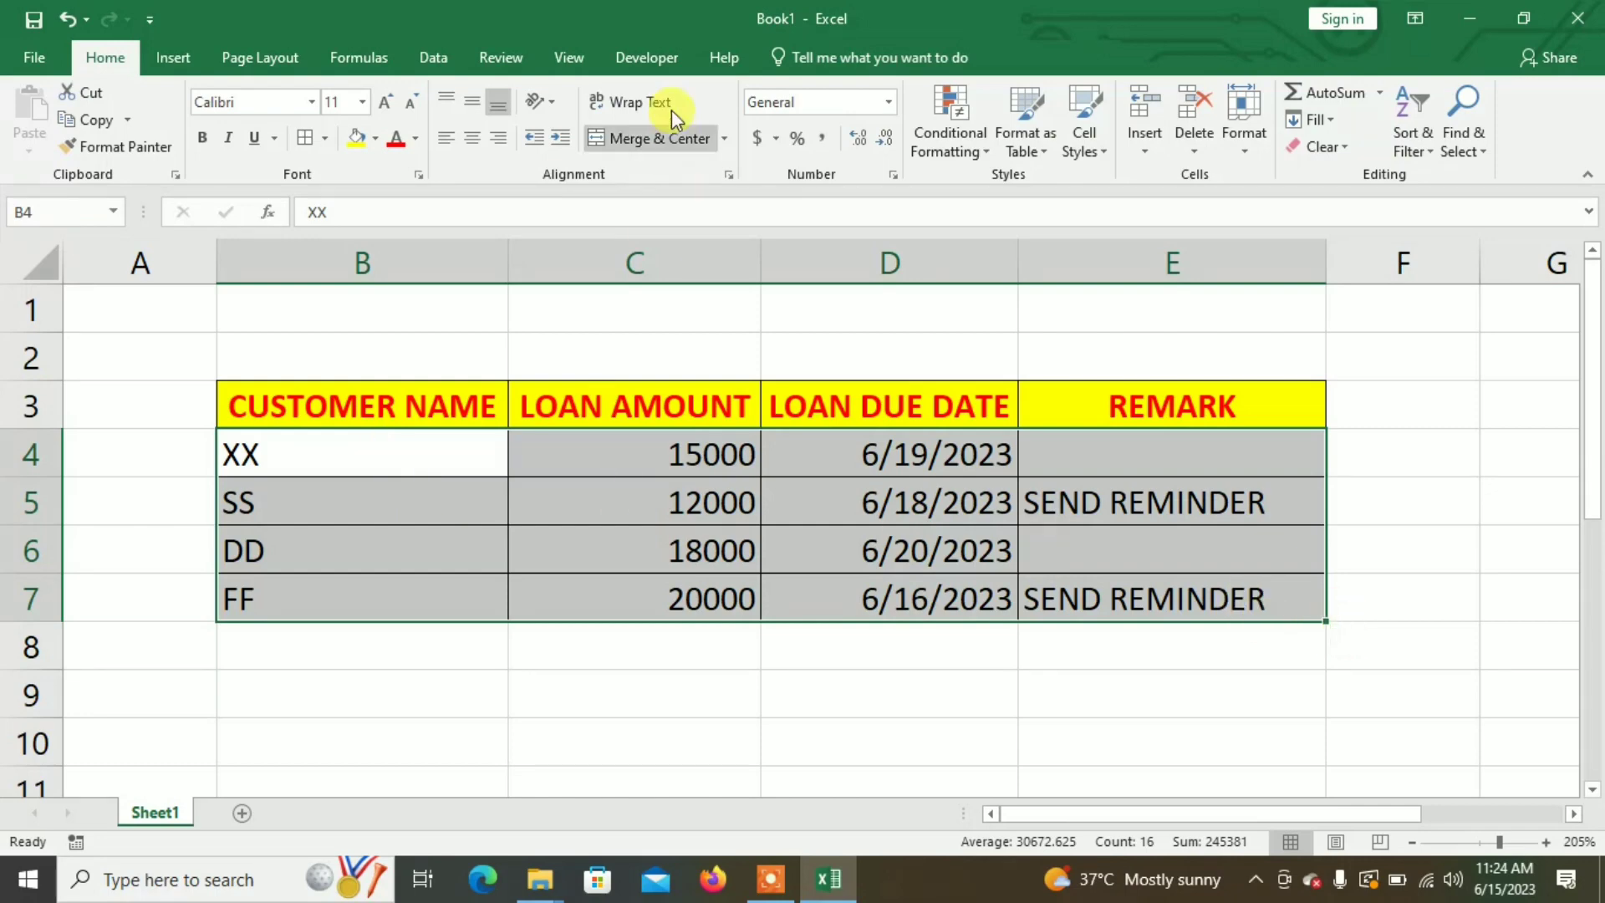
{"action": "left_click", "coordinate": [943, 132]}
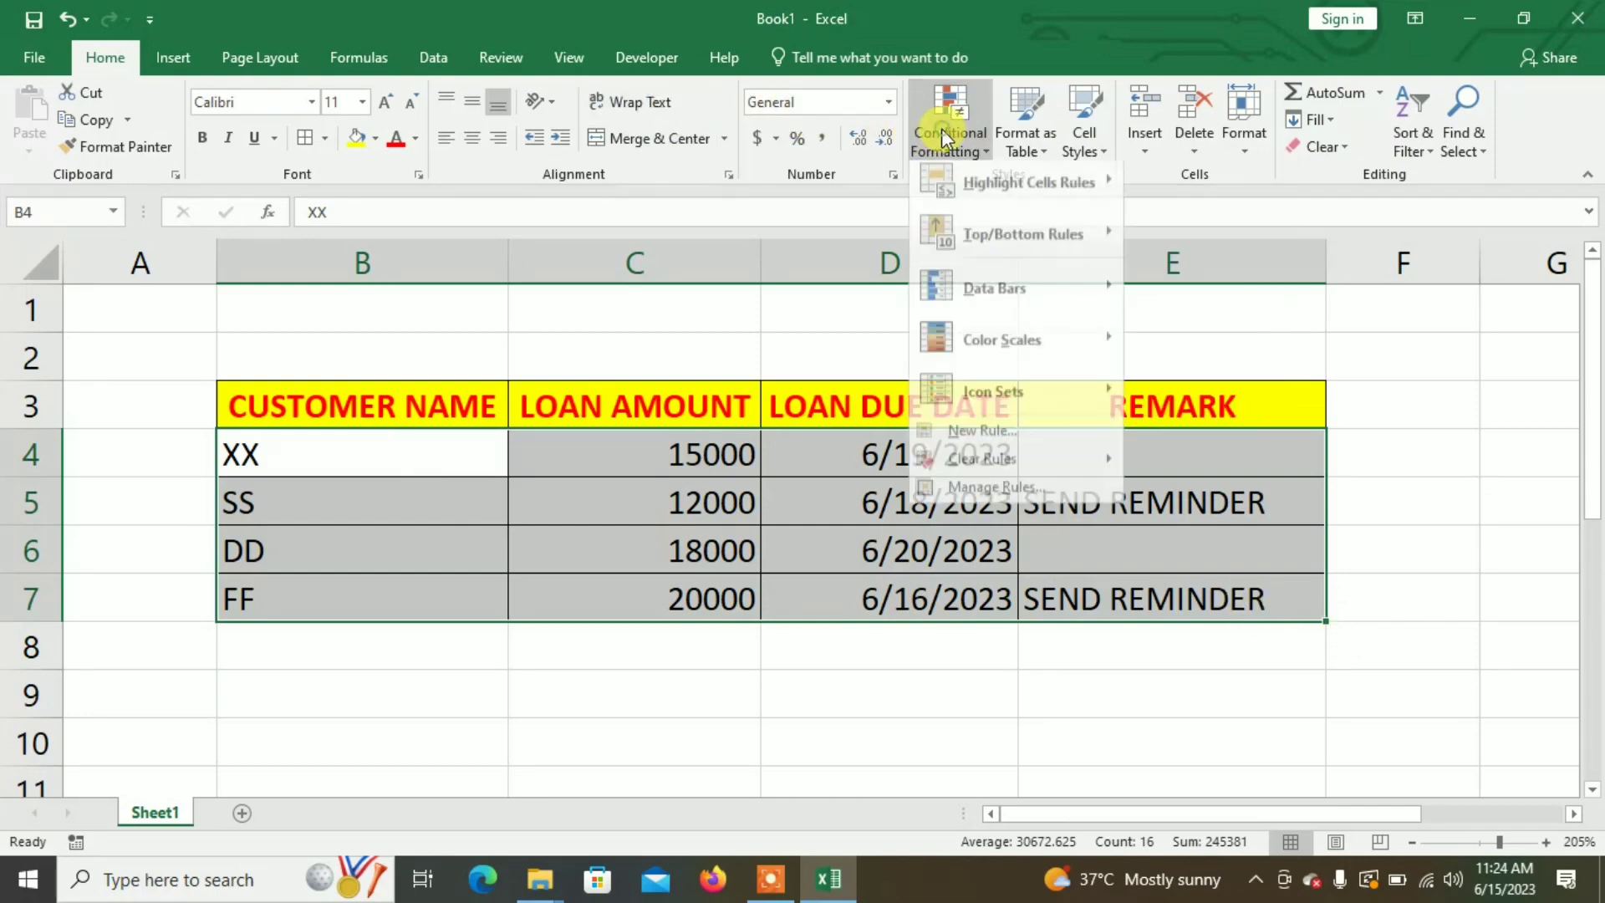
{"action": "left_click", "coordinate": [1005, 440]}
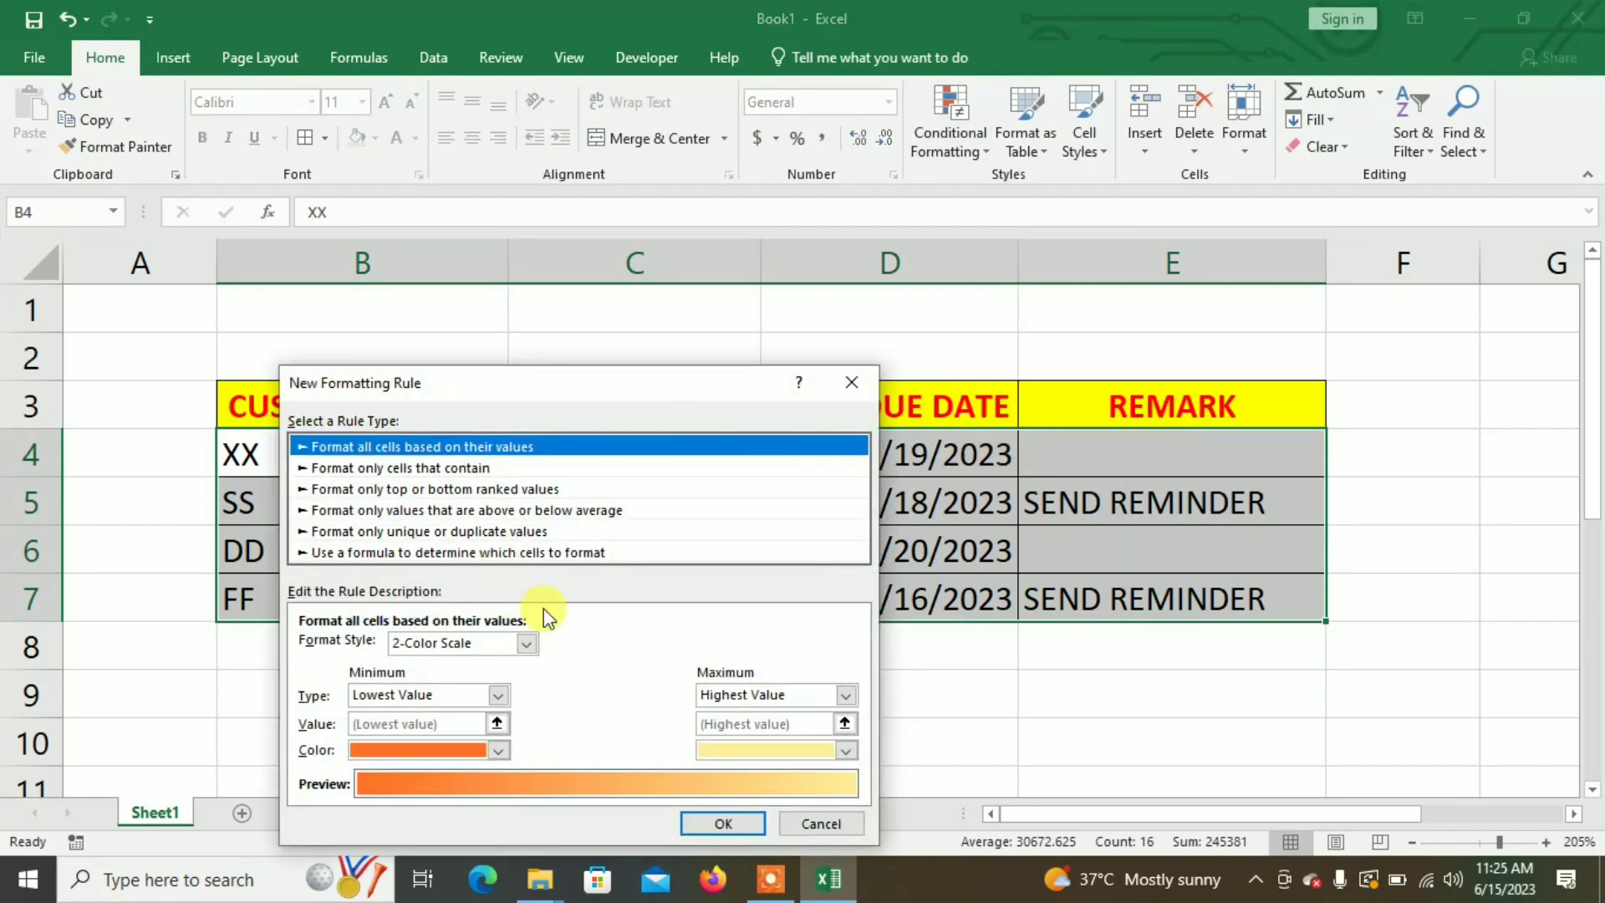
{"action": "left_click", "coordinate": [389, 552]}
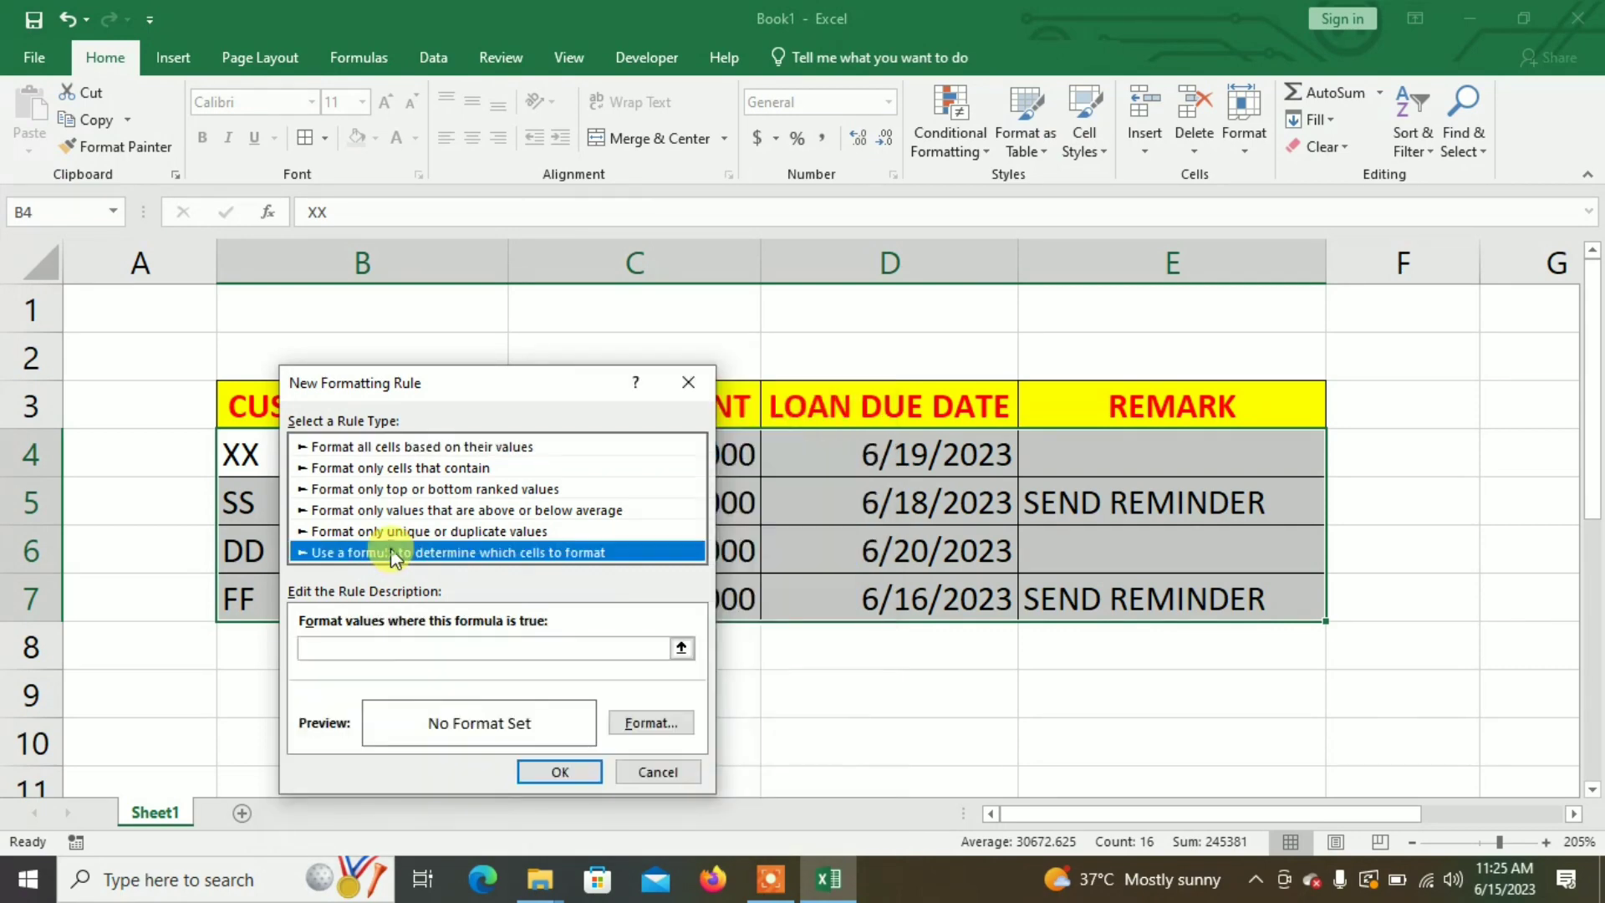
{"action": "left_click_drag", "start_coordinate": [418, 400], "coordinate": [406, 310]}
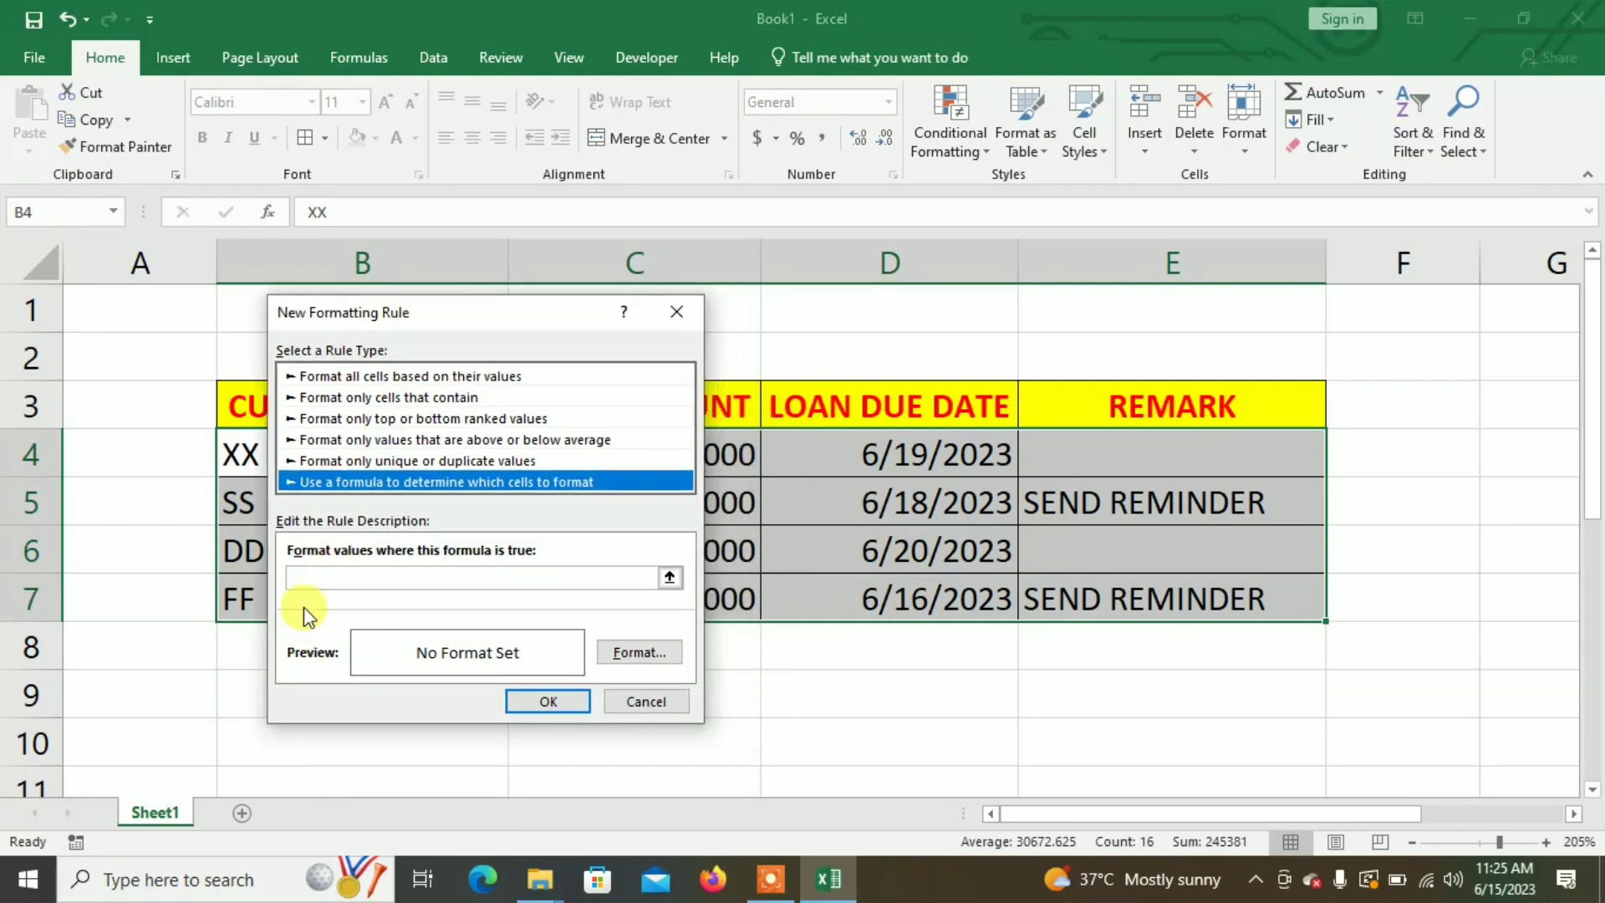
Begin the rule formula with =AND($D4>=TODAY(), keeping only the column reference of D4 absolute
{"action": "left_click", "coordinate": [316, 579]}
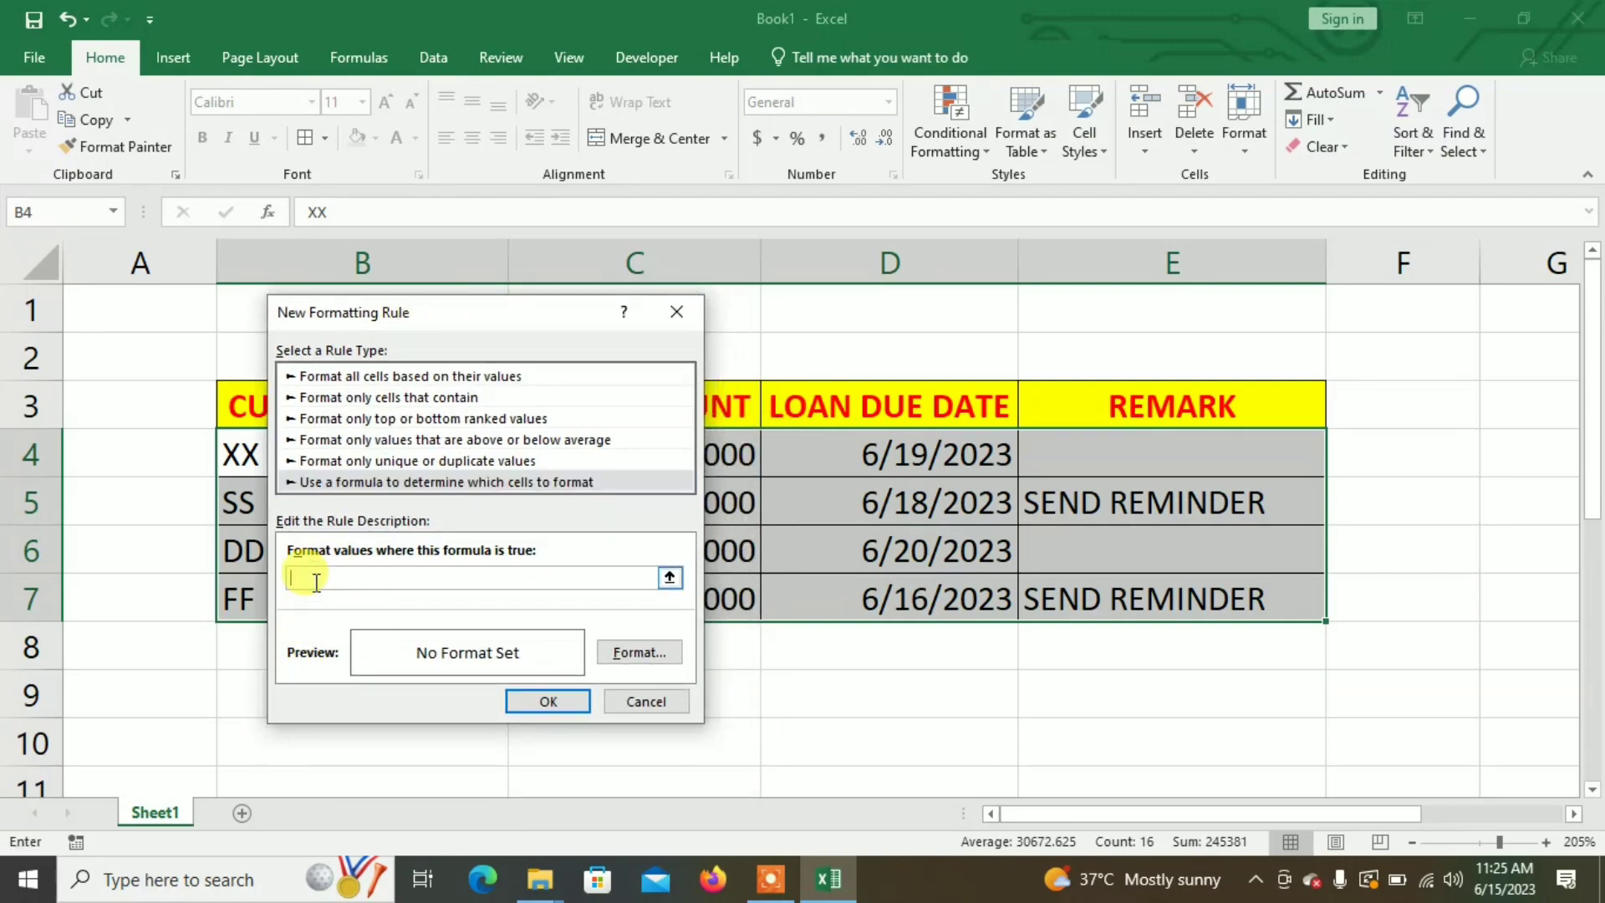
{"action": "type", "text": "=AND("}
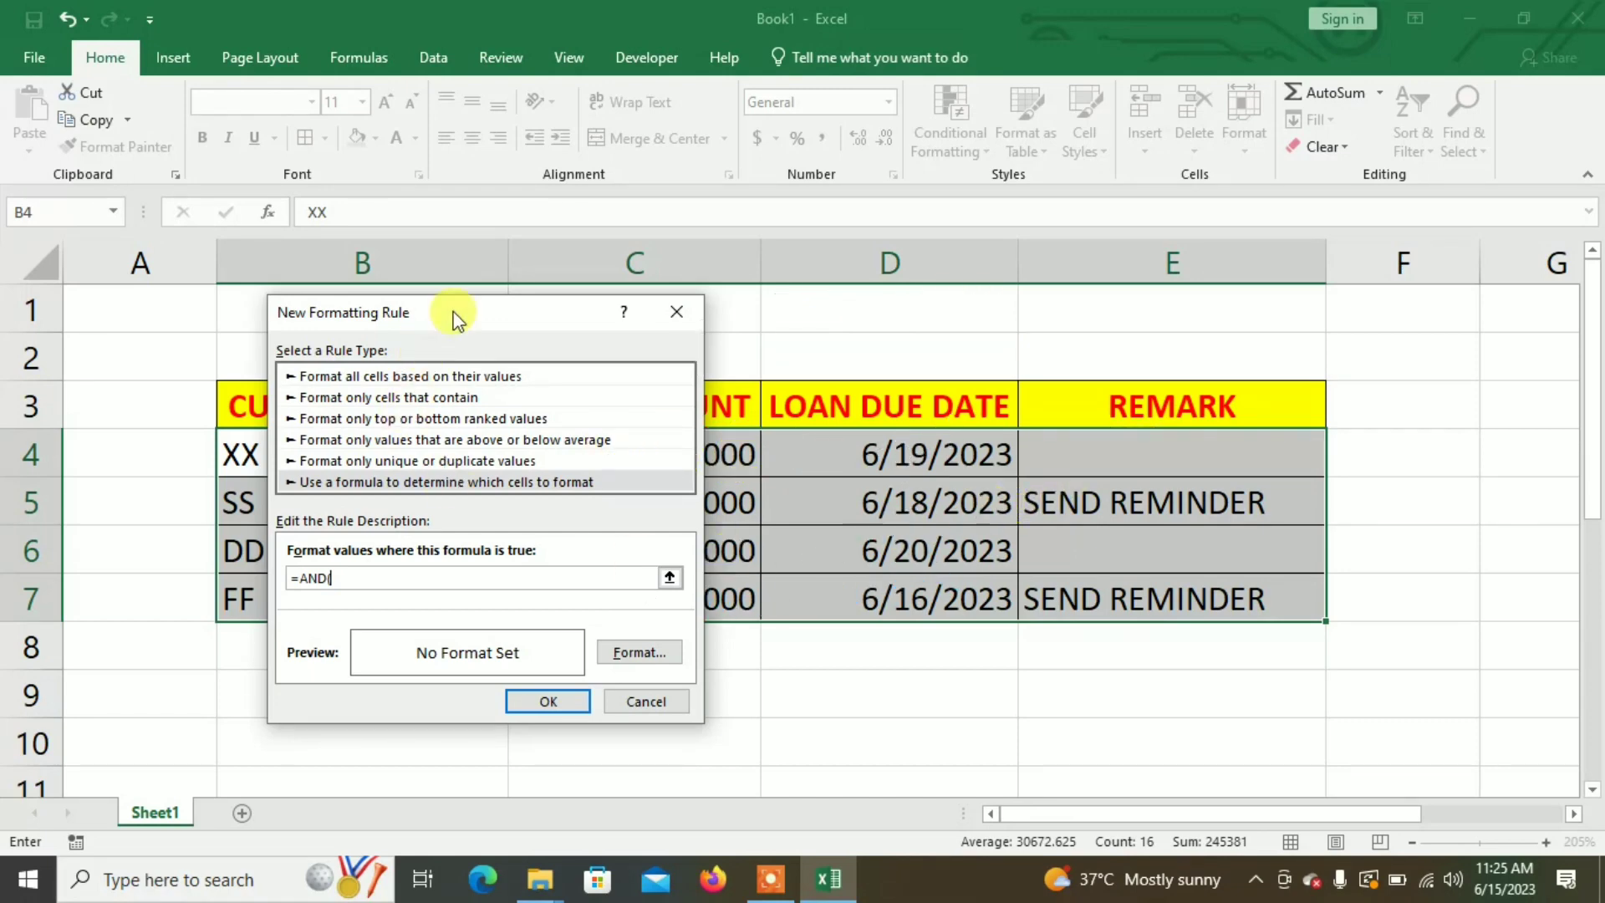
{"action": "mouse_move", "coordinate": [465, 318]}
{"action": "left_mouse_down"}
{"action": "mouse_move", "coordinate": [924, 343]}
{"action": "mouse_move", "coordinate": [612, 268]}
{"action": "mouse_move", "coordinate": [598, 296]}
{"action": "mouse_move", "coordinate": [458, 326]}
{"action": "left_mouse_up"}
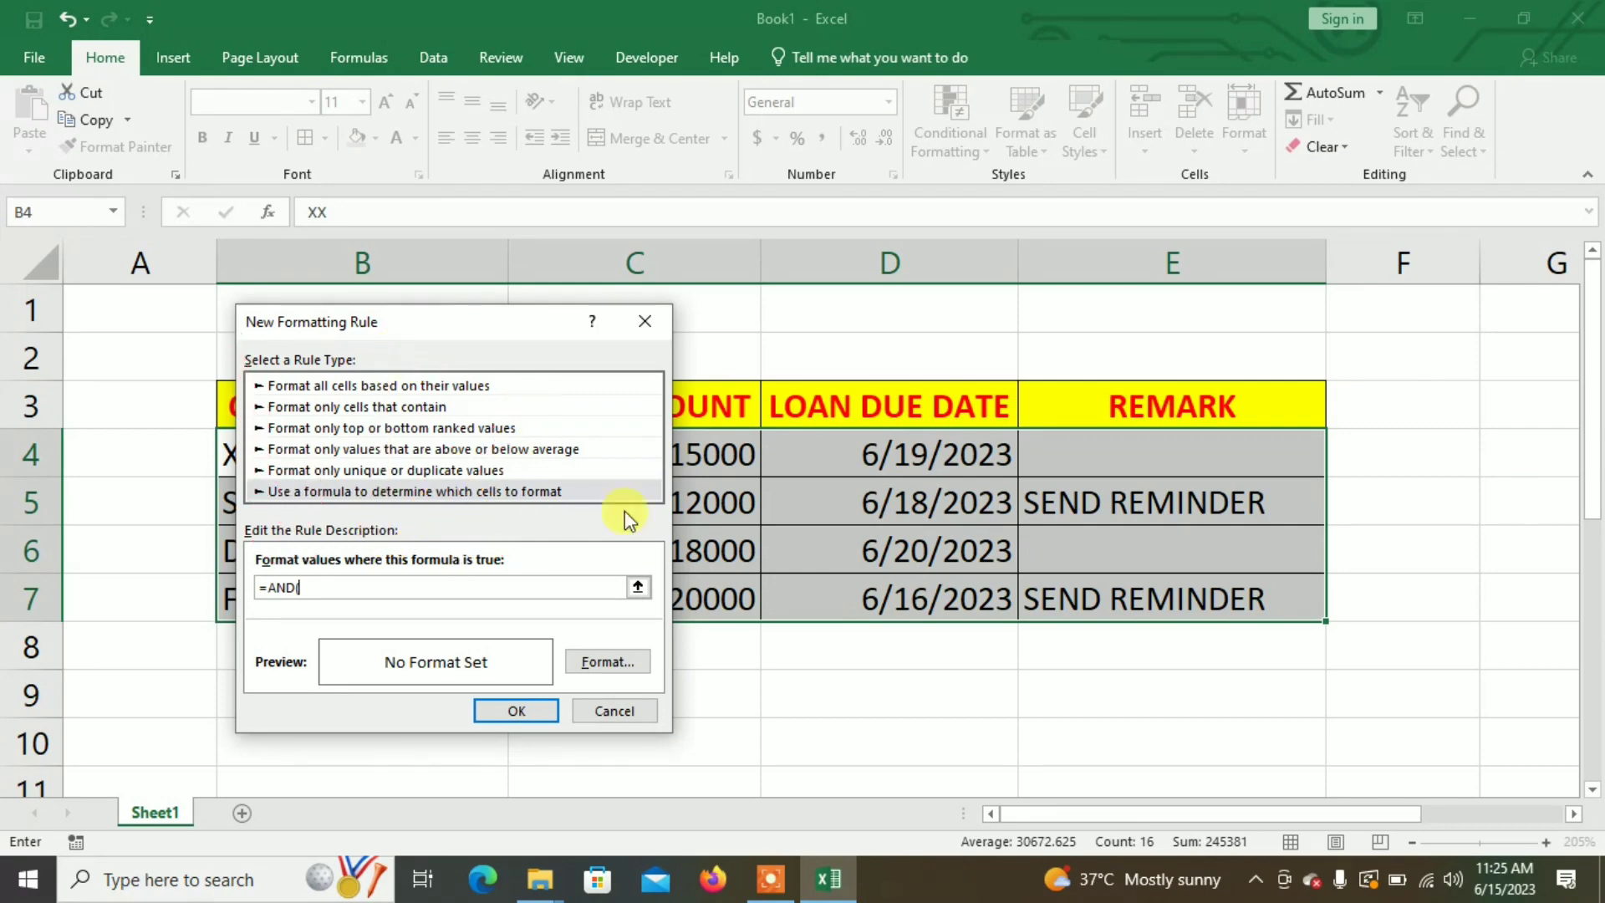
{"action": "left_click", "coordinate": [920, 445]}
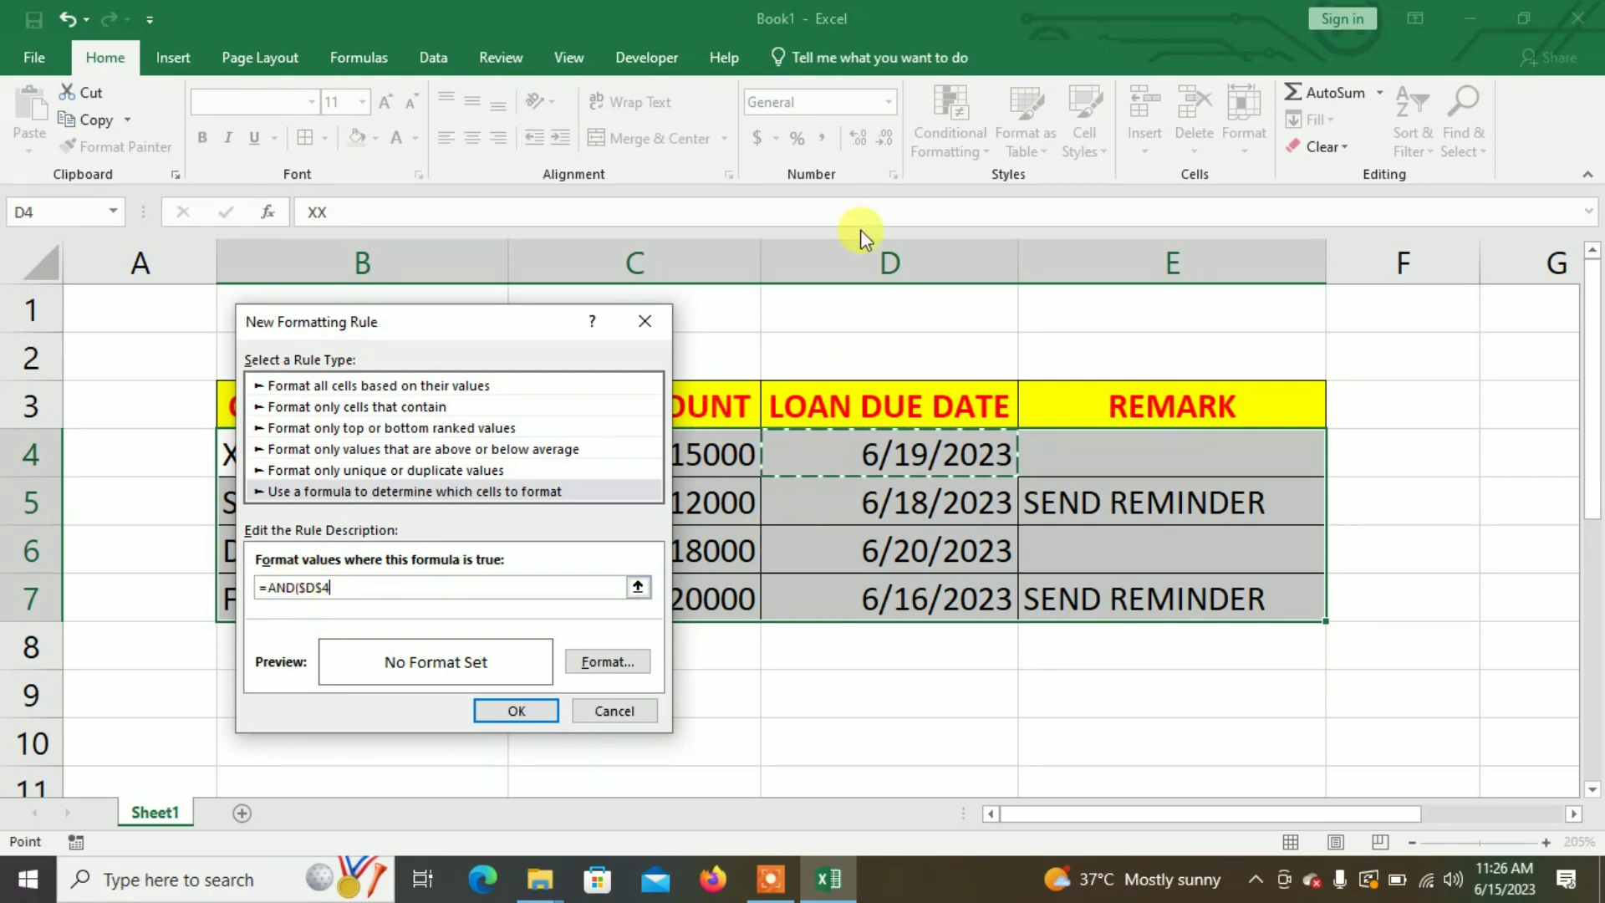
{"action": "left_click", "coordinate": [326, 587]}
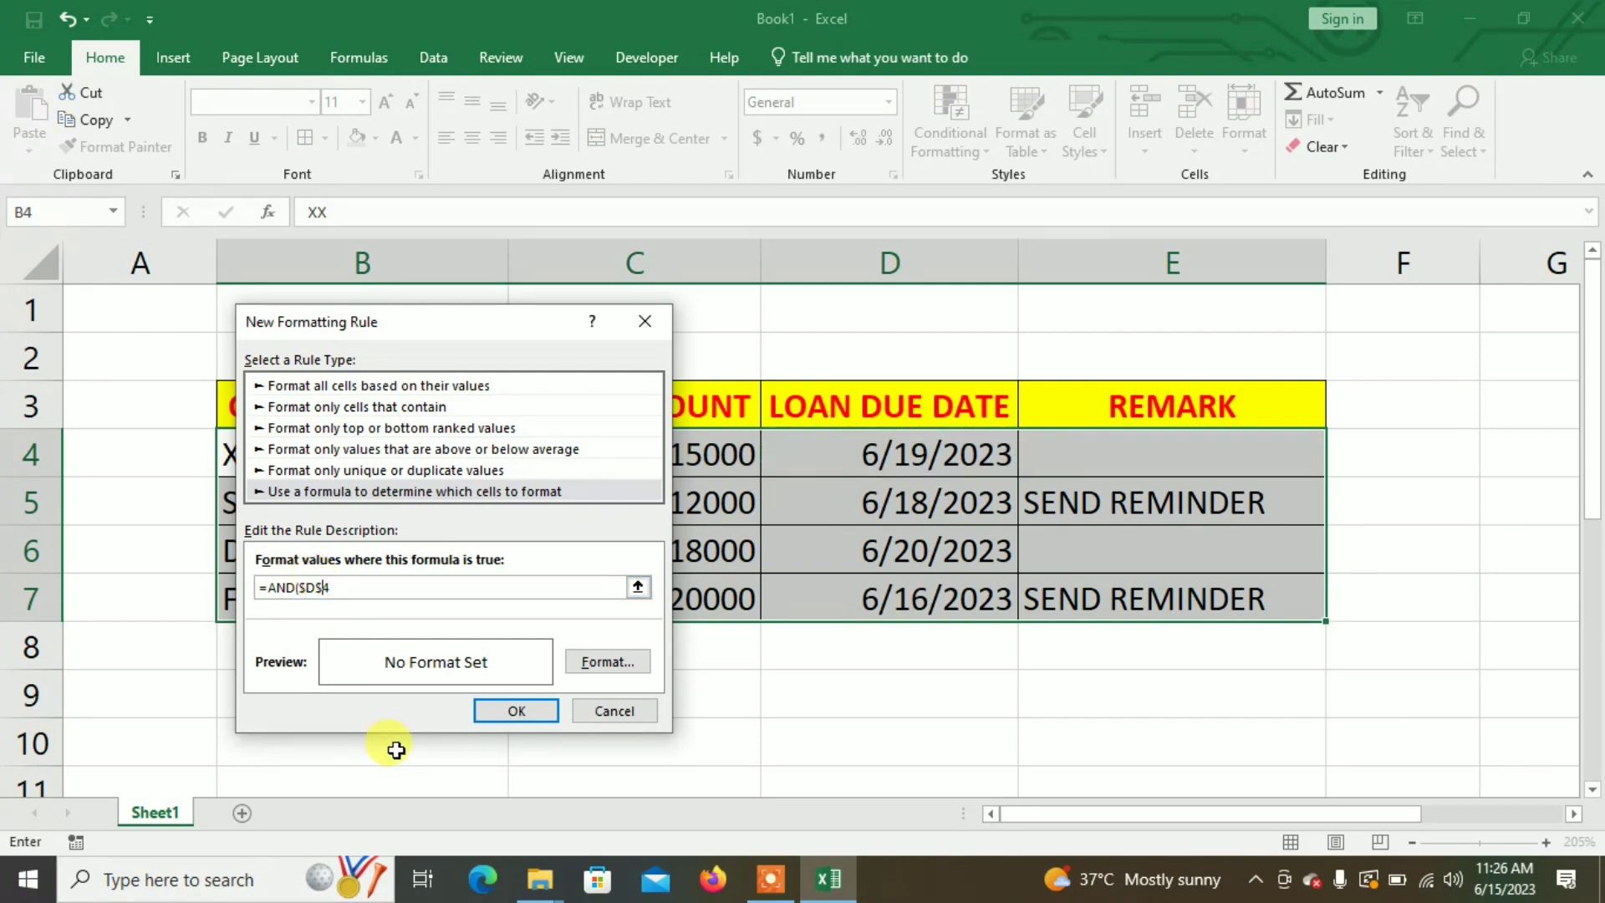
{"action": "key", "text": "BackSpace"}
{"action": "left_click", "coordinate": [349, 586]}
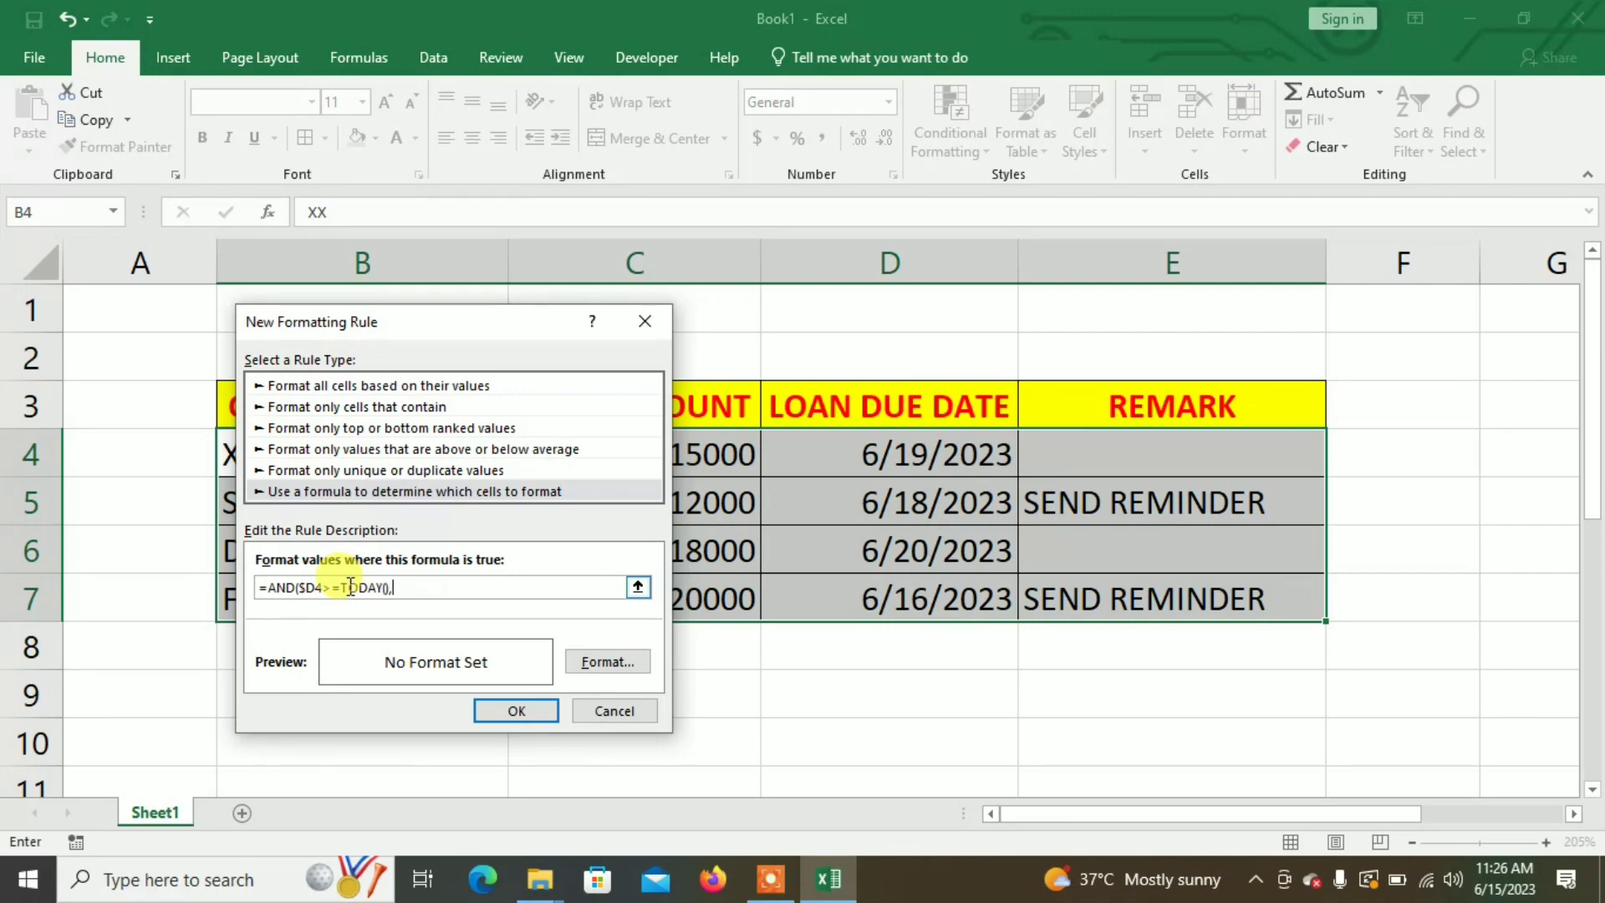
Add the second condition $D4<=TODAY()+3 to the rule's AND formula and close the parenthesis
{"action": "left_click", "coordinate": [925, 455]}
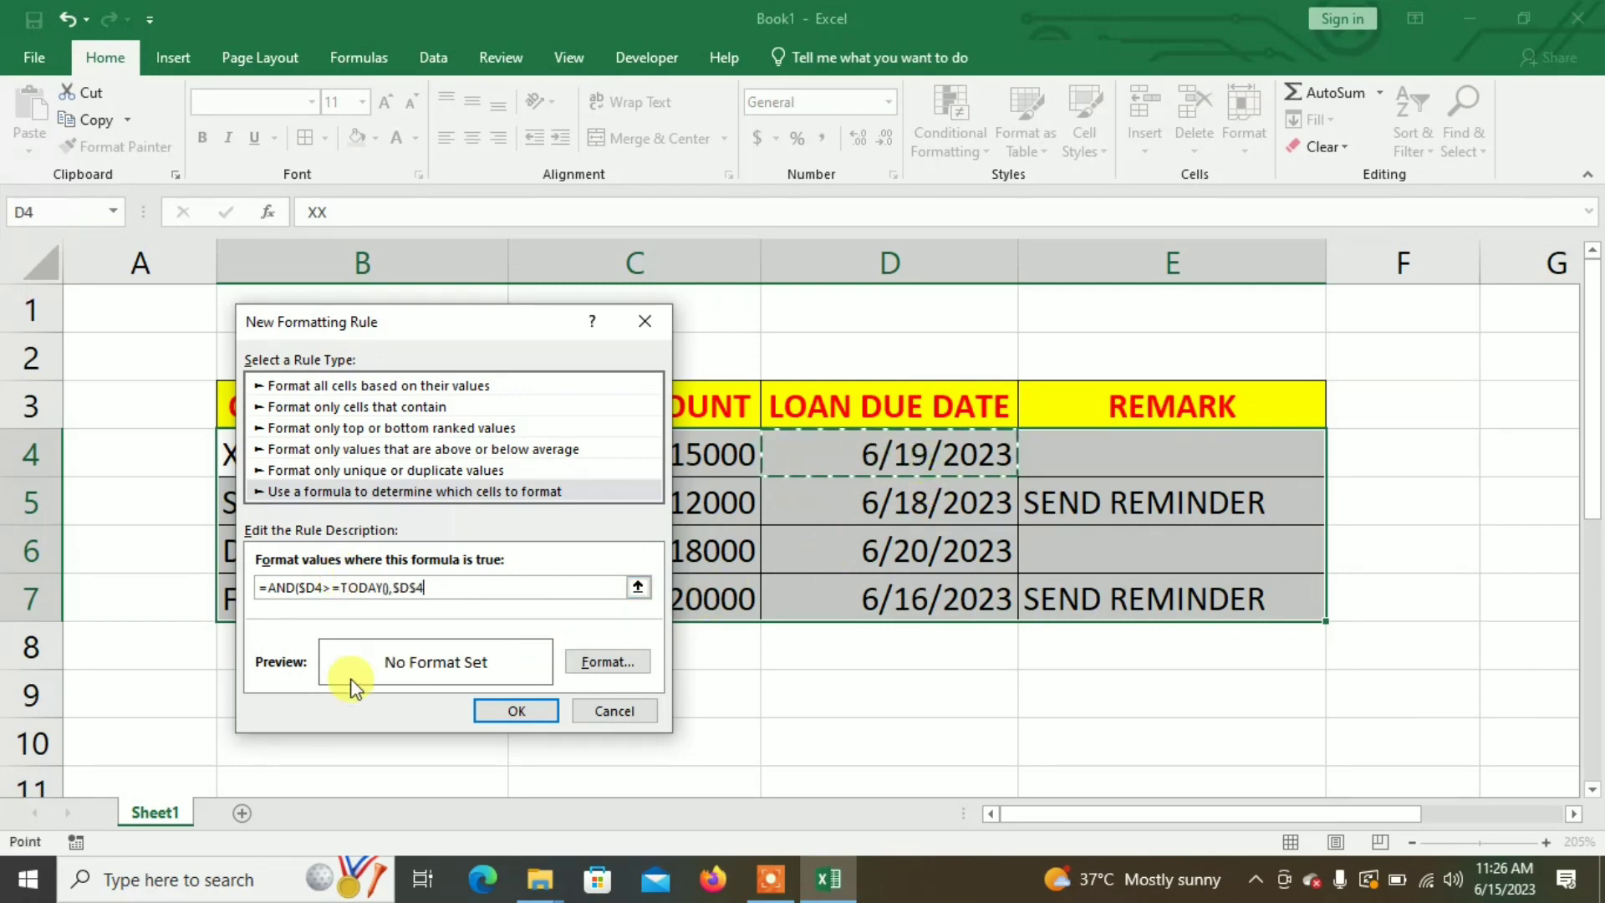
{"action": "left_click", "coordinate": [415, 587]}
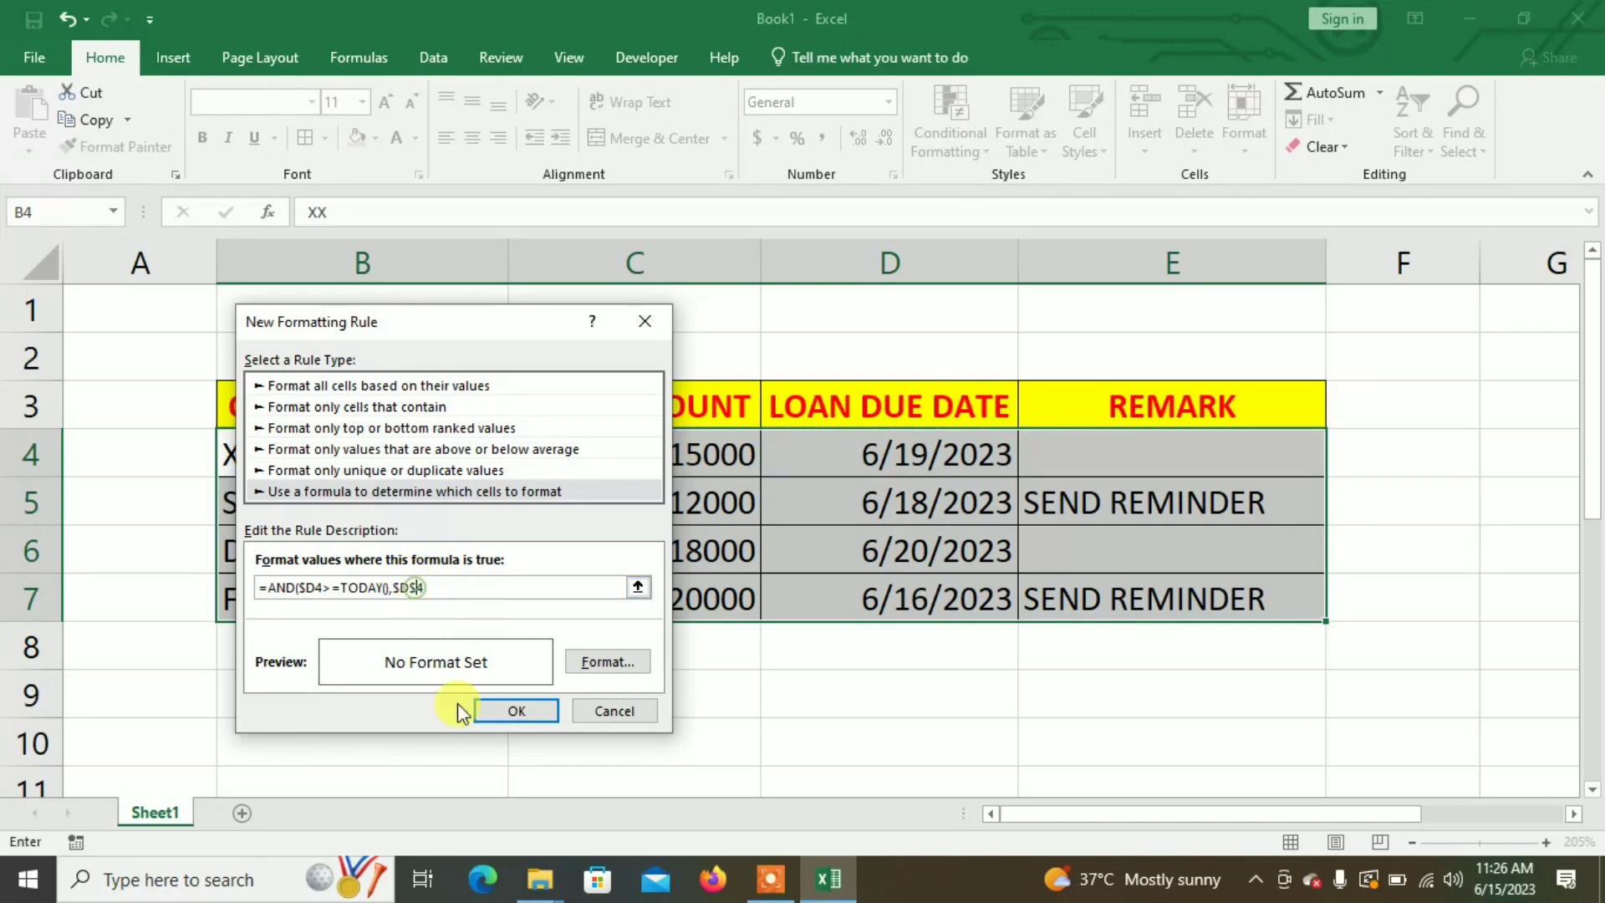
{"action": "key", "text": "BackSpace"}
{"action": "type", "text": "<"}
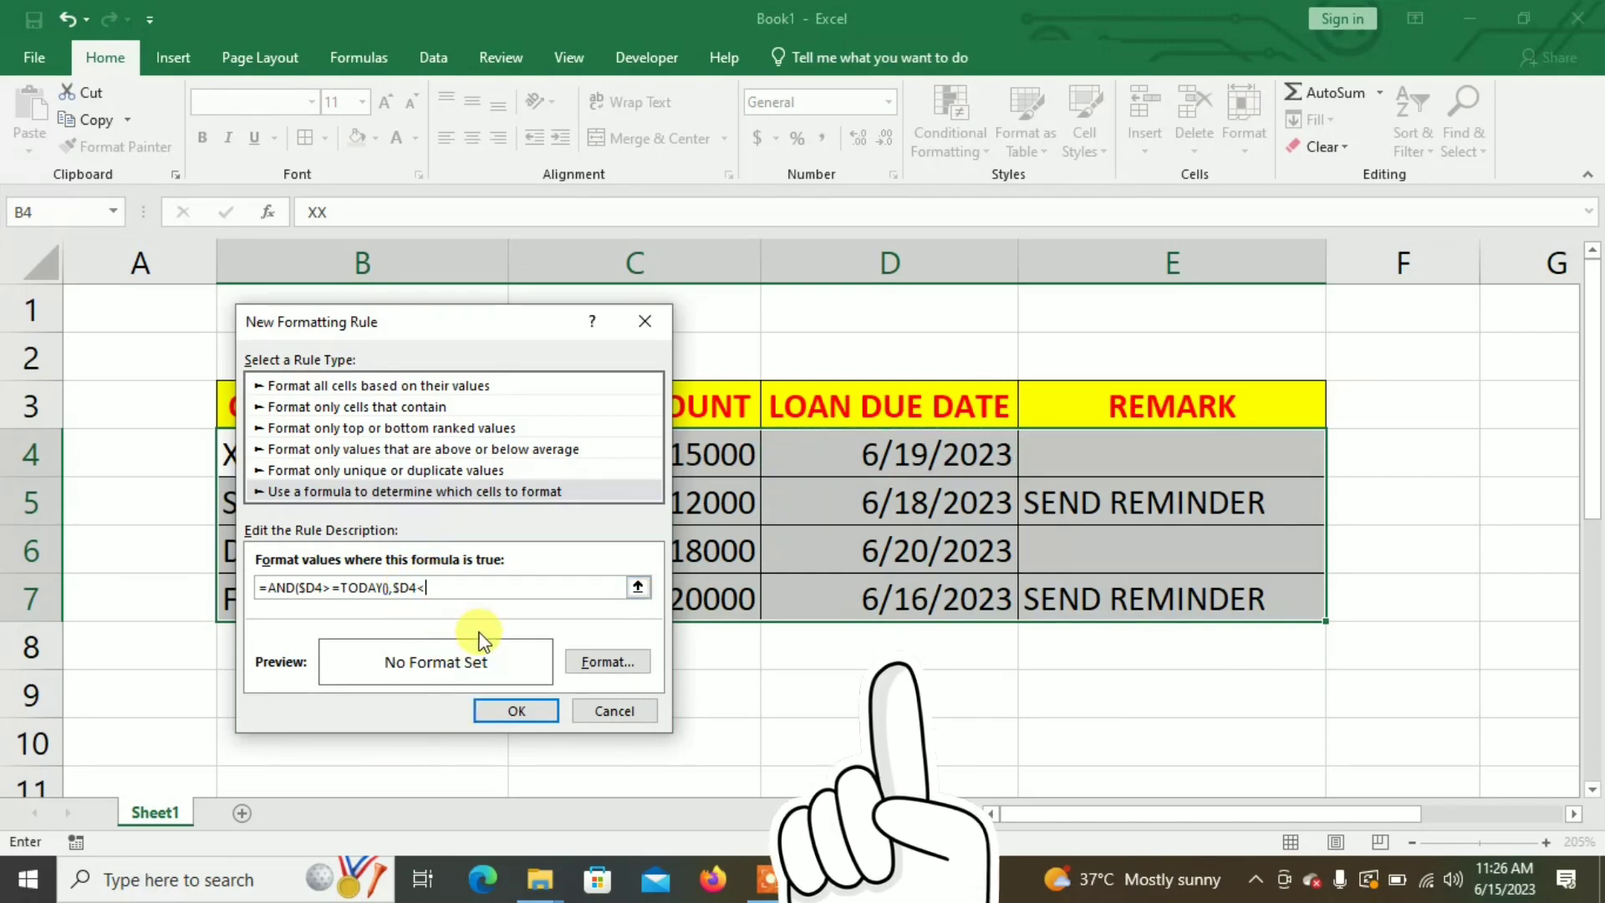
{"action": "type", "text": "=TODAY()+3"}
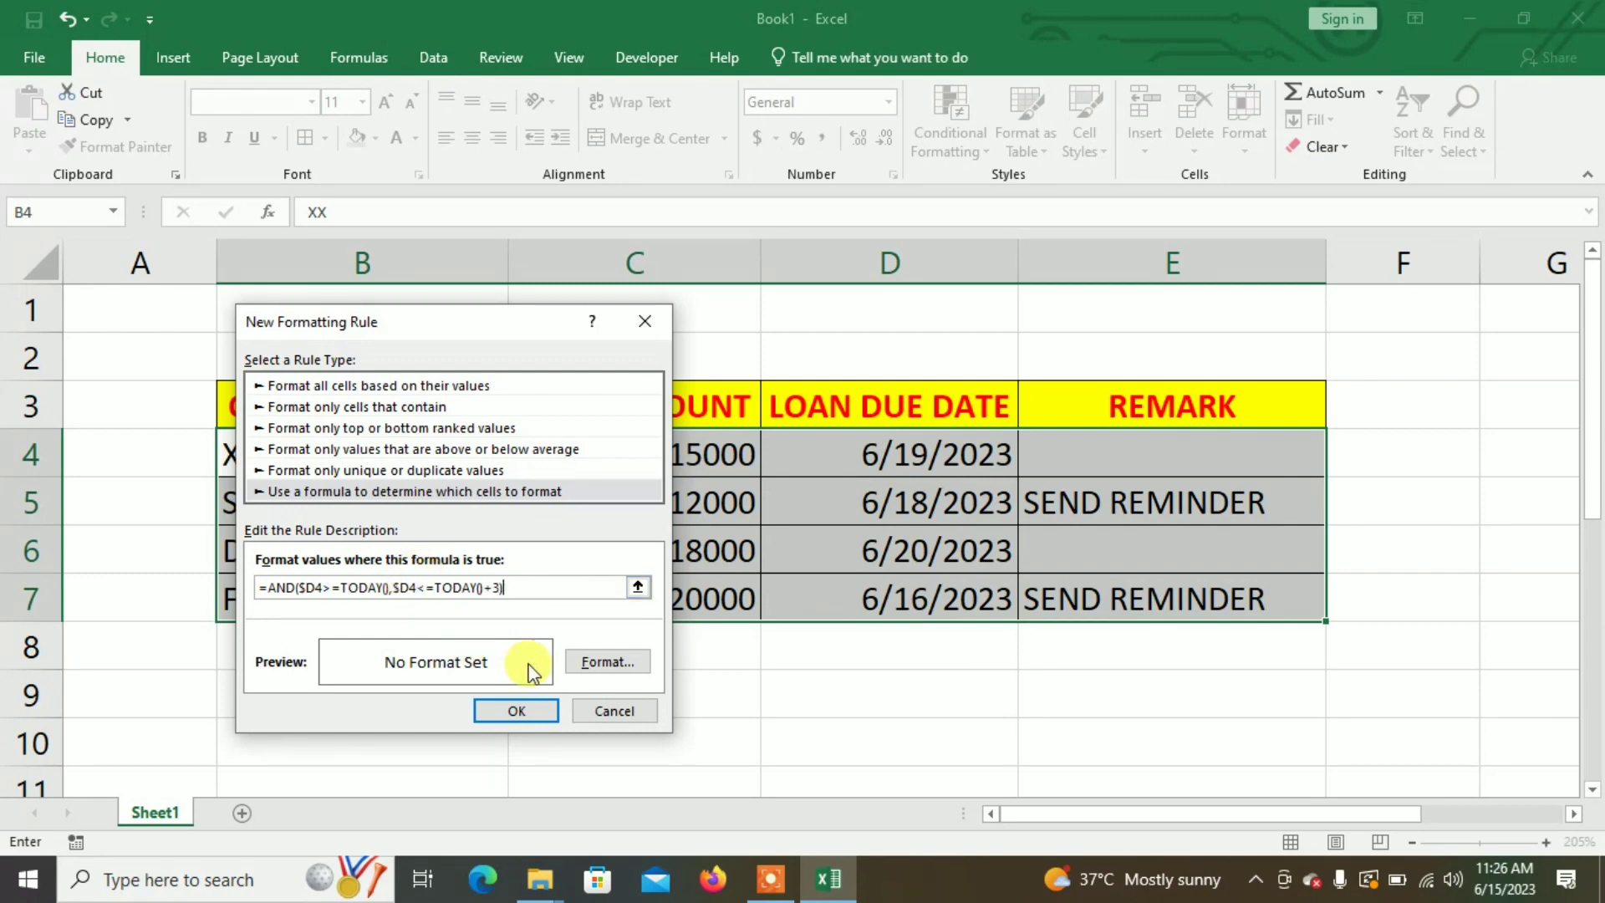
Set the rule's format to a red fill with bold white font and apply the rule to the table rows
{"action": "left_click", "coordinate": [625, 666]}
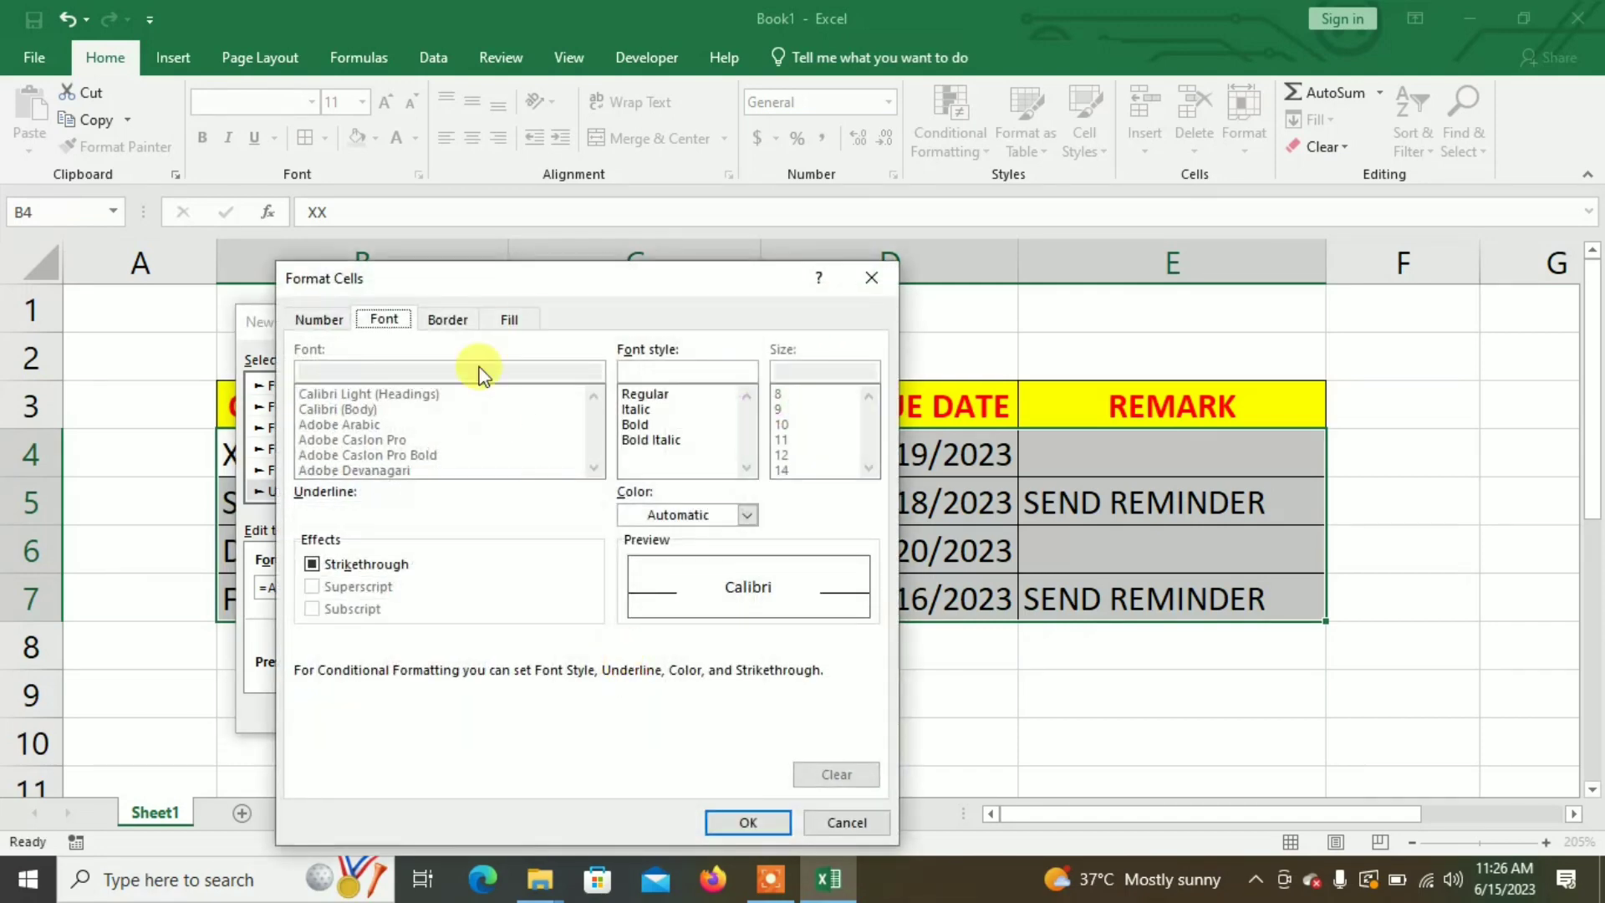
{"action": "left_click", "coordinate": [510, 321]}
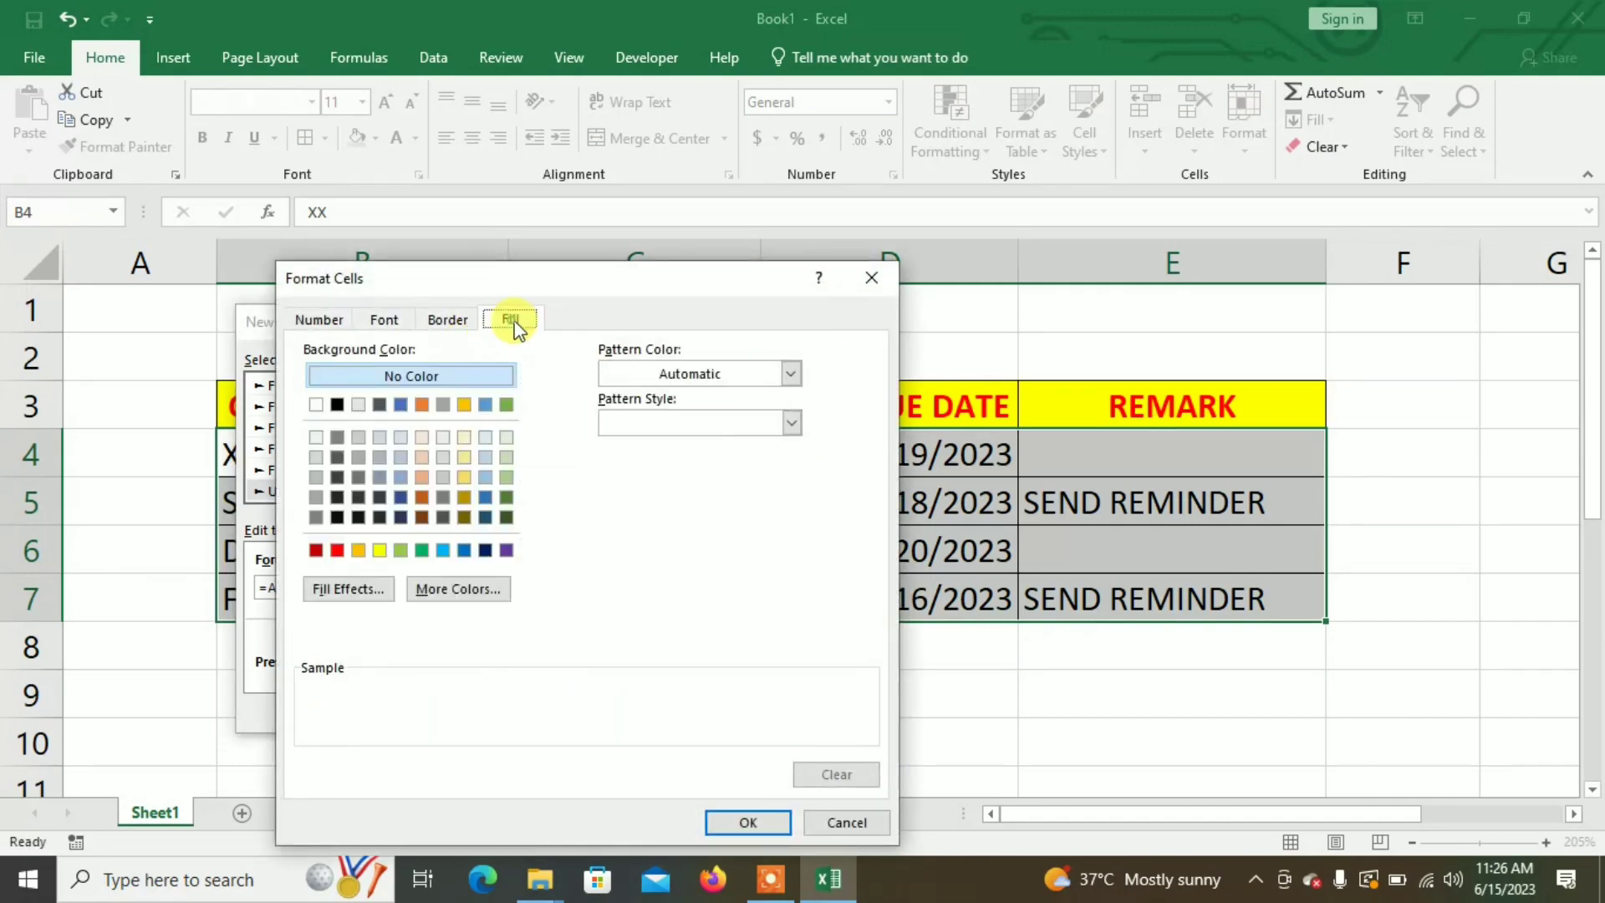
{"action": "left_click", "coordinate": [337, 549]}
{"action": "left_click", "coordinate": [380, 322]}
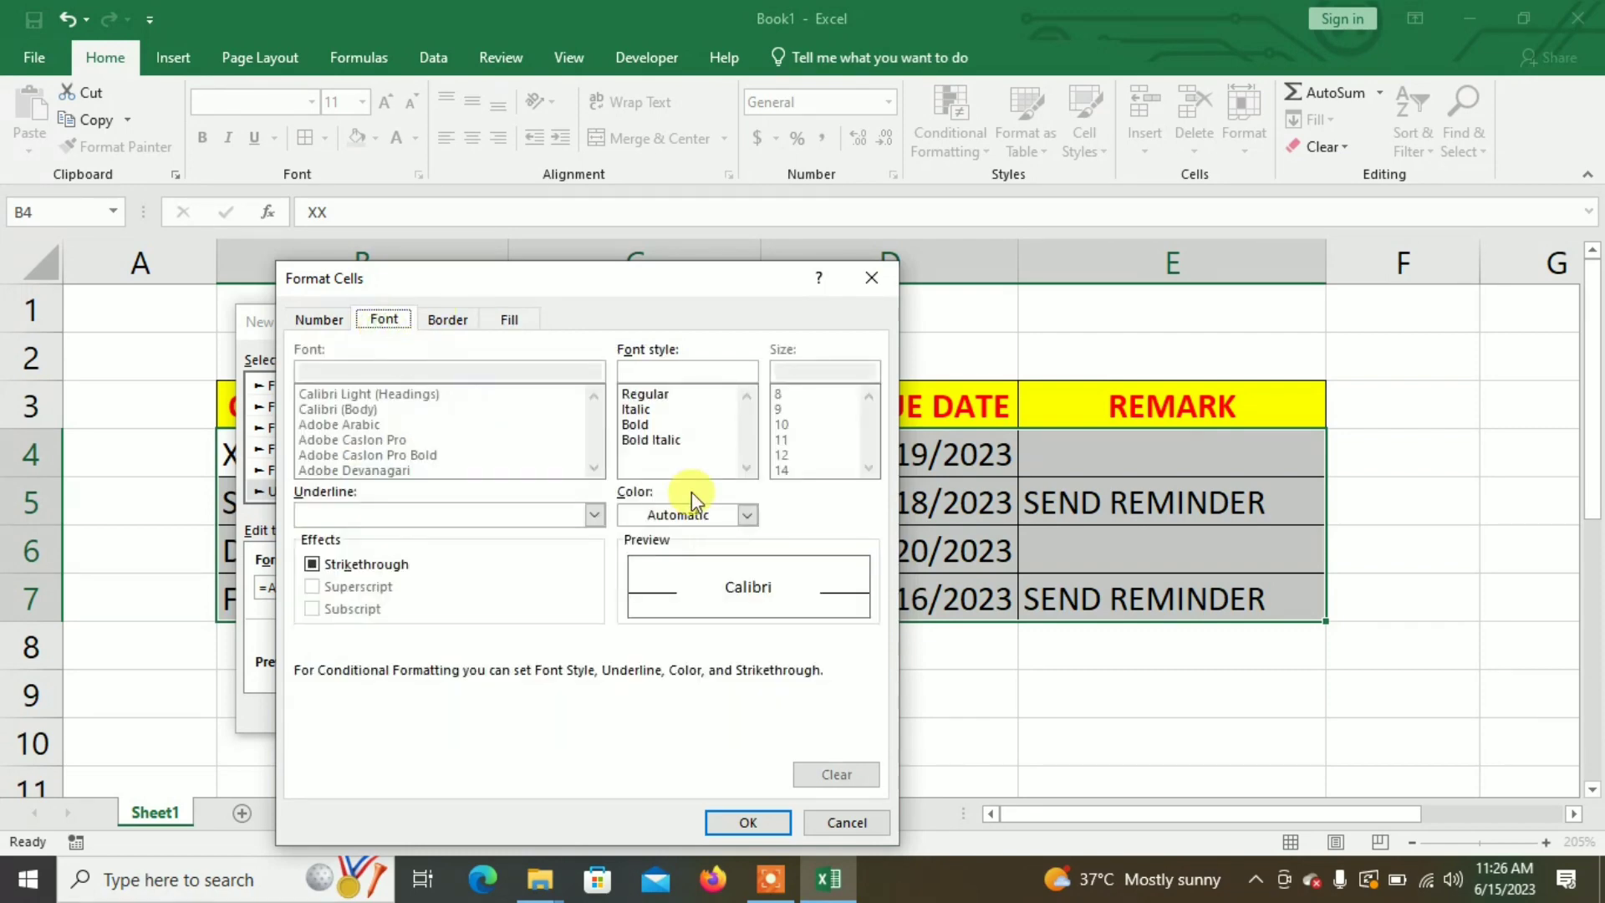
{"action": "left_click", "coordinate": [642, 426]}
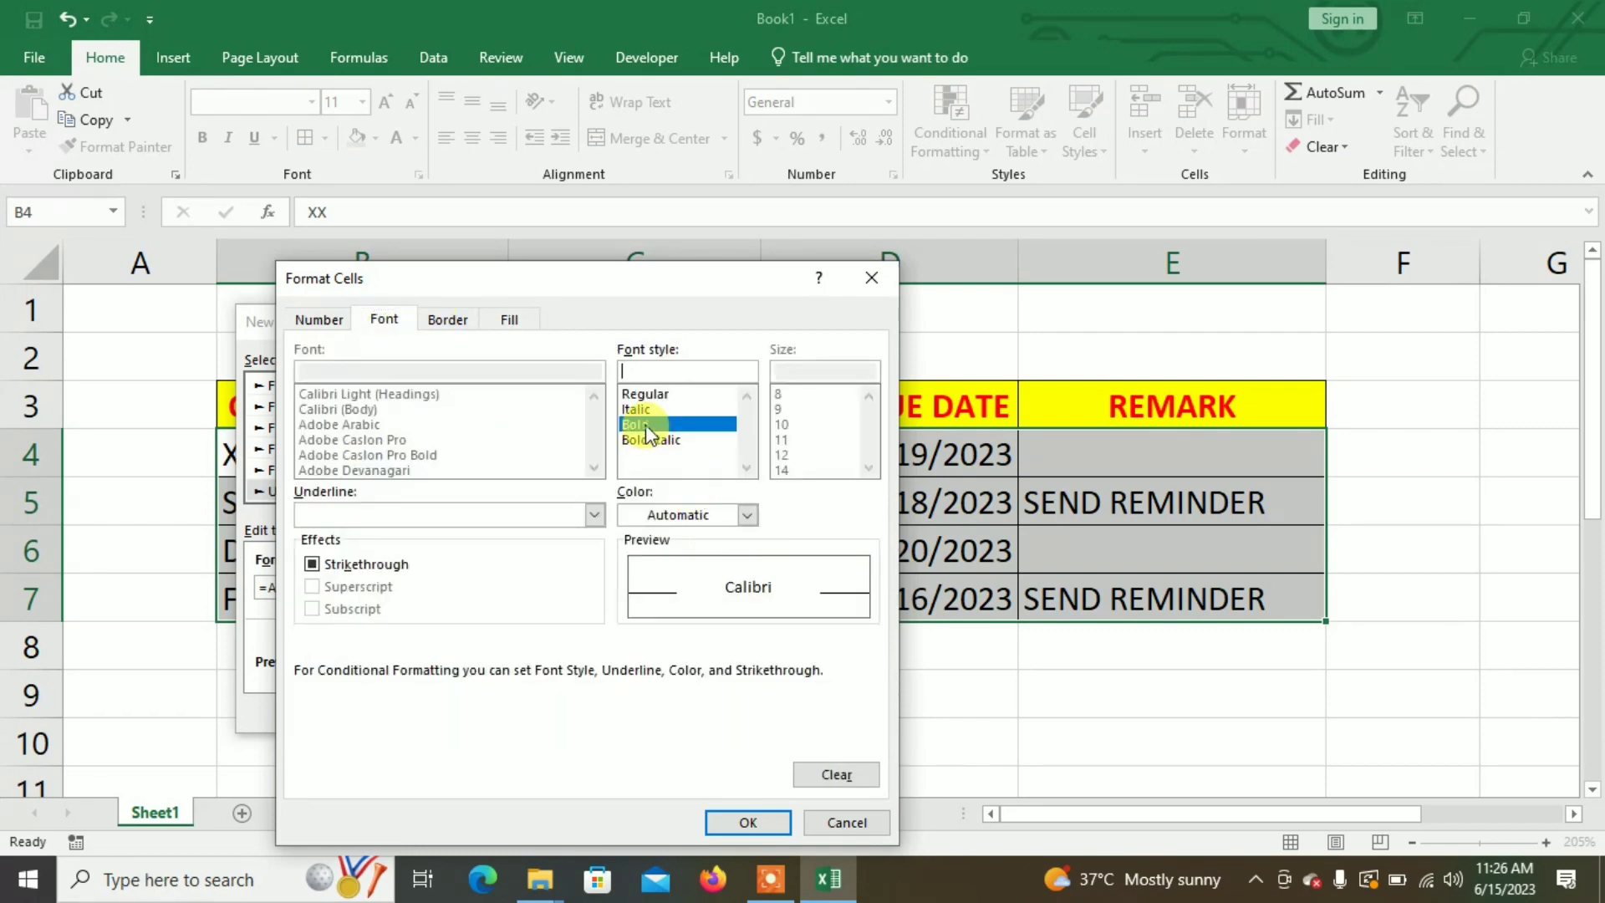
{"action": "left_click", "coordinate": [694, 525]}
{"action": "left_click", "coordinate": [629, 597]}
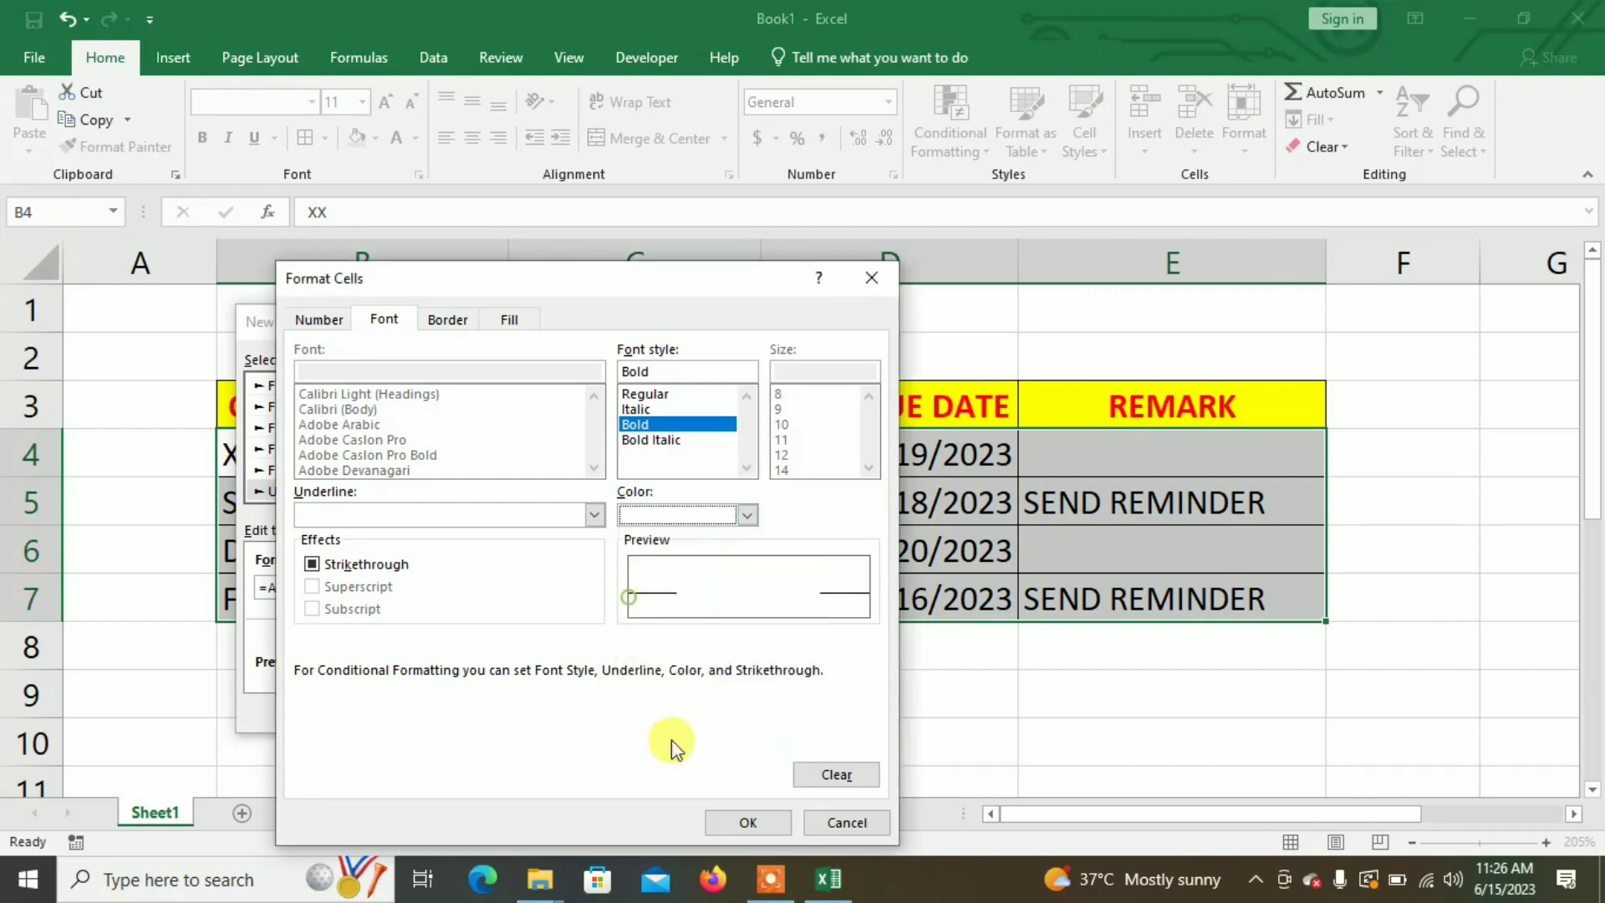
{"action": "left_click", "coordinate": [749, 822]}
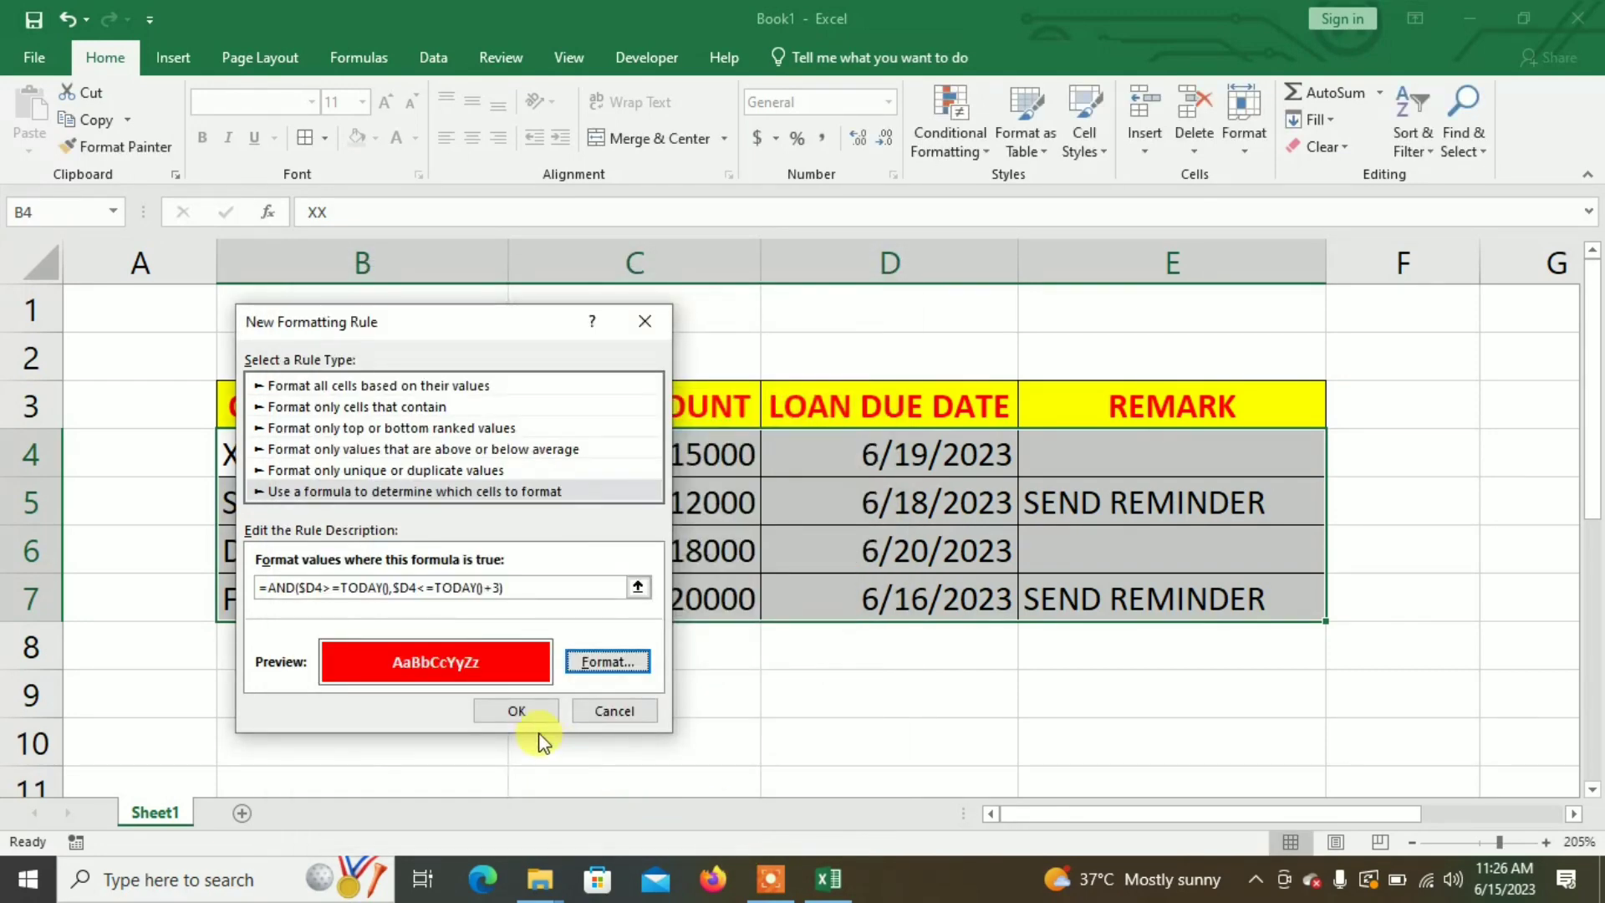
{"action": "left_click", "coordinate": [532, 708]}
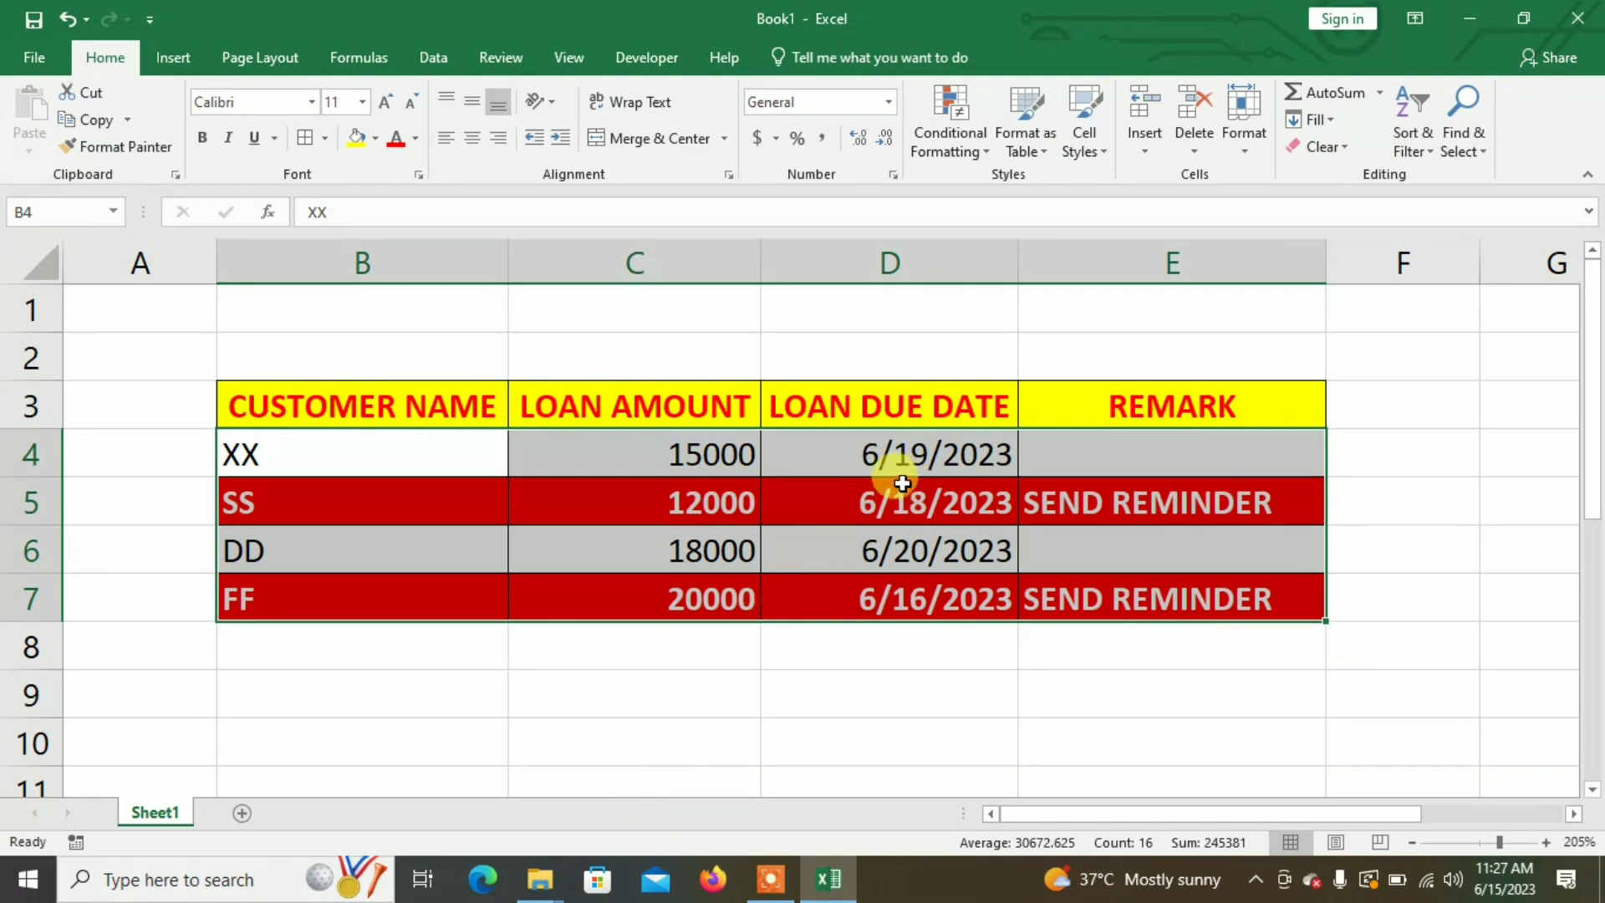
Open the Windows date and time settings and manually change the system date to June 16, 2023
{"action": "left_click", "coordinate": [878, 451]}
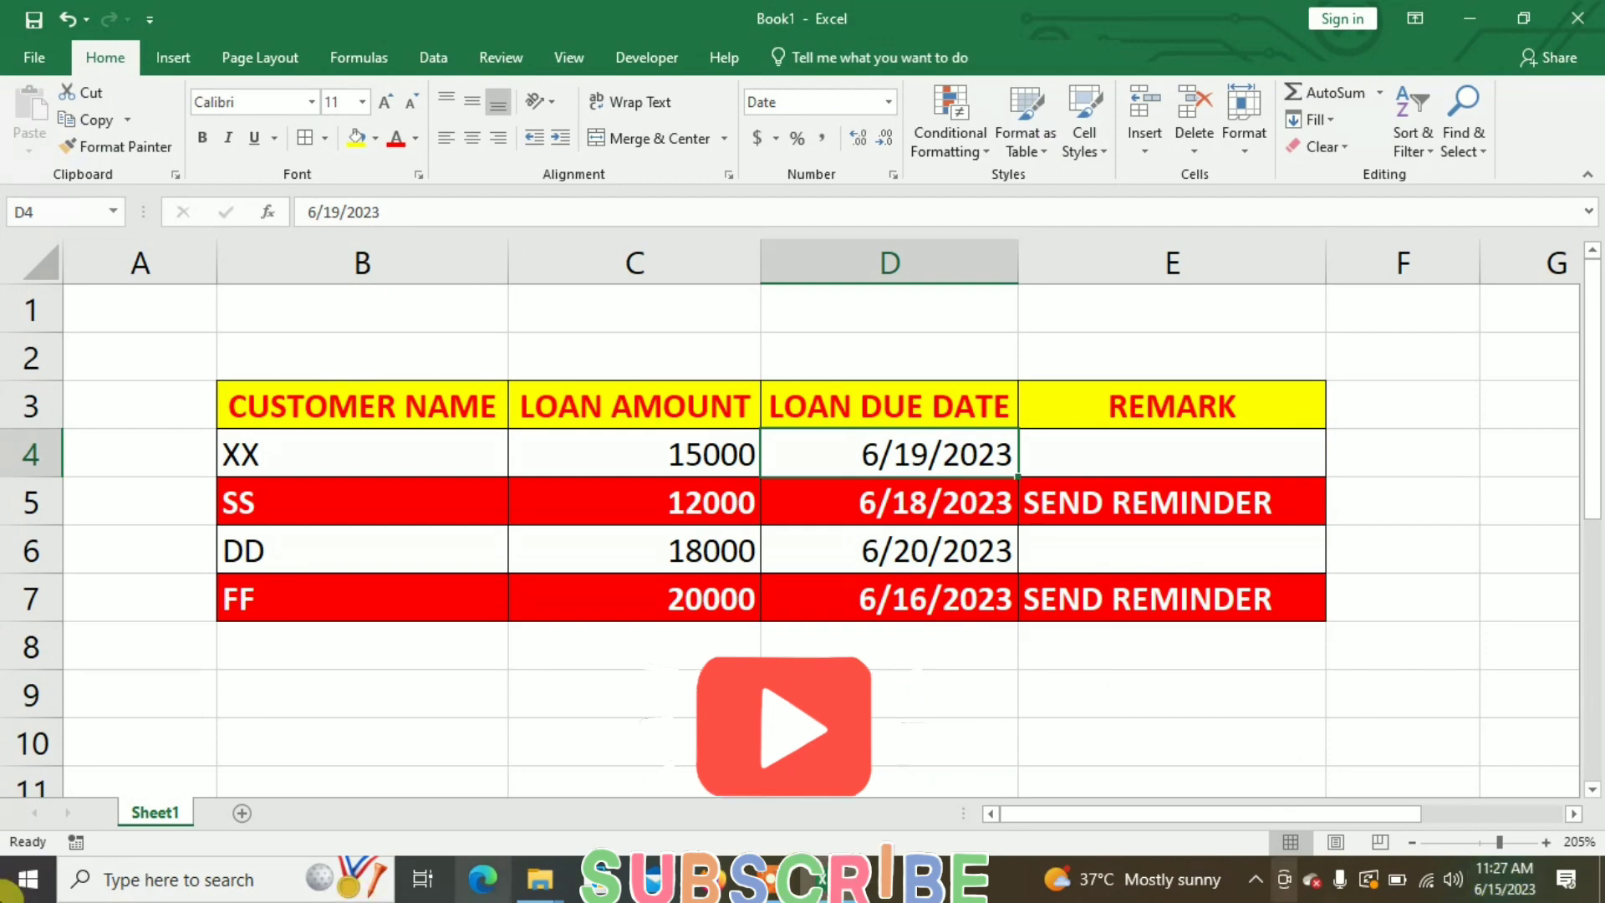
{"action": "left_click", "coordinate": [163, 886]}
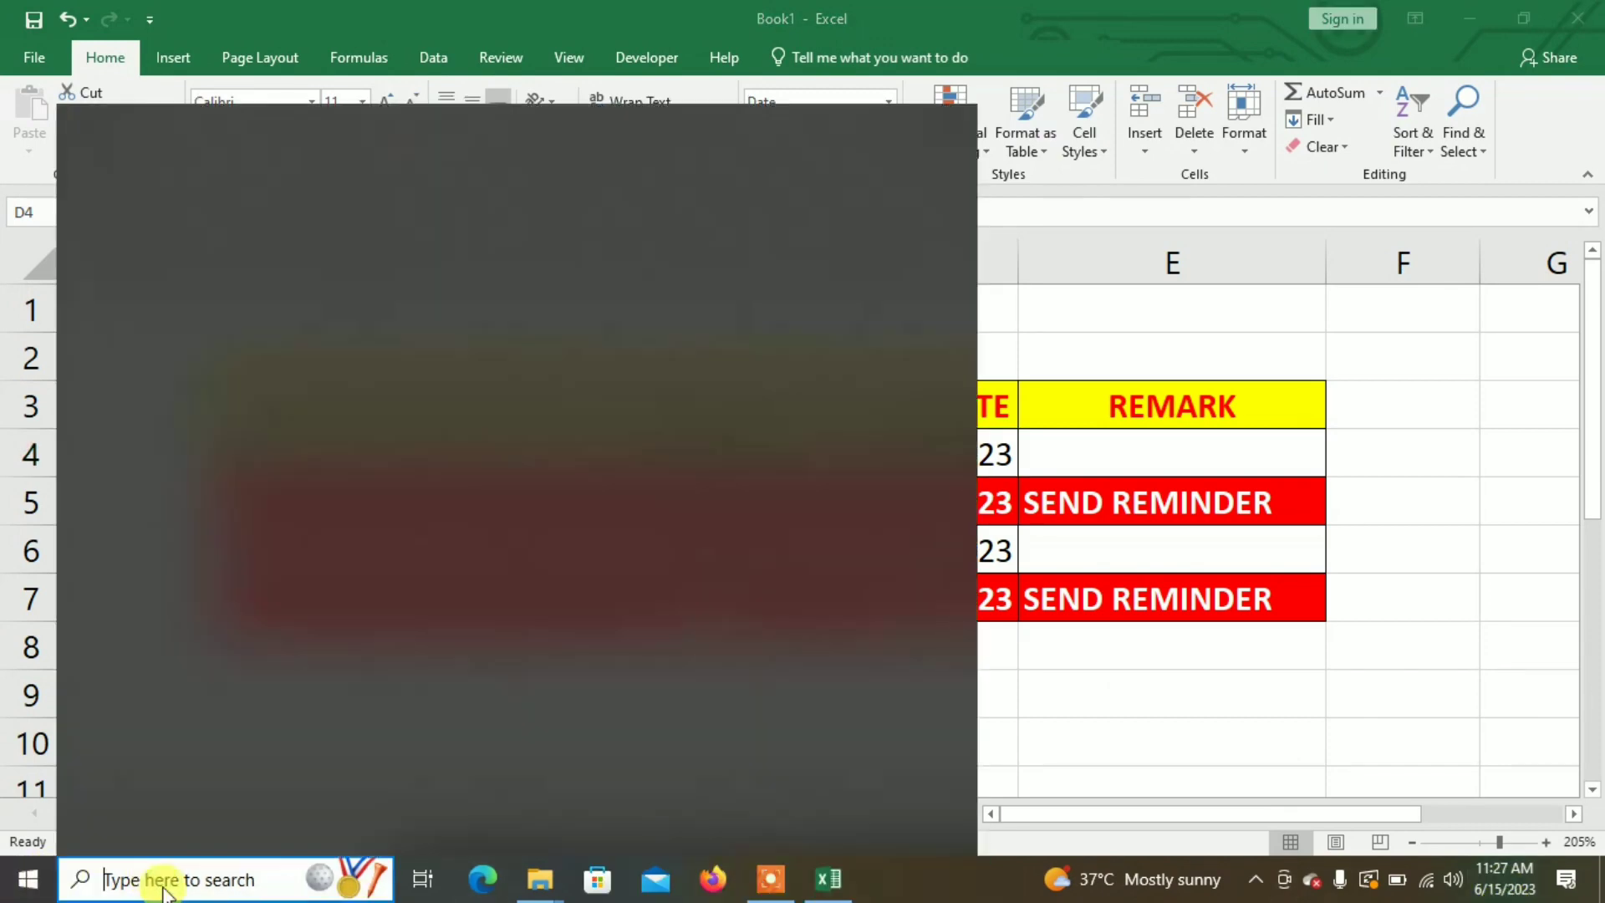
{"action": "type", "text": "DATE"}
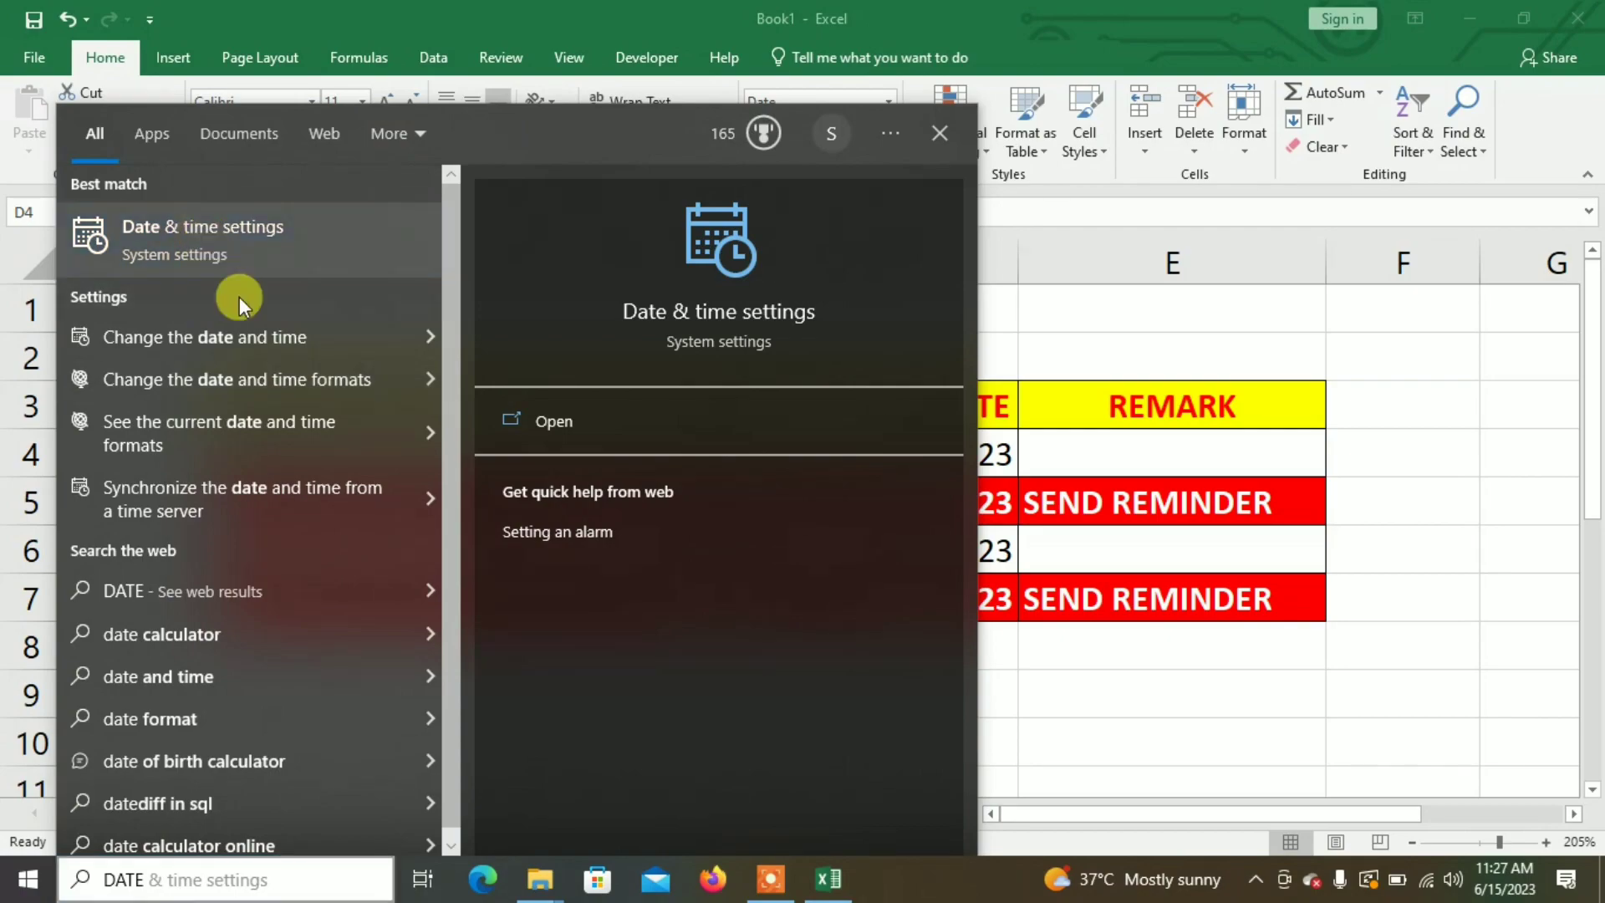
{"action": "key", "text": "Return"}
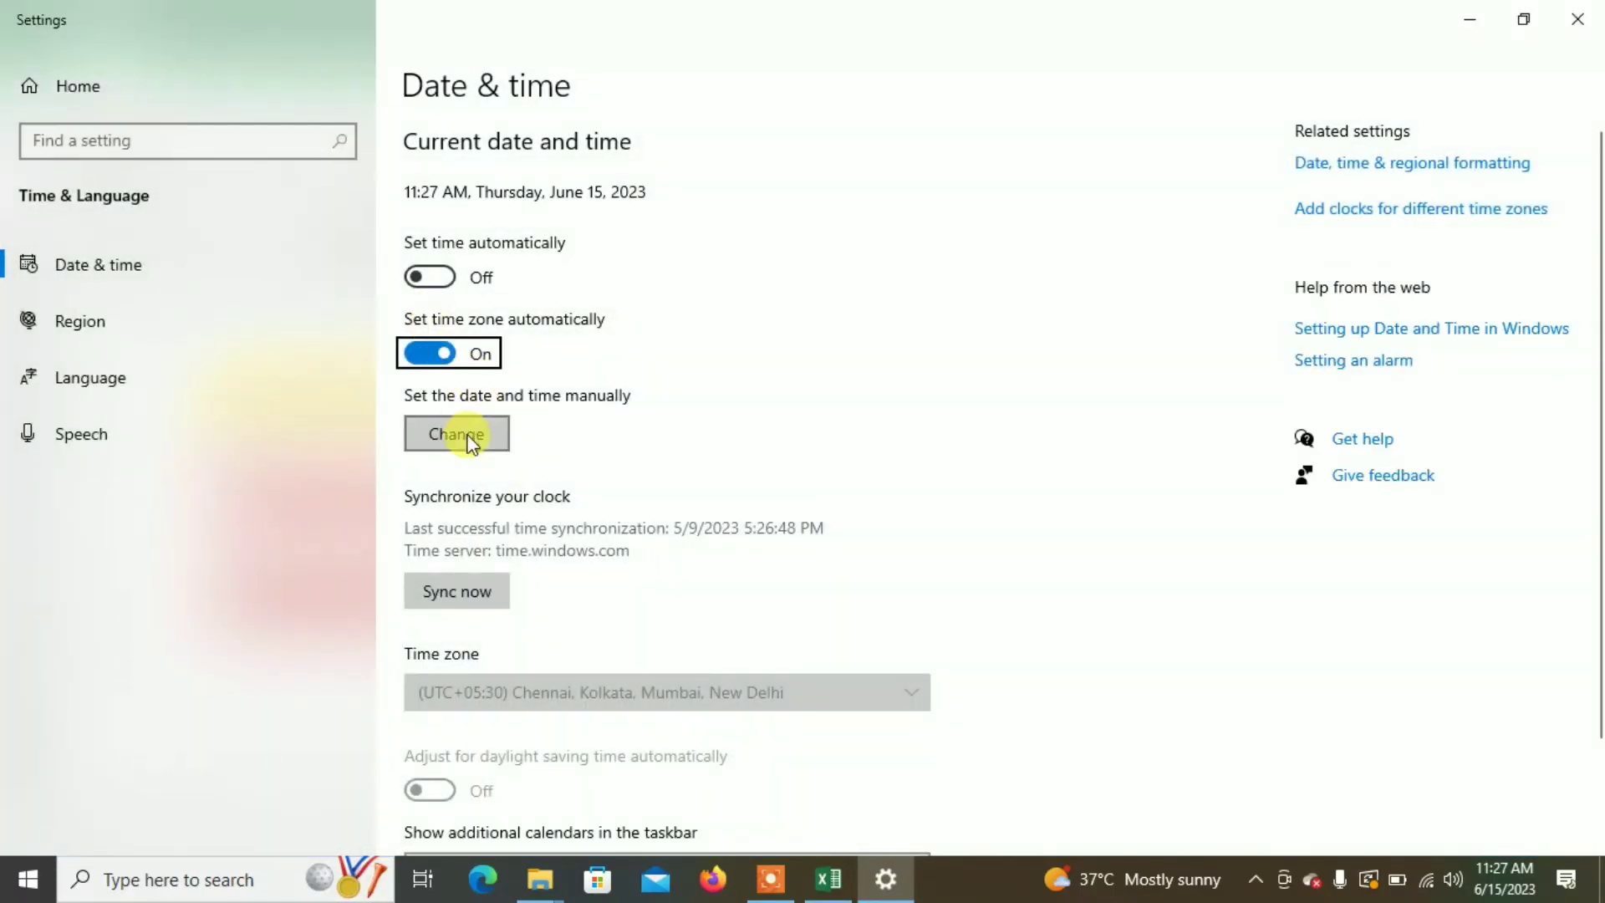
{"action": "left_click", "coordinate": [470, 442]}
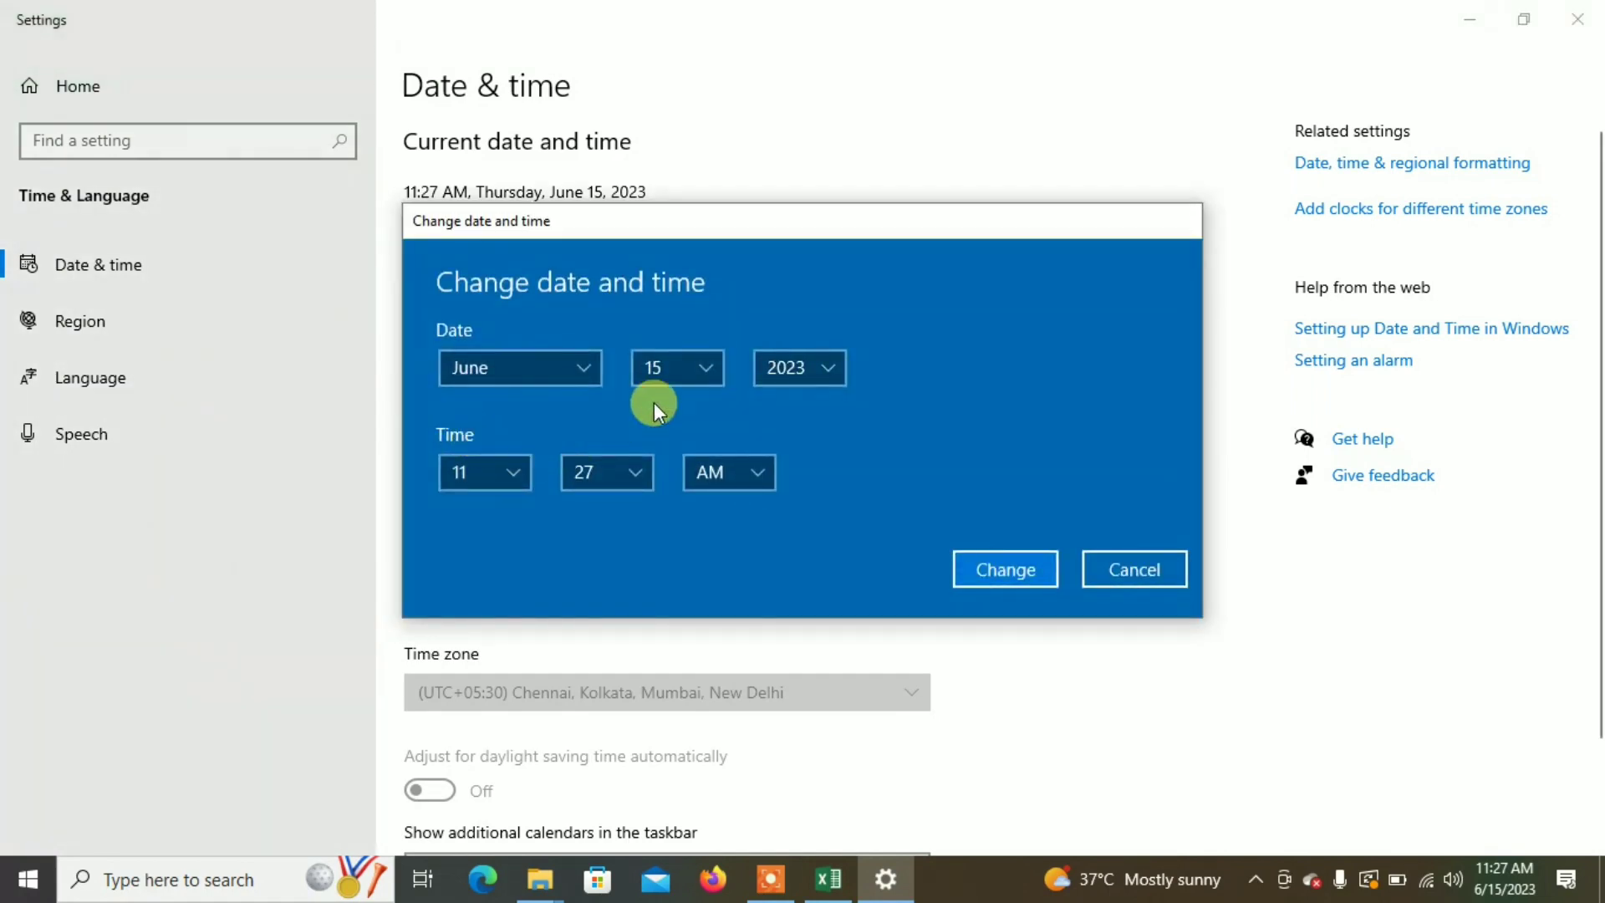
{"action": "left_click", "coordinate": [707, 368]}
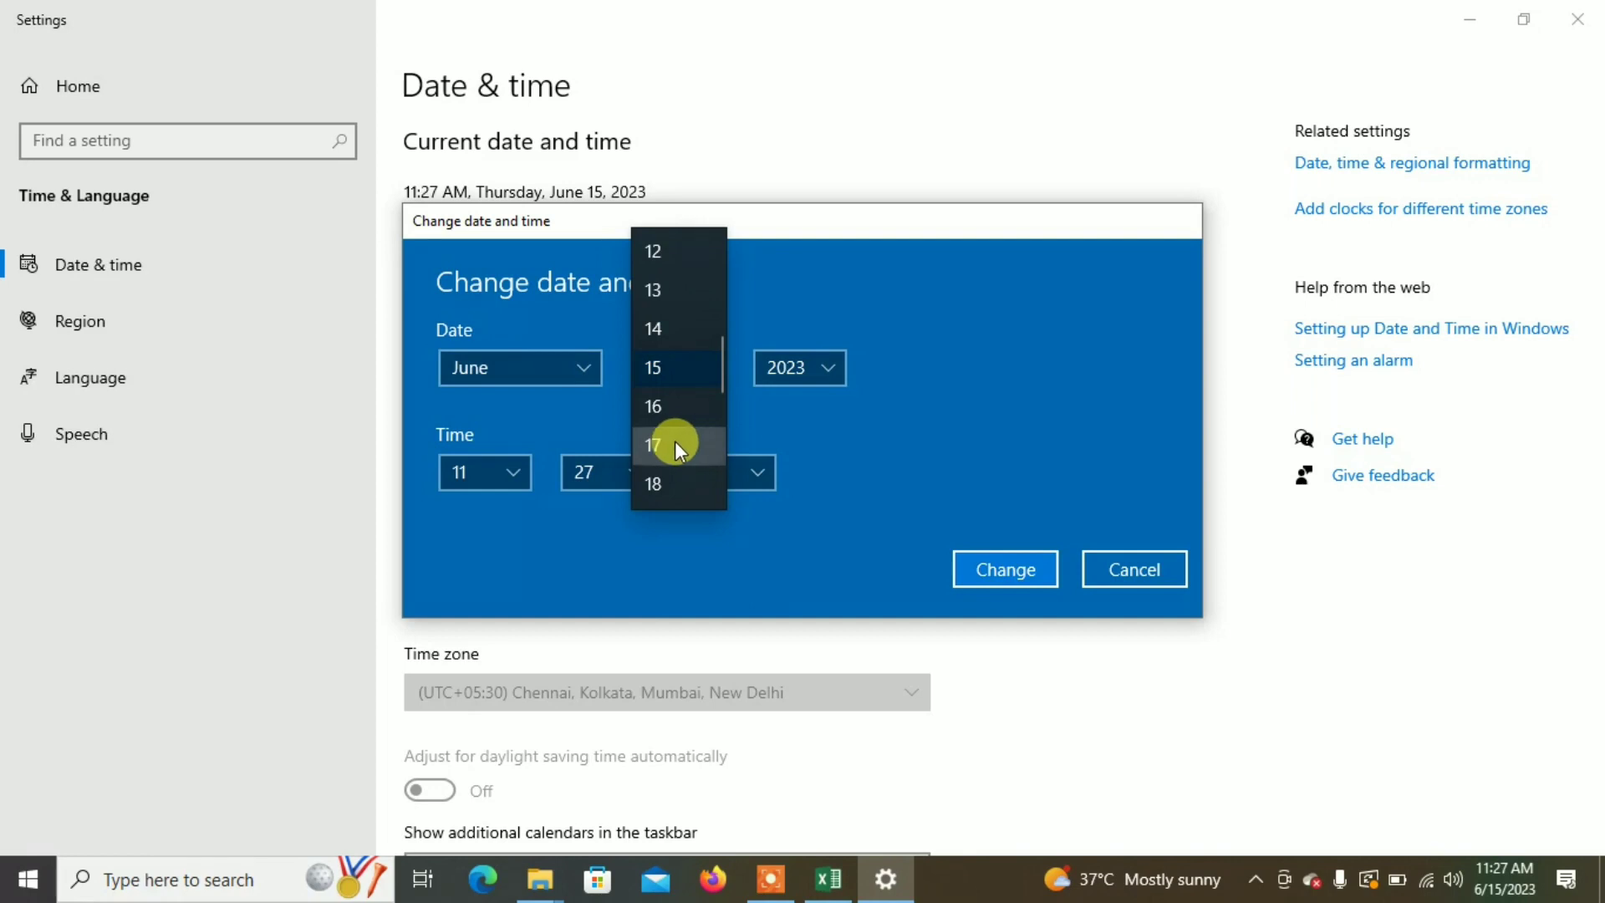
{"action": "left_click", "coordinate": [646, 403]}
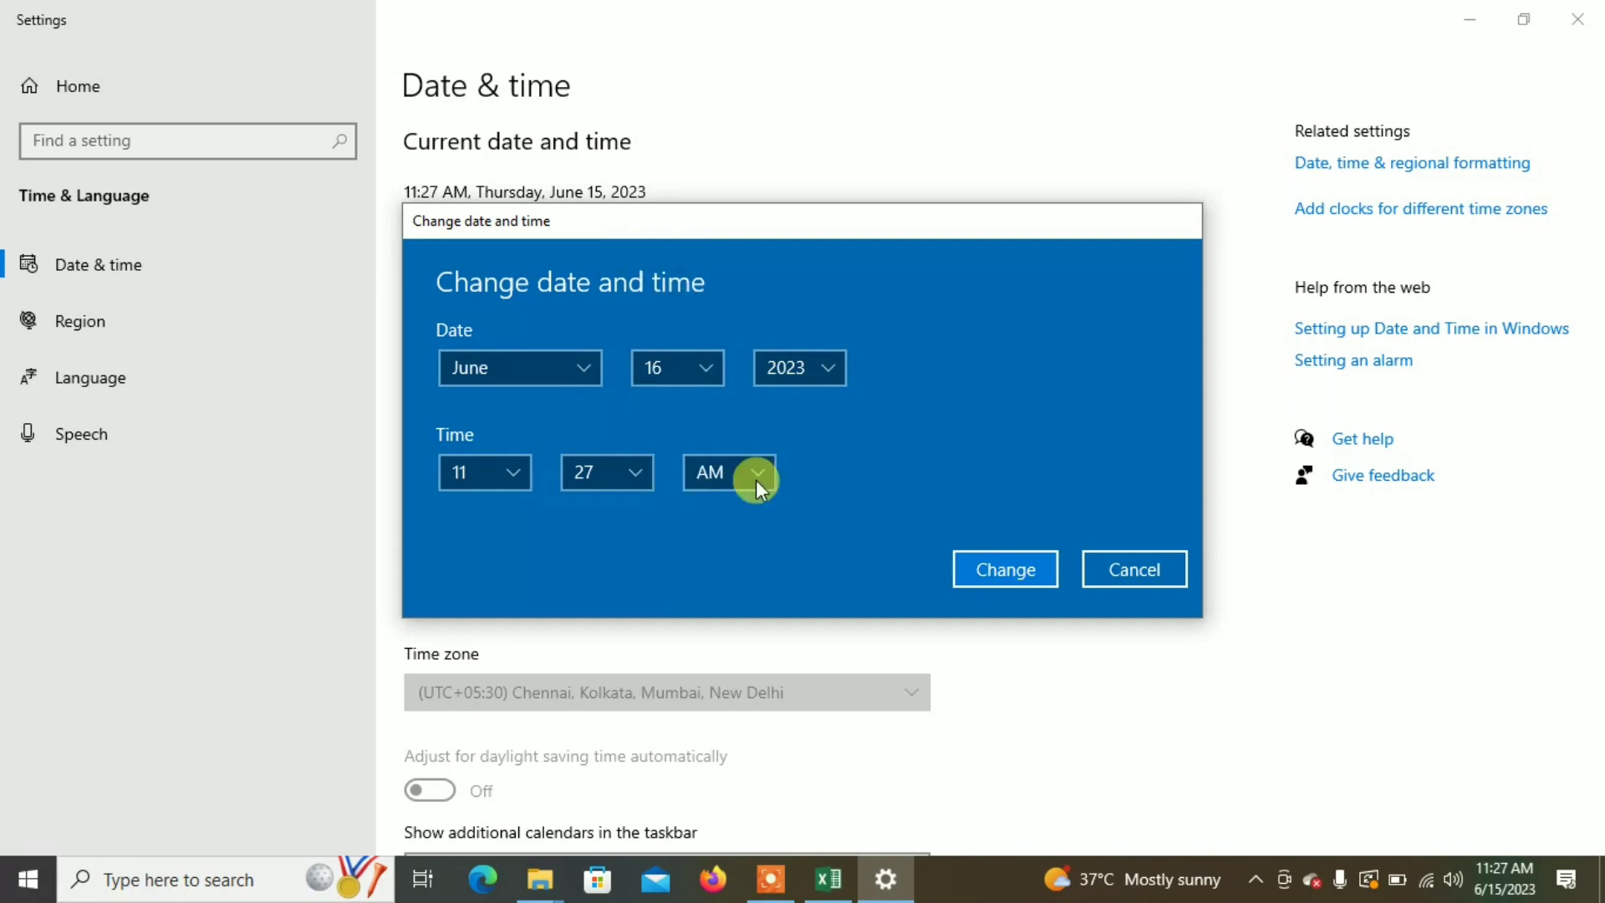
{"action": "left_click", "coordinate": [989, 557]}
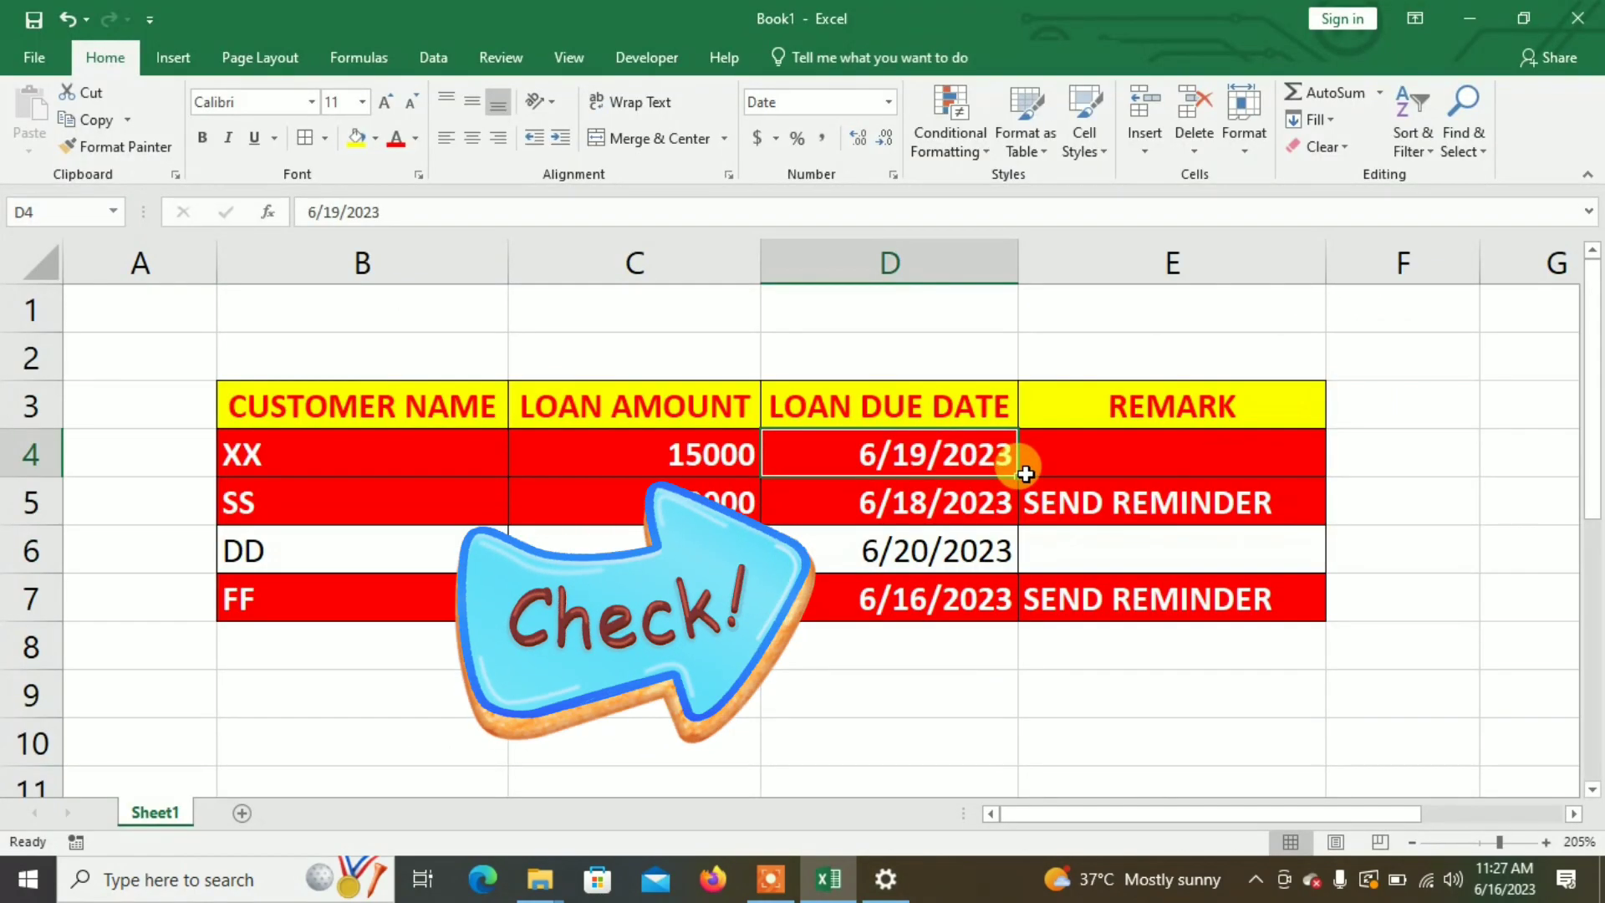
Undo and redo the conditional formatting on B4:E7 to recalculate the REMARK formulas for the new system date
{"action": "left_click", "coordinate": [1059, 455]}
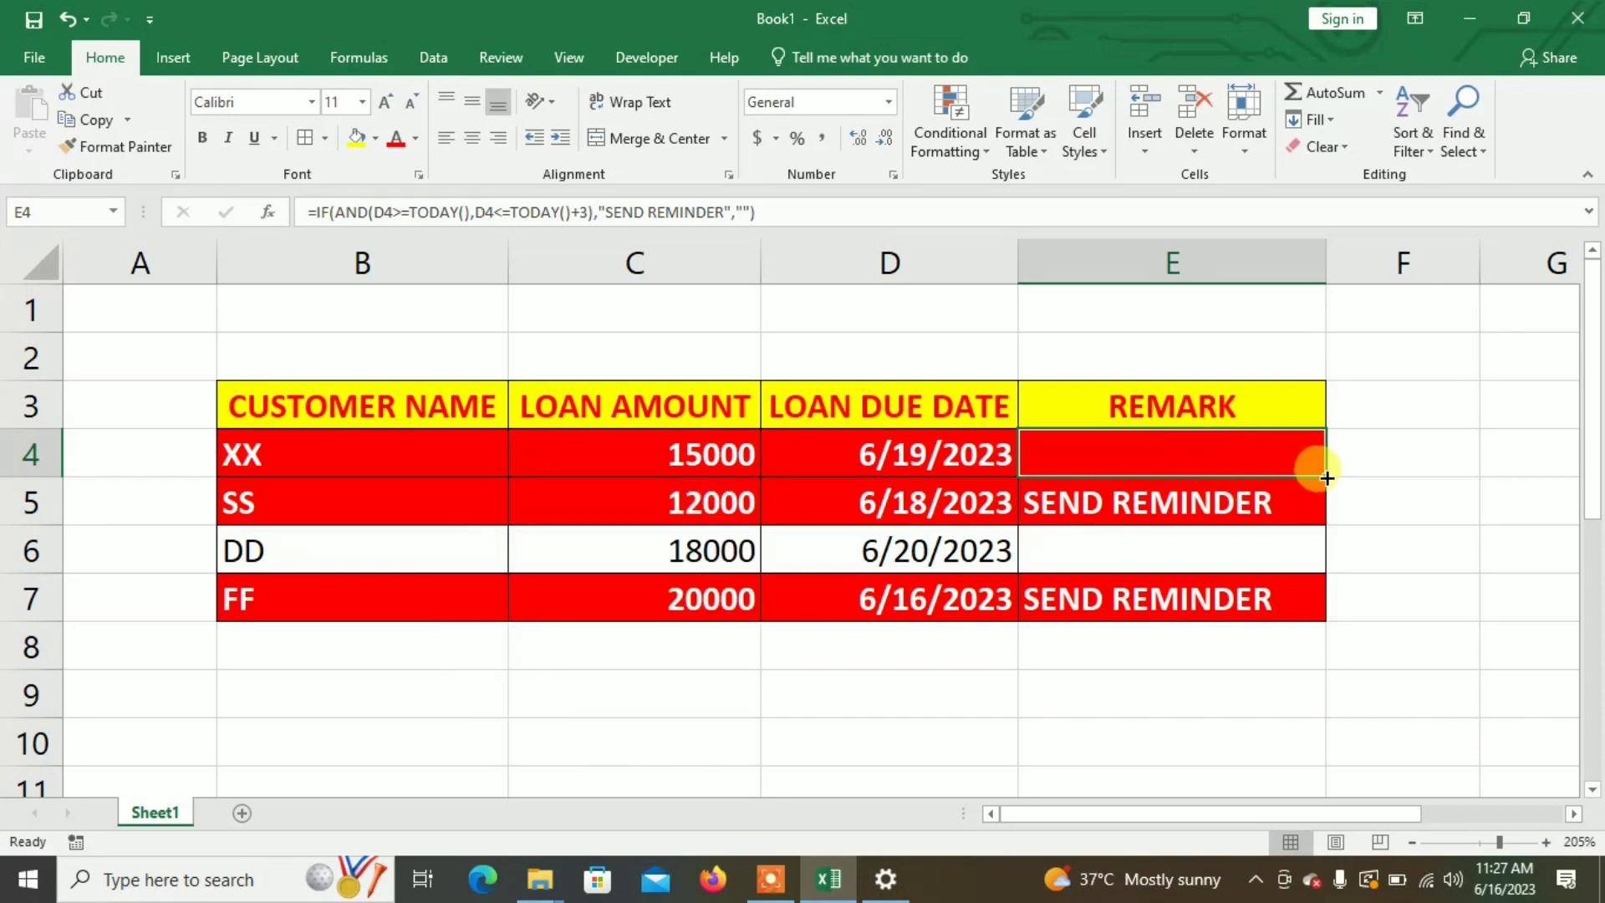
{"action": "left_click", "coordinate": [1177, 512]}
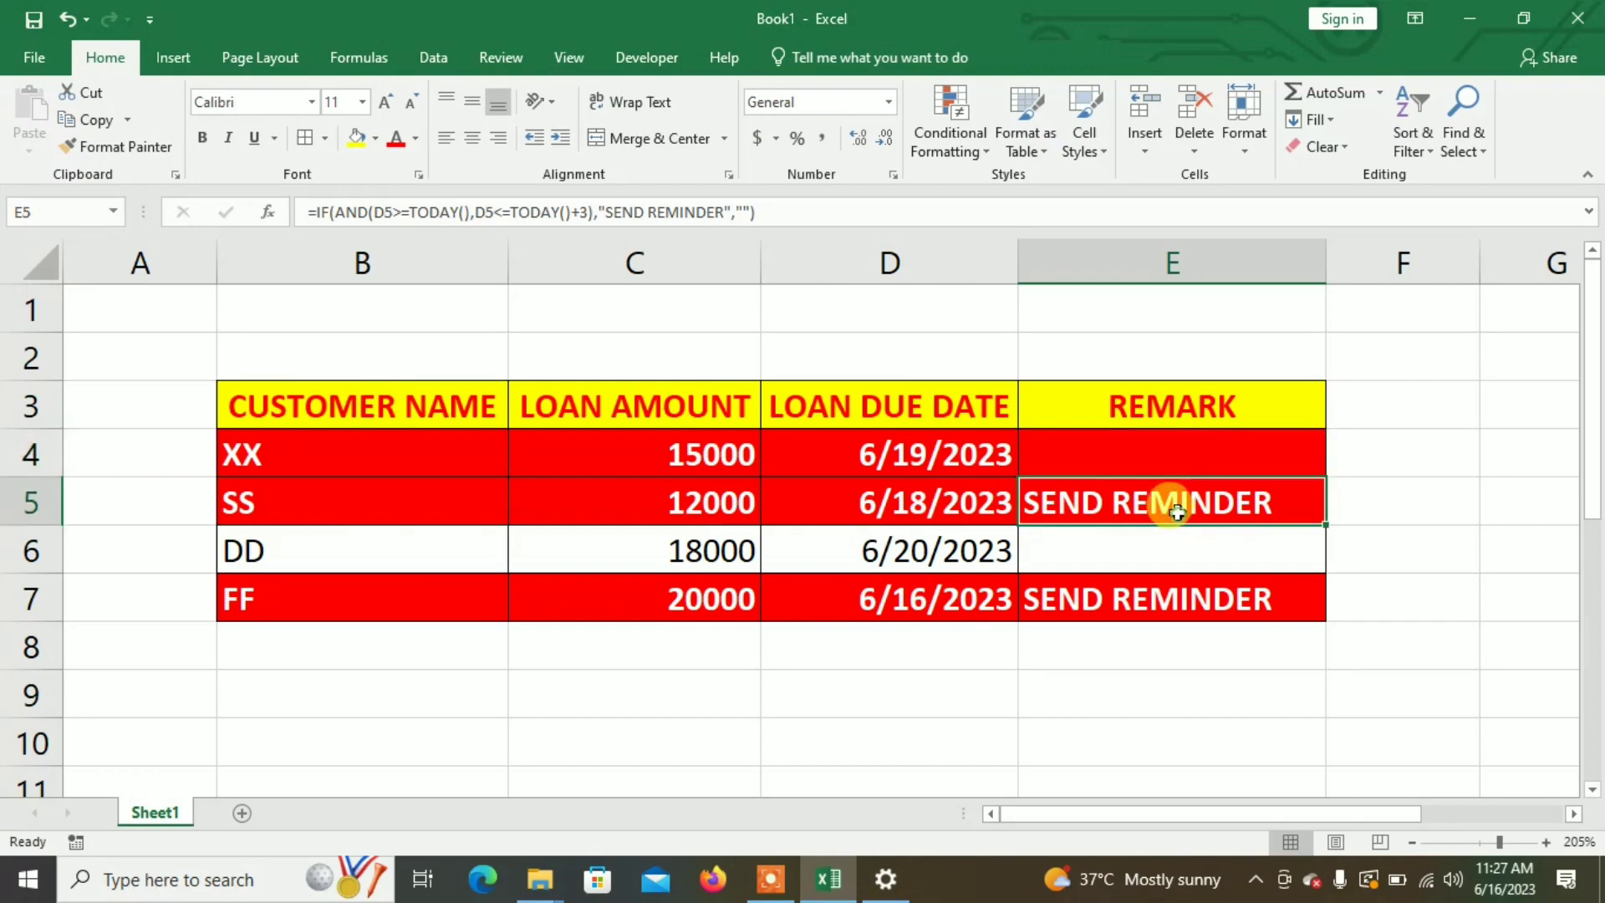
{"action": "left_click", "coordinate": [1146, 467]}
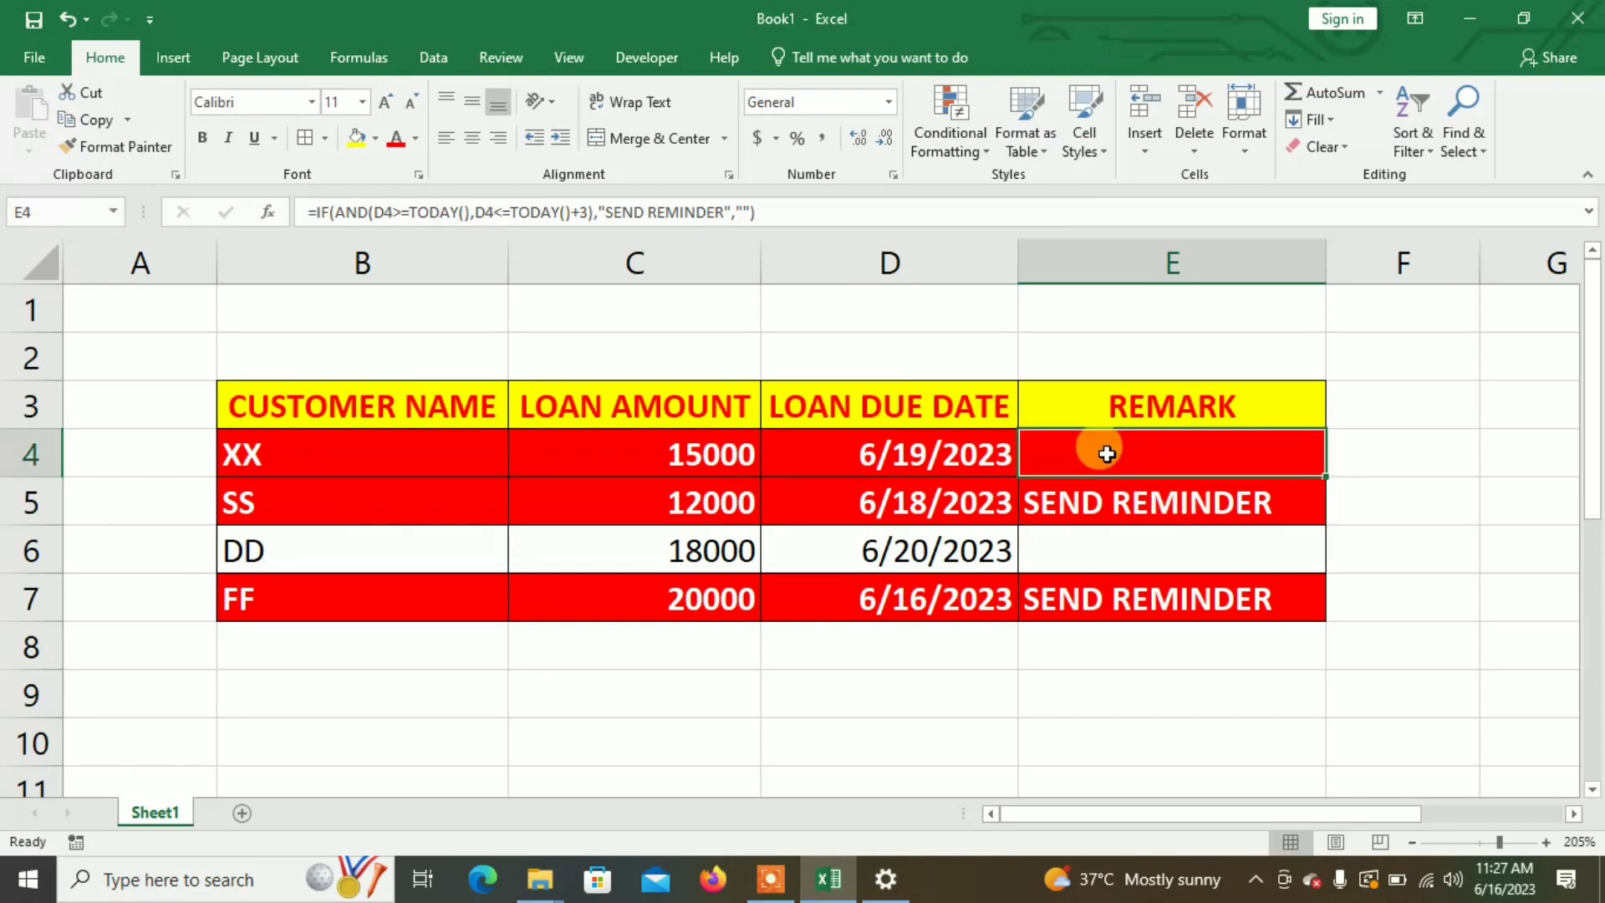
{"action": "key", "text": "ctrl+z"}
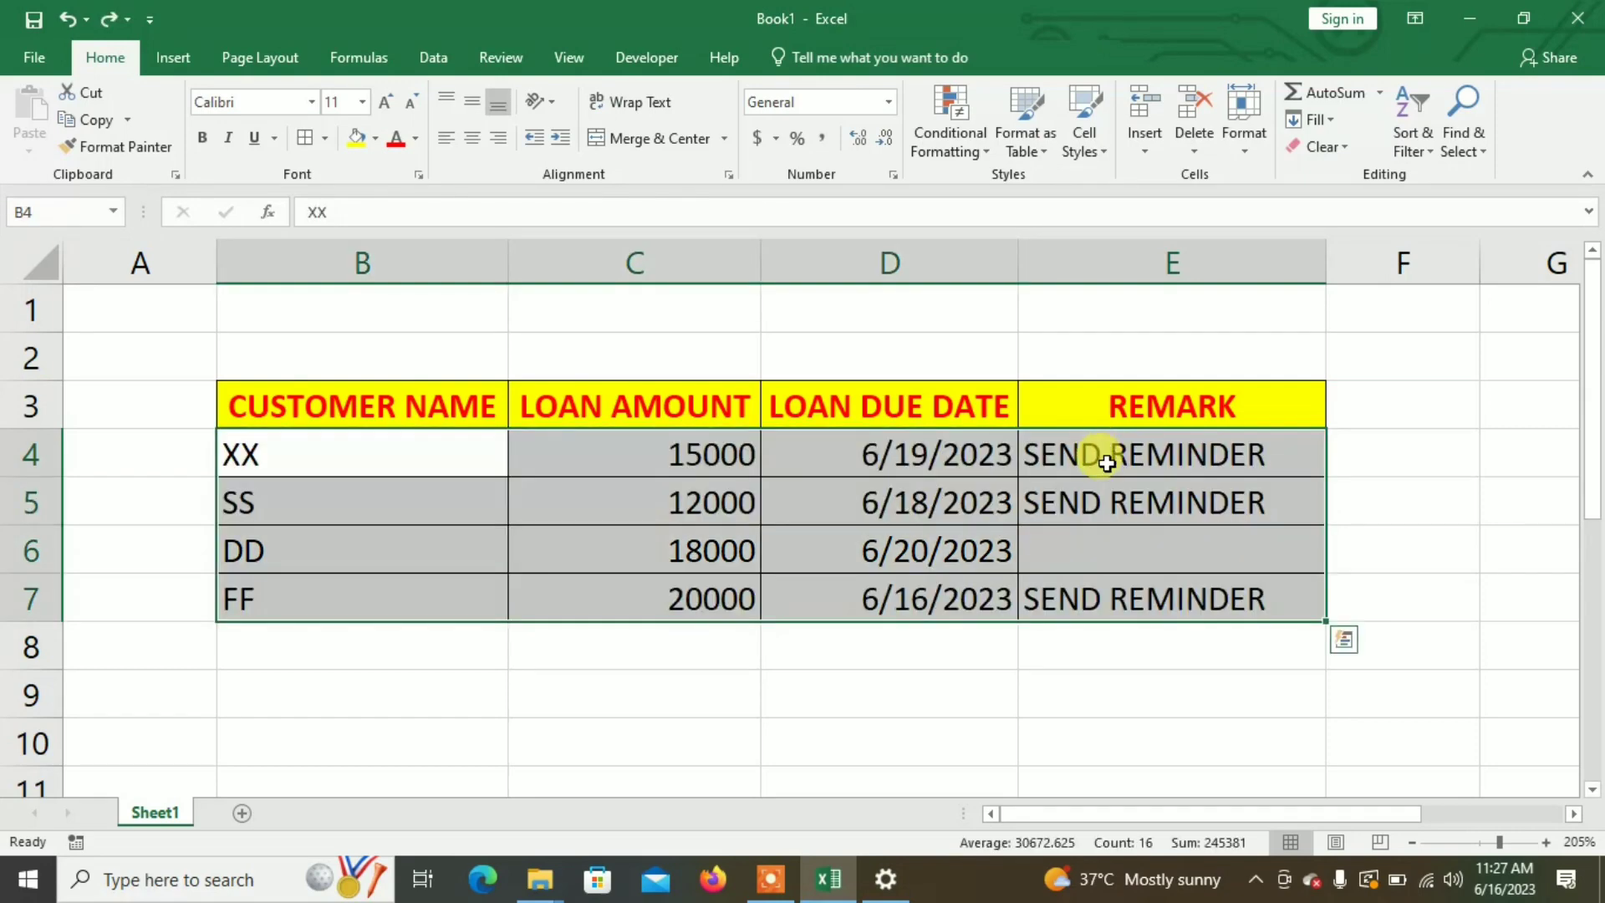
{"action": "left_click", "coordinate": [1107, 493]}
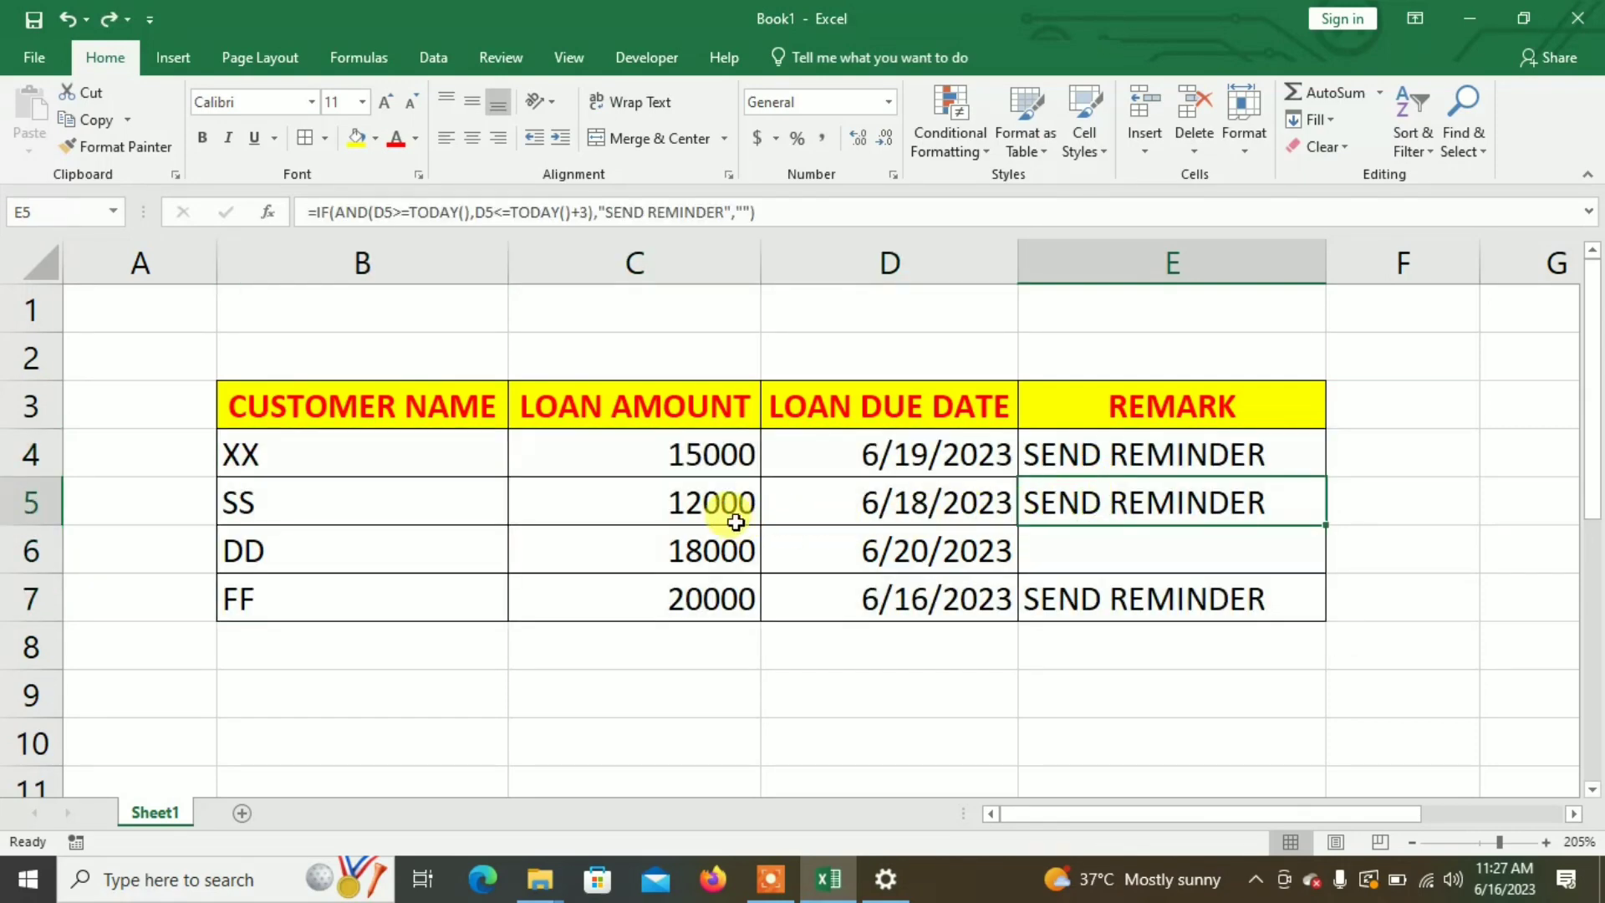
{"action": "key", "text": "ctrl+y"}
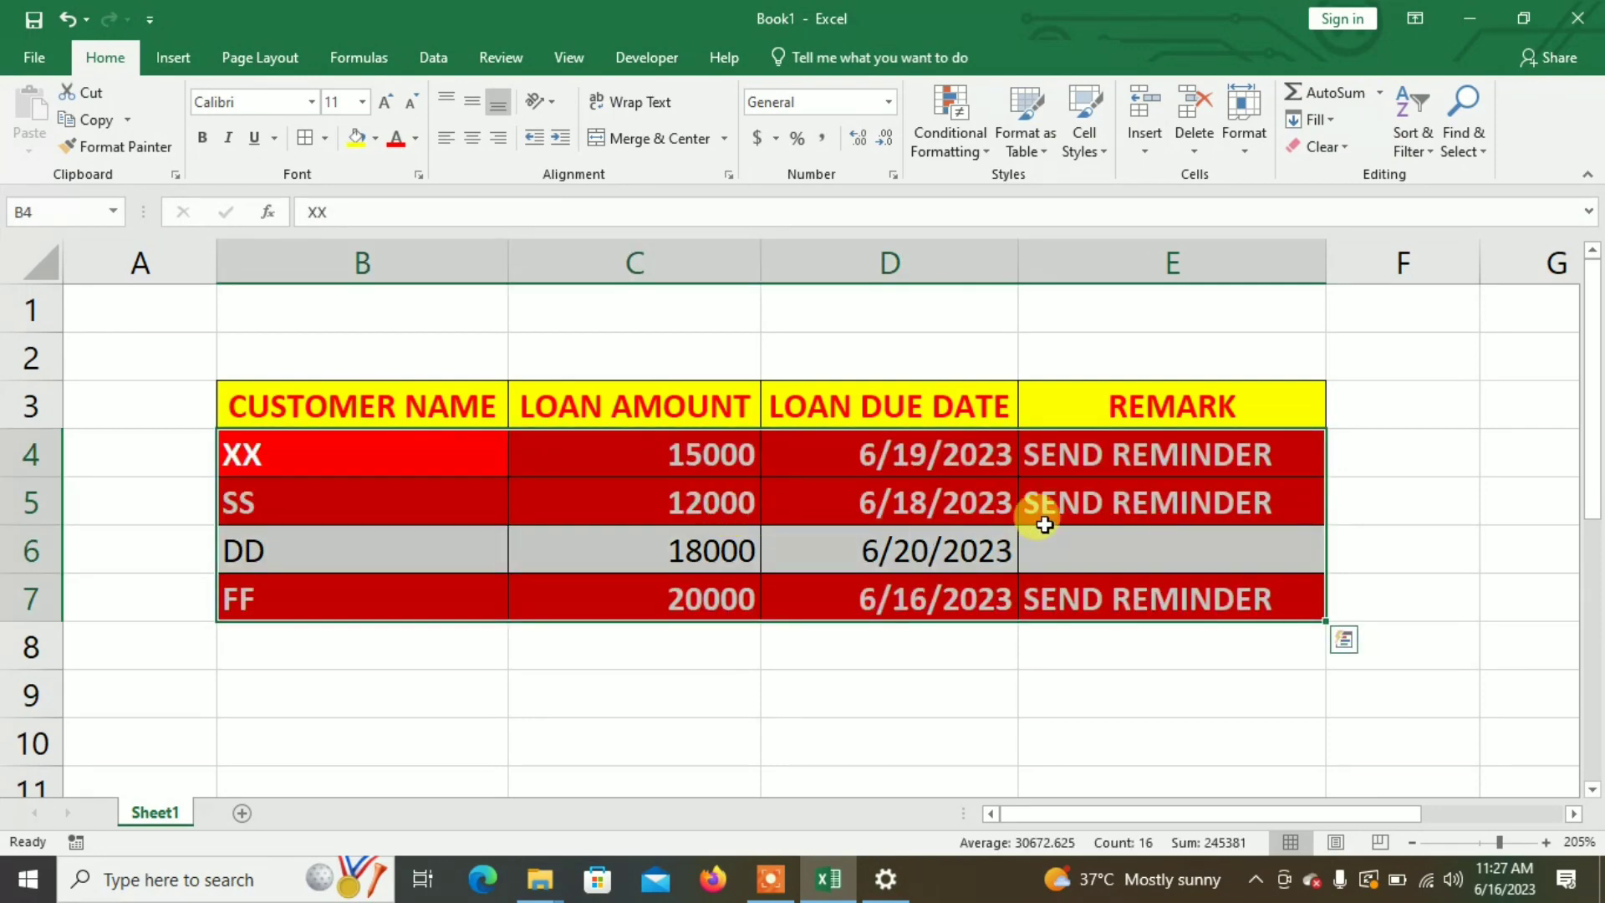
{"action": "left_click", "coordinate": [1087, 501]}
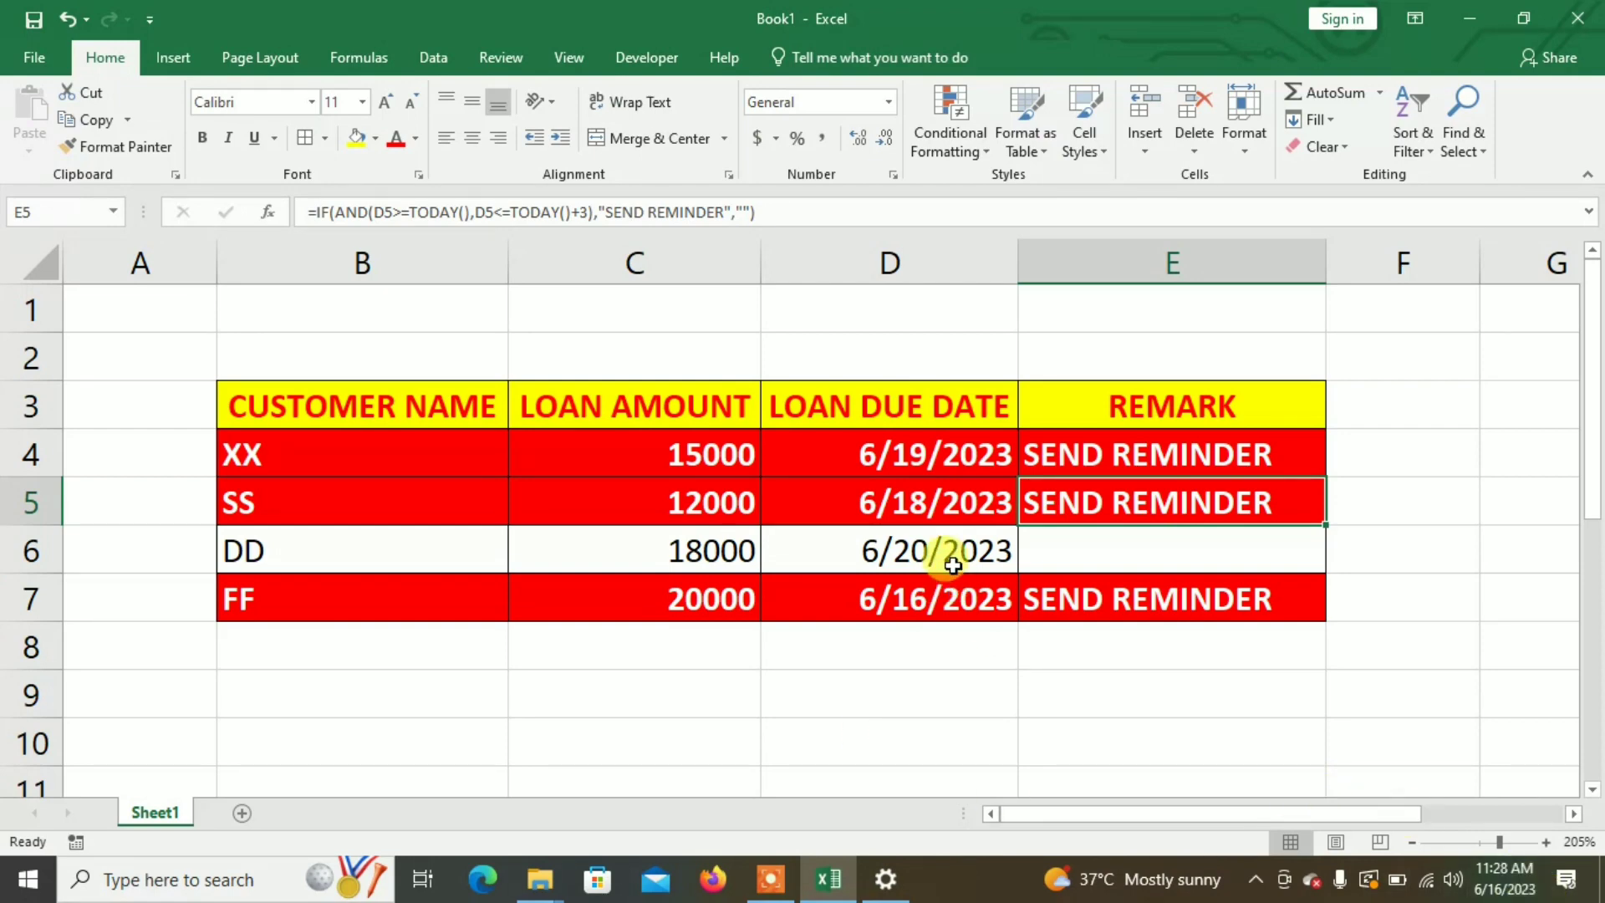
Insert a WordArt title in the orange-outlined style reading NOTIFICATION & REMINDER WITH CF
{"action": "left_click", "coordinate": [561, 684]}
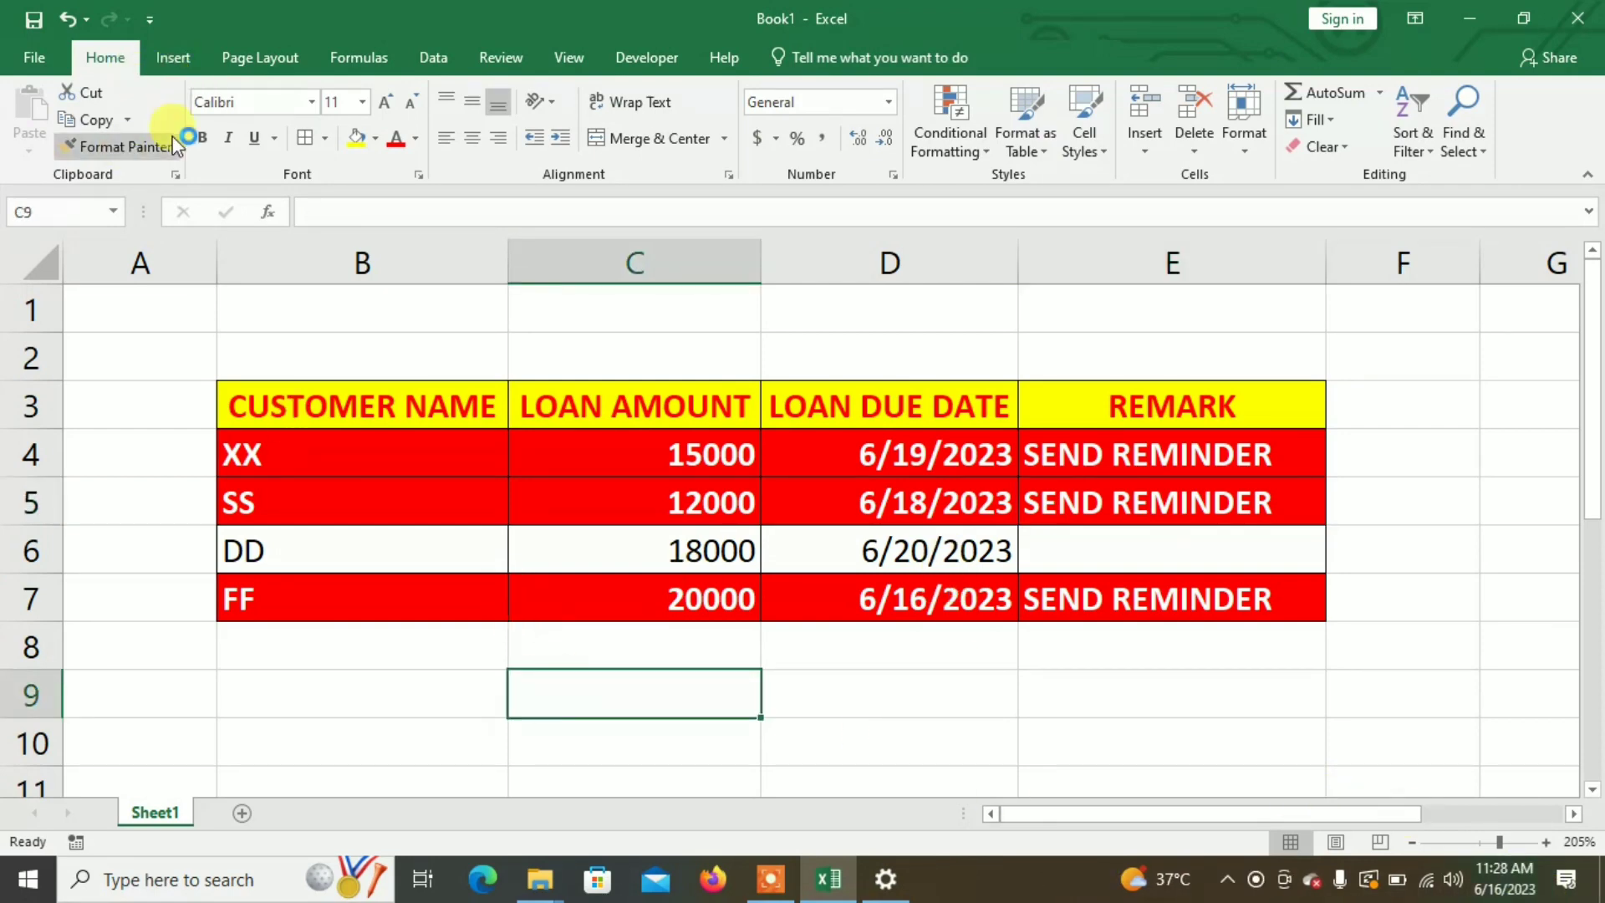
{"action": "left_click", "coordinate": [171, 60]}
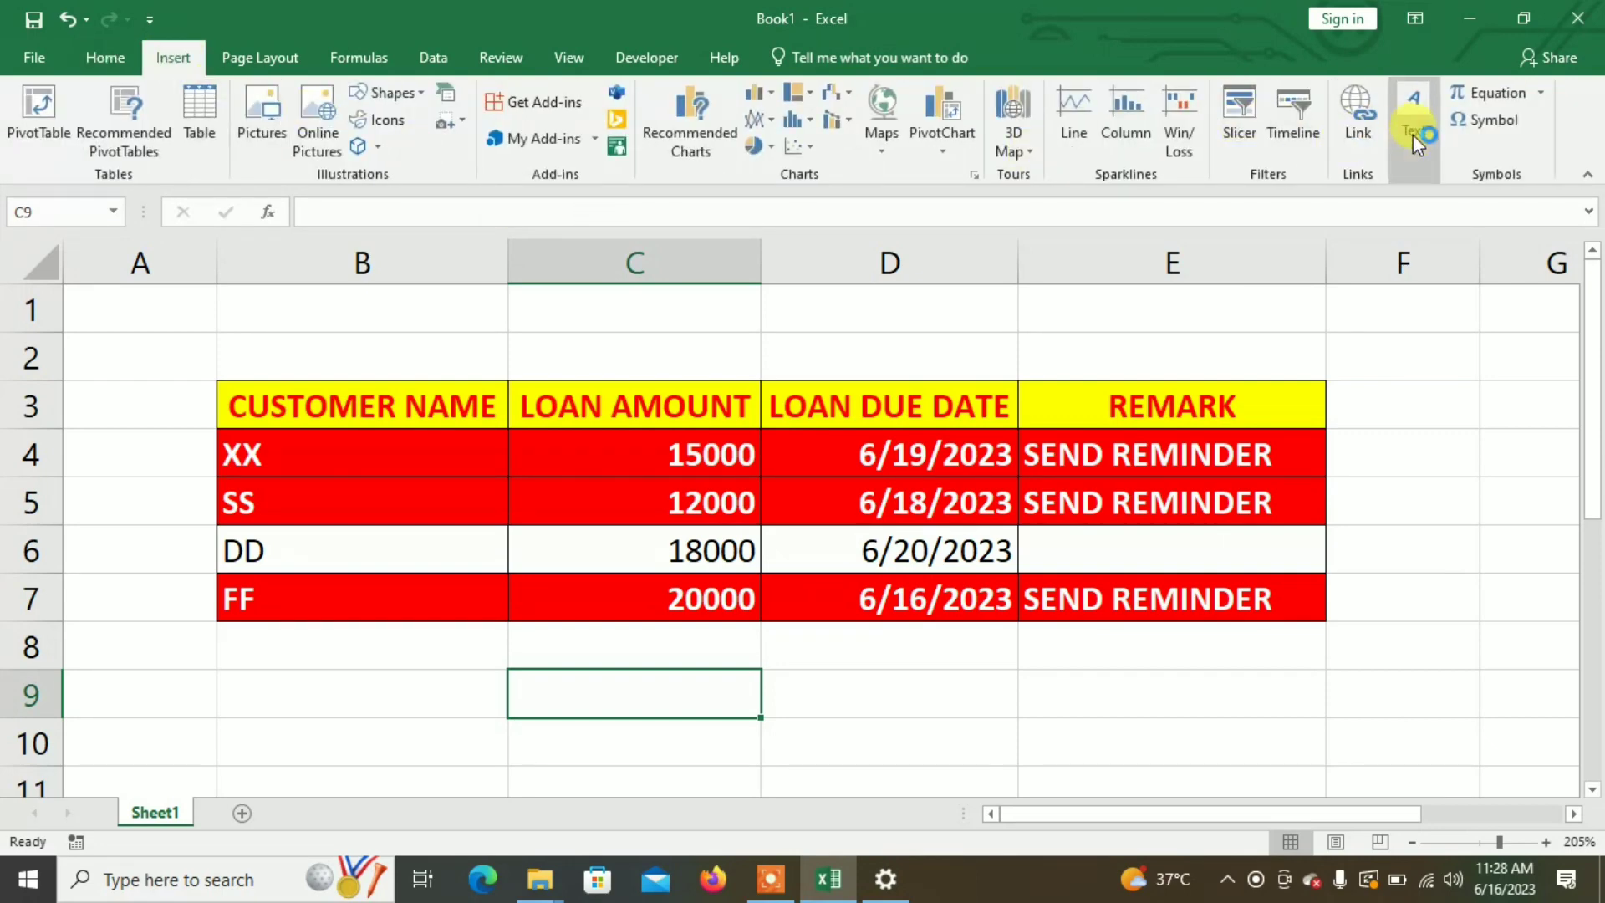
{"action": "left_click", "coordinate": [1414, 138]}
{"action": "left_click", "coordinate": [1454, 227]}
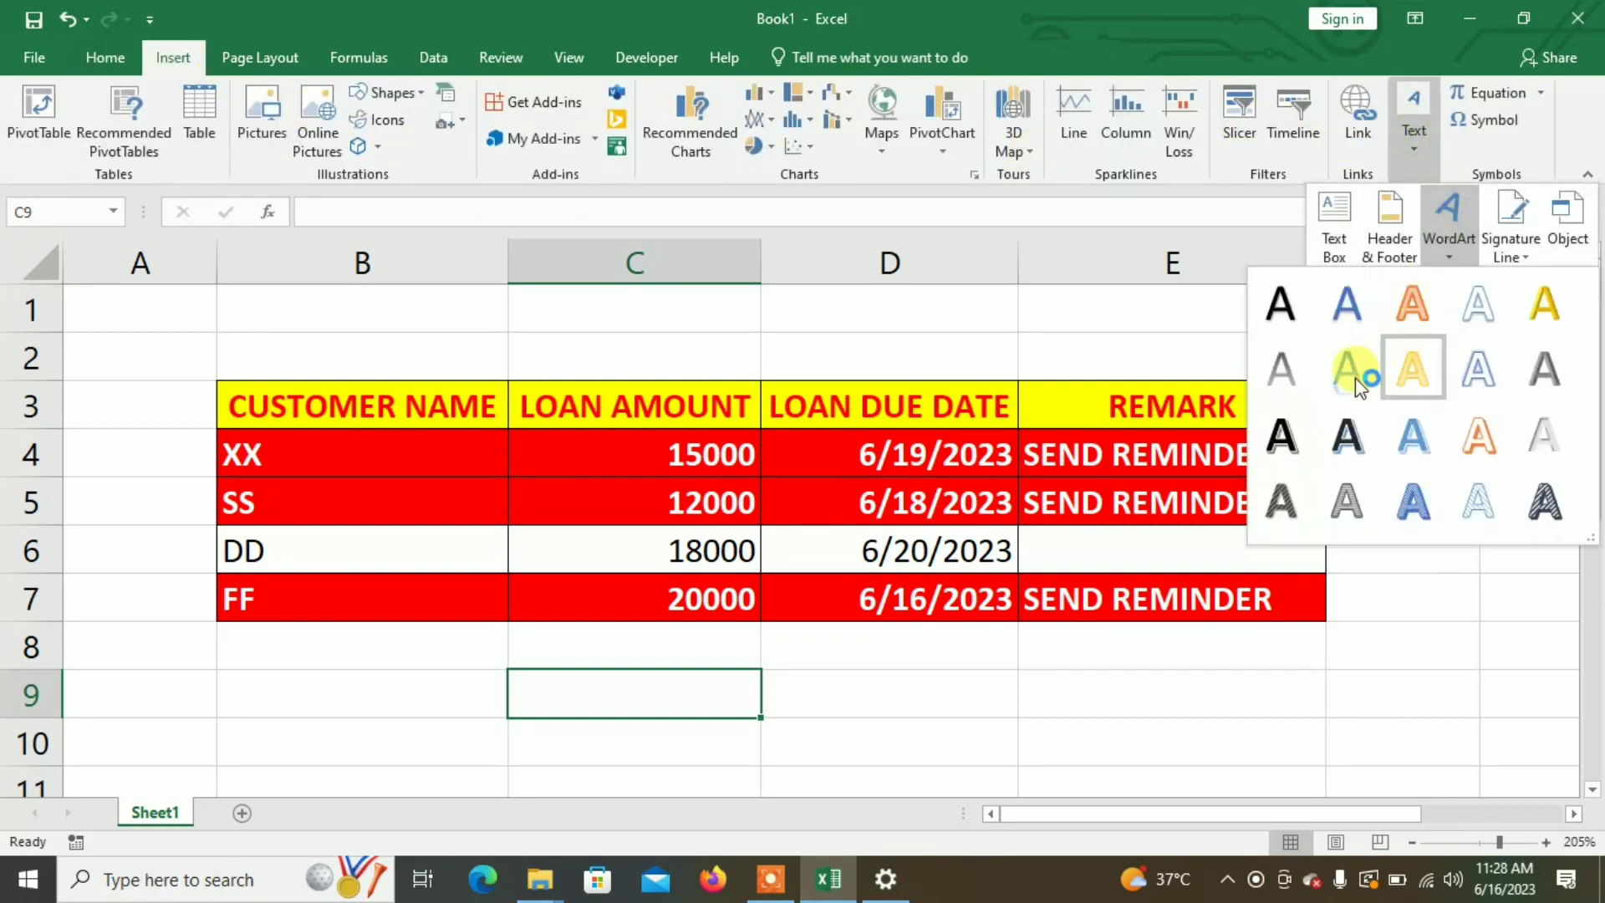
{"action": "left_click", "coordinate": [1412, 311]}
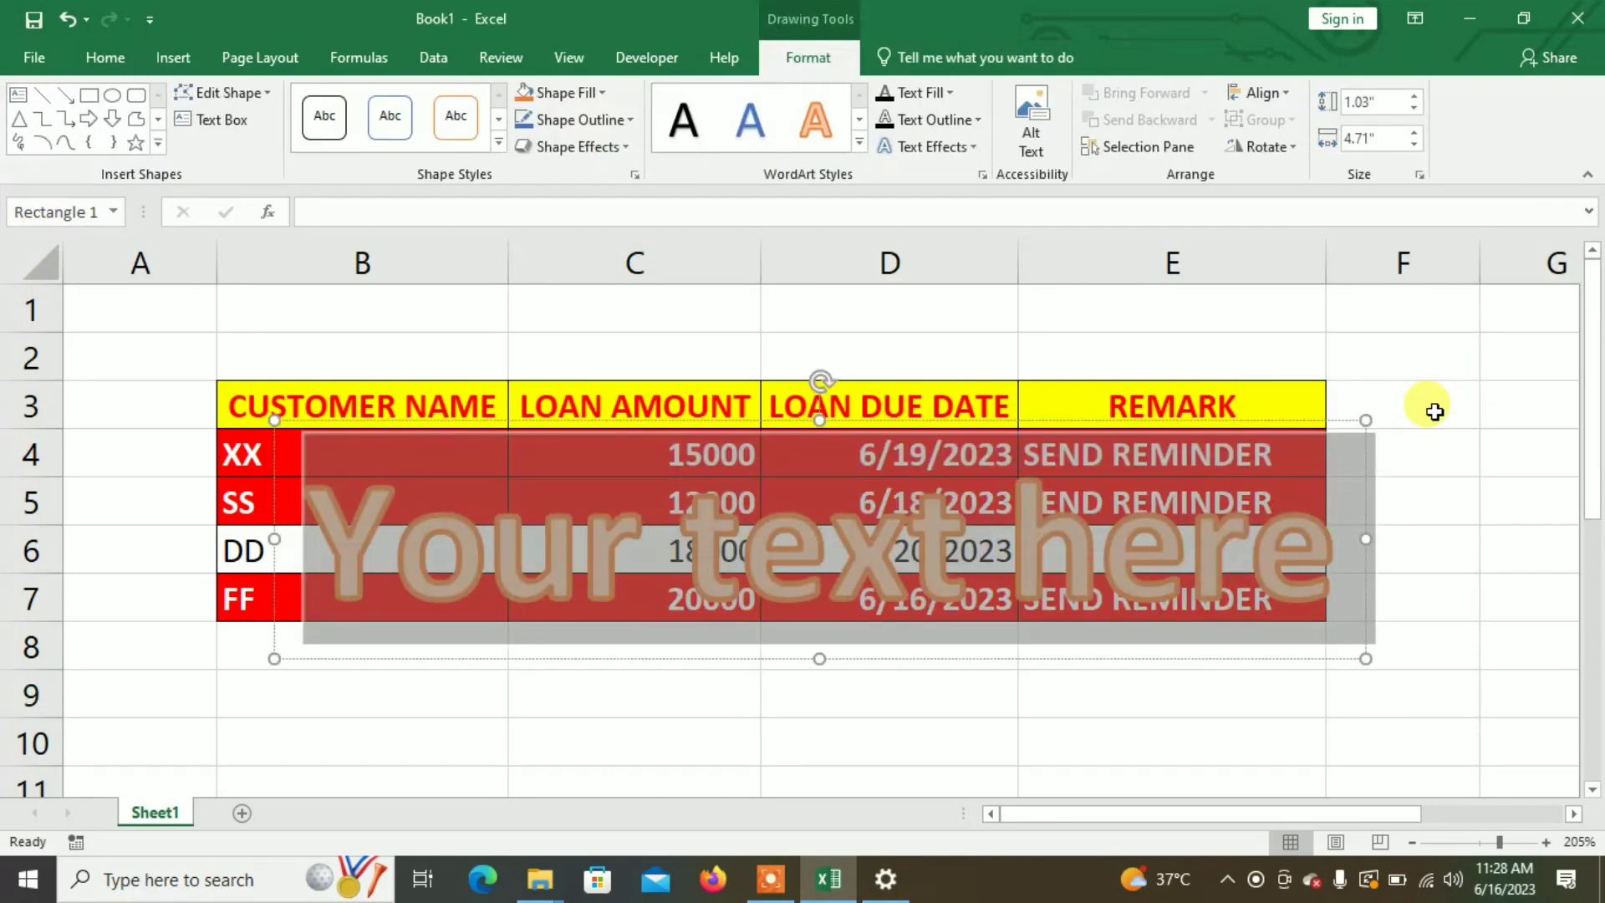
{"action": "type", "text": "NOTIFICA"}
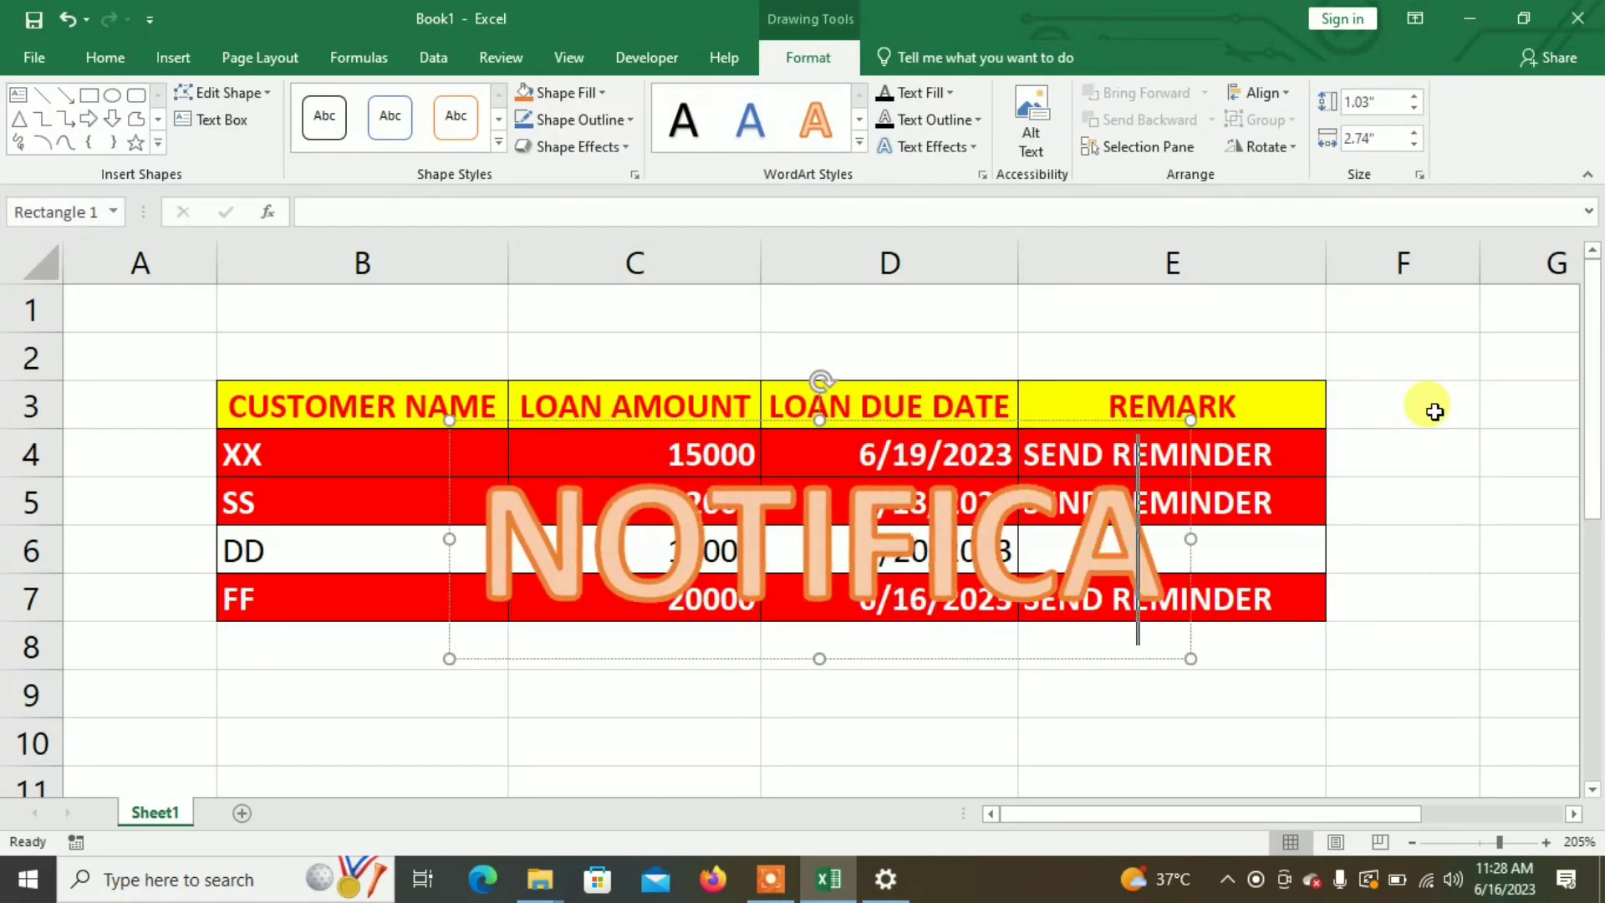
{"action": "type", "text": "TION"}
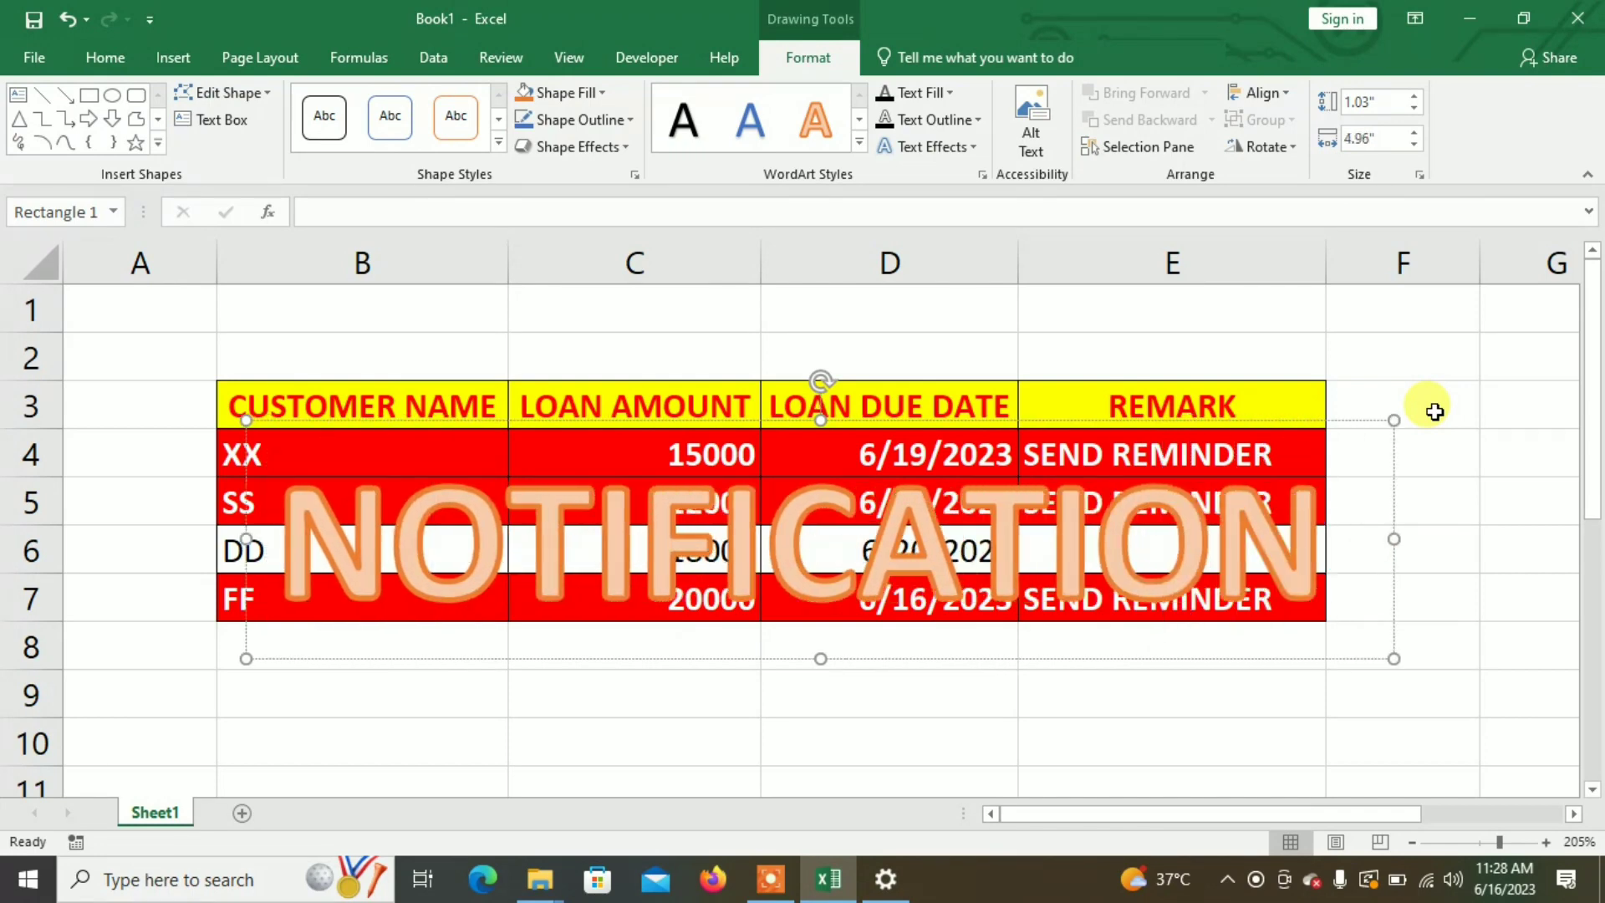
{"action": "type", "text": " &"}
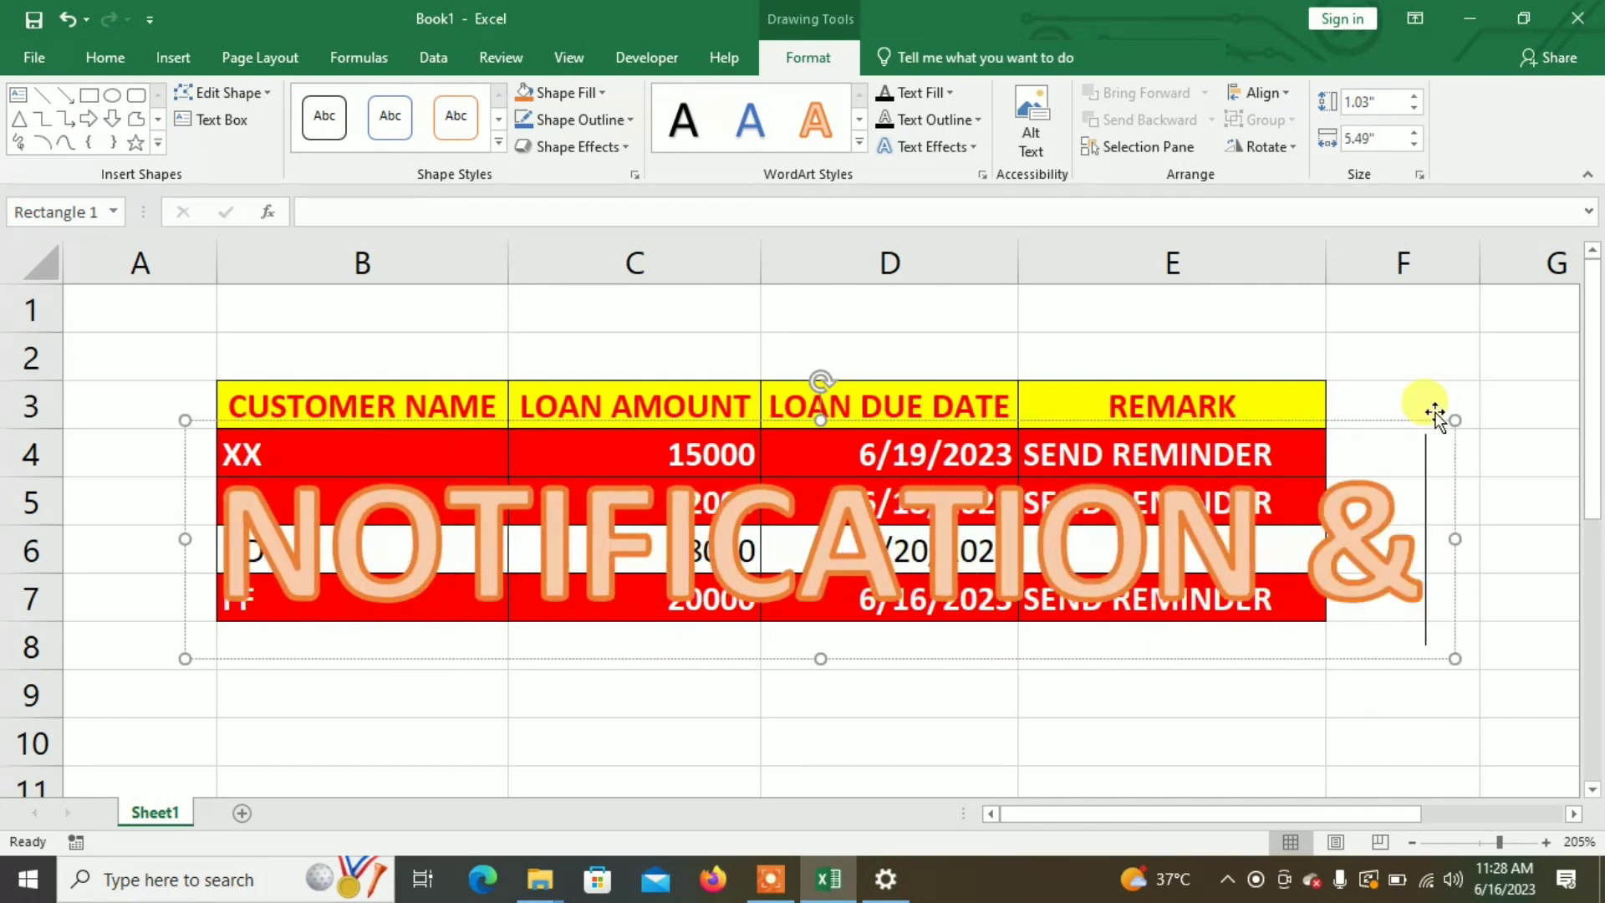
{"action": "type", "text": " REM"}
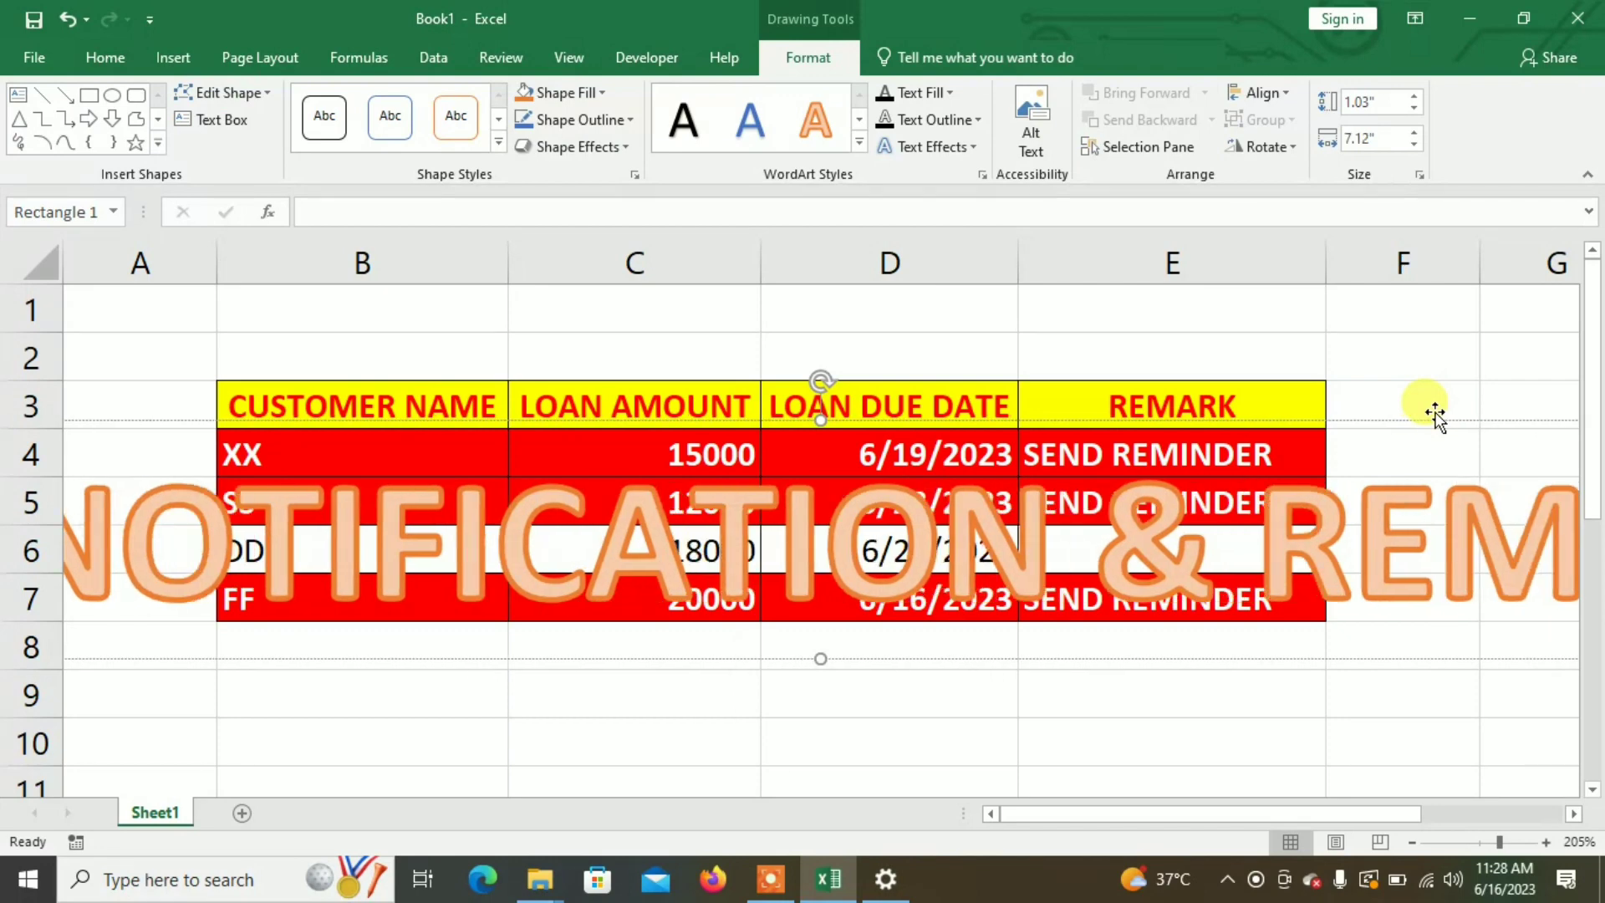
{"action": "type", "text": "INDER "}
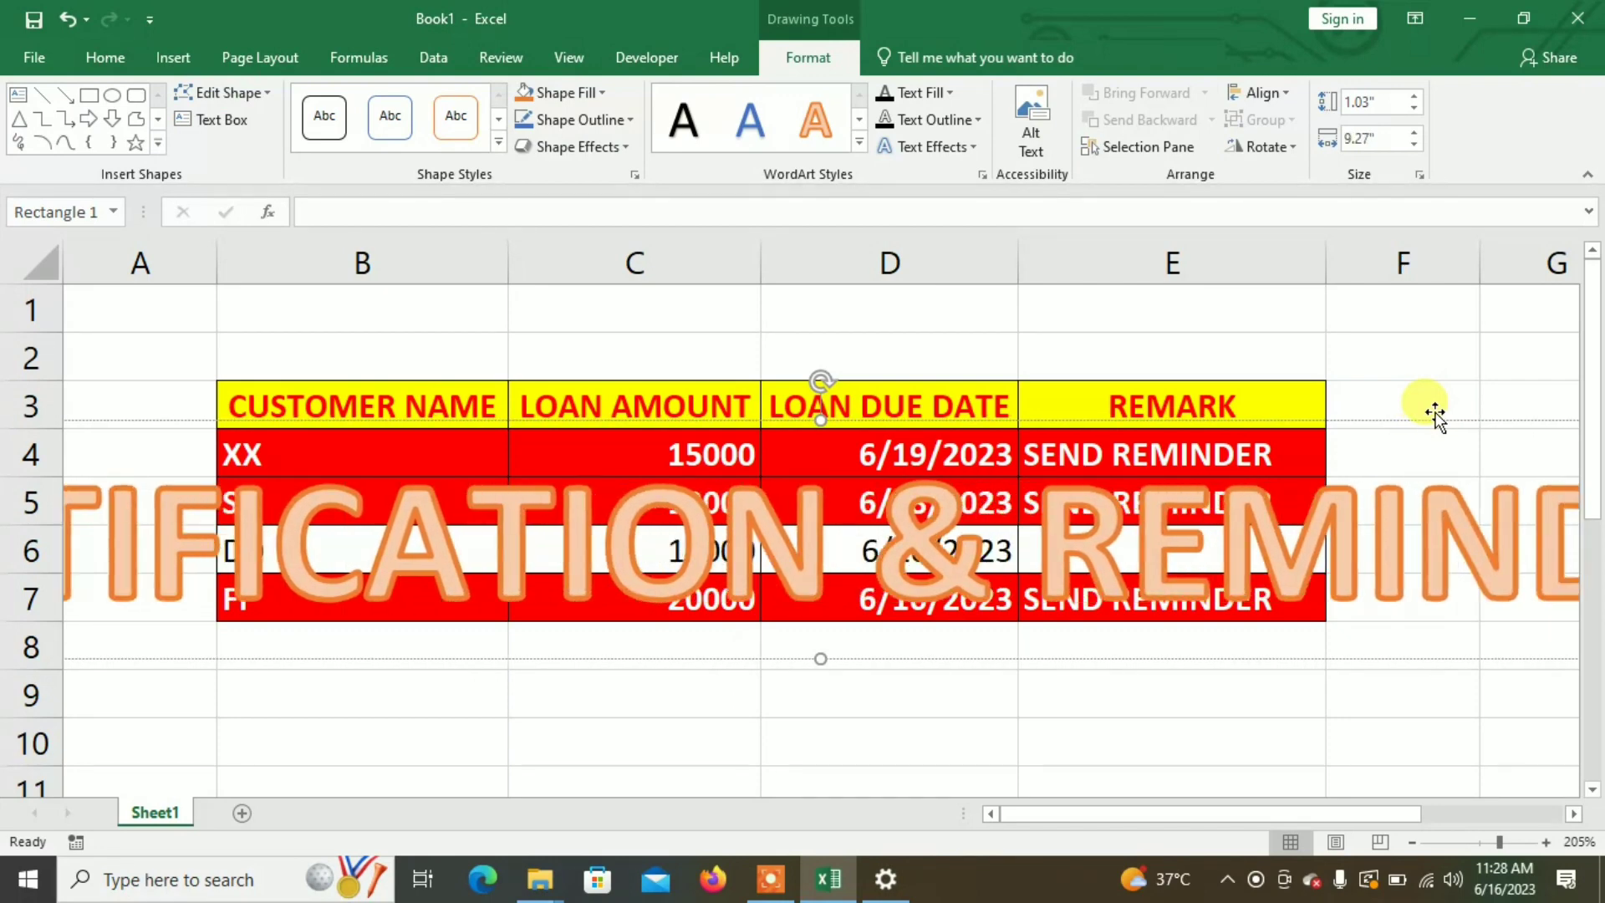
{"action": "type", "text": "WITH CE"}
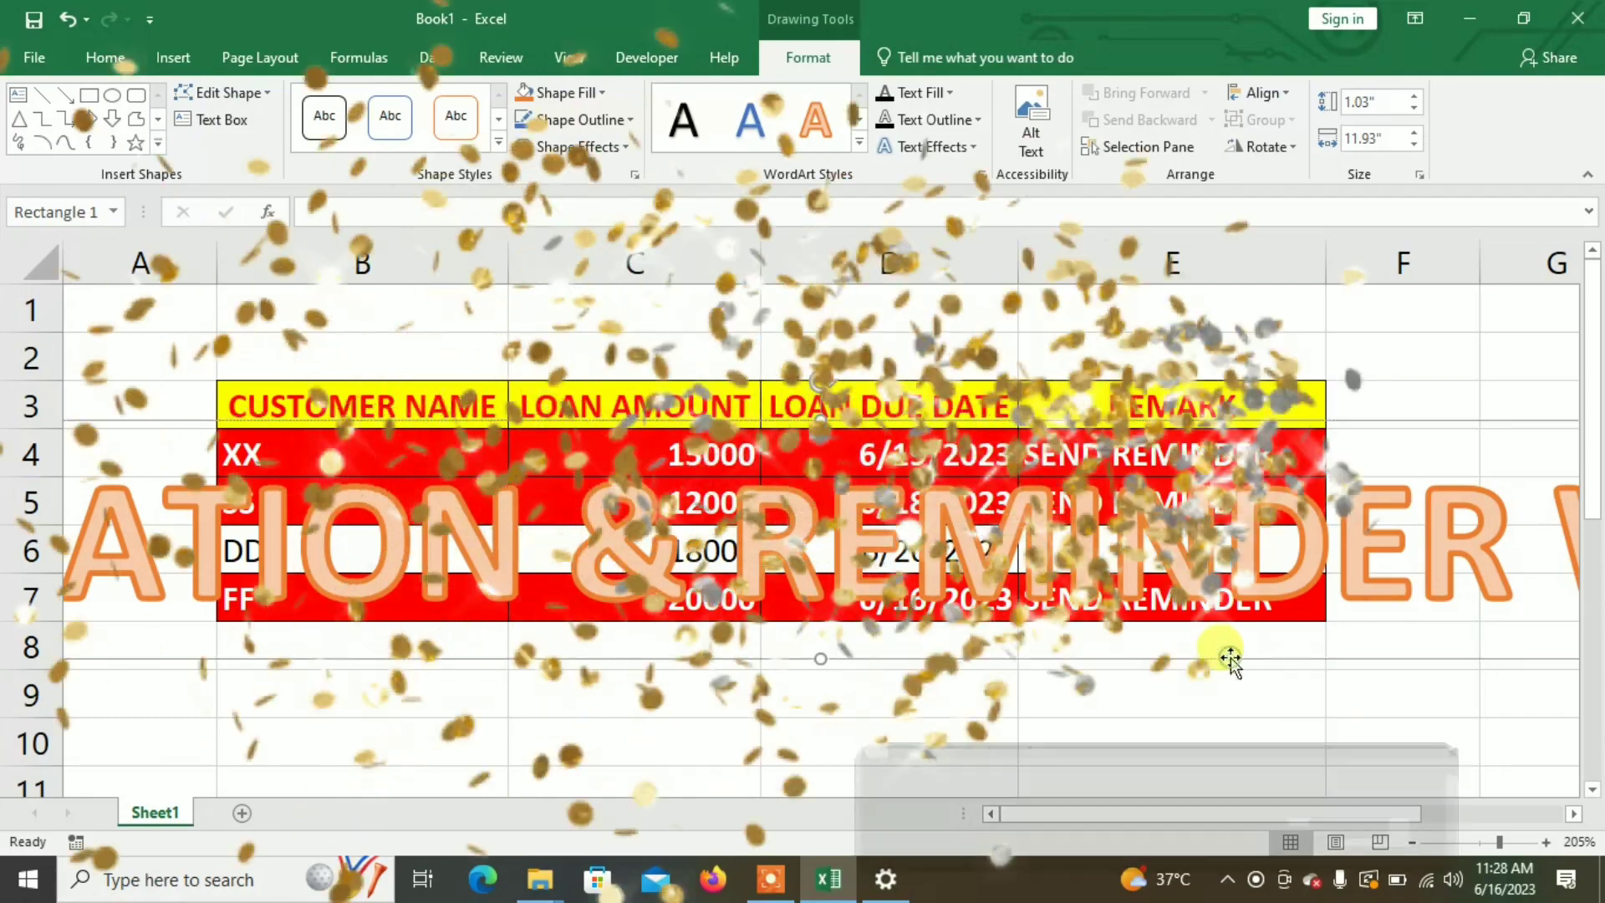
Shrink the WordArt title's font until its box is about 5.41 inches wide and 0.51 inches high
{"action": "key", "text": "ctrl+shift+less"}
{"action": "key", "text": "ctrl+shift+less"}
{"action": "key", "text": "ctrl+shift+less"}
{"action": "key", "text": "ctrl+shift+less"}
{"action": "key", "text": "ctrl+shift+less"}
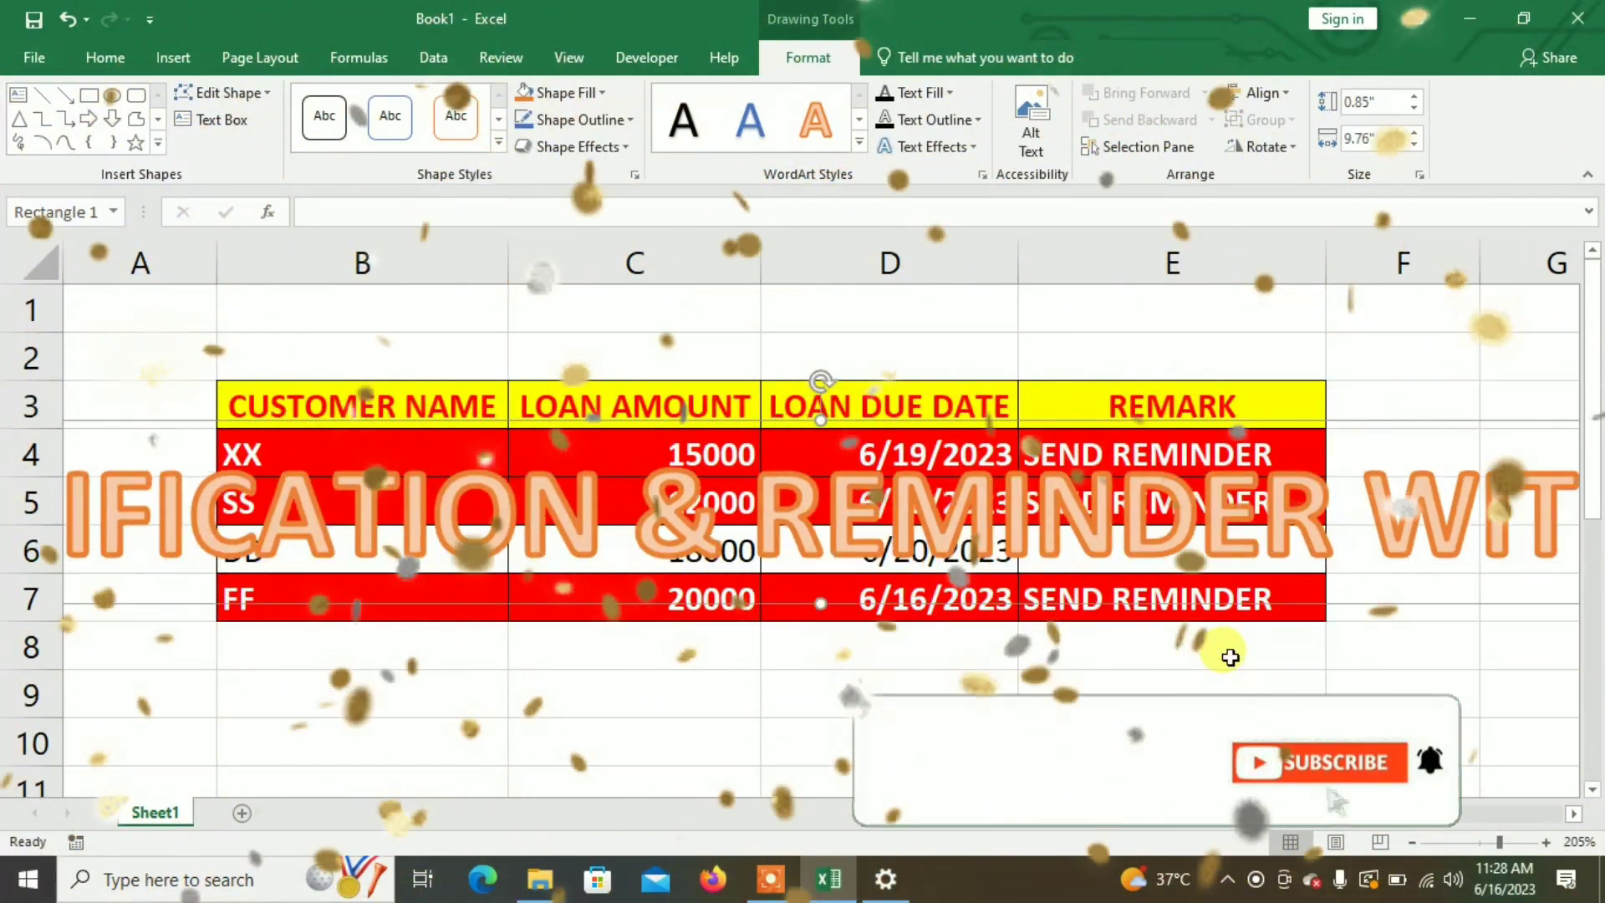
{"action": "key", "text": "ctrl+shift+less"}
{"action": "key", "text": "ctrl+shift+less"}
{"action": "key", "text": "ctrl+shift+less"}
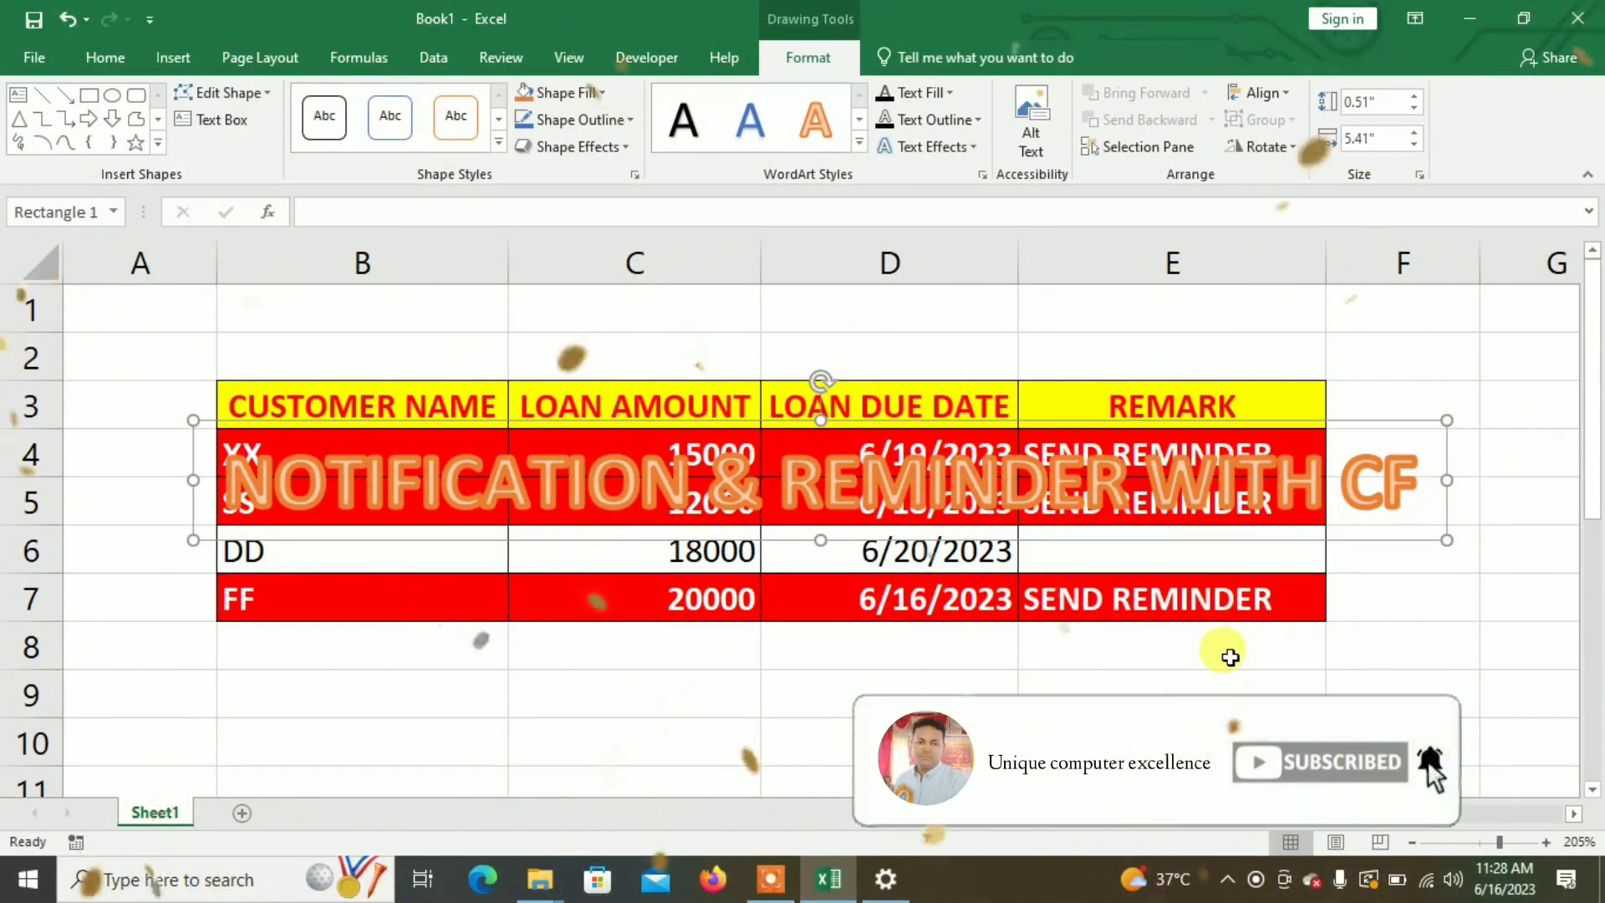
{"action": "left_click_drag", "start_coordinate": [1323, 554], "coordinate": [1270, 532]}
{"action": "scroll", "coordinate": [1254, 563], "scroll_direction": "up", "scroll_amount": 2}
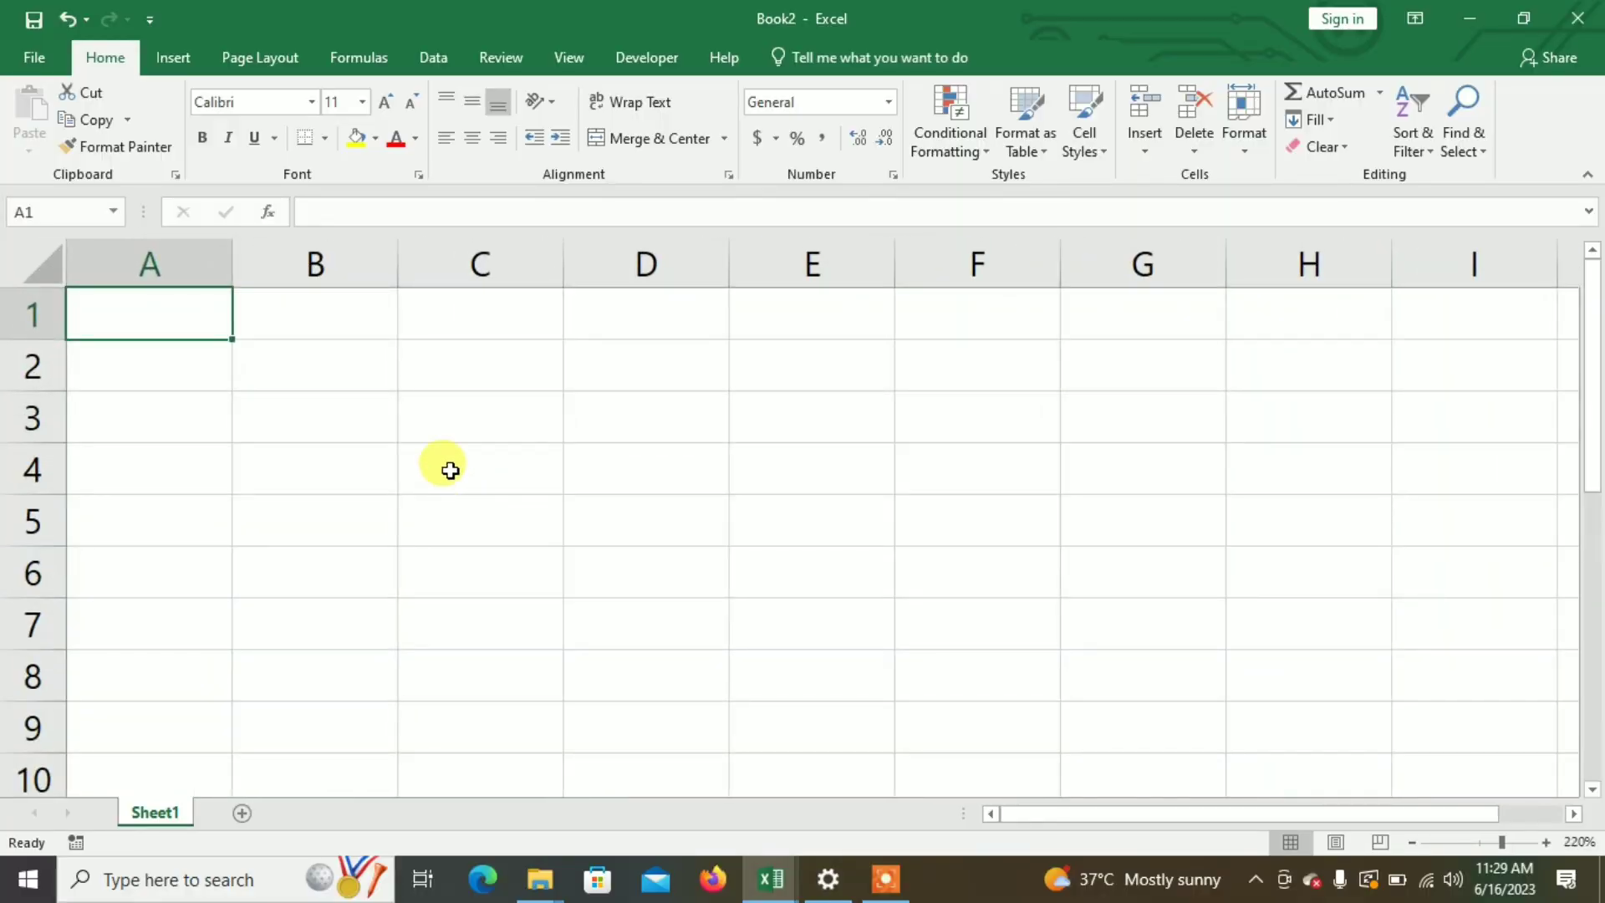
Widen columns C and D in the blank workbook Book2, with cell C3 selected for the first heading
{"action": "left_click", "coordinate": [423, 428]}
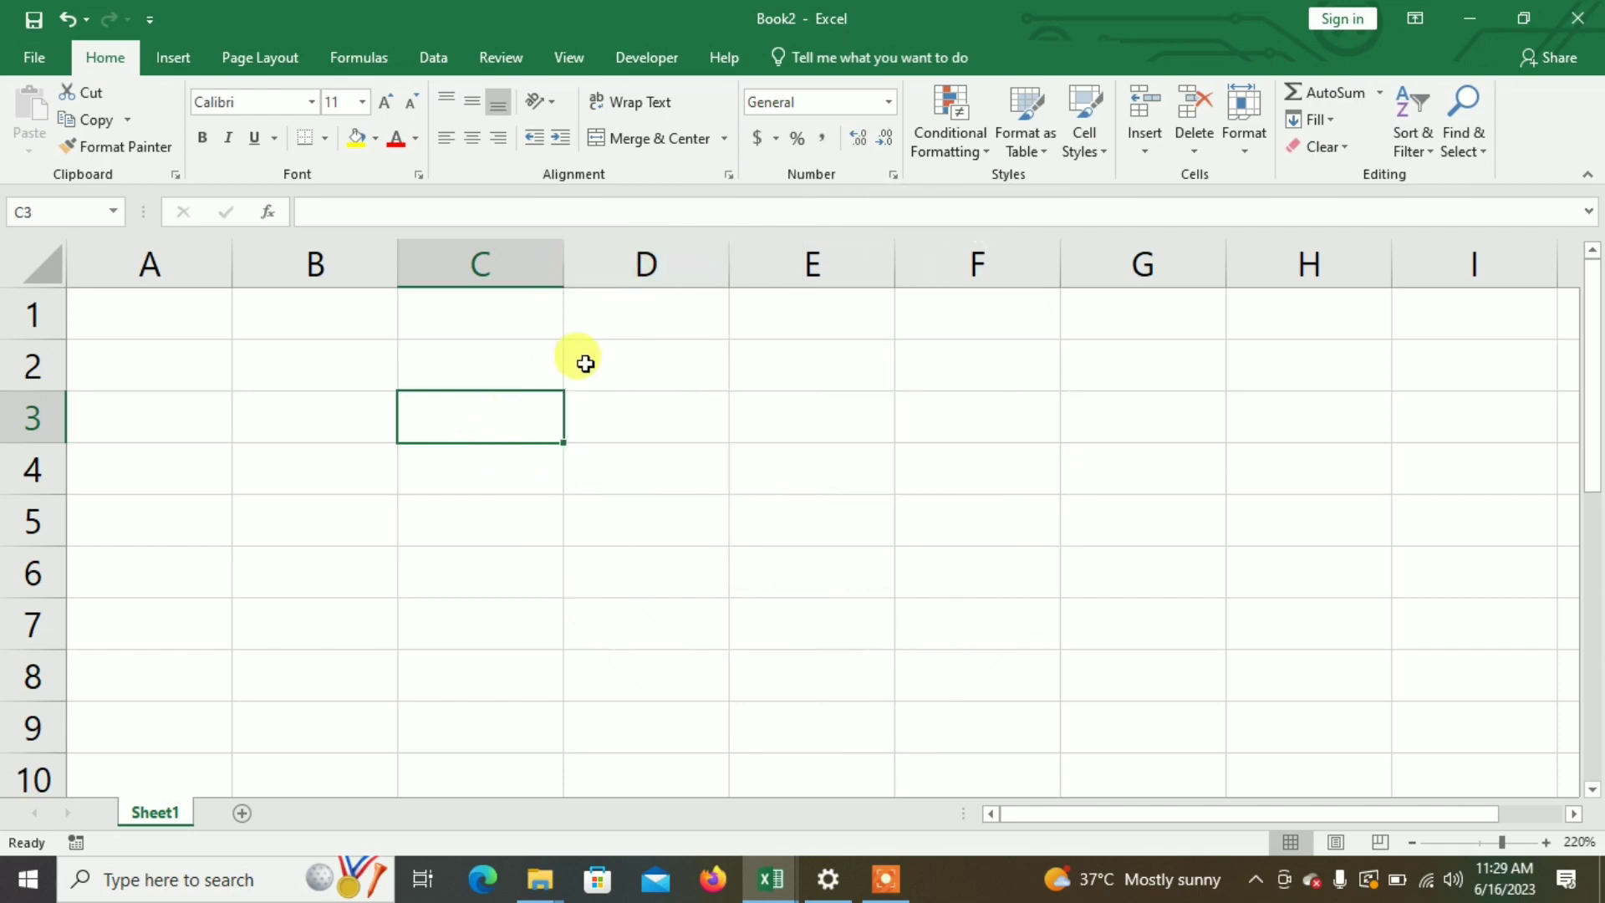
{"action": "left_click_drag", "start_coordinate": [563, 258], "coordinate": [626, 268]}
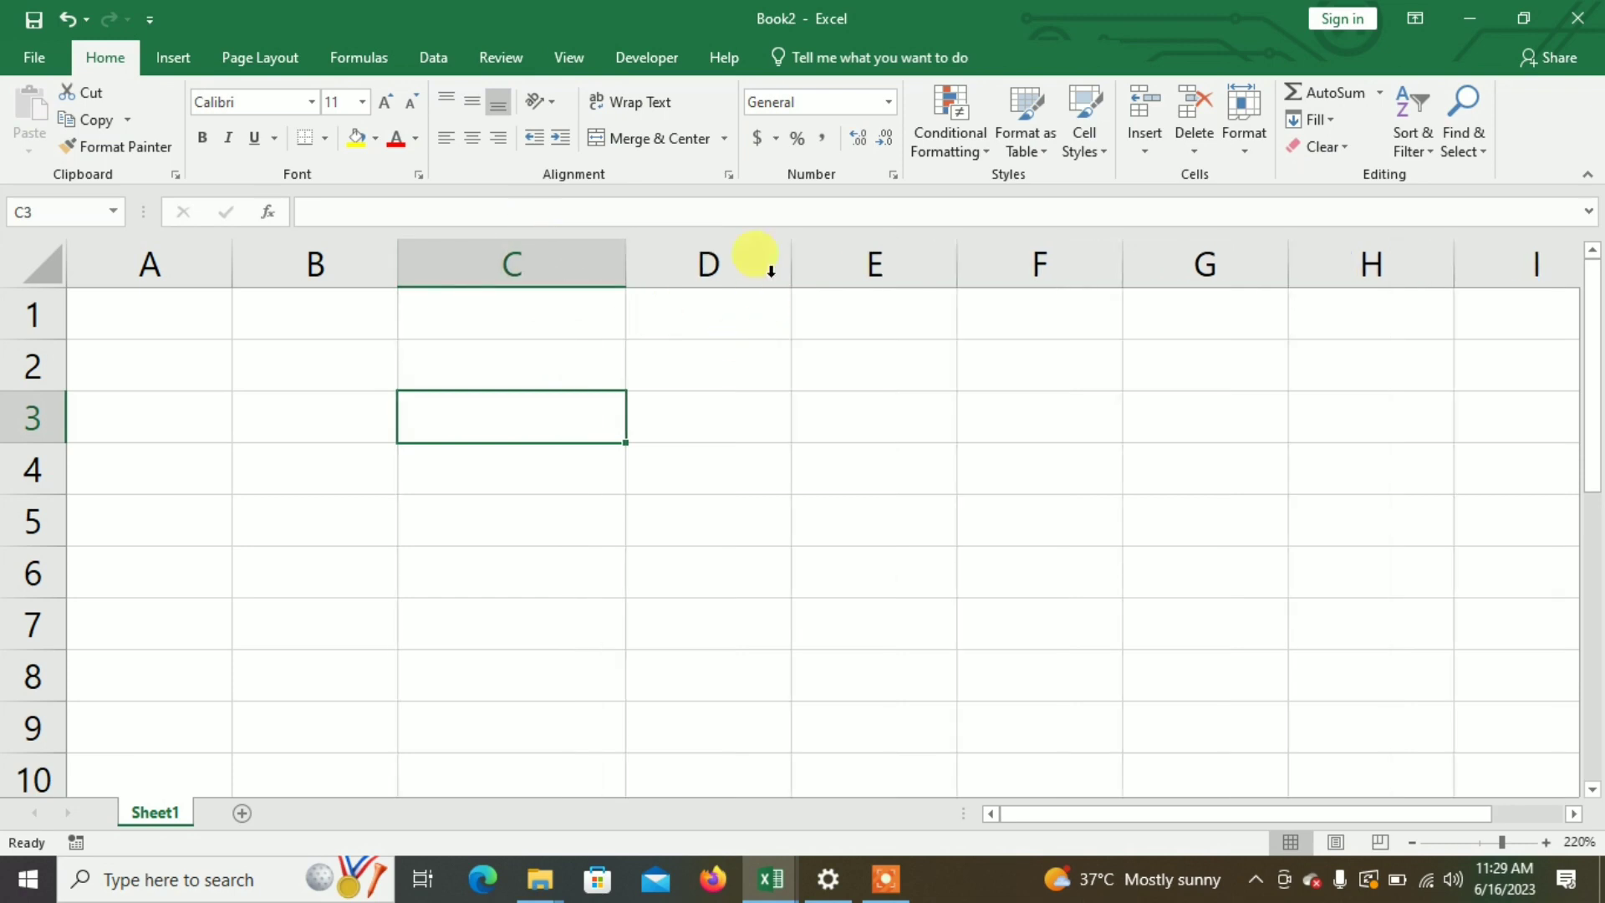
{"action": "left_click_drag", "start_coordinate": [790, 268], "coordinate": [857, 268]}
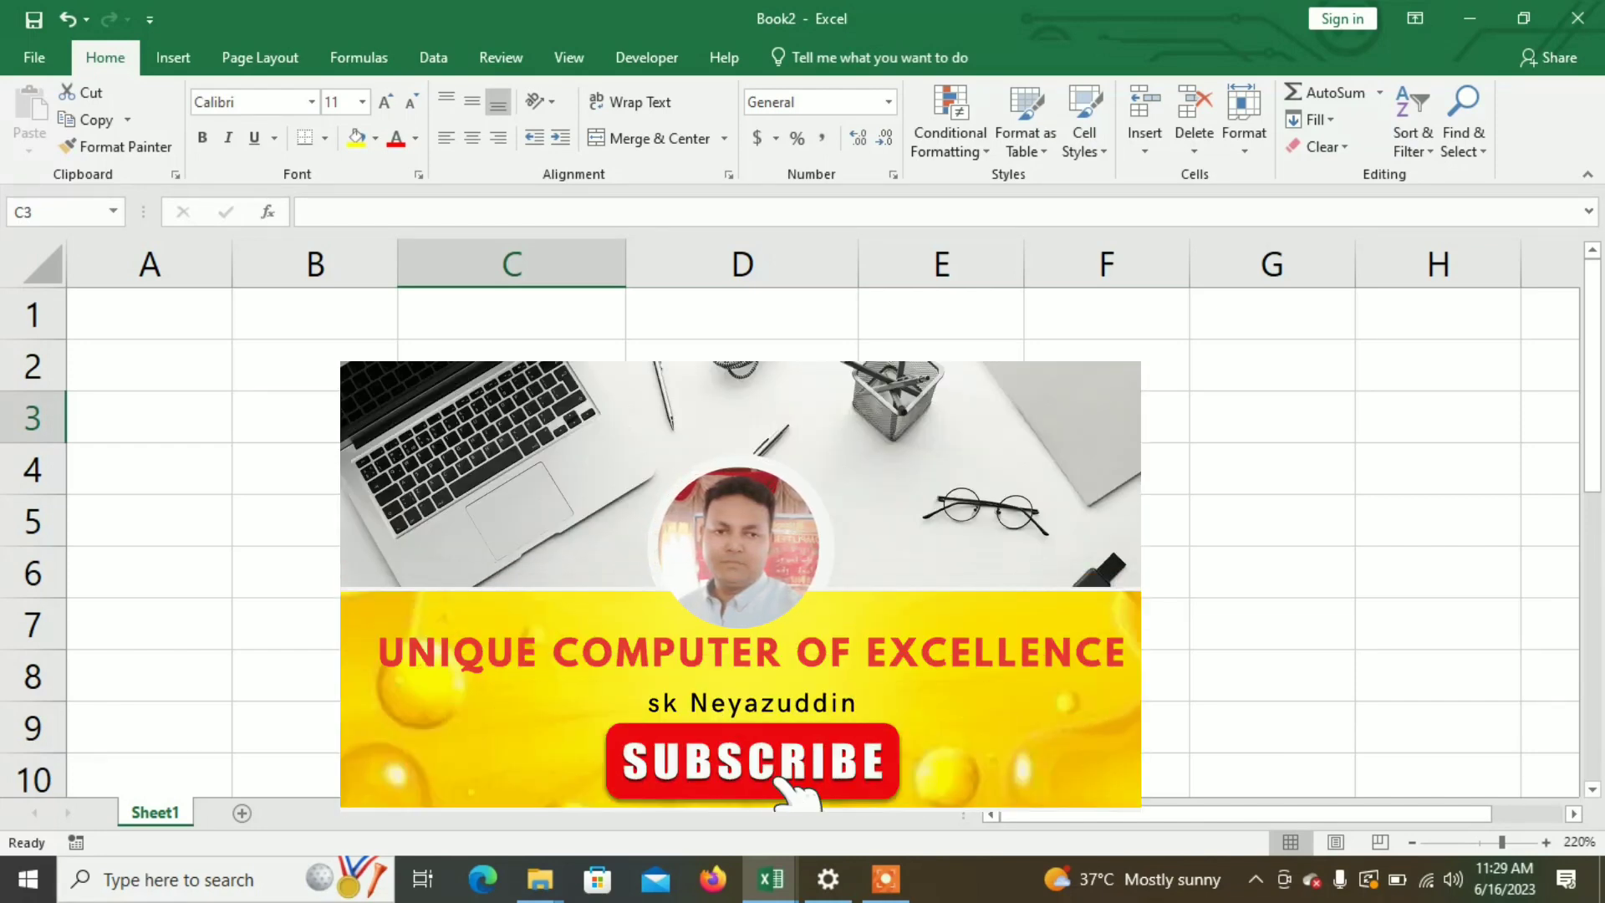
{"action": "type", "text": "ST"}
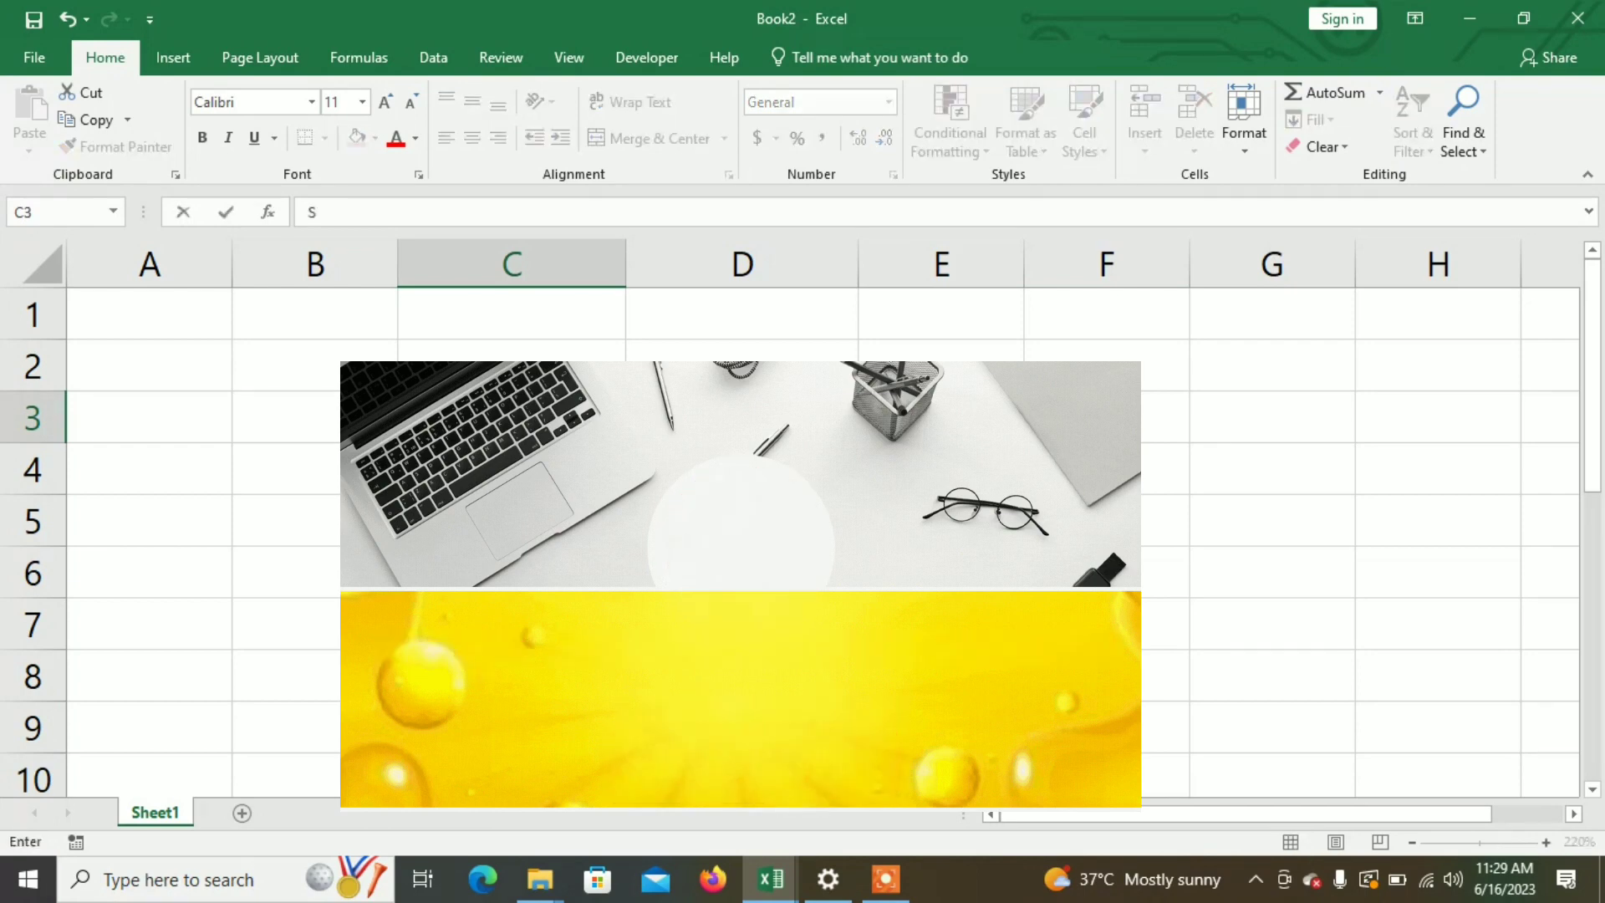
{"action": "key", "text": "BackSpace"}
{"action": "key", "text": "BackSpace"}
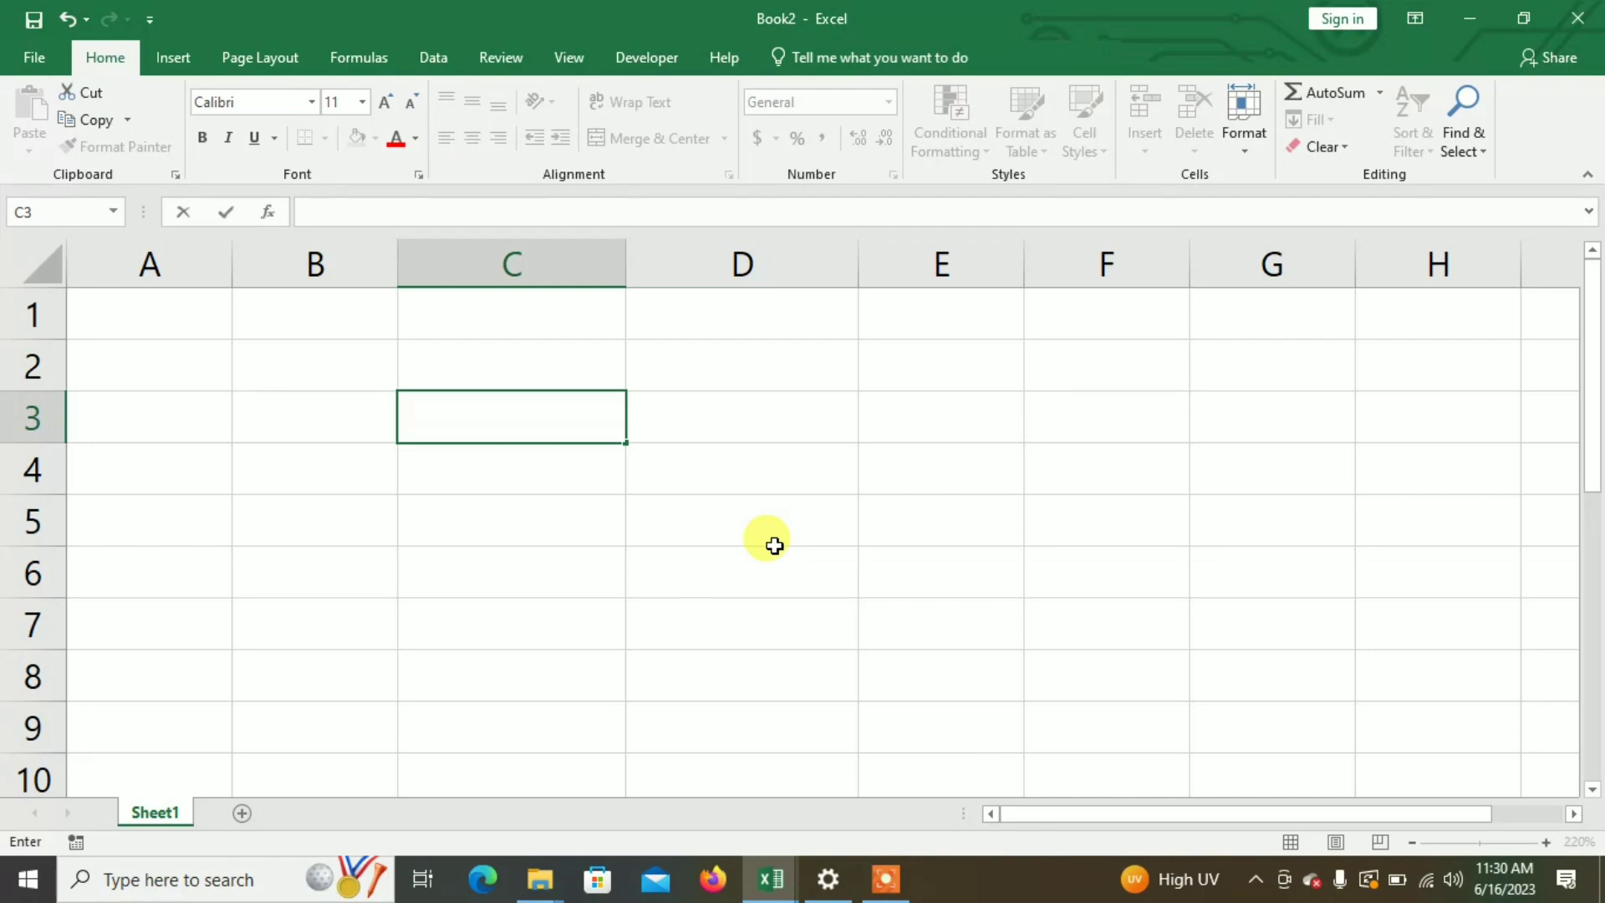
Enter the heading PRODUCT_ID in cell C3
{"action": "type", "text": "PRODICT"}
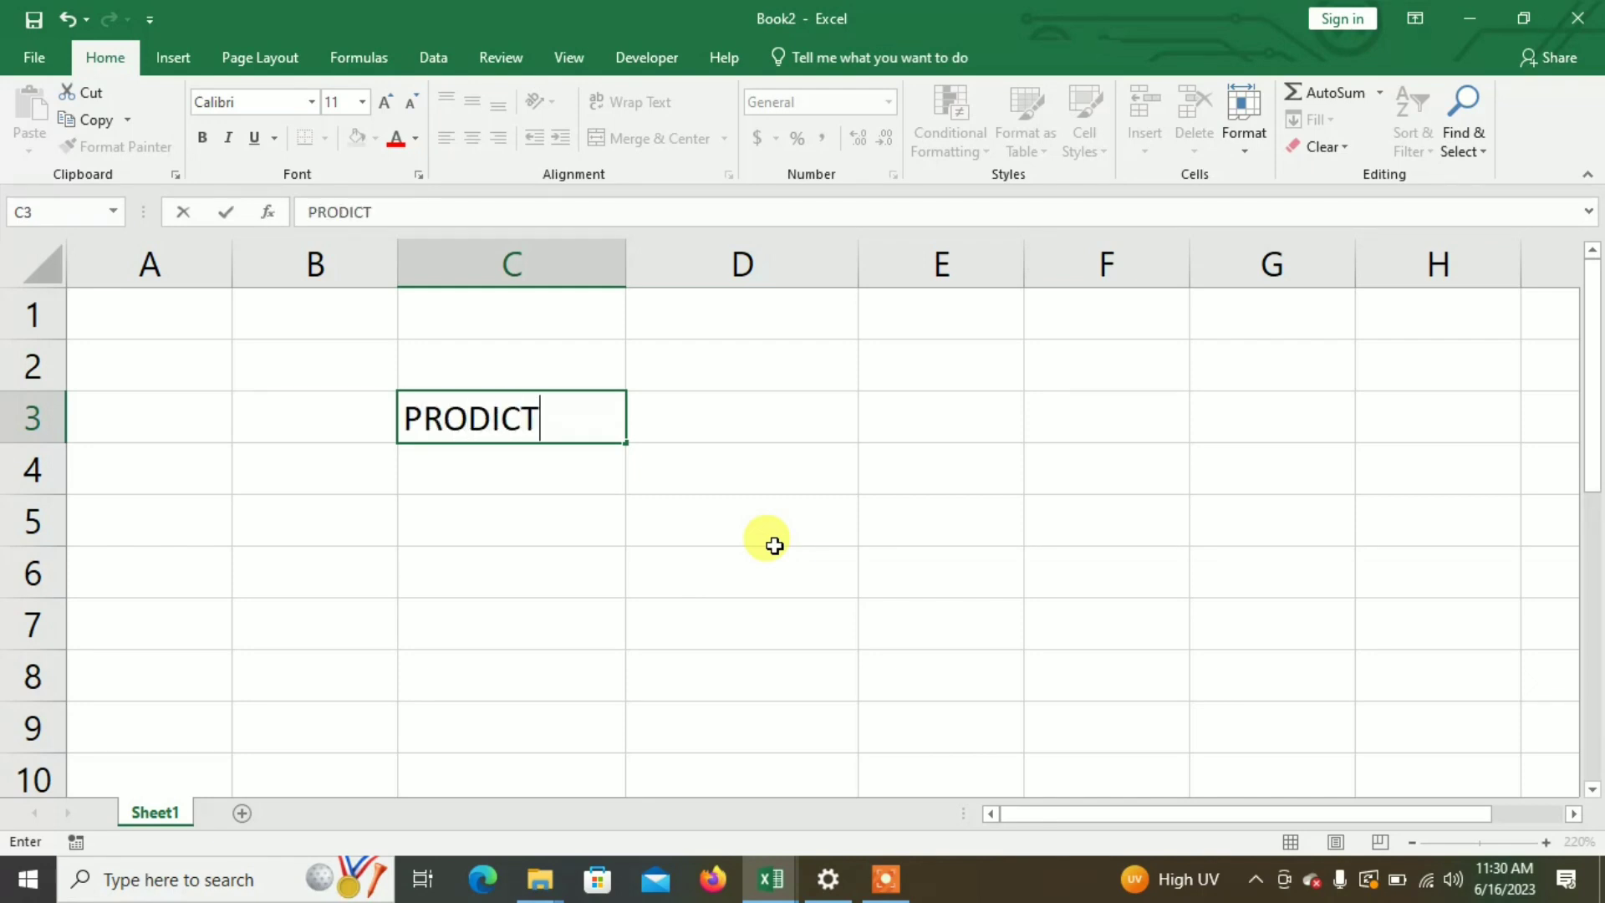
{"action": "key", "text": "BackSpace"}
{"action": "key", "text": "BackSpace"}
{"action": "key", "text": "BackSpace"}
{"action": "type", "text": "UCT_"}
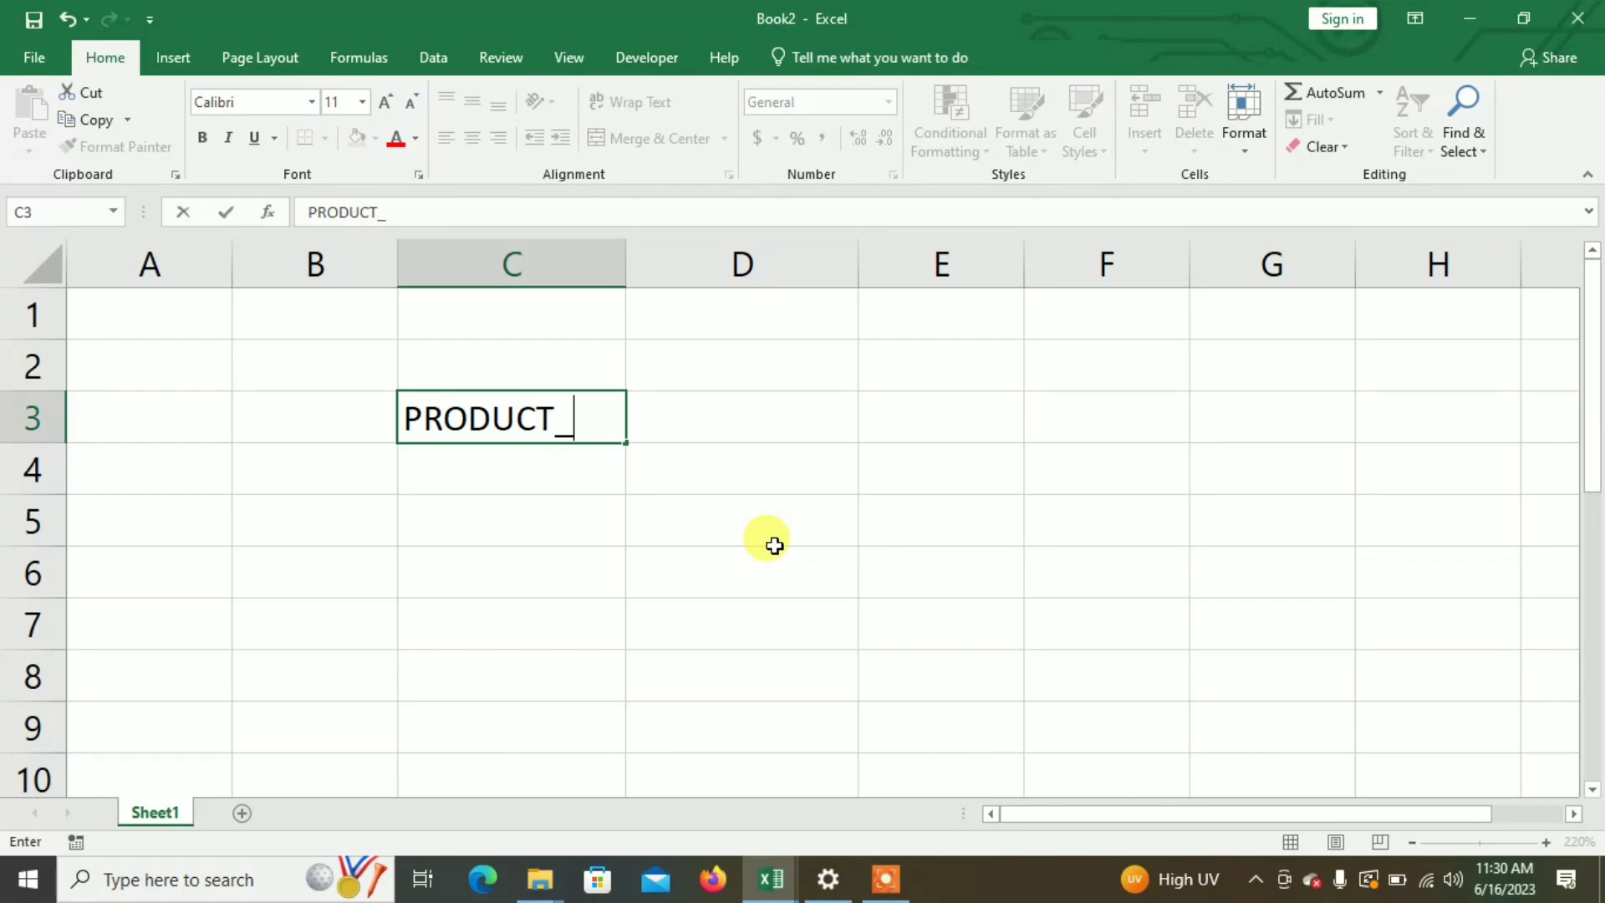
{"action": "type", "text": "ID"}
{"action": "key", "text": "Tab"}
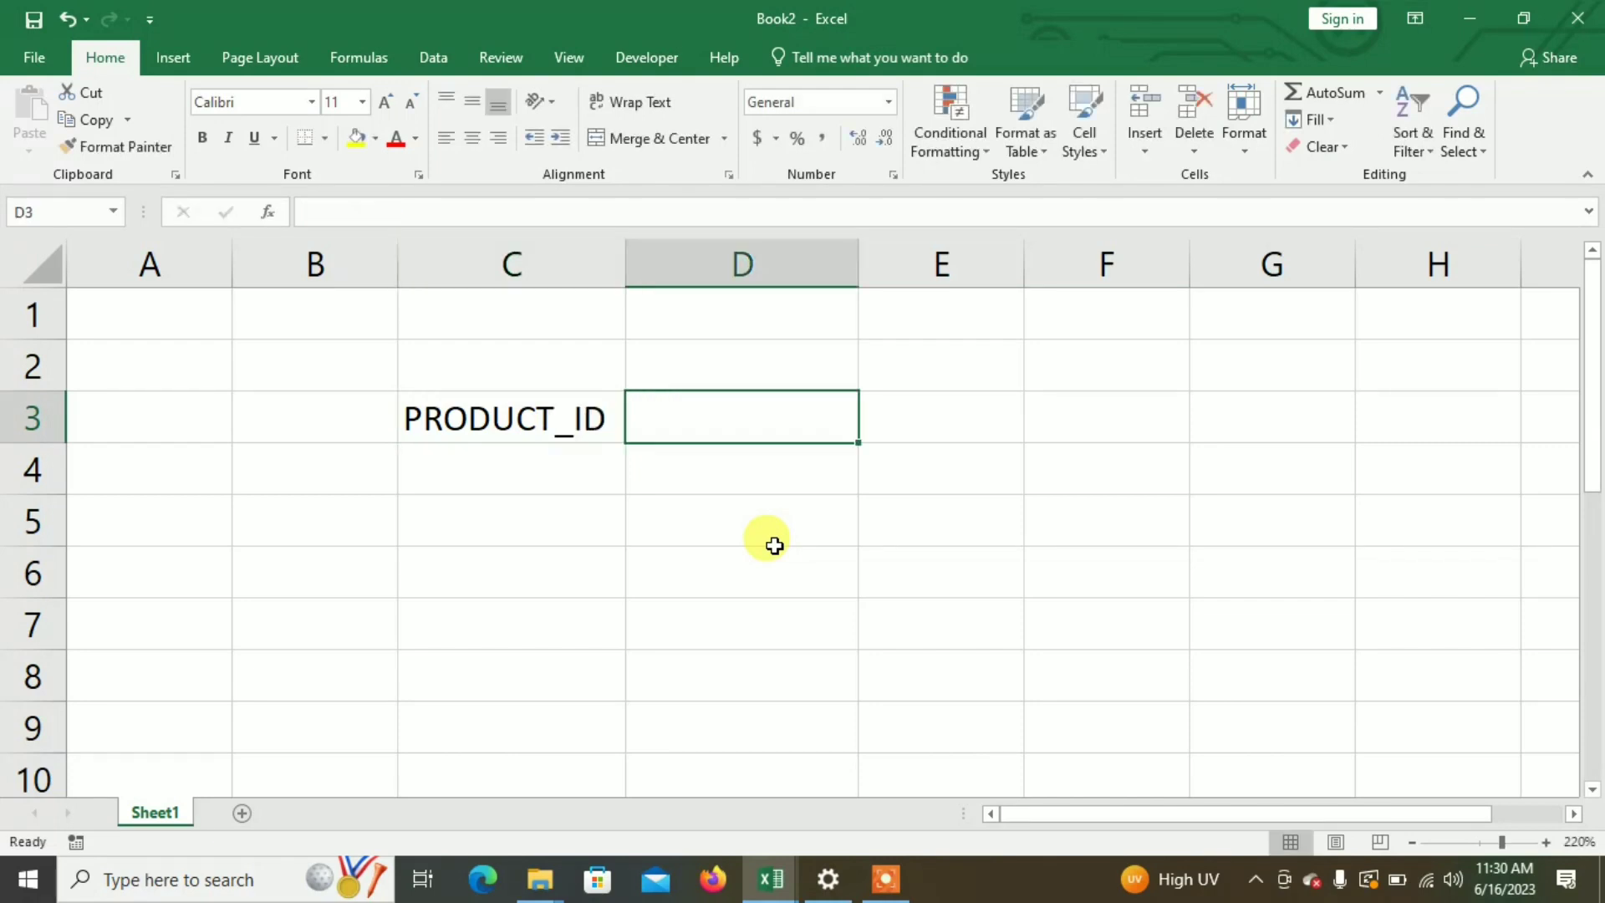
Add the headings DESCRIPTION in D3 and STOCK IN HAND in E3, widening column E to fit its heading
{"action": "type", "text": "DESCRI"}
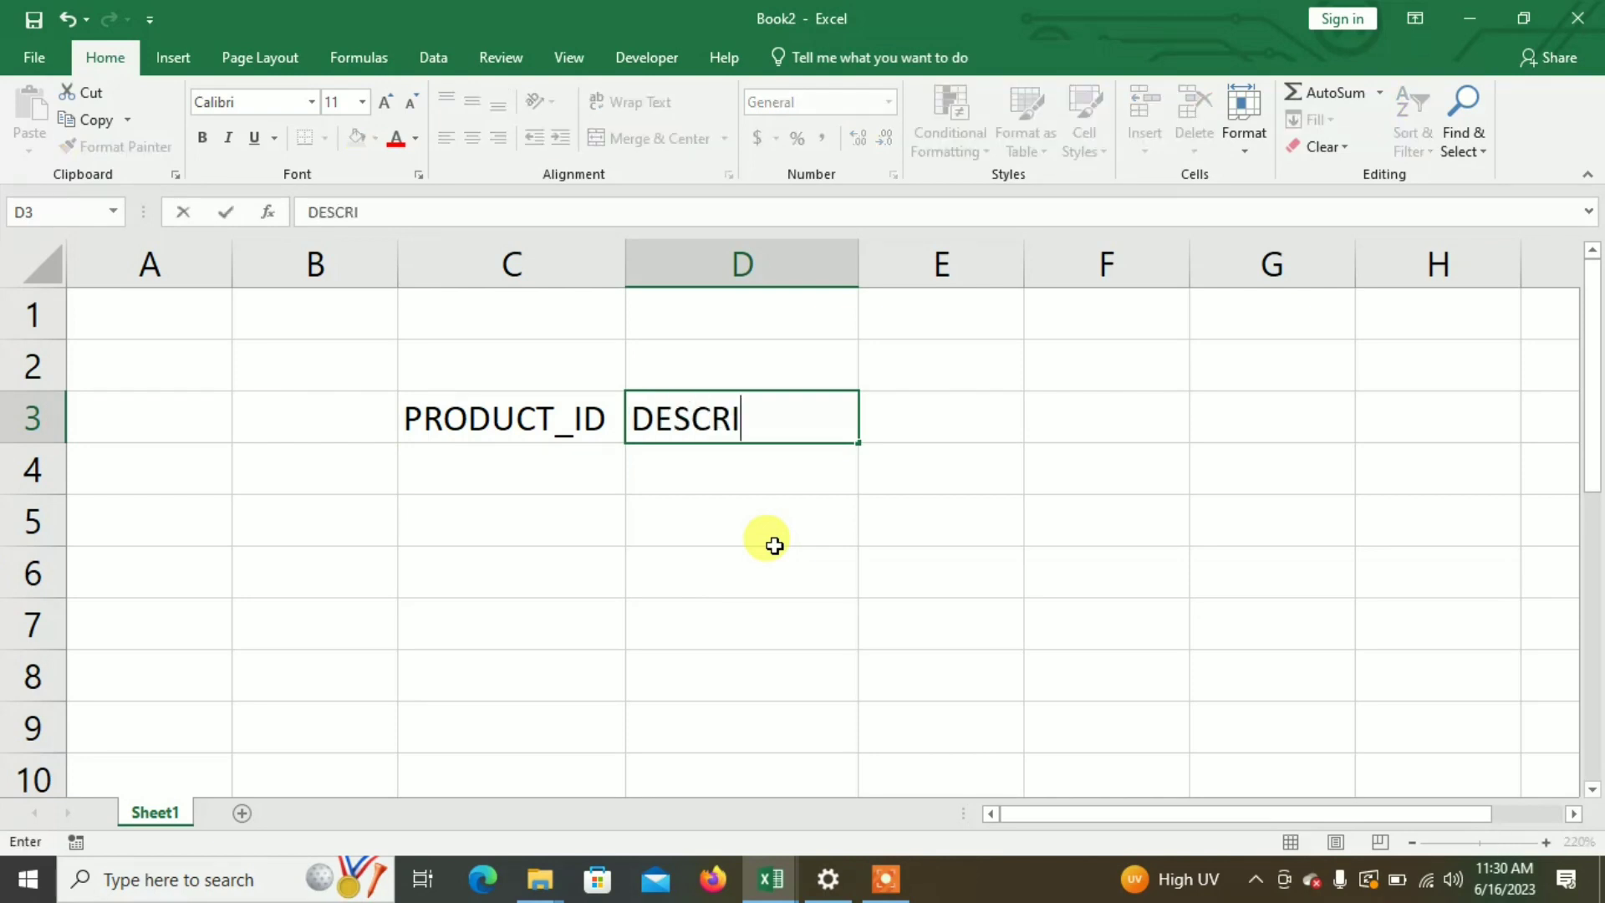
{"action": "type", "text": "PTION"}
{"action": "key", "text": "Tab"}
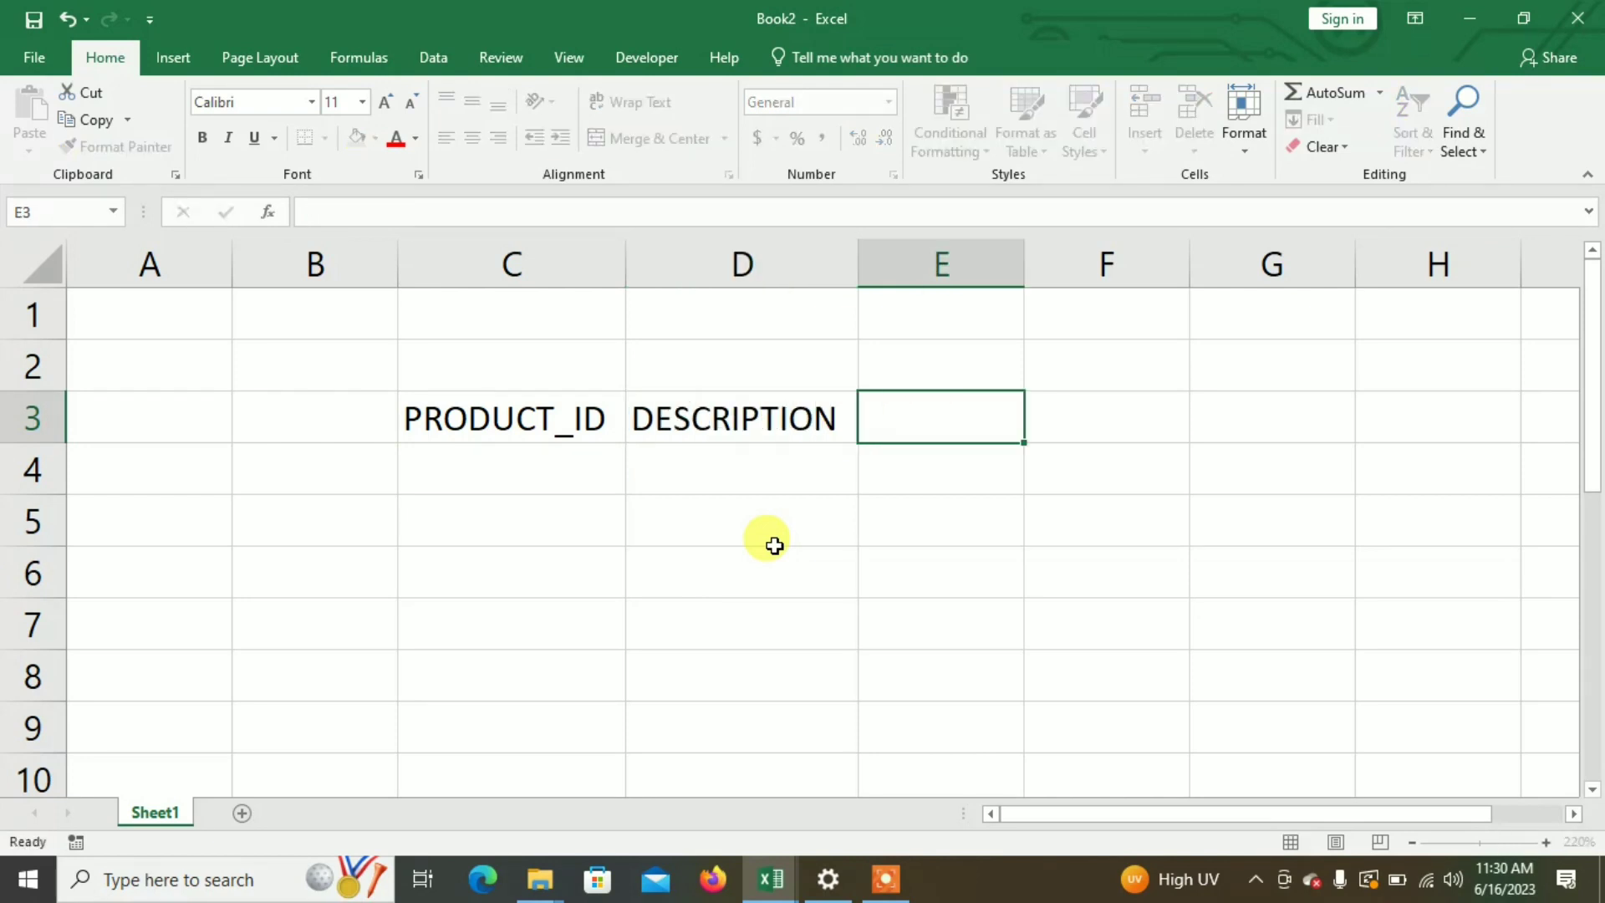
{"action": "type", "text": "STOCK "}
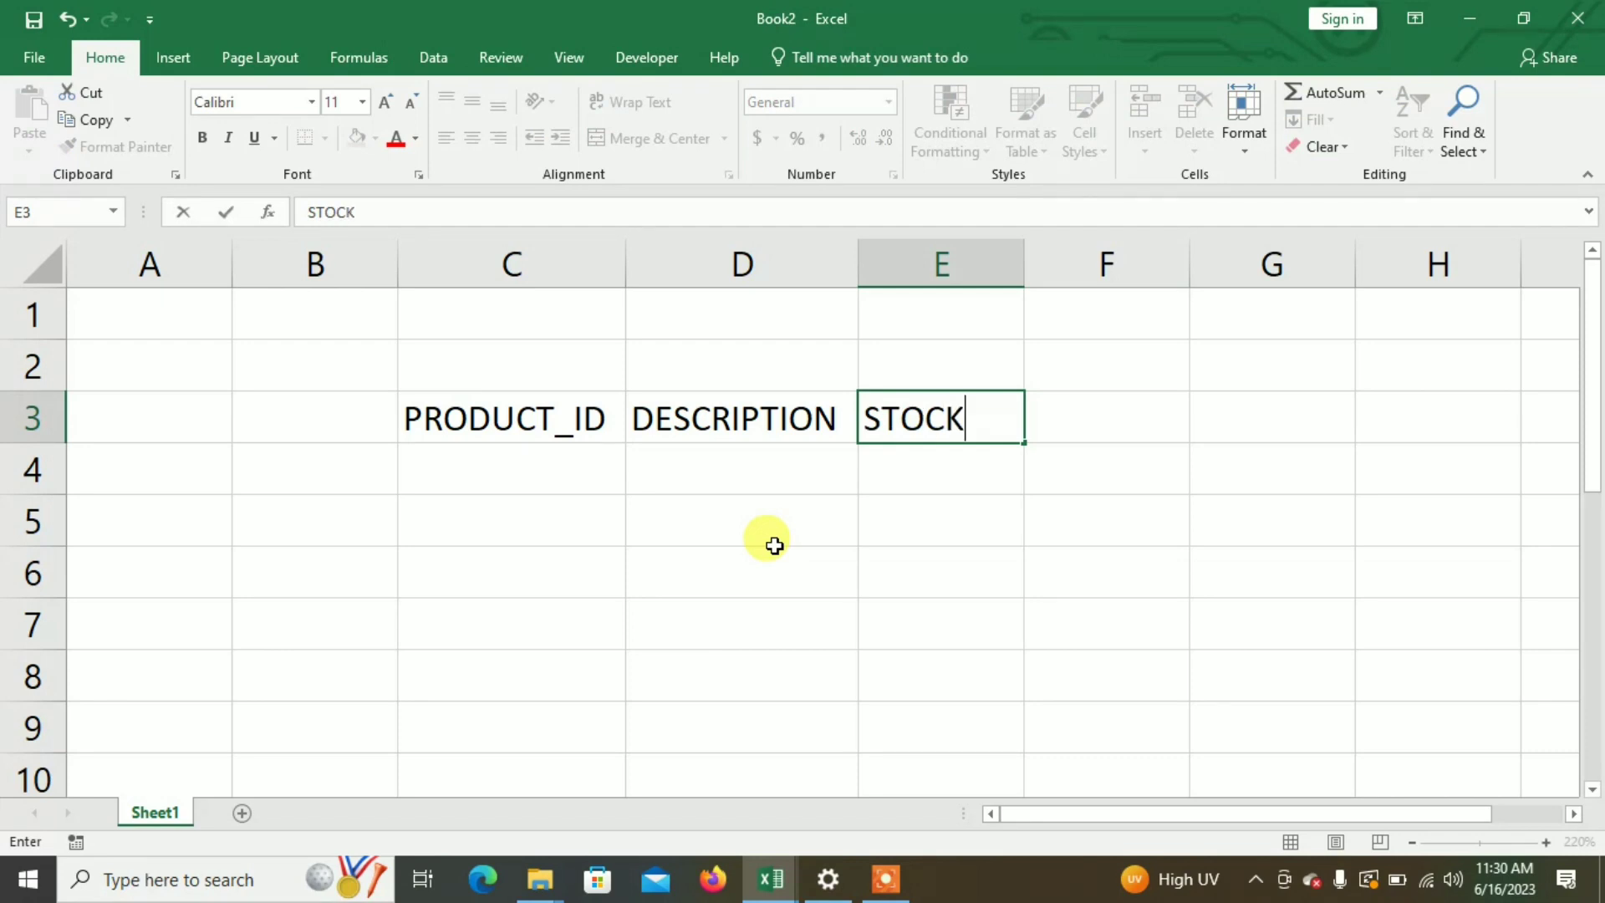
{"action": "type", "text": "IN "}
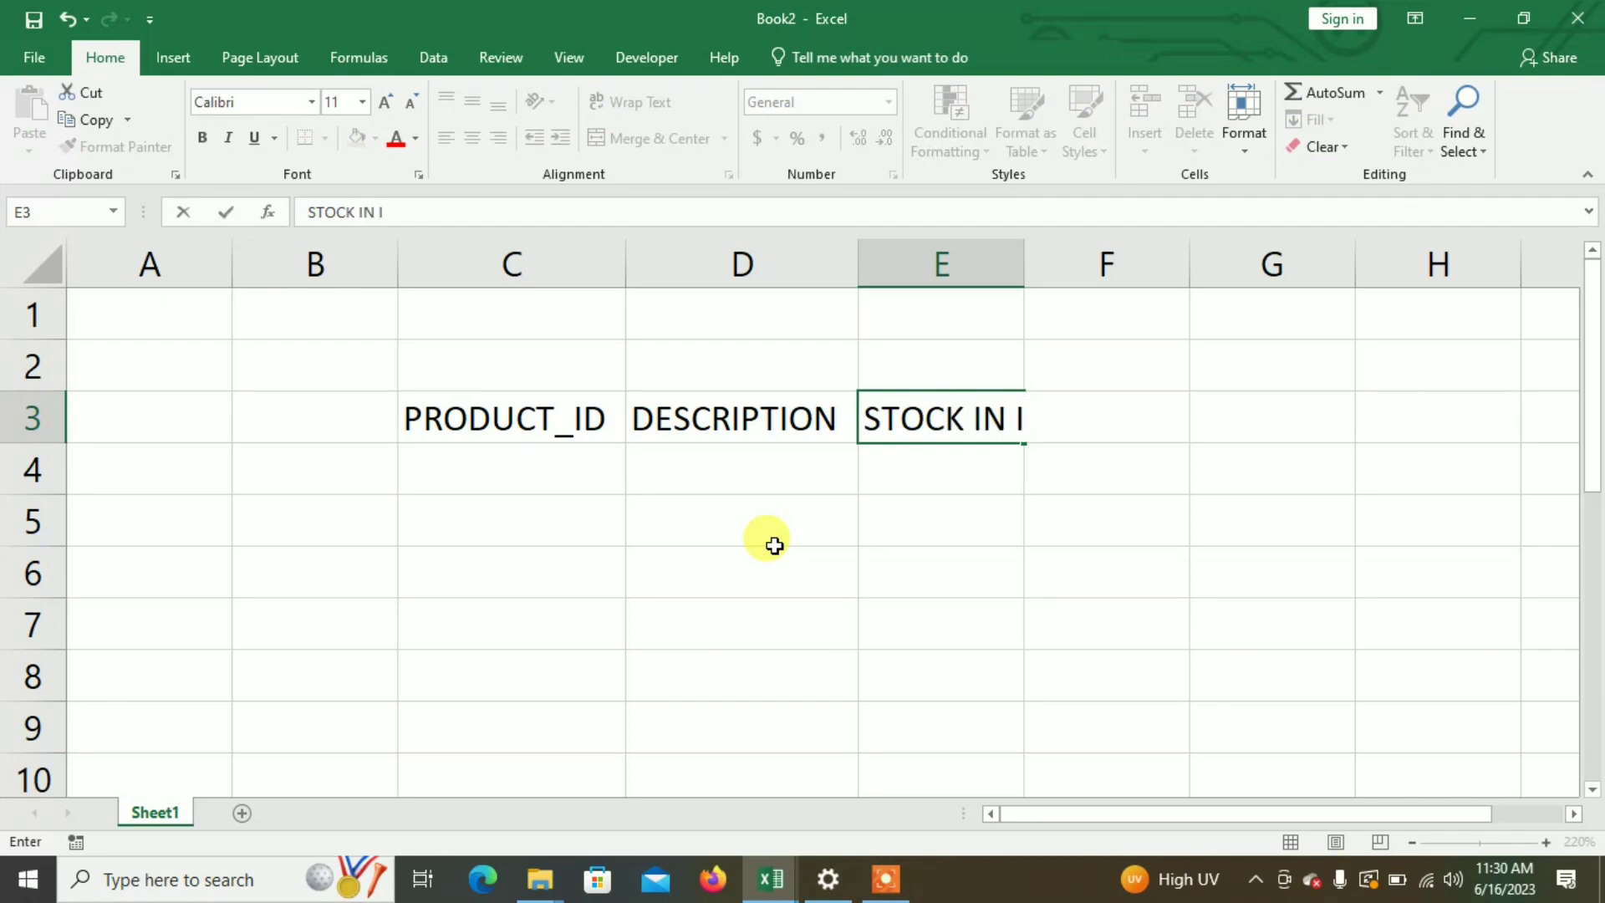
{"action": "type", "text": "HAND"}
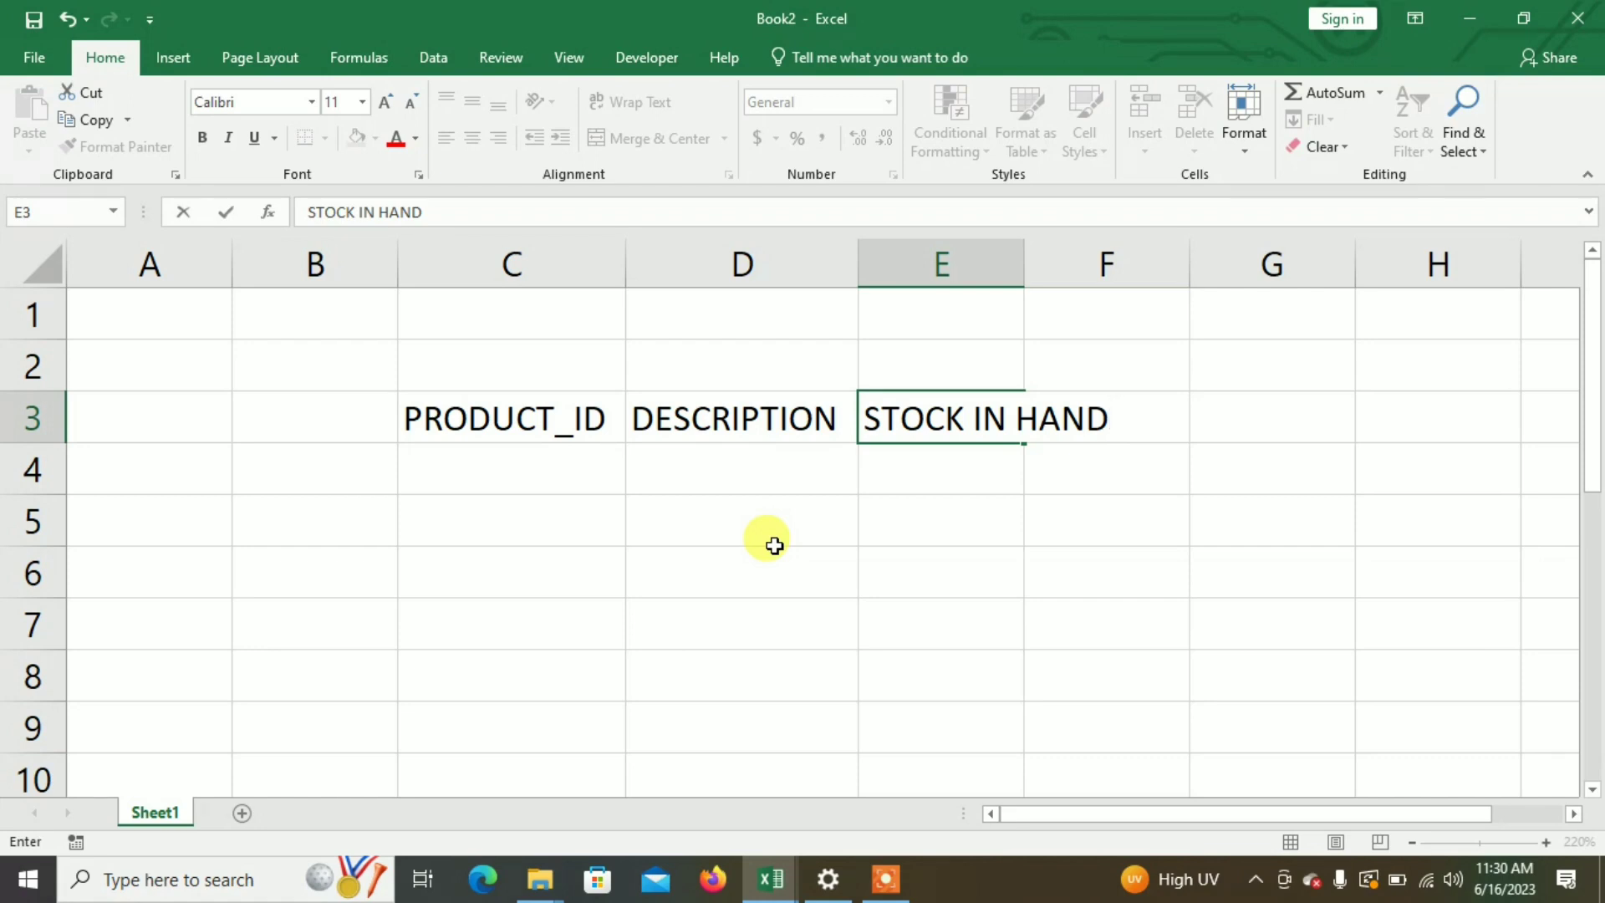
{"action": "left_click", "coordinate": [721, 523]}
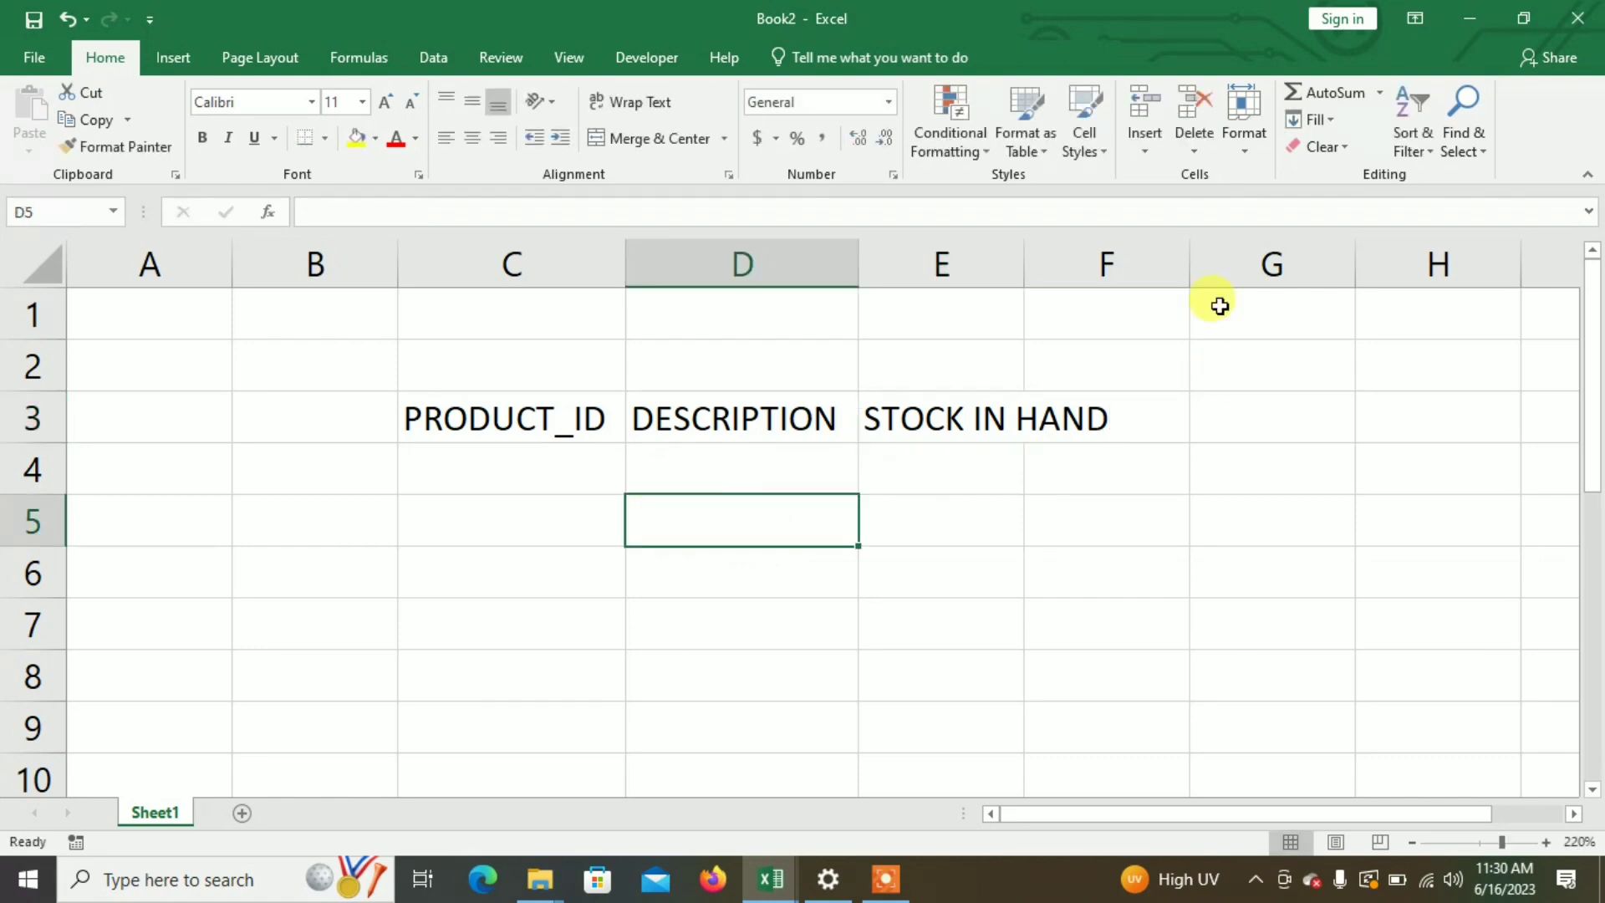
{"action": "left_click_drag", "start_coordinate": [1028, 277], "coordinate": [1130, 272]}
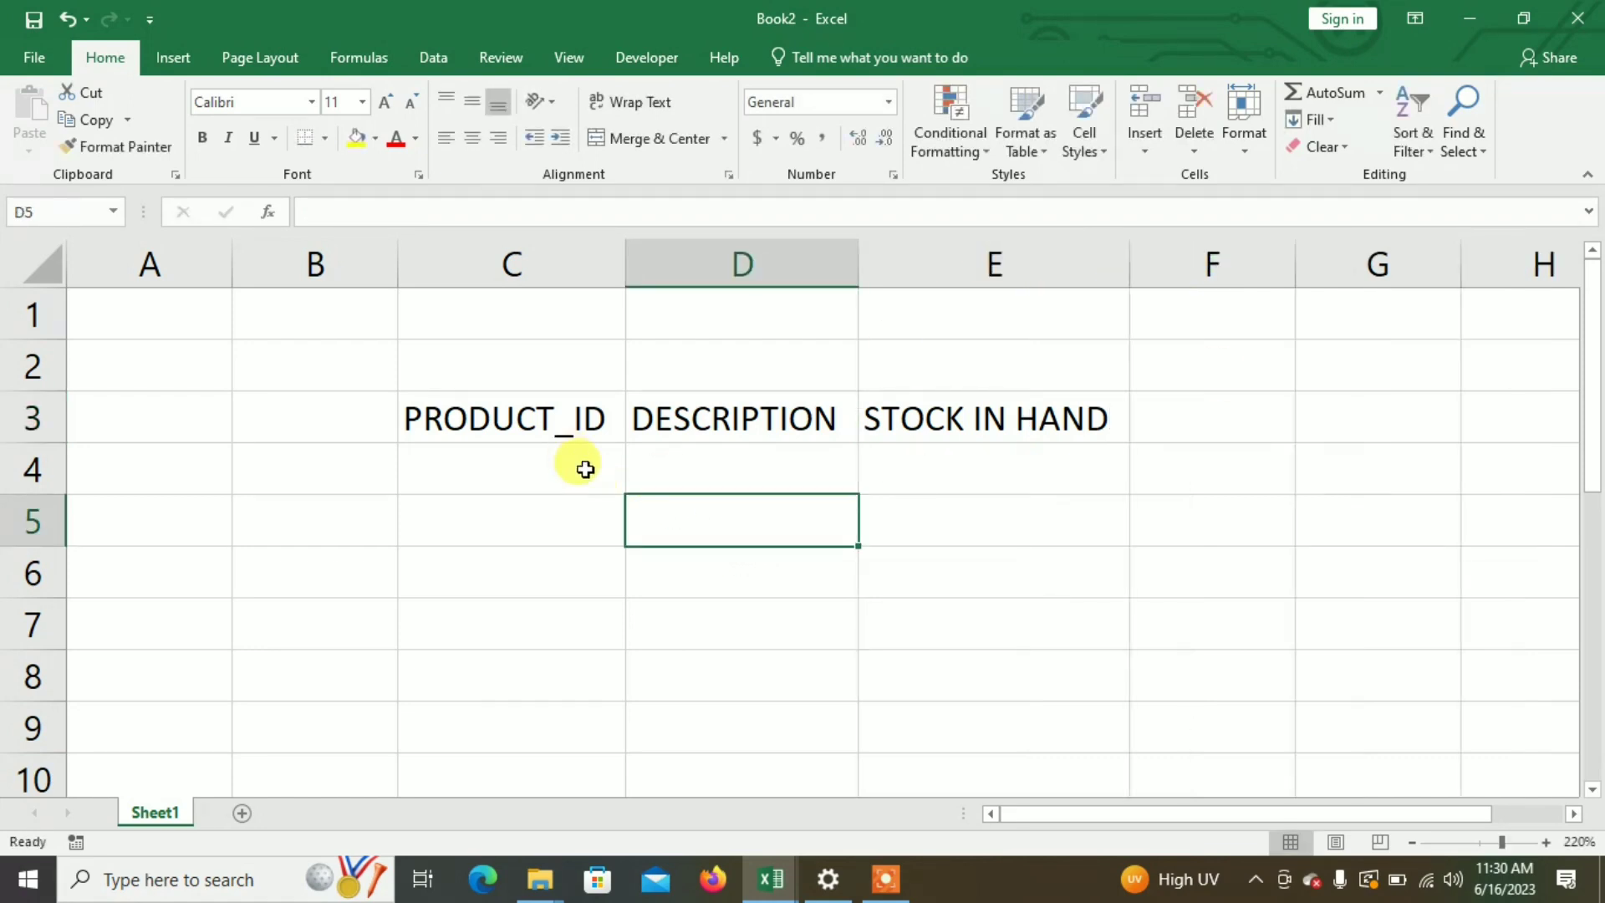
Enter product IDs P001 and P002 in C4:C5 and fill the series down to P005 in C8
{"action": "left_click", "coordinate": [584, 466]}
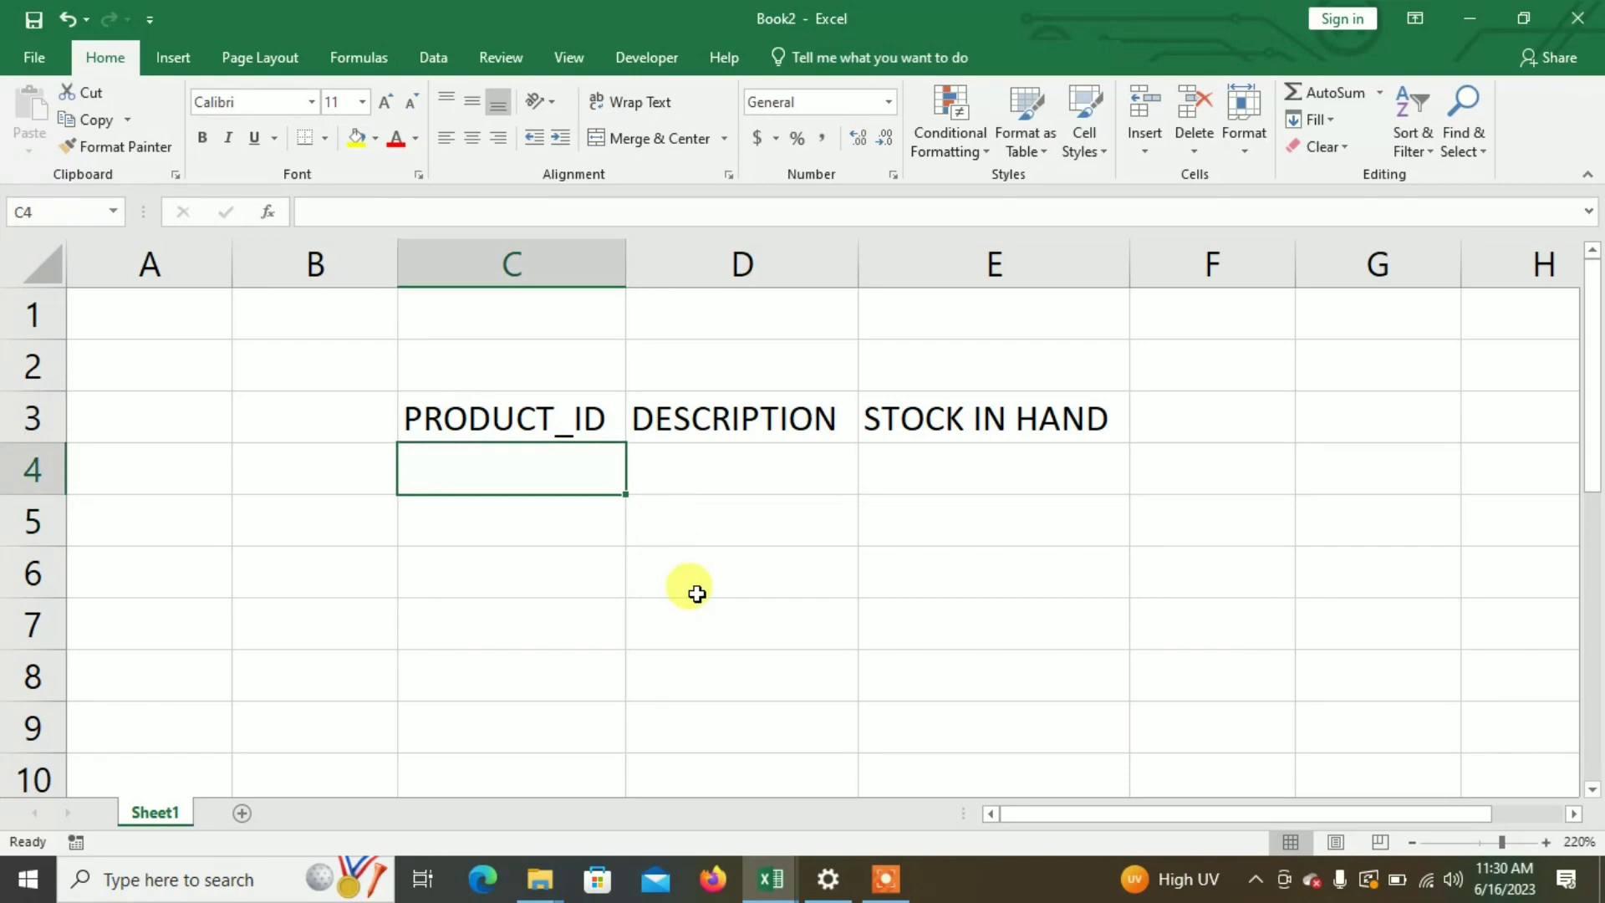
{"action": "type", "text": "PO"}
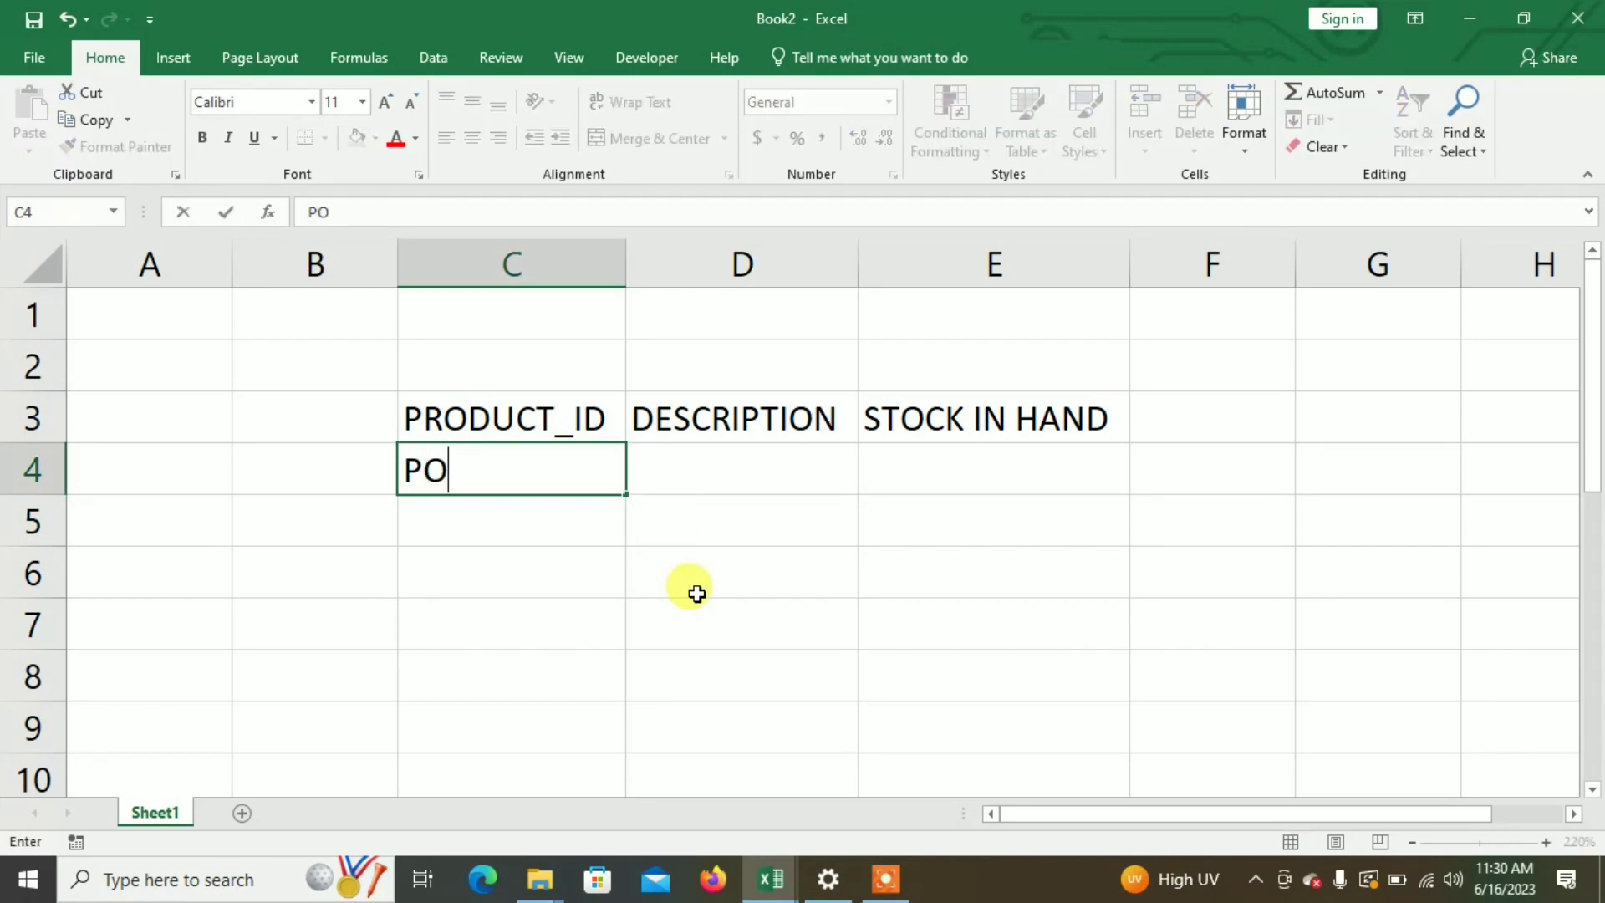
{"action": "key", "text": "BackSpace"}
{"action": "type", "text": "001"}
{"action": "key", "text": "Return"}
{"action": "type", "text": "P"}
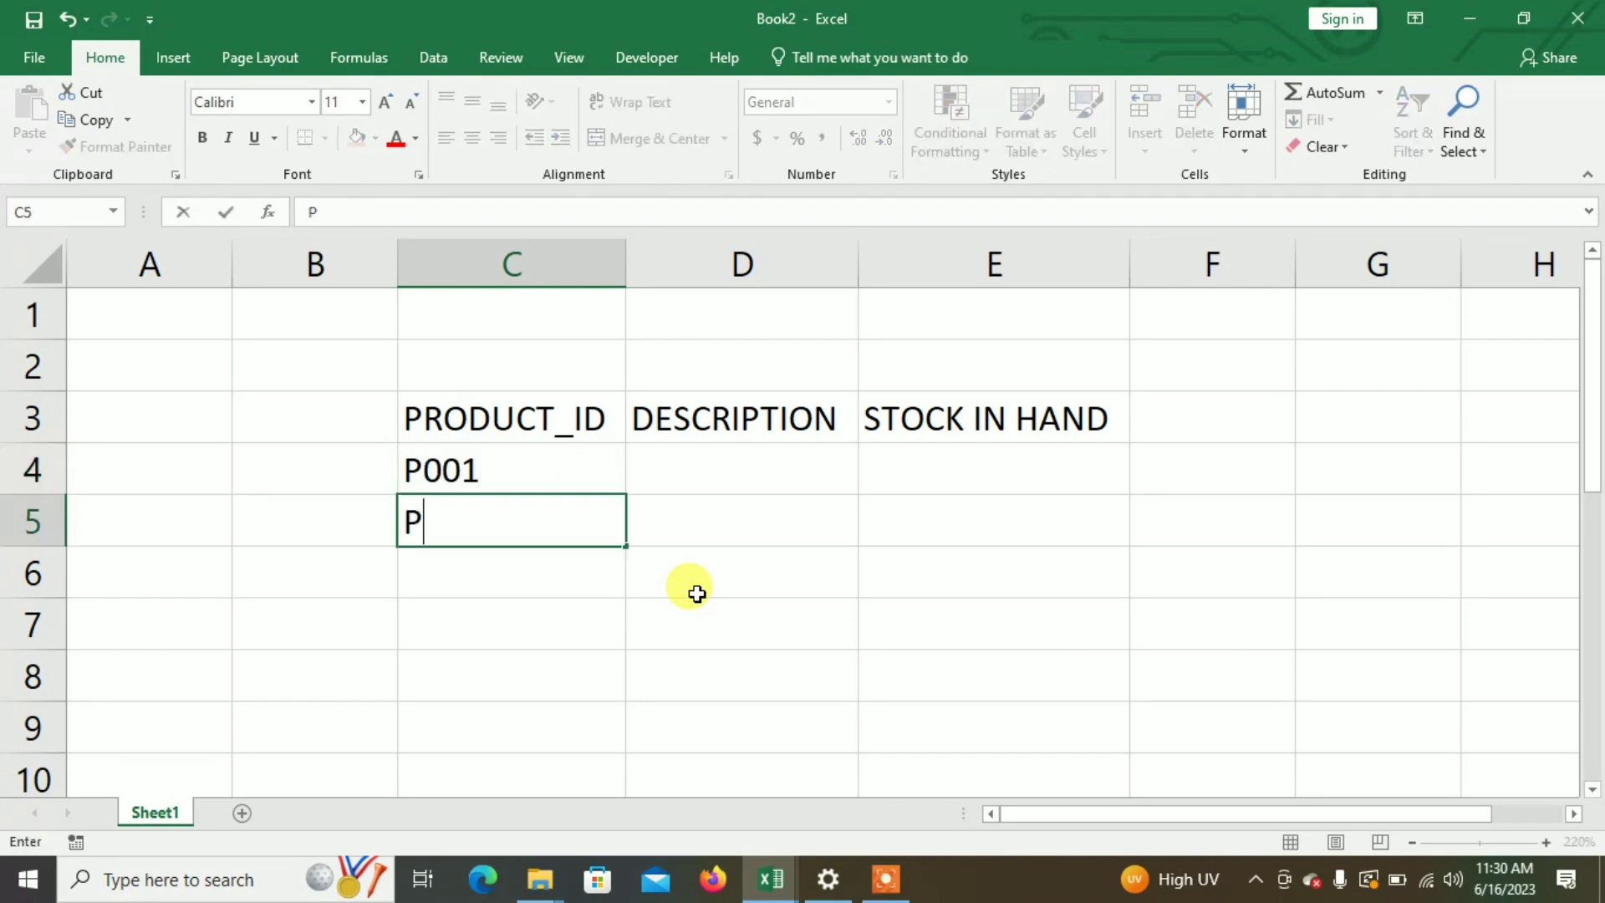
{"action": "type", "text": "002"}
{"action": "key", "text": "Return"}
{"action": "type", "text": "."}
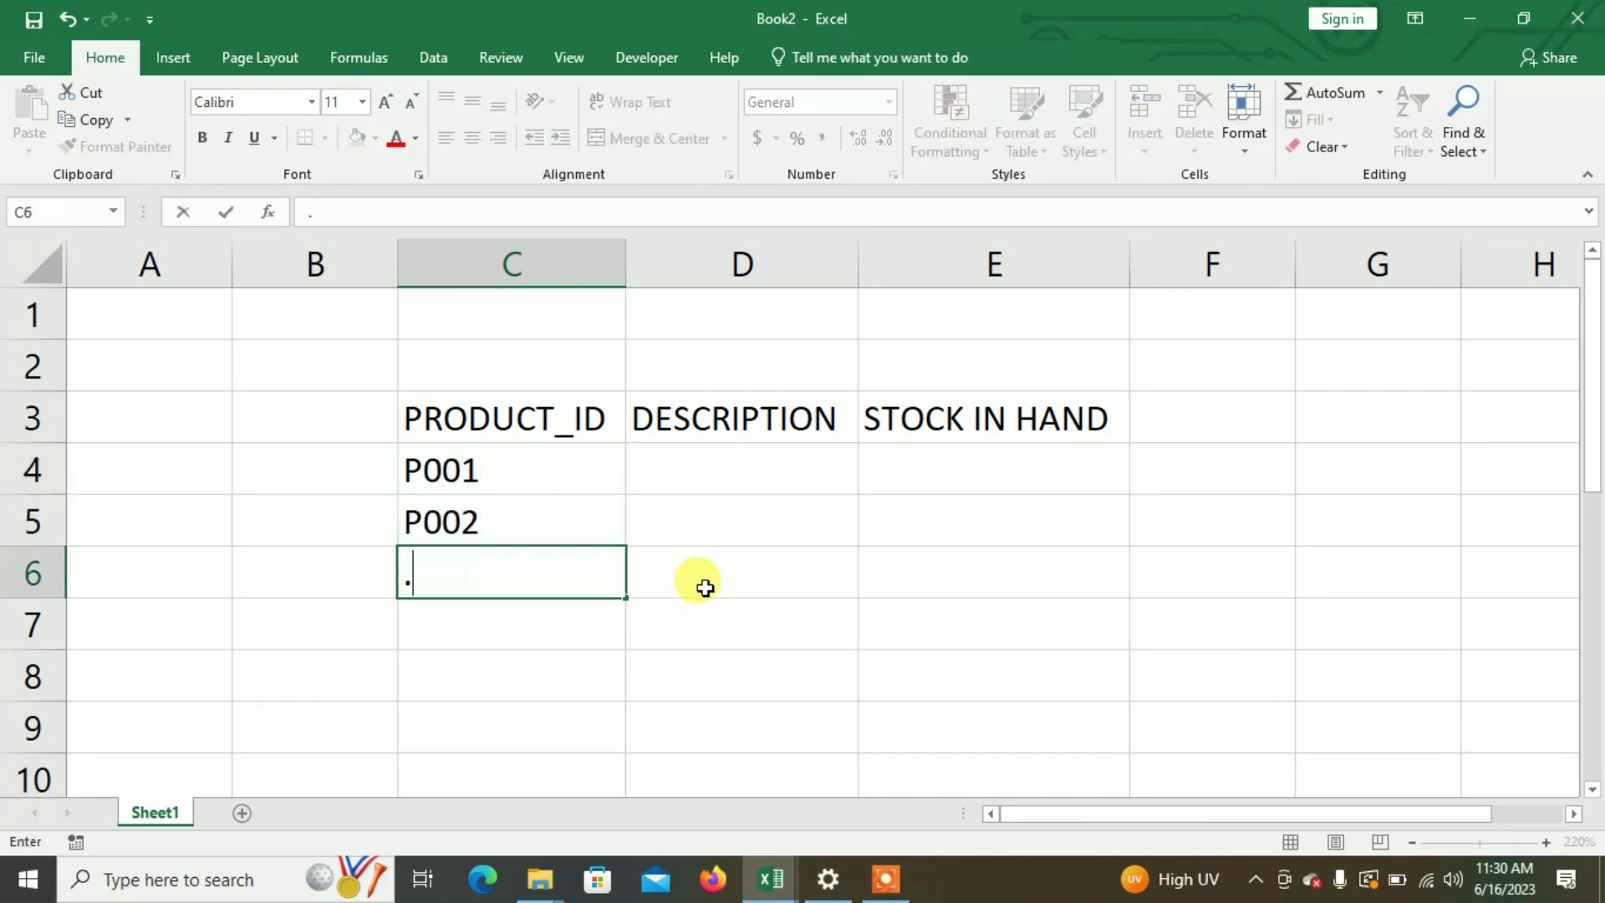
{"action": "key", "text": "Escape"}
{"action": "left_click_drag", "start_coordinate": [526, 458], "coordinate": [643, 714]}
Enter the descriptions LED, CPU, RAM, KEYBOARD and MOUSE in cells D4 to D8
{"action": "left_click", "coordinate": [731, 485]}
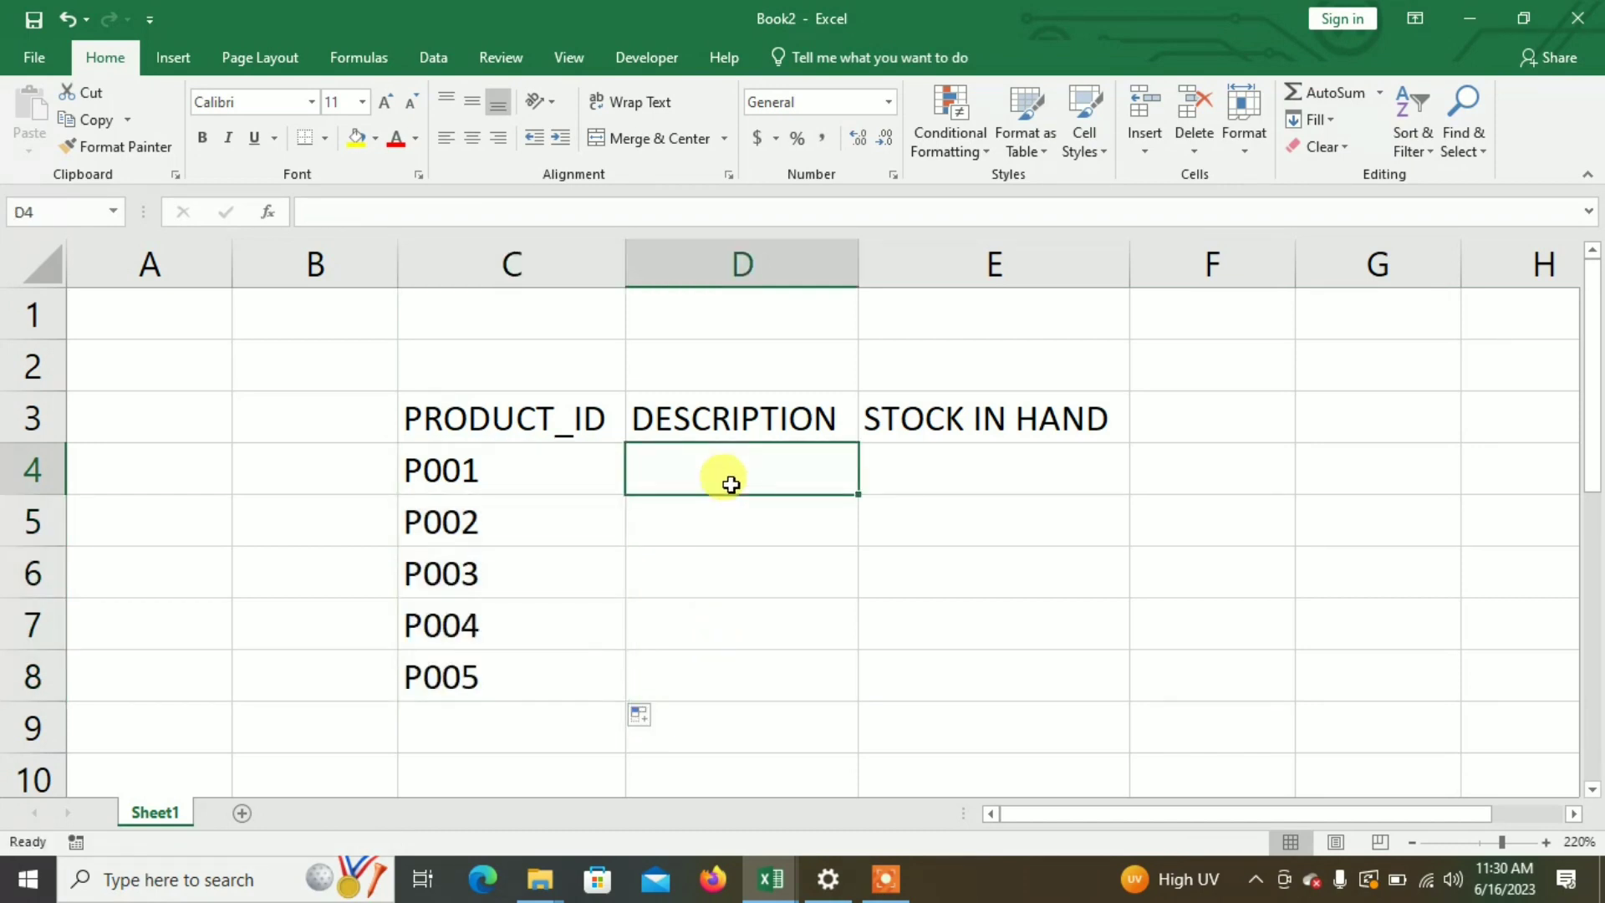
{"action": "type", "text": "LED"}
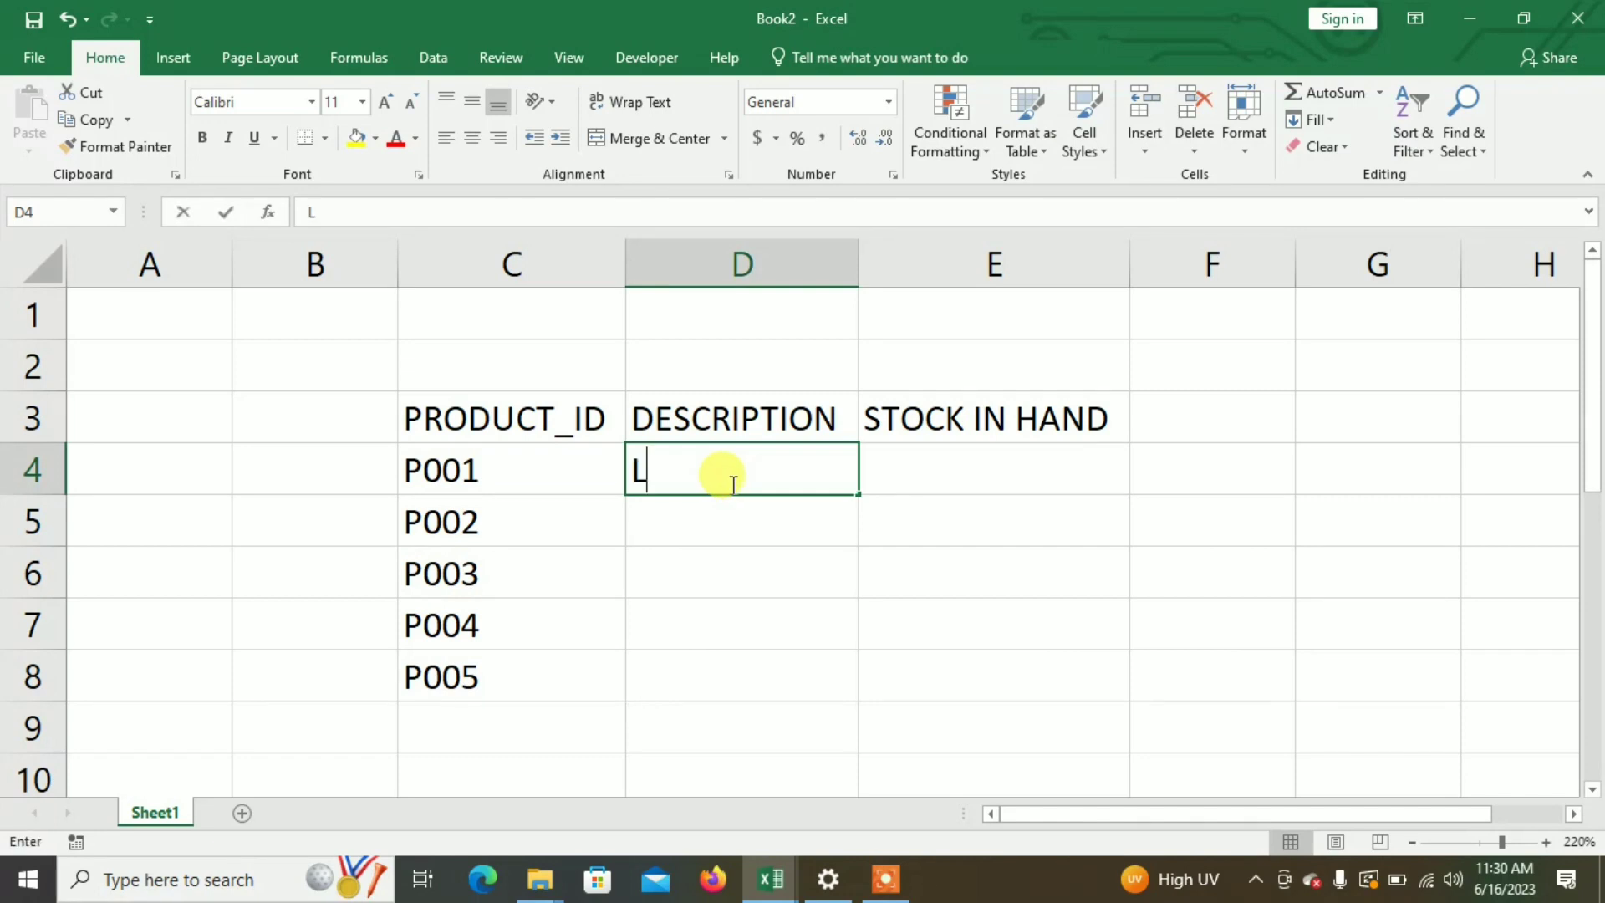
{"action": "key", "text": "Return"}
{"action": "type", "text": "CPU"}
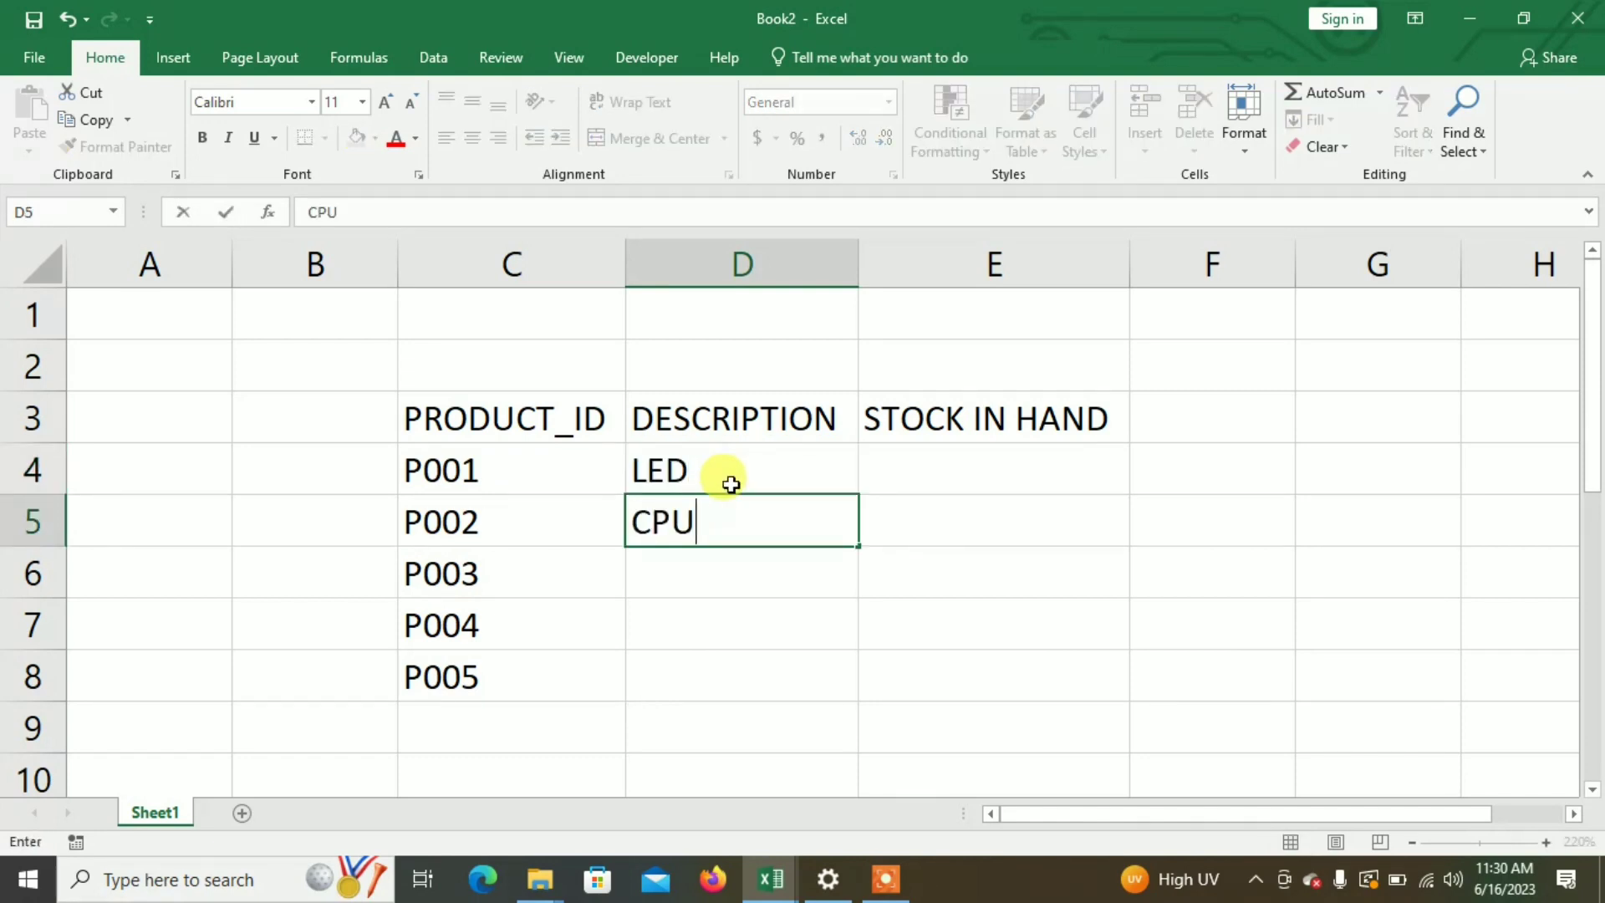
{"action": "key", "text": "Return"}
{"action": "type", "text": "RA"}
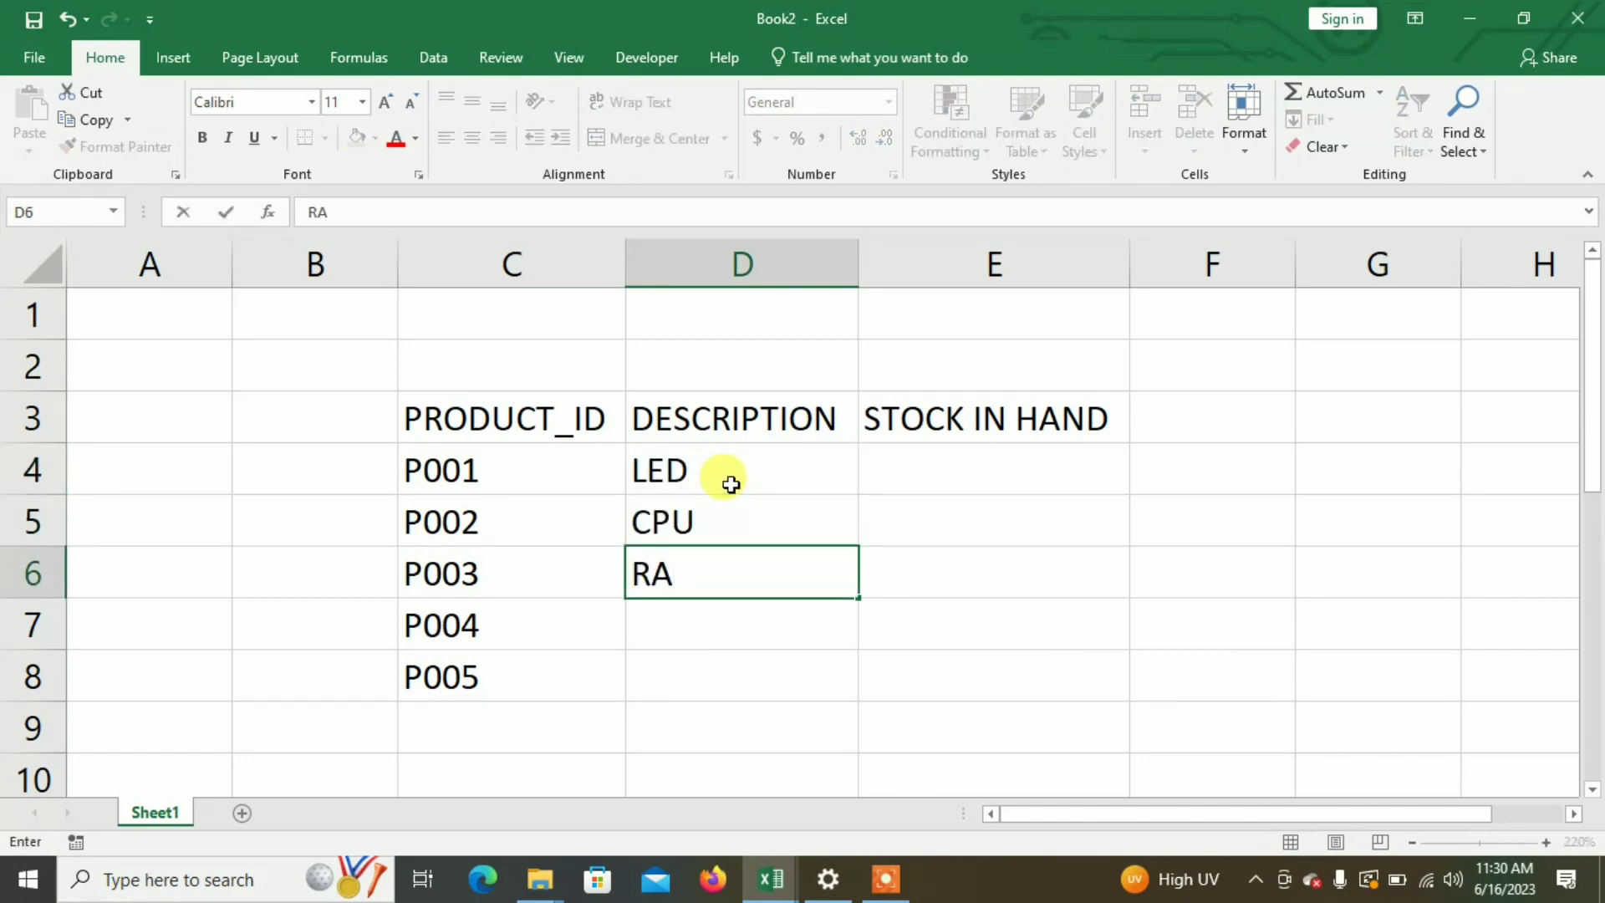
{"action": "type", "text": "M'"}
{"action": "key", "text": "Return"}
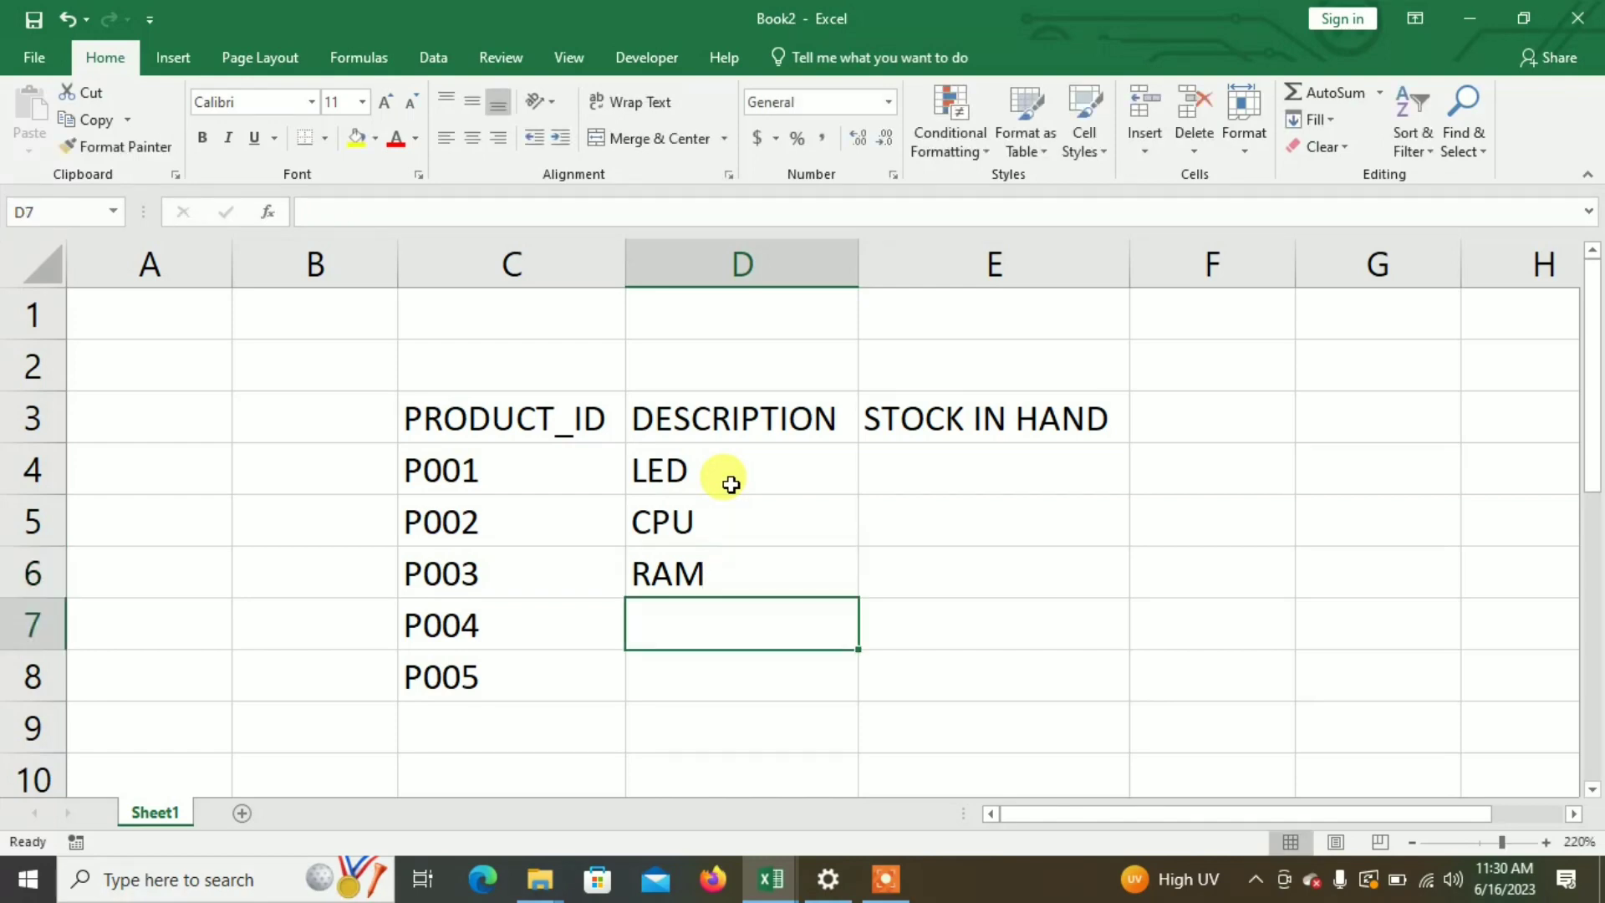
{"action": "type", "text": "KEY"}
{"action": "type", "text": "BOARD"}
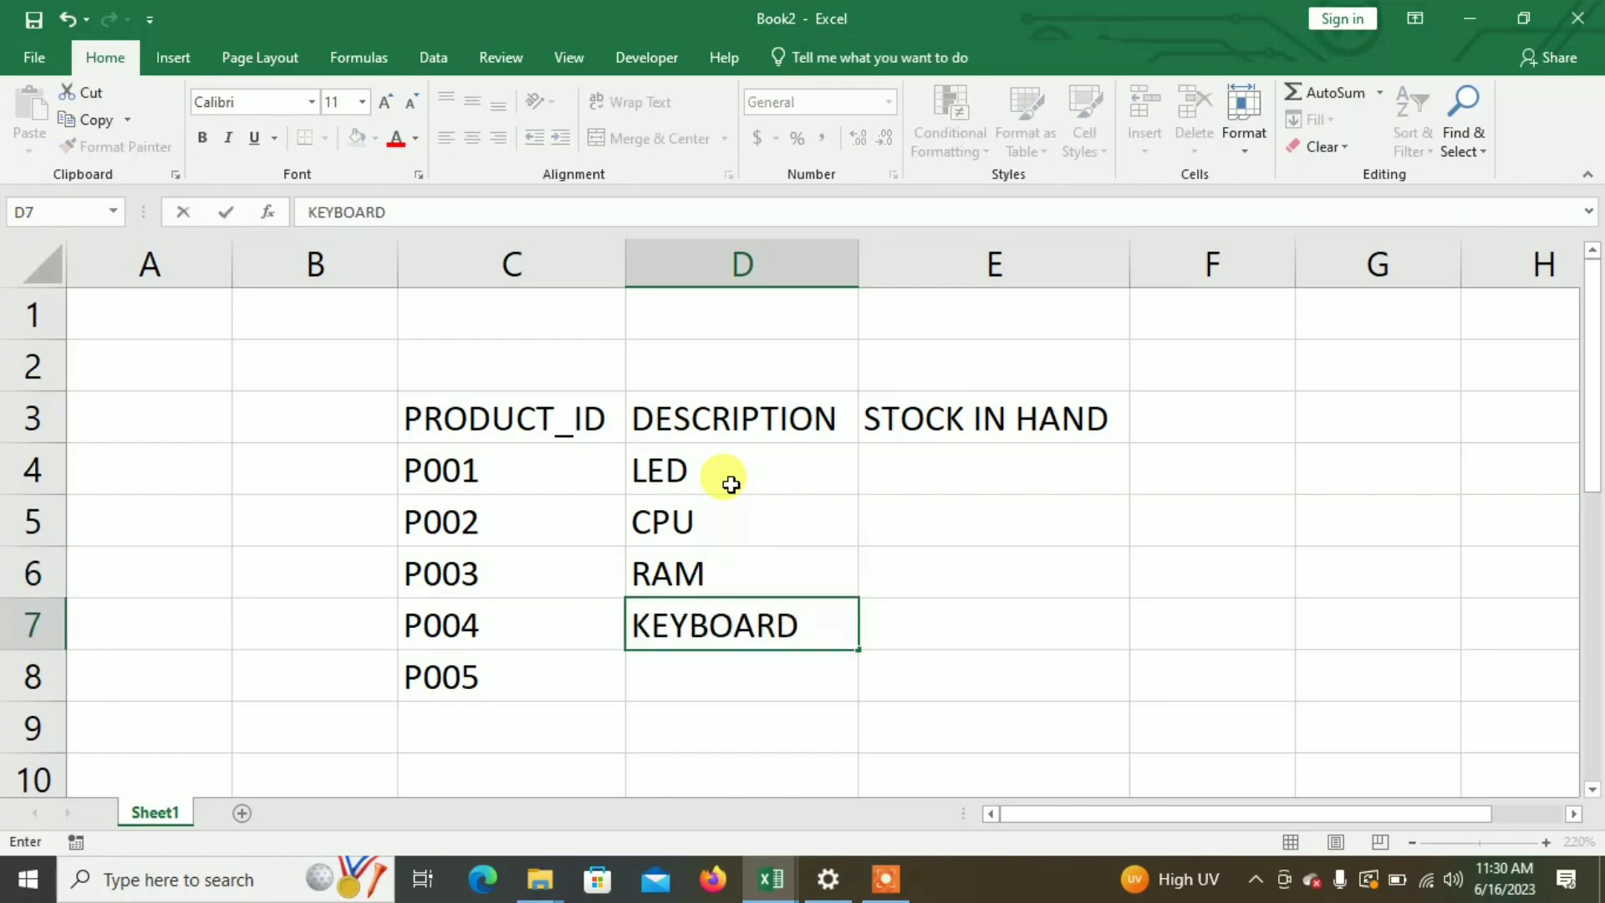
{"action": "key", "text": "Return"}
{"action": "type", "text": "MOUSE"}
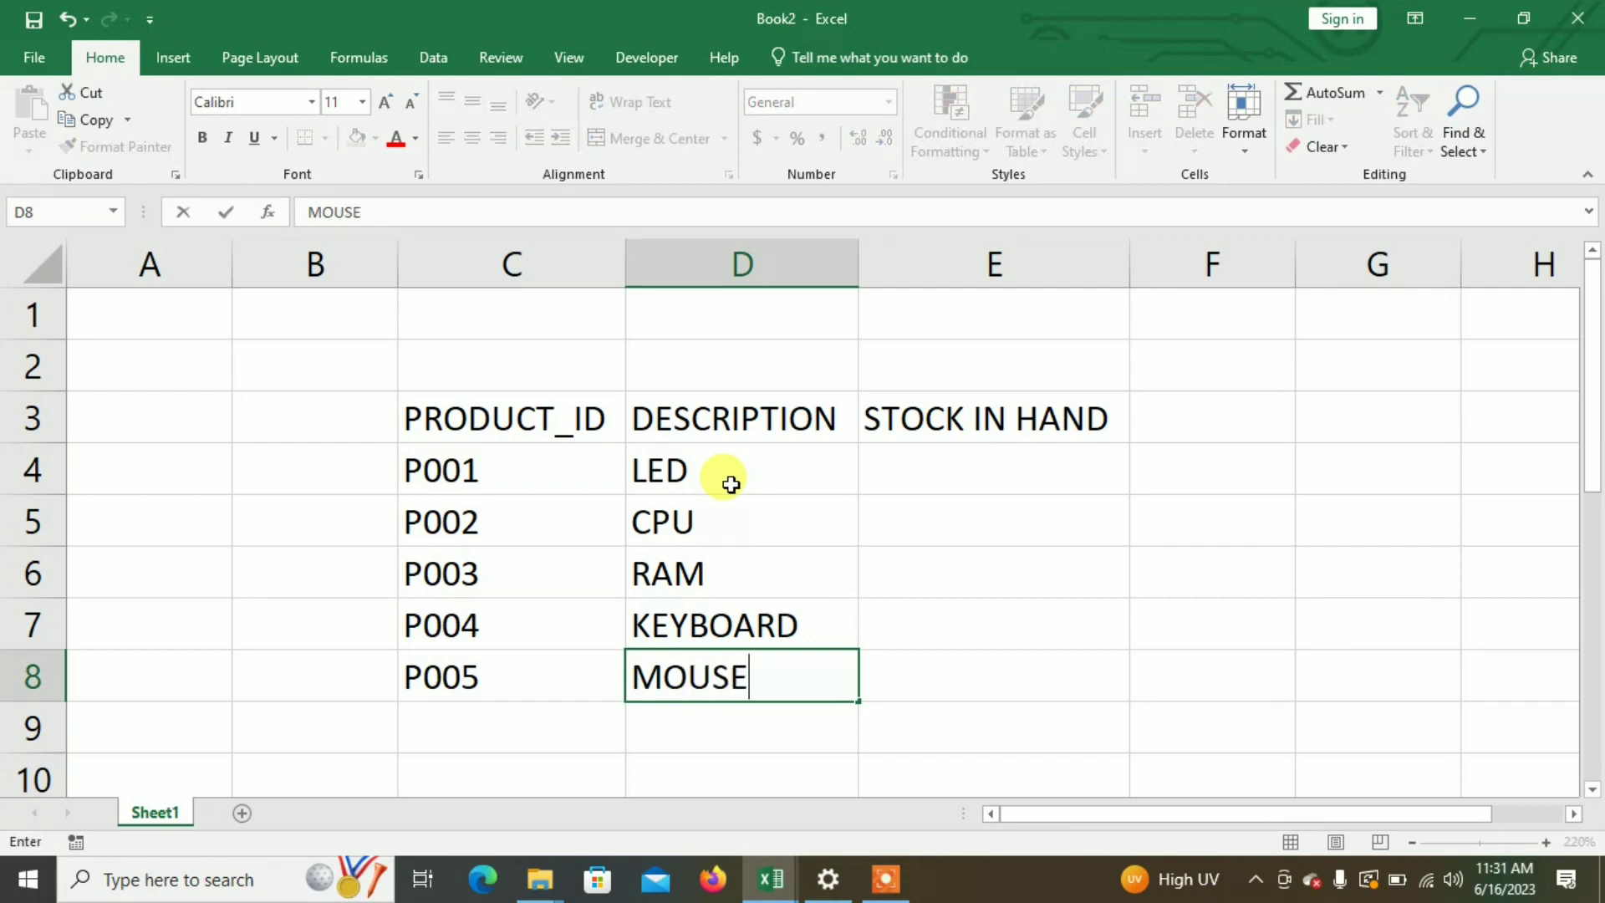
{"action": "key", "text": "Tab"}
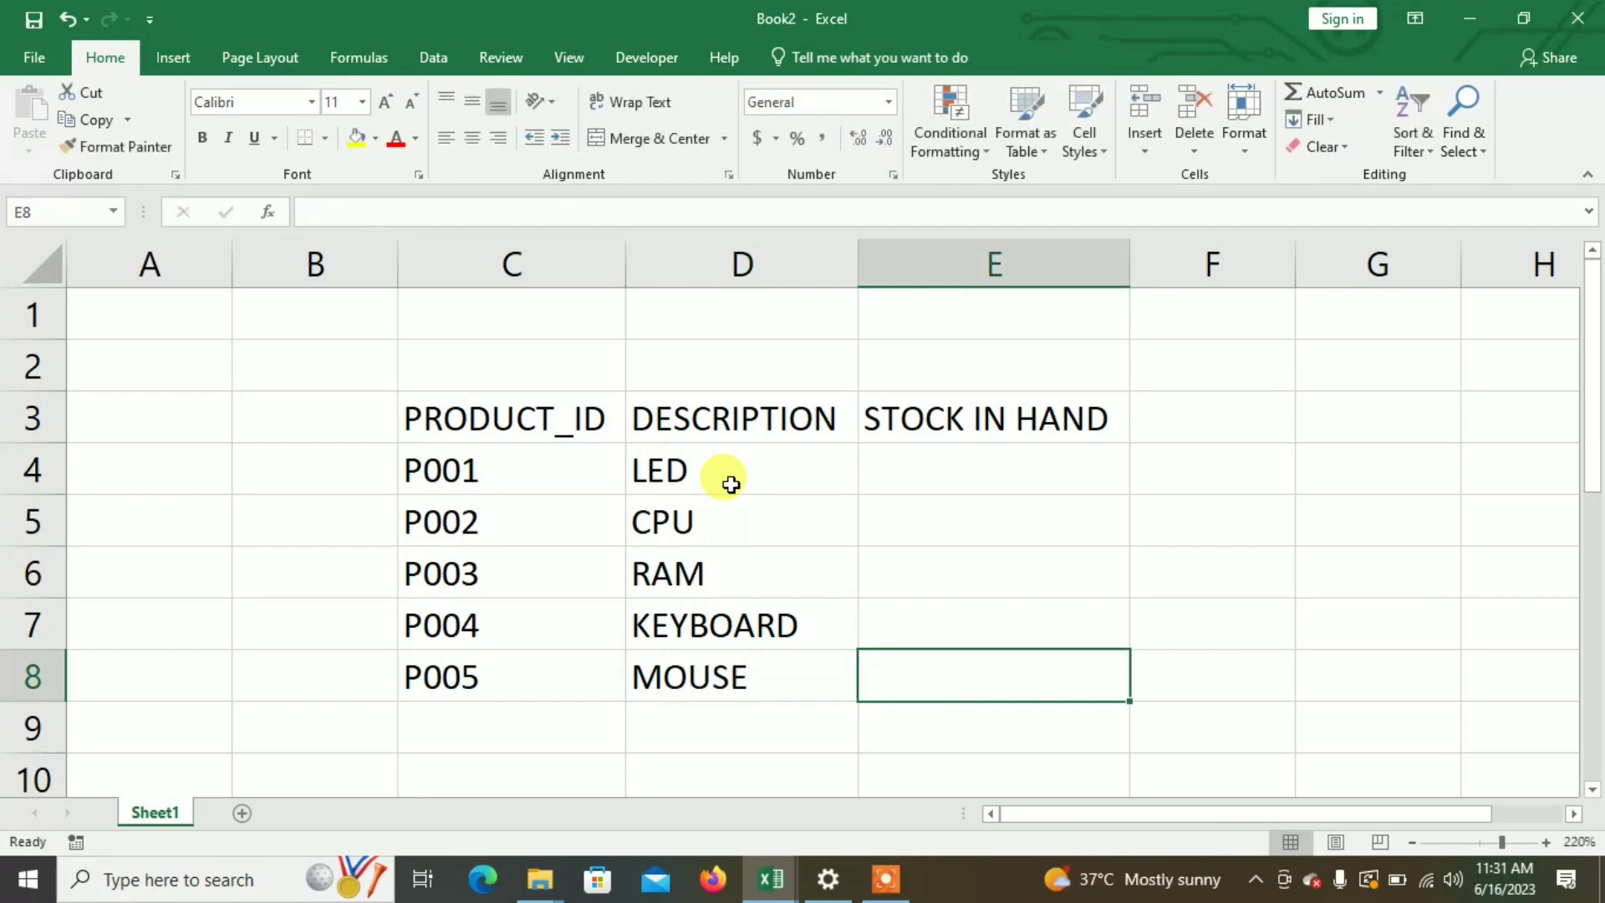
Enter the stock quantities 55, 66, 88, 44 and 52 in cells E4 to E8
{"action": "key", "text": "Up"}
{"action": "key", "text": "Up"}
{"action": "key", "text": "Up"}
{"action": "key", "text": "Up"}
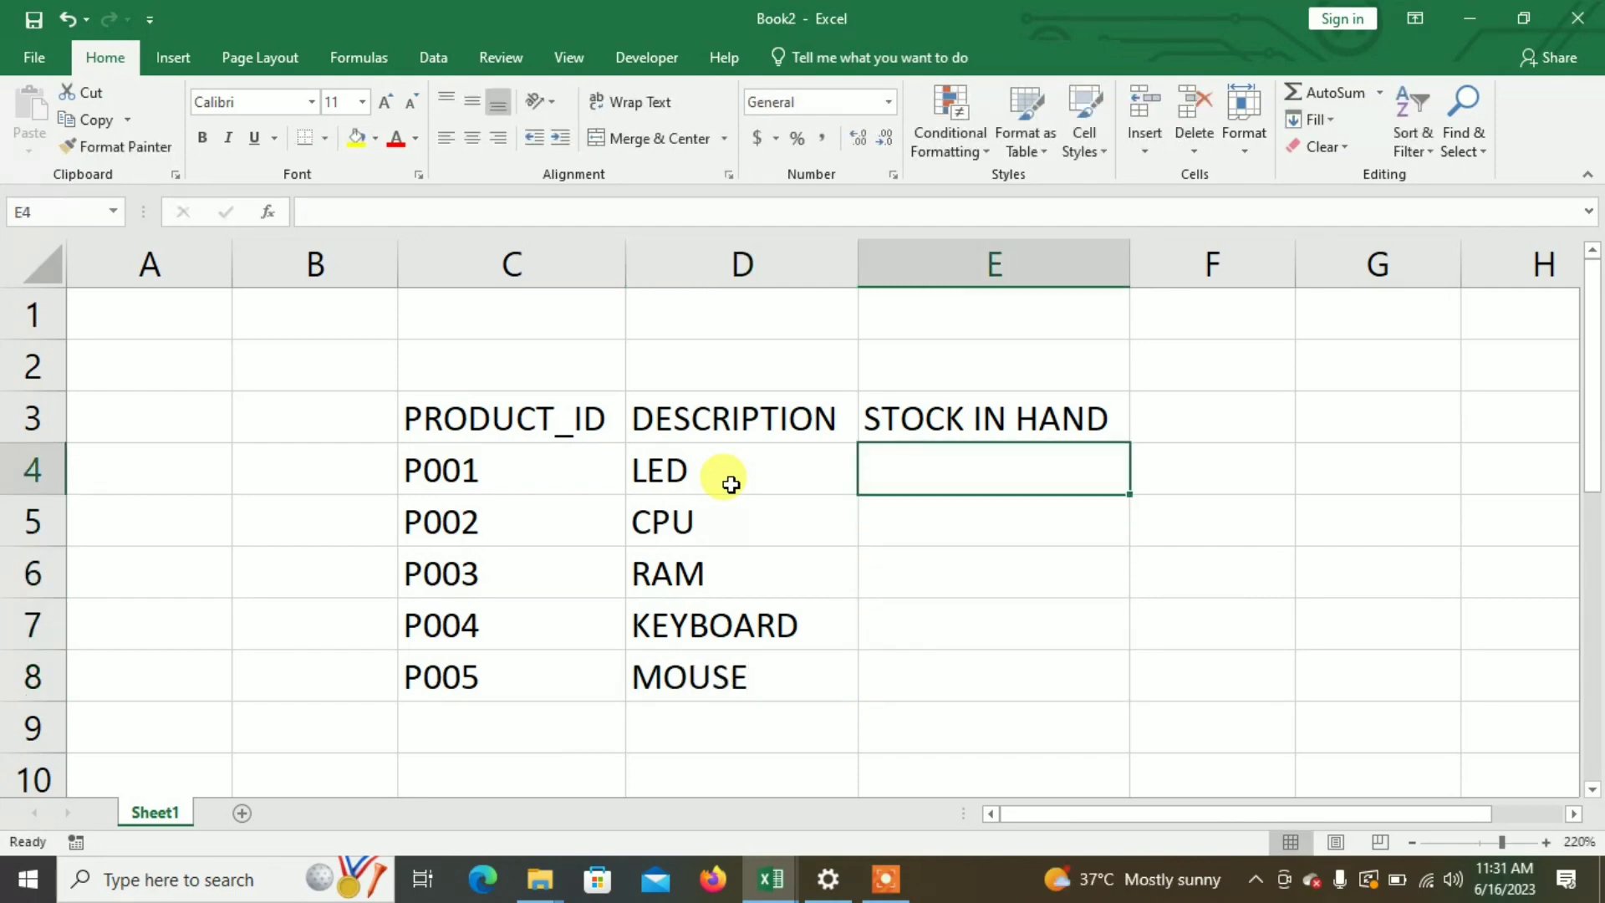
{"action": "type", "text": "55"}
{"action": "key", "text": "Return"}
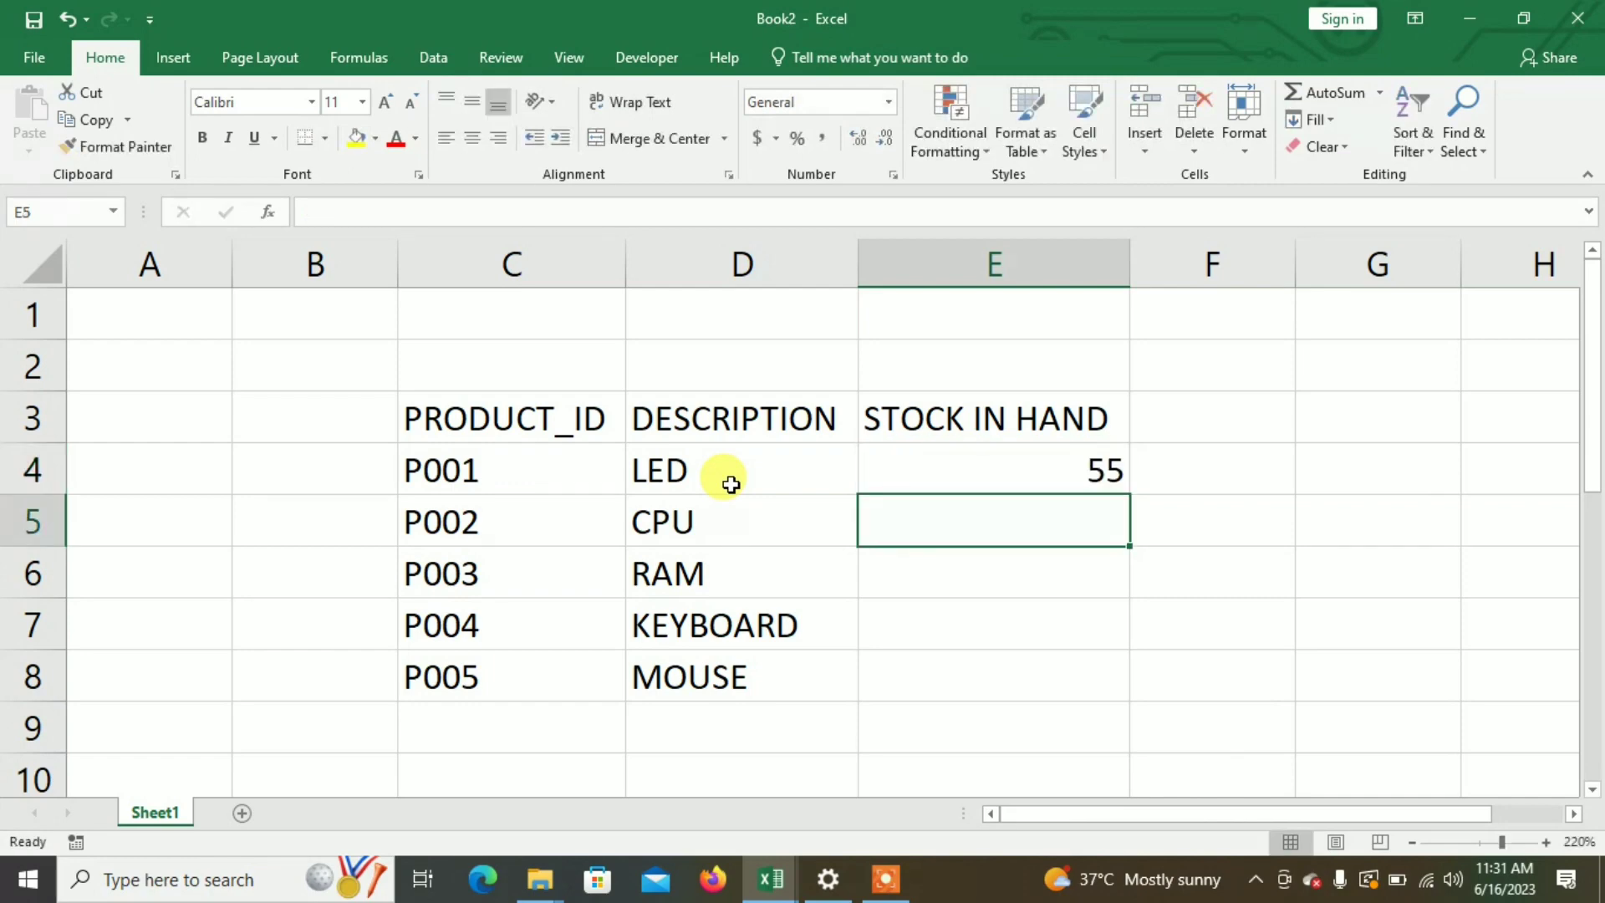
{"action": "type", "text": "66"}
{"action": "key", "text": "Return"}
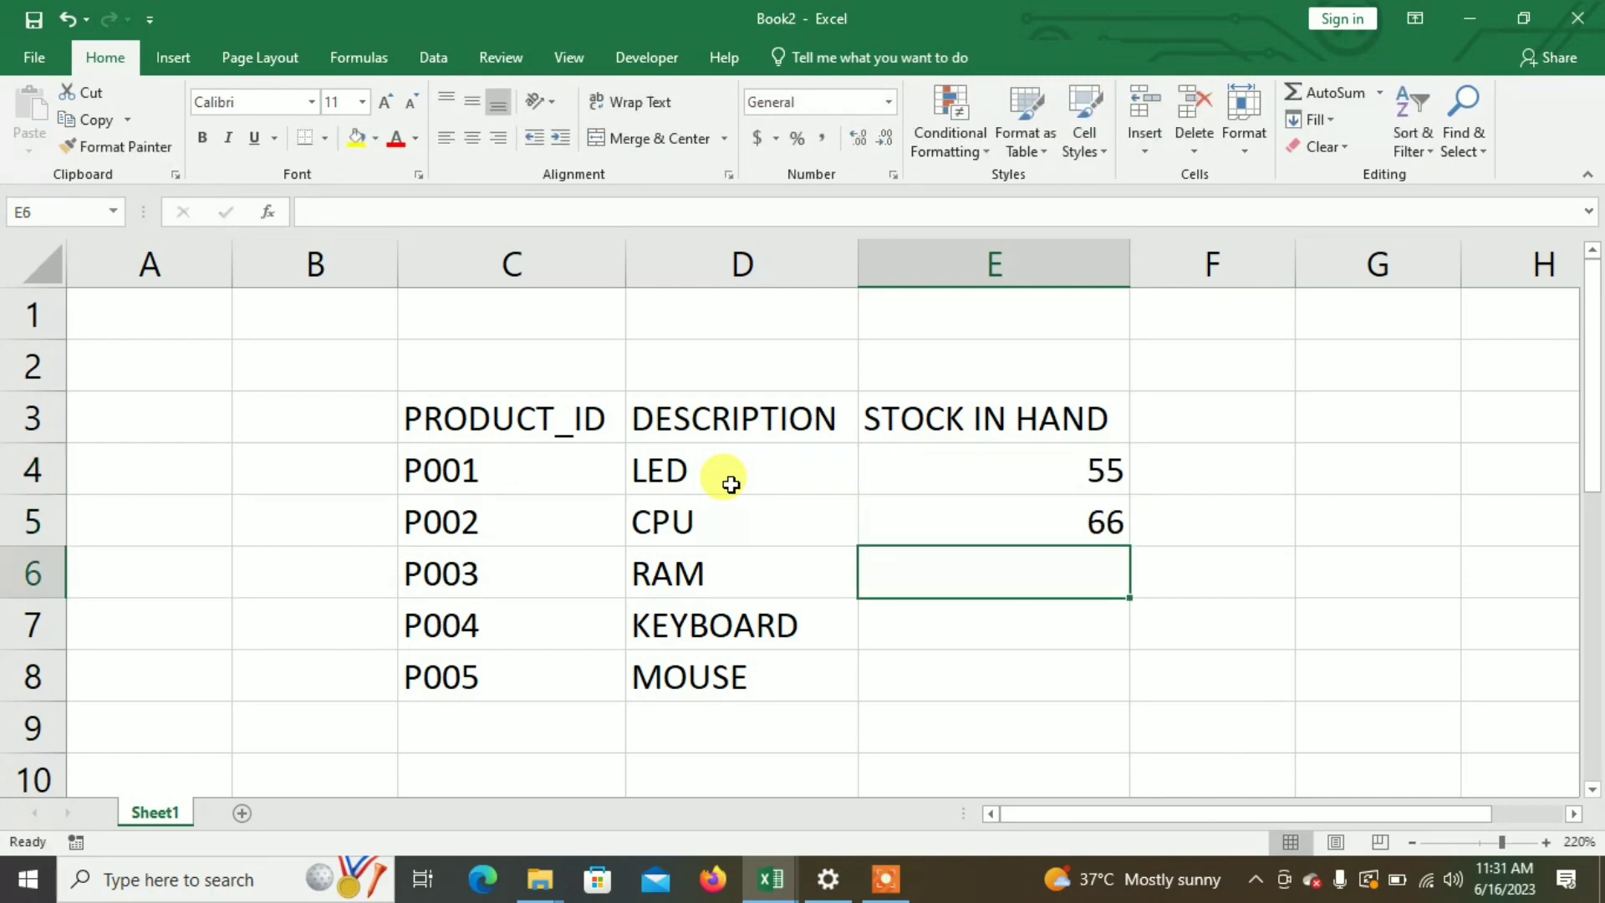
{"action": "type", "text": "88"}
{"action": "key", "text": "Return"}
{"action": "type", "text": "44"}
{"action": "key", "text": "Return"}
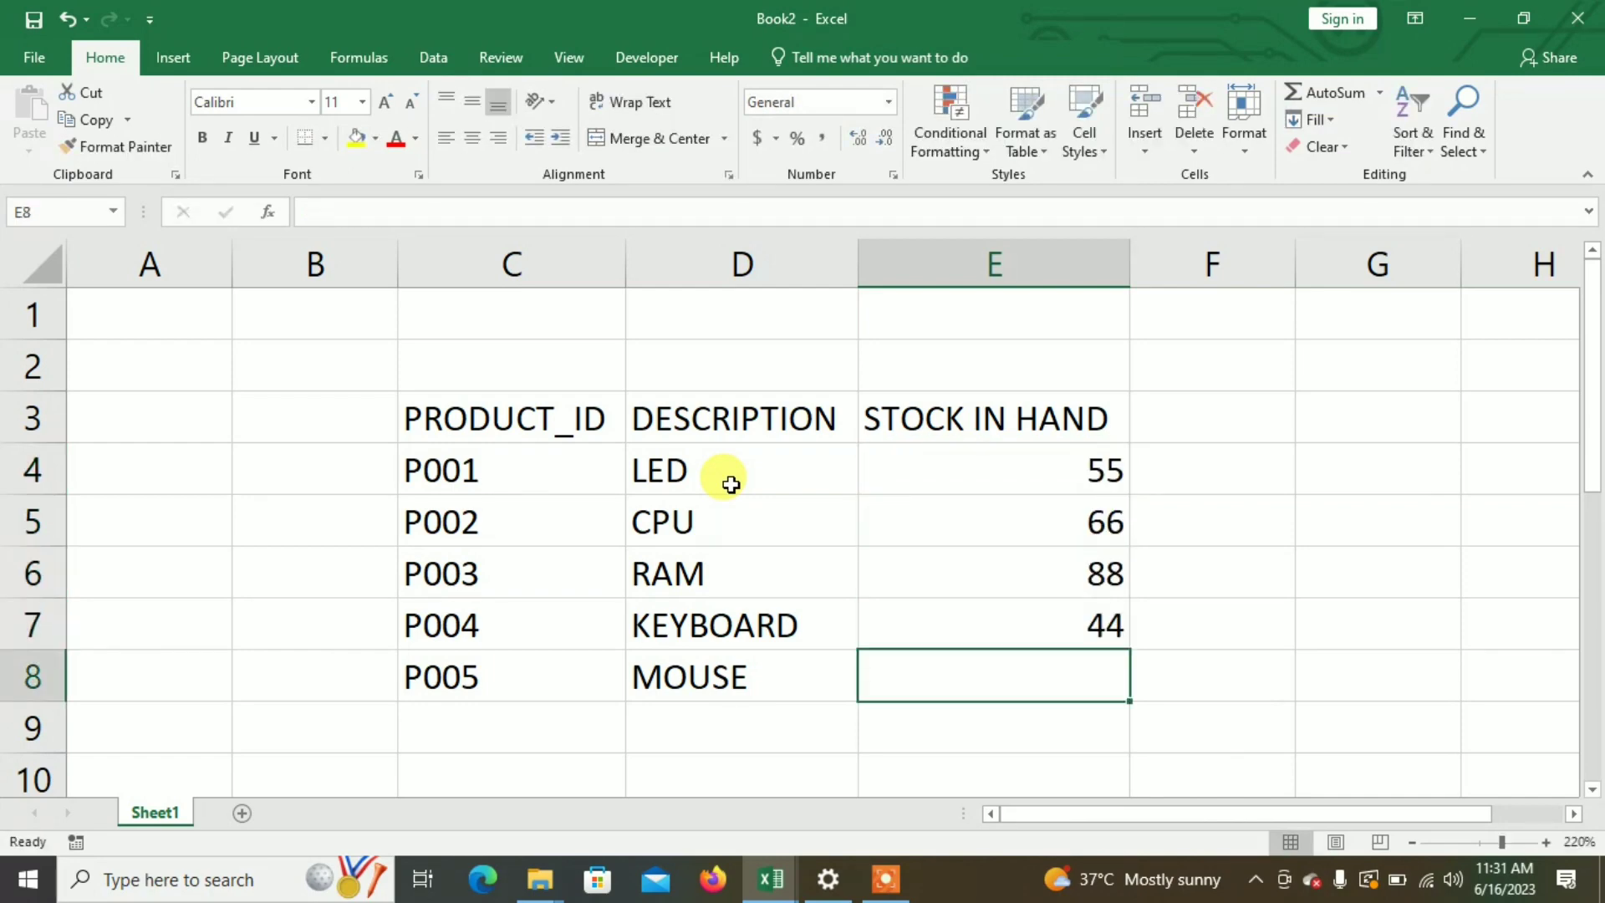
{"action": "type", "text": "52"}
{"action": "key", "text": "Return"}
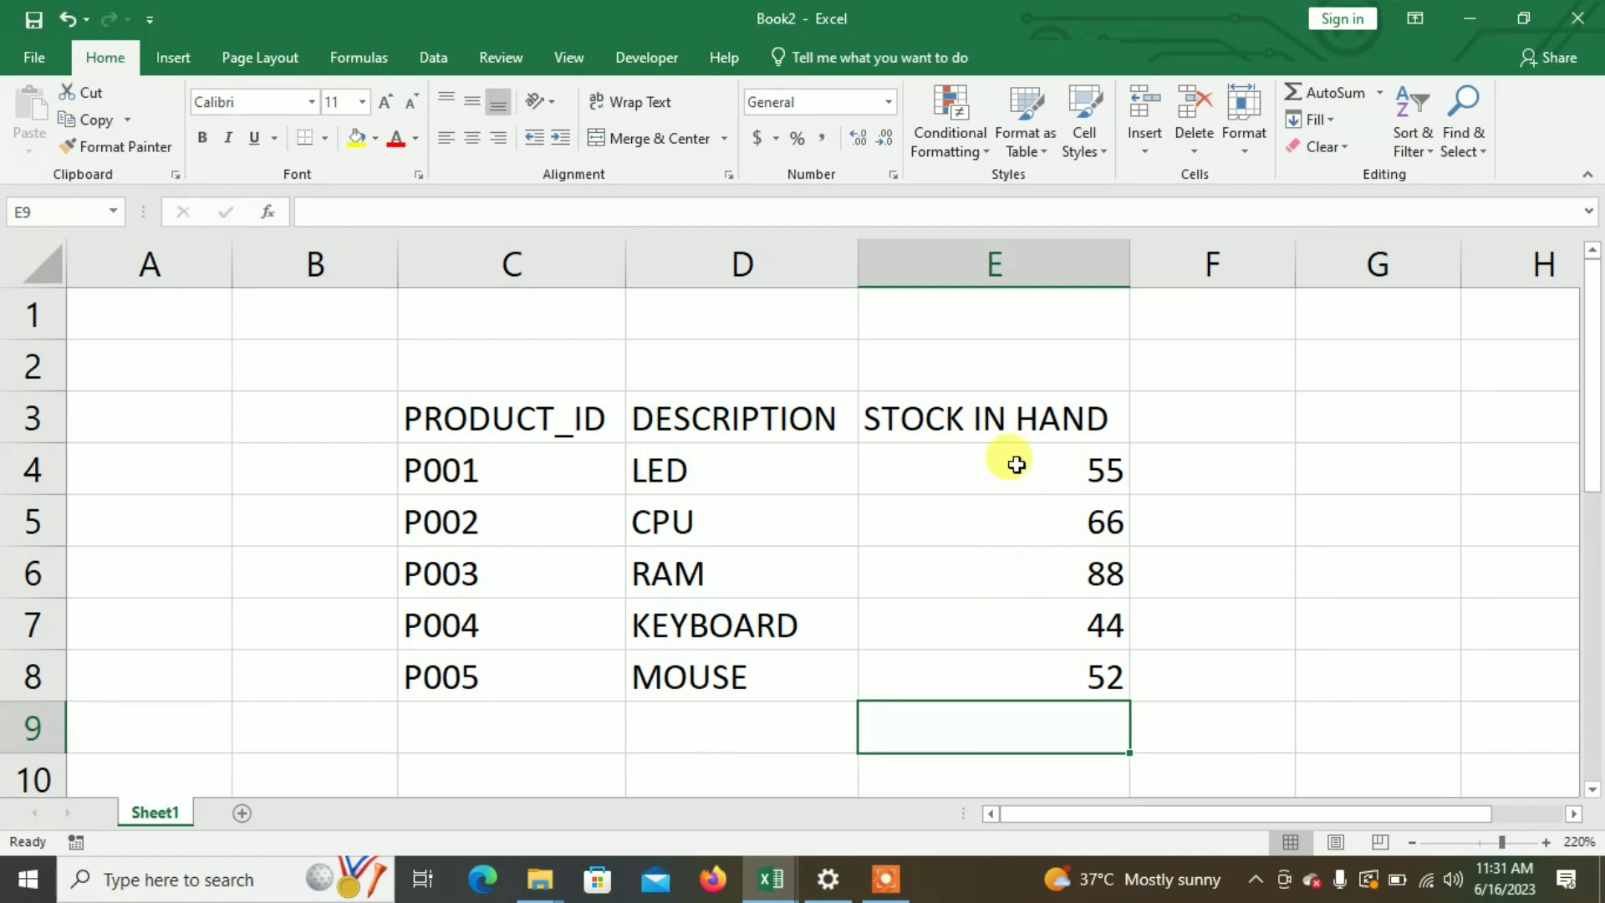
Apply the custom number format # "PCS" to the stock quantities in E4:E8
{"action": "left_click_drag", "start_coordinate": [1014, 459], "coordinate": [1052, 679]}
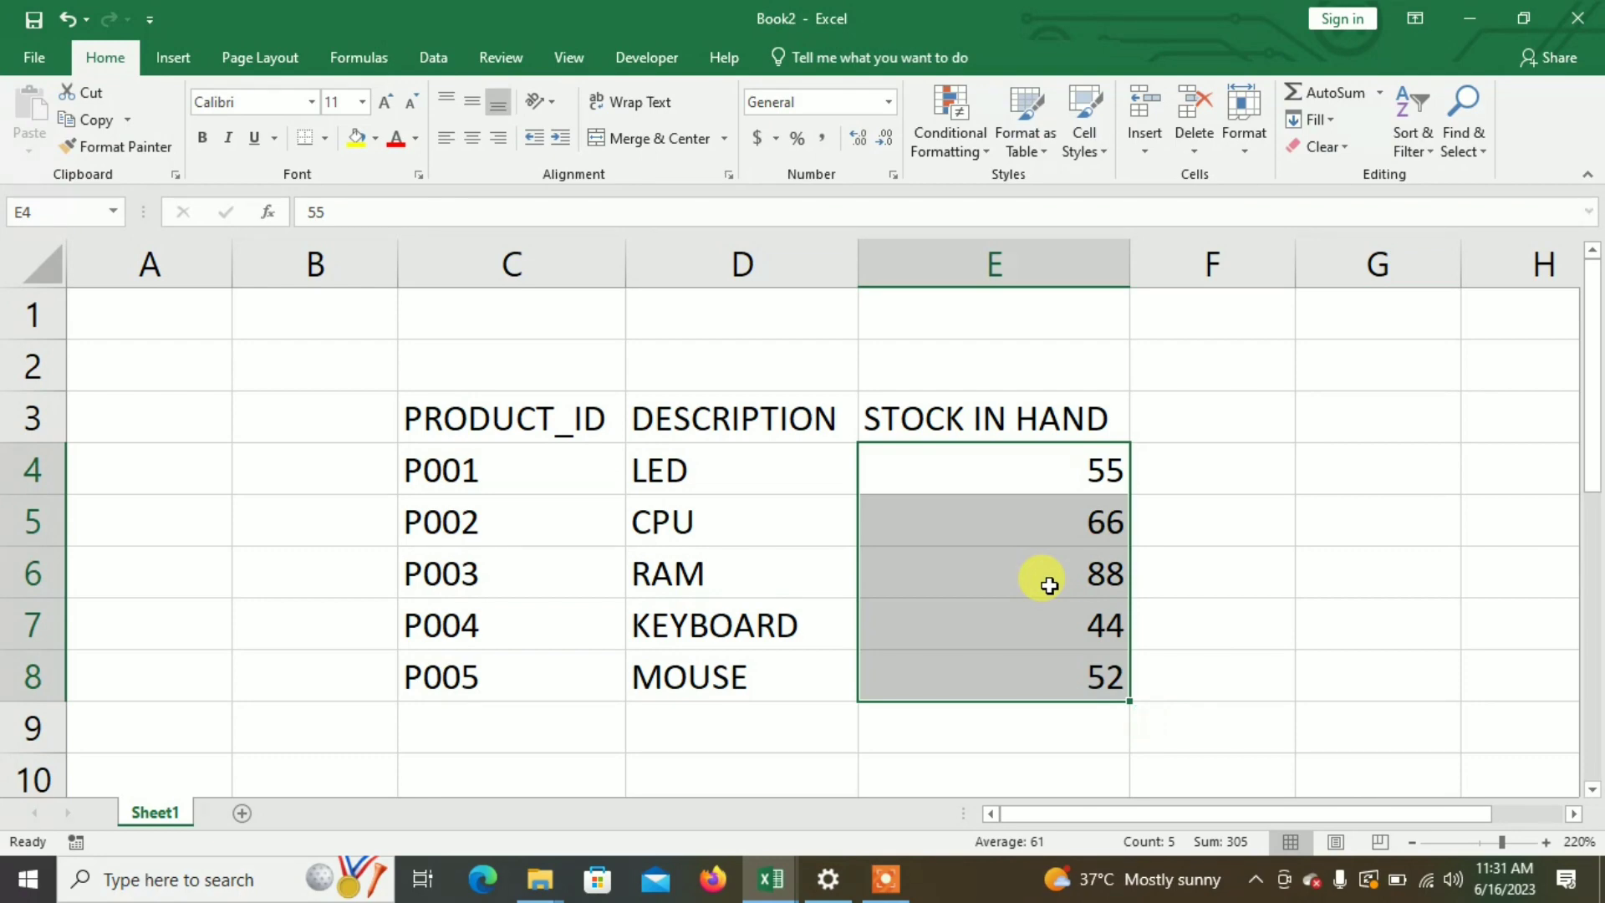
{"action": "key", "text": "ctrl+1"}
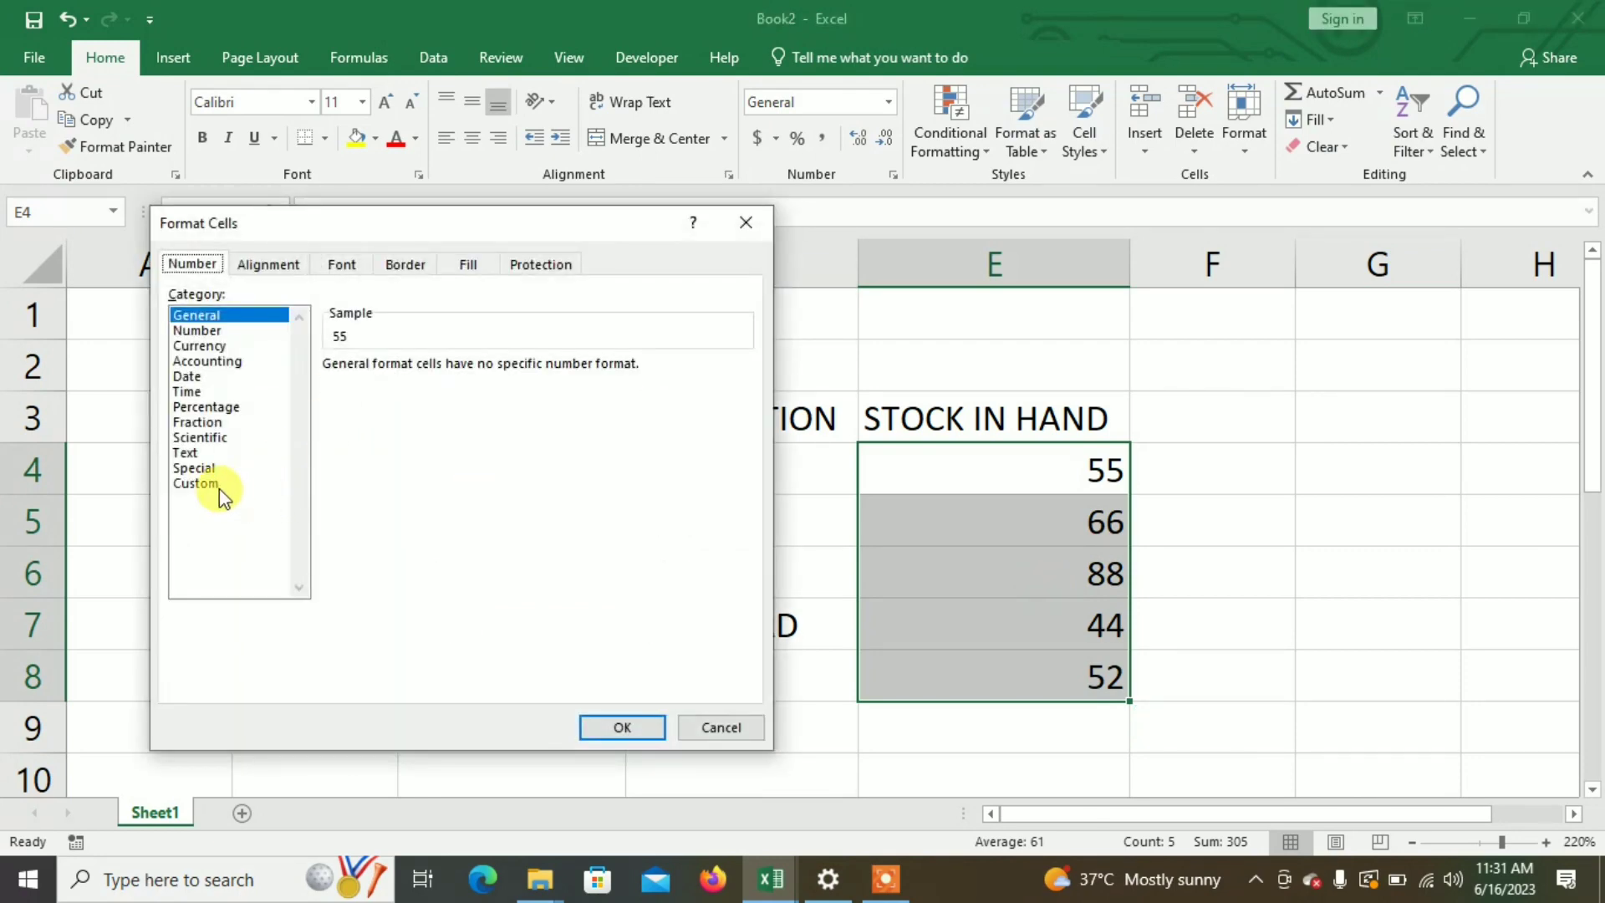
{"action": "left_click", "coordinate": [219, 485]}
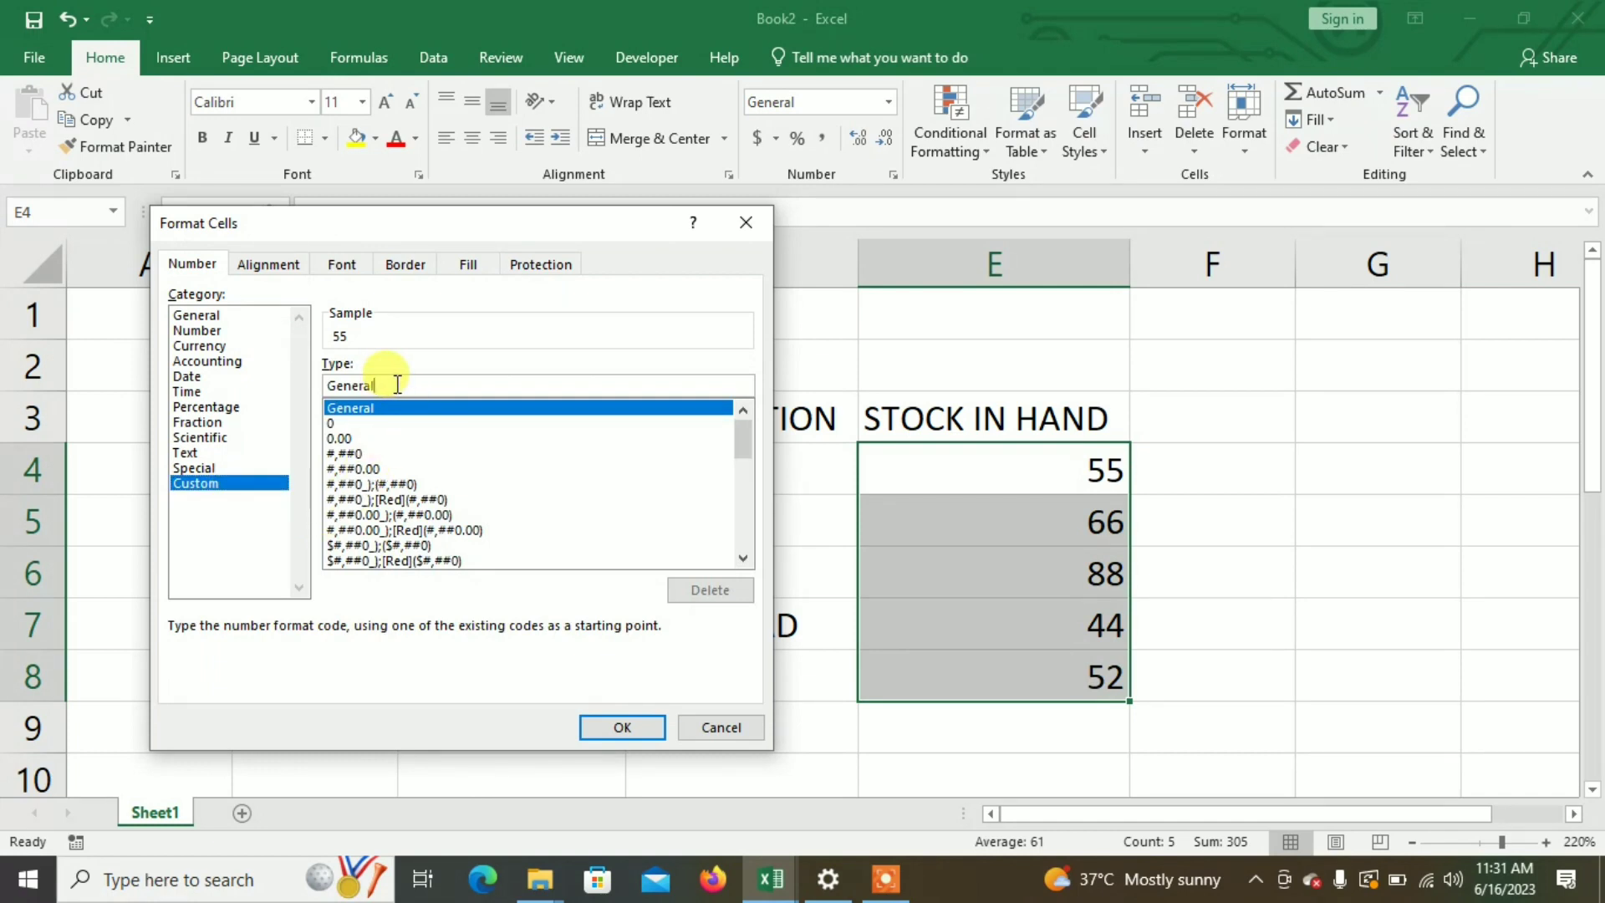
{"action": "key", "text": "BackSpace"}
{"action": "key", "text": "BackSpace"}
{"action": "key", "text": "BackSpace"}
{"action": "key", "text": "BackSpace"}
{"action": "key", "text": "BackSpace"}
{"action": "key", "text": "BackSpace"}
{"action": "key", "text": "BackSpace"}
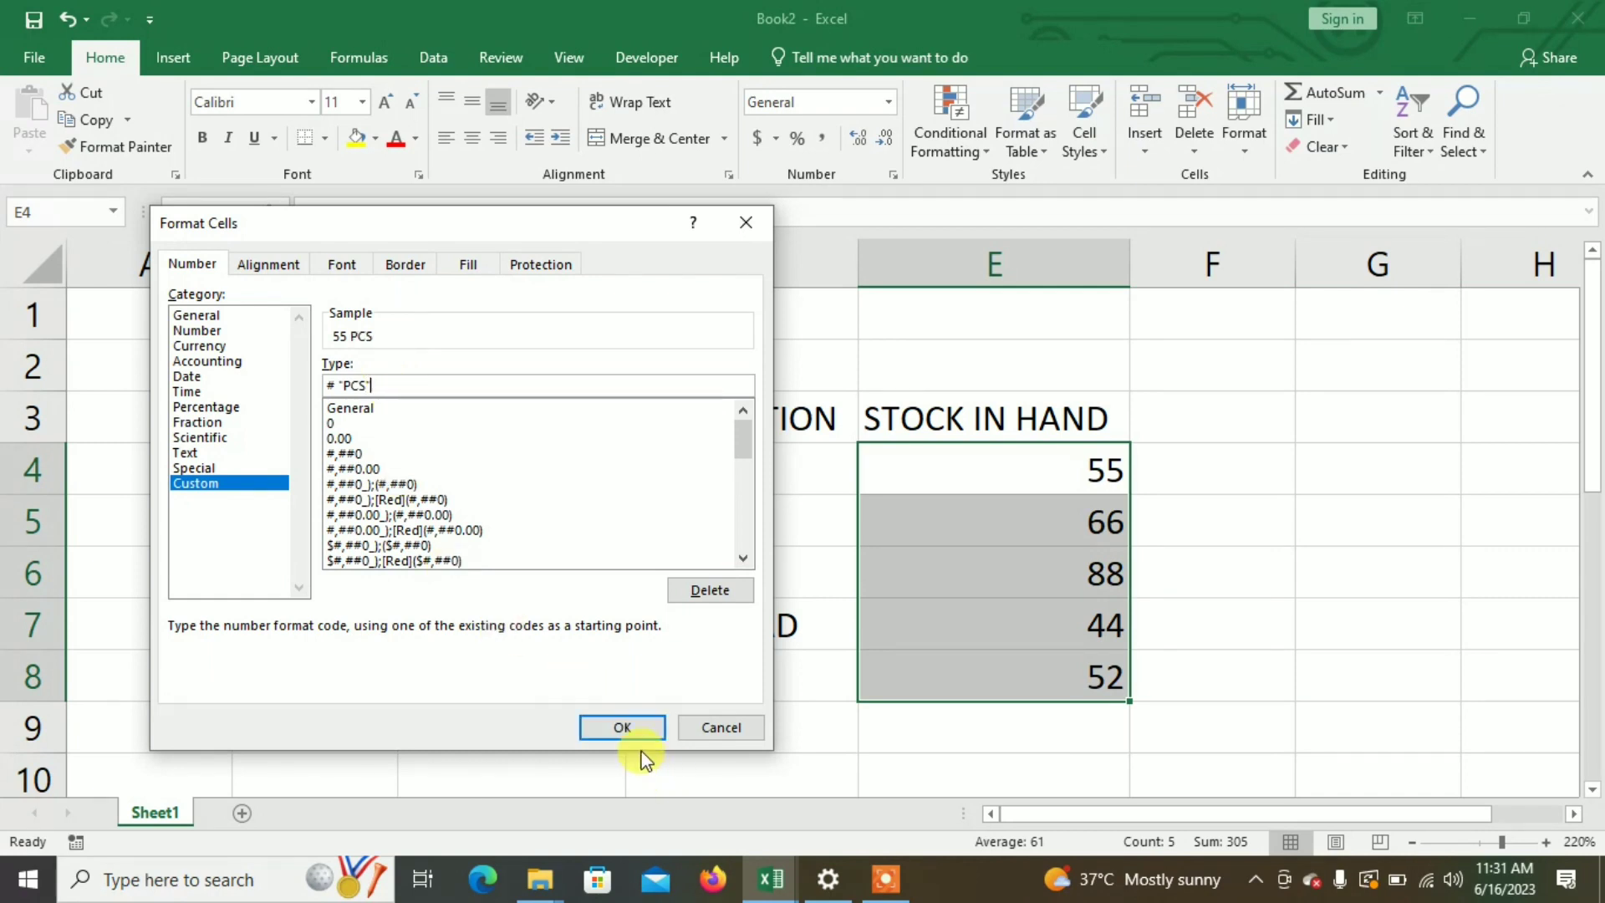
{"action": "left_click", "coordinate": [626, 725]}
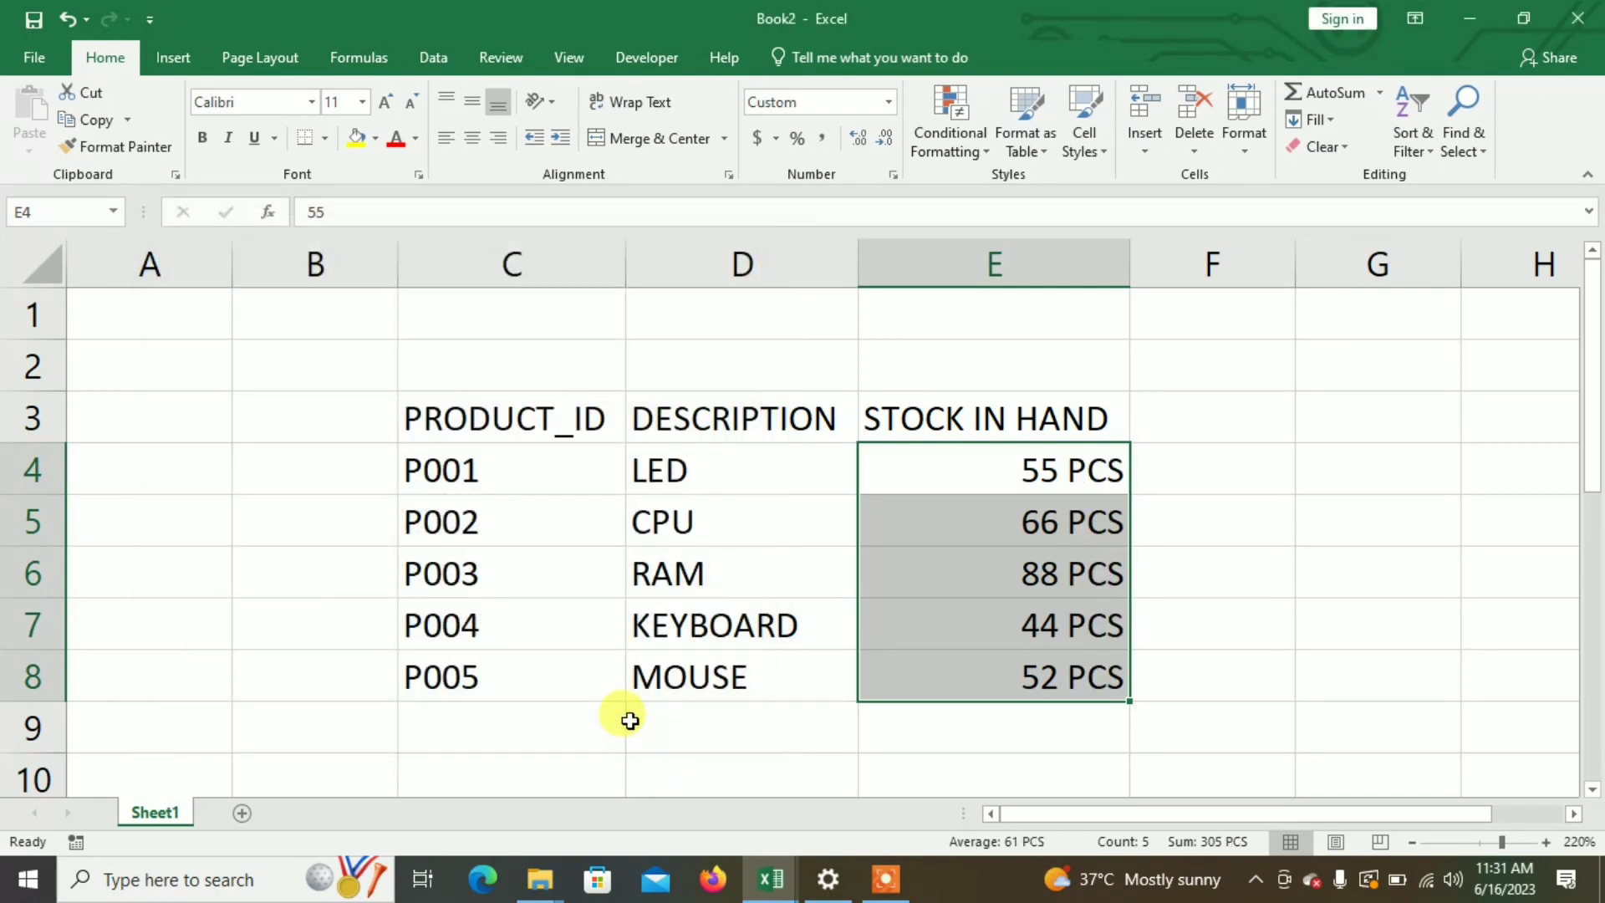
Apply all borders to the product table in C3:E8
{"action": "left_click_drag", "start_coordinate": [502, 422], "coordinate": [1004, 676]}
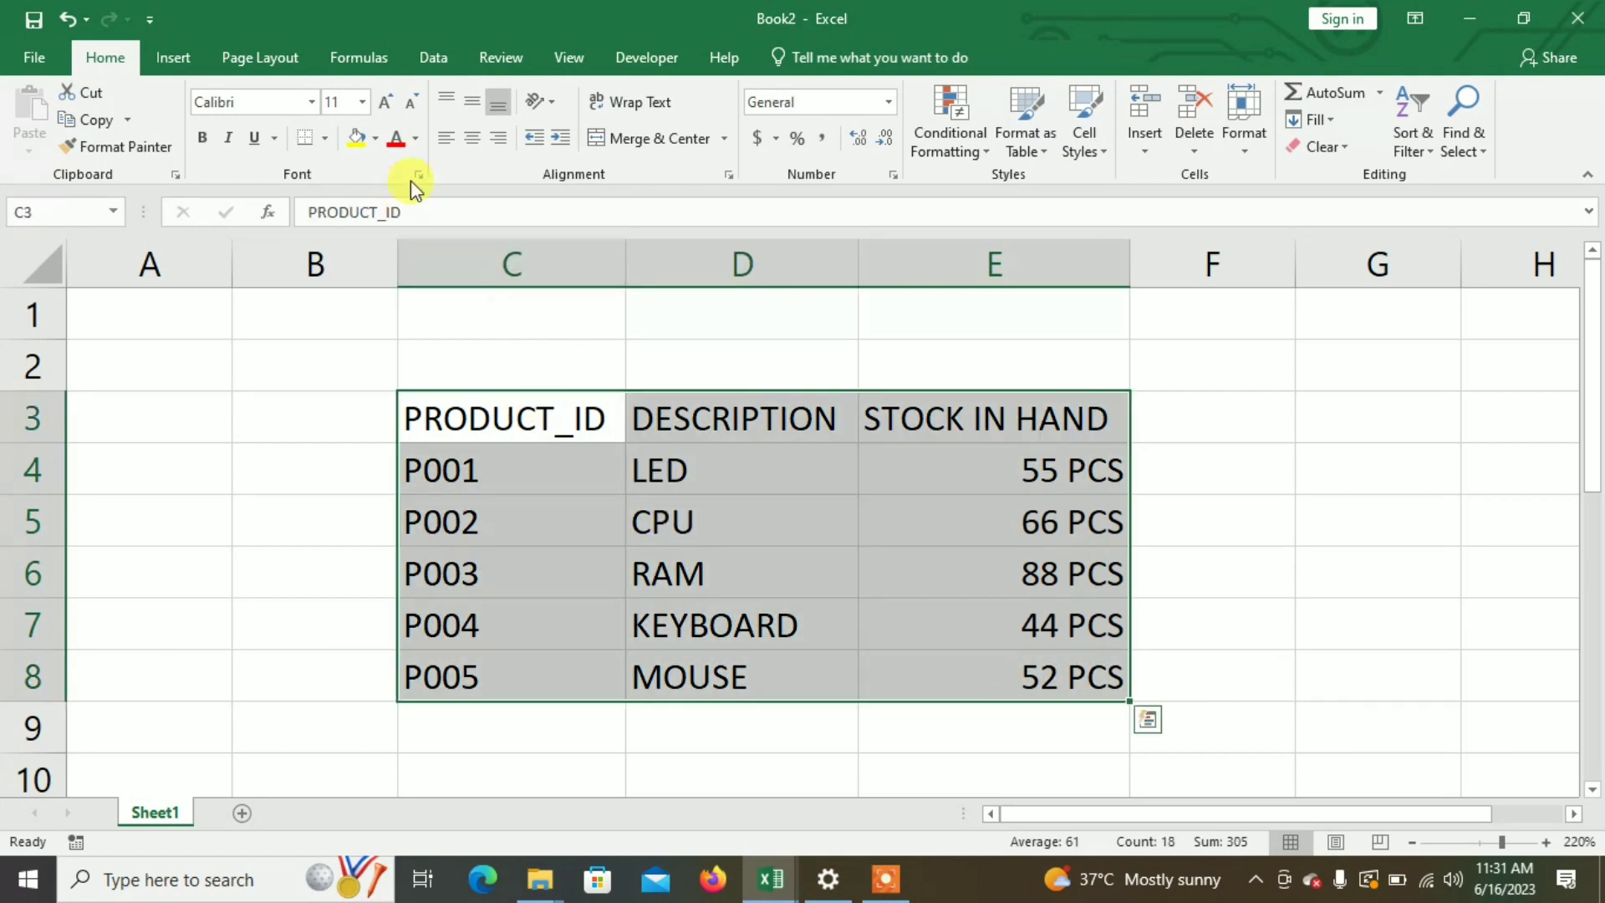
{"action": "left_click", "coordinate": [326, 140]}
{"action": "left_click", "coordinate": [338, 339]}
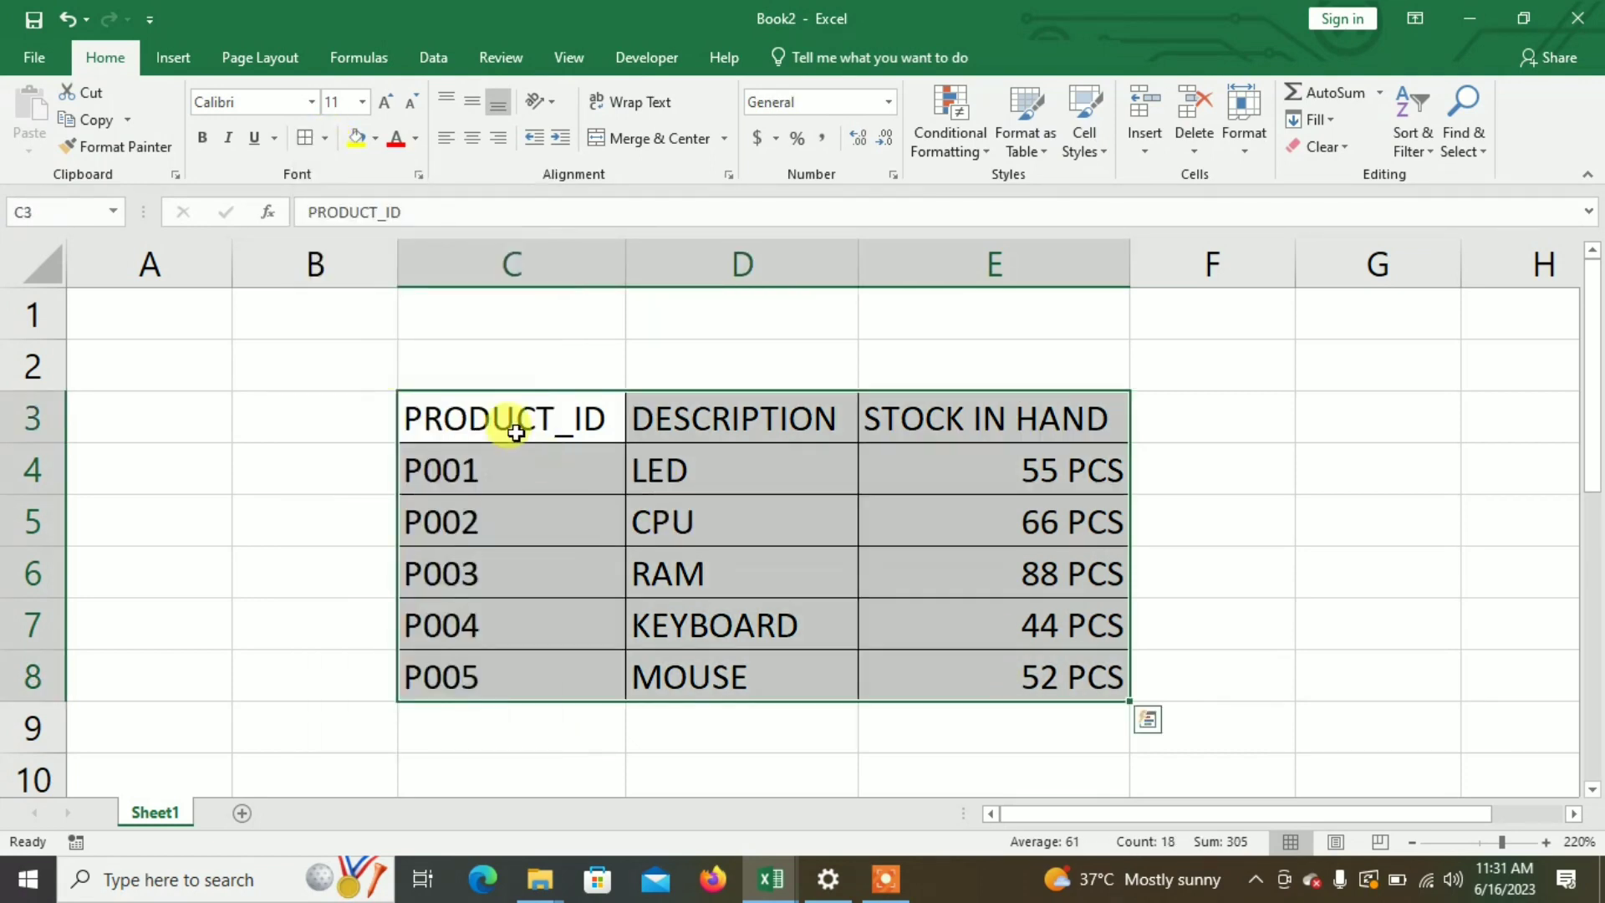
Format the header cells C3:E3 as bold red text on a yellow fill
{"action": "left_click_drag", "start_coordinate": [516, 433], "coordinate": [889, 419]}
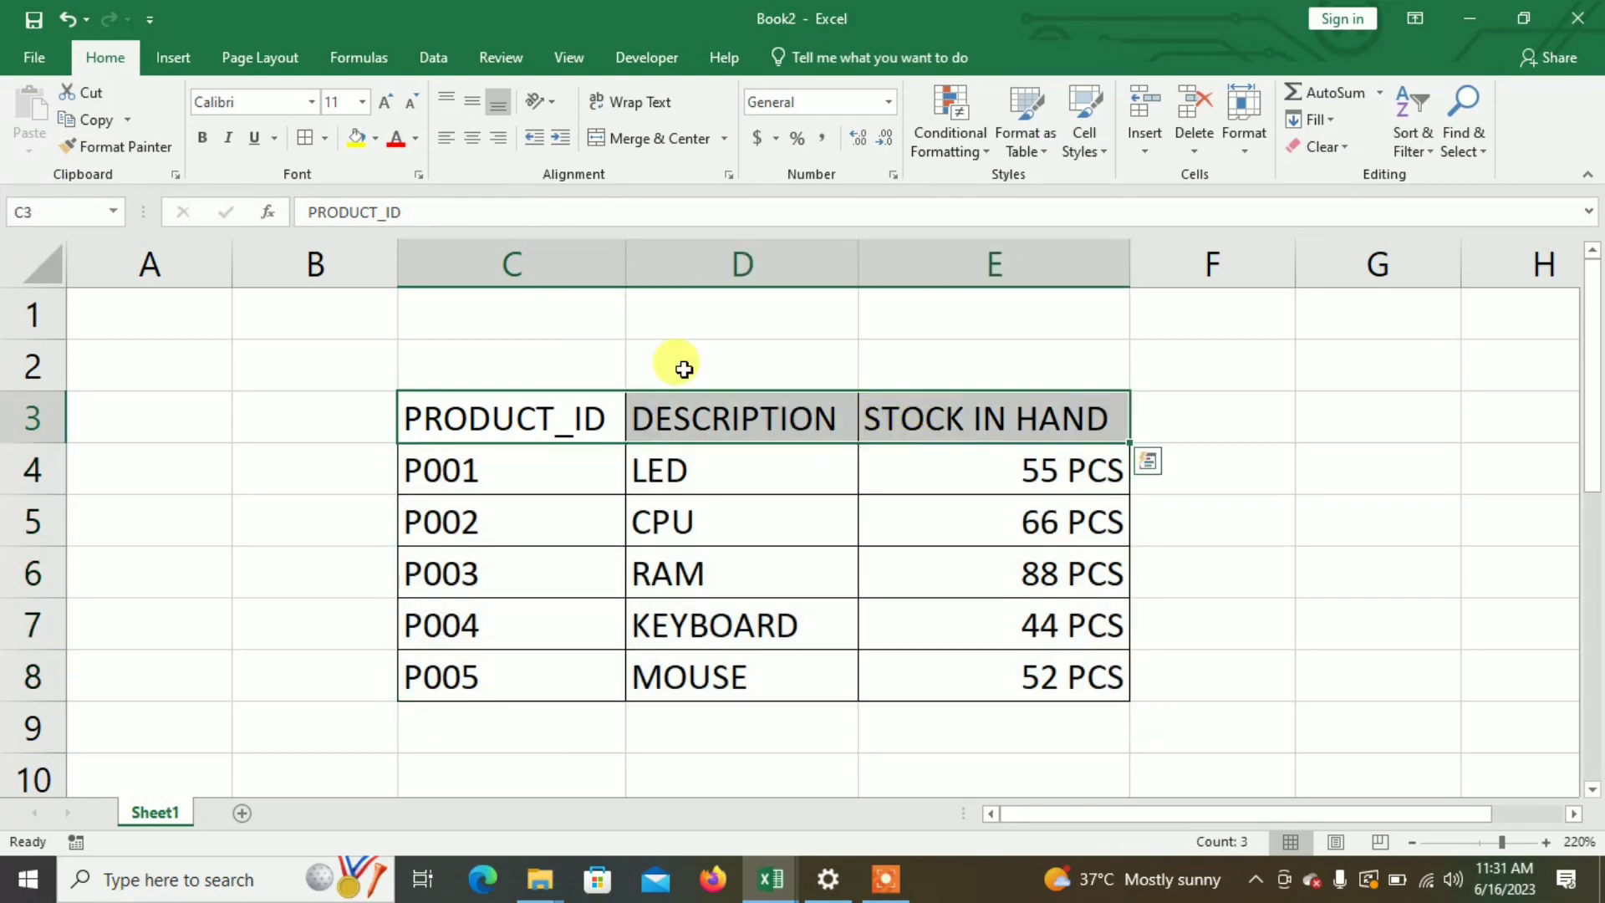
{"action": "left_click", "coordinate": [201, 140]}
{"action": "left_click", "coordinate": [357, 140]}
{"action": "left_click", "coordinate": [398, 141]}
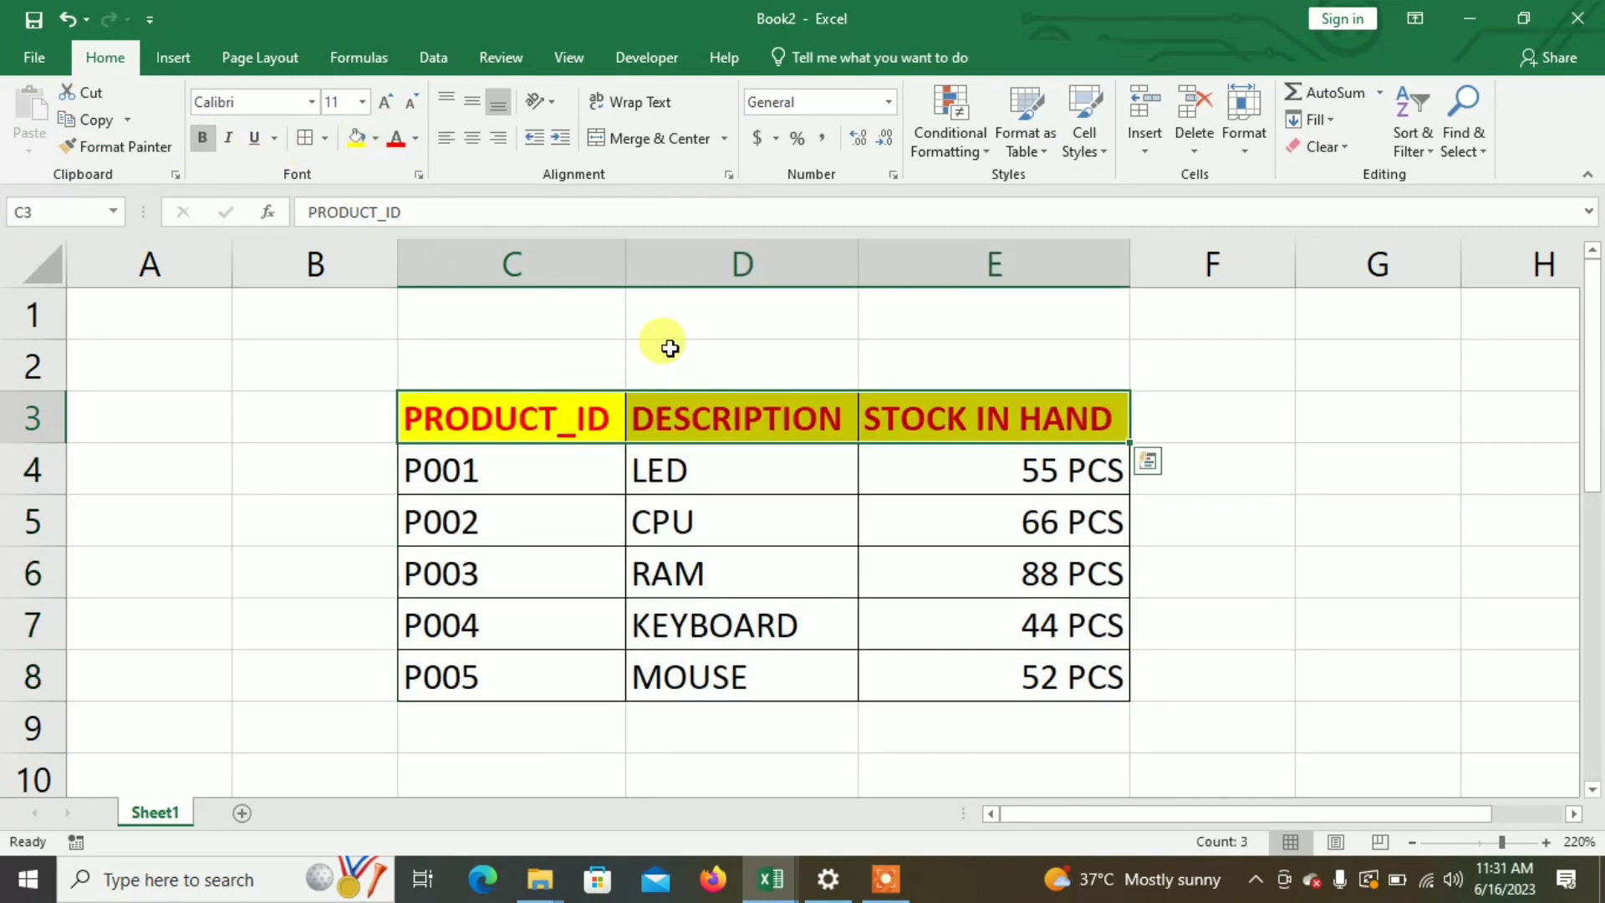
Copy the PRODUCT_ID column C3:C8 and paste it starting at G3
{"action": "scroll", "coordinate": [584, 465], "scroll_direction": "down", "scroll_amount": 2}
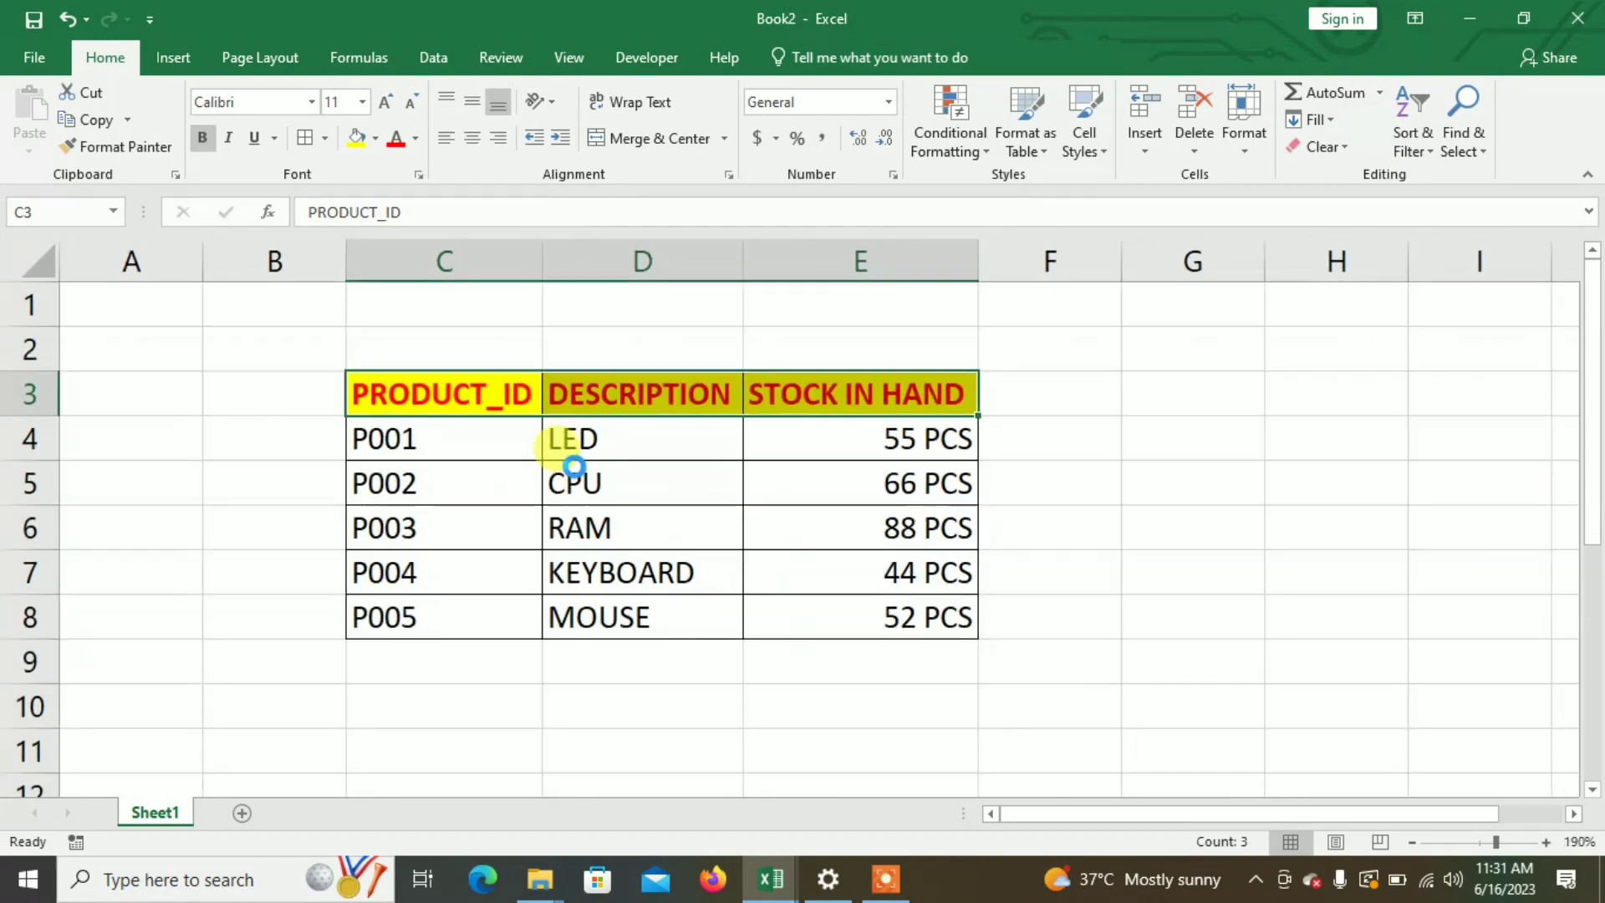
{"action": "scroll", "coordinate": [573, 465], "scroll_direction": "down", "scroll_amount": 1}
{"action": "left_click", "coordinate": [886, 539]}
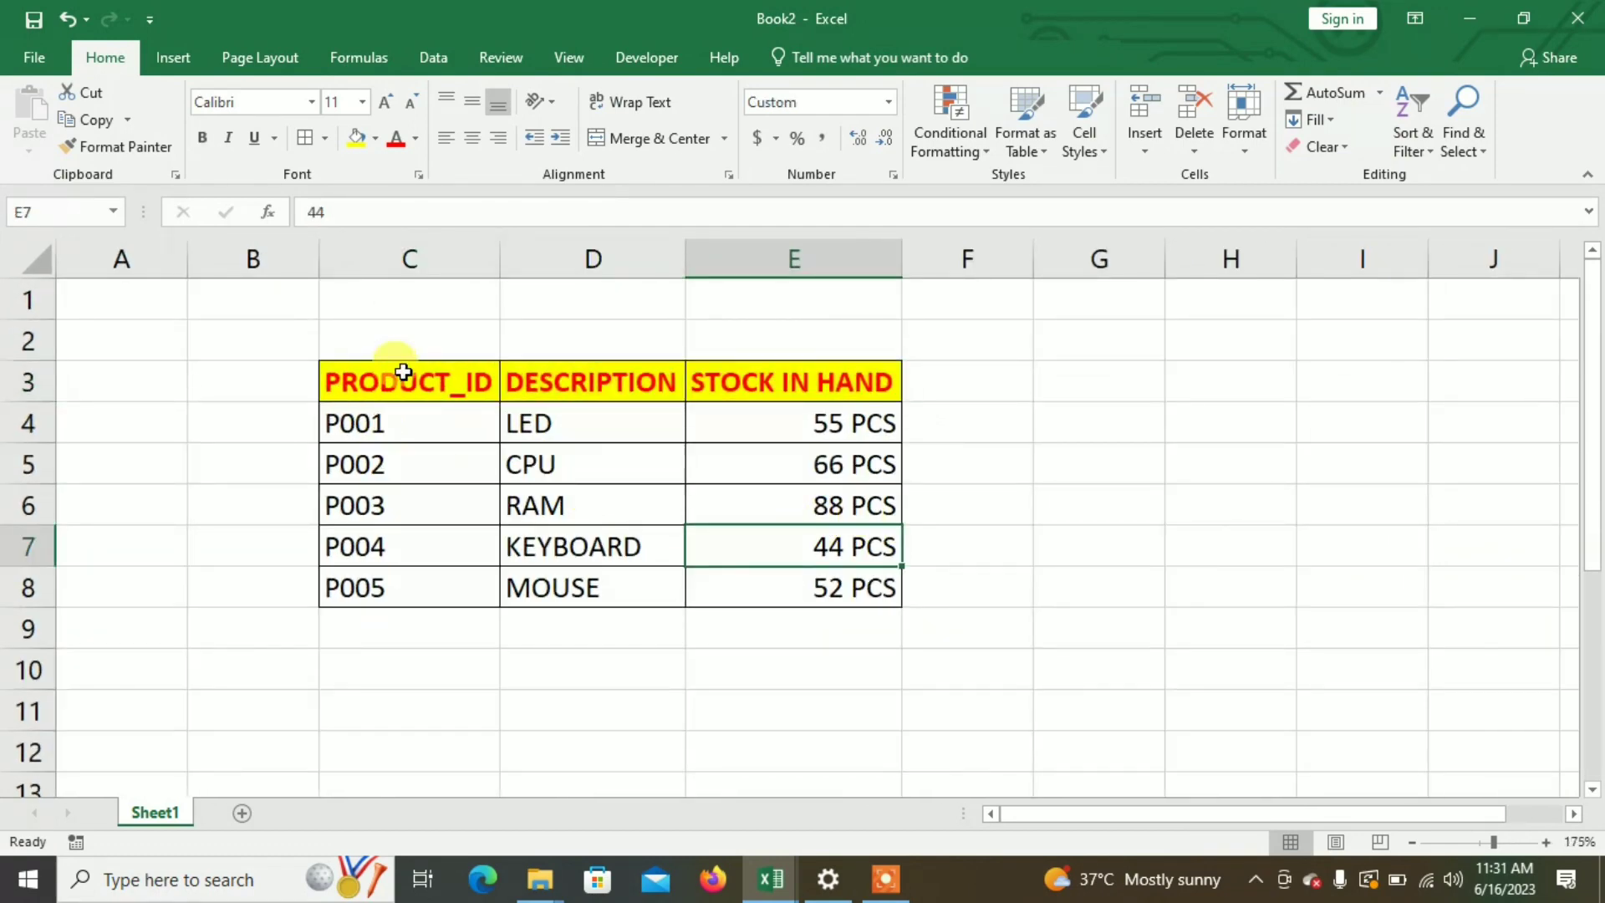
{"action": "left_click_drag", "start_coordinate": [403, 372], "coordinate": [430, 591]}
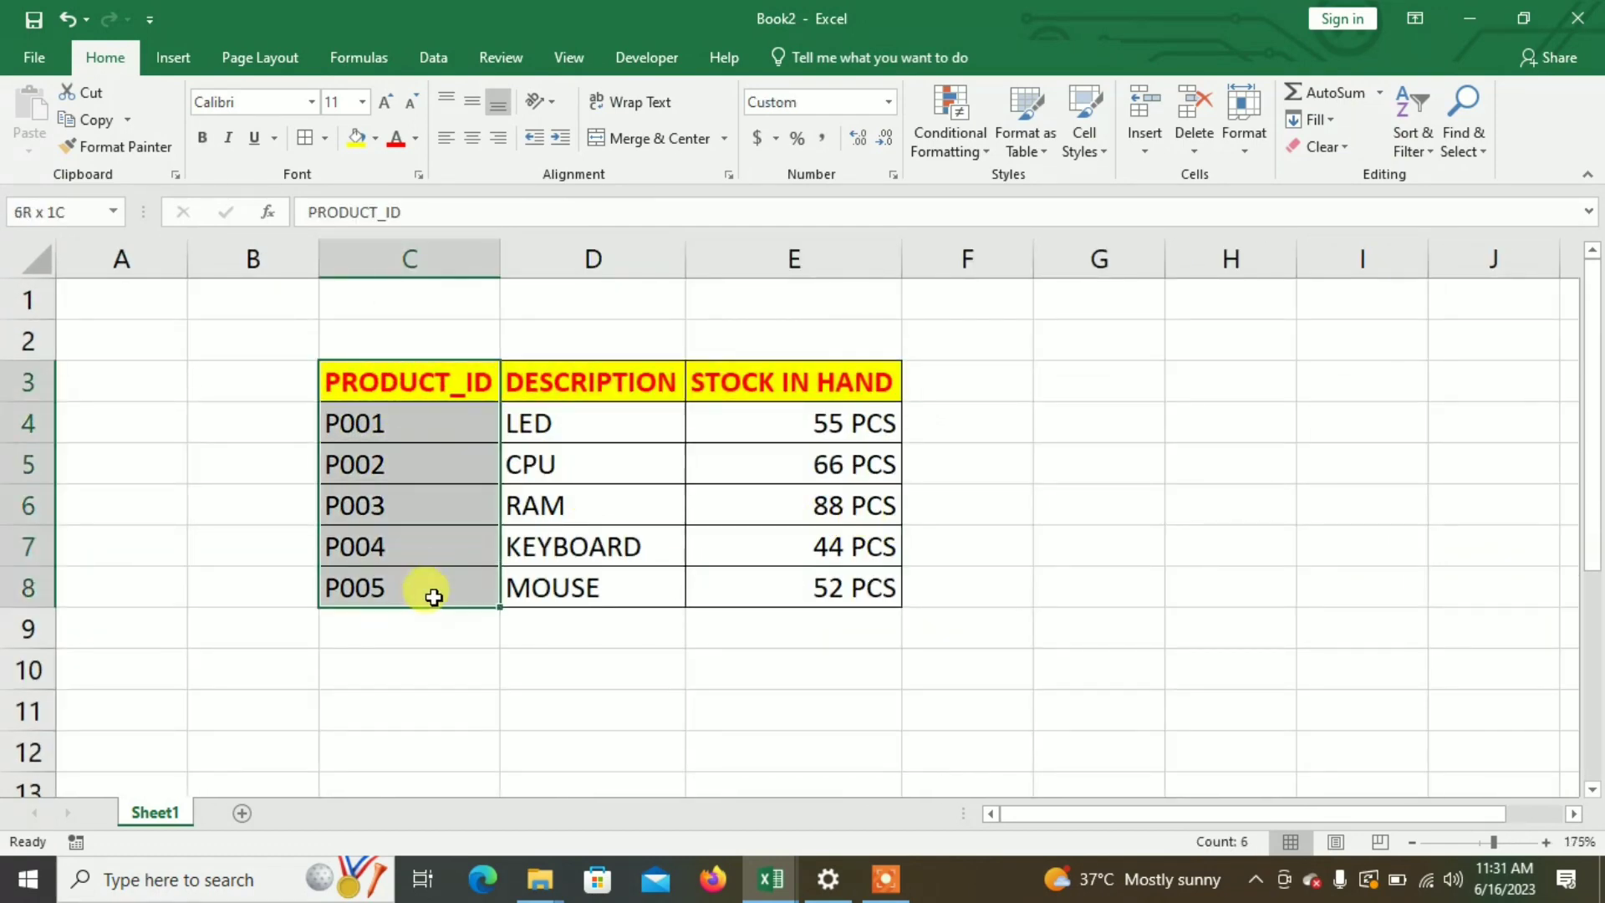
{"action": "left_click", "coordinate": [94, 118]}
{"action": "left_click", "coordinate": [1062, 376]}
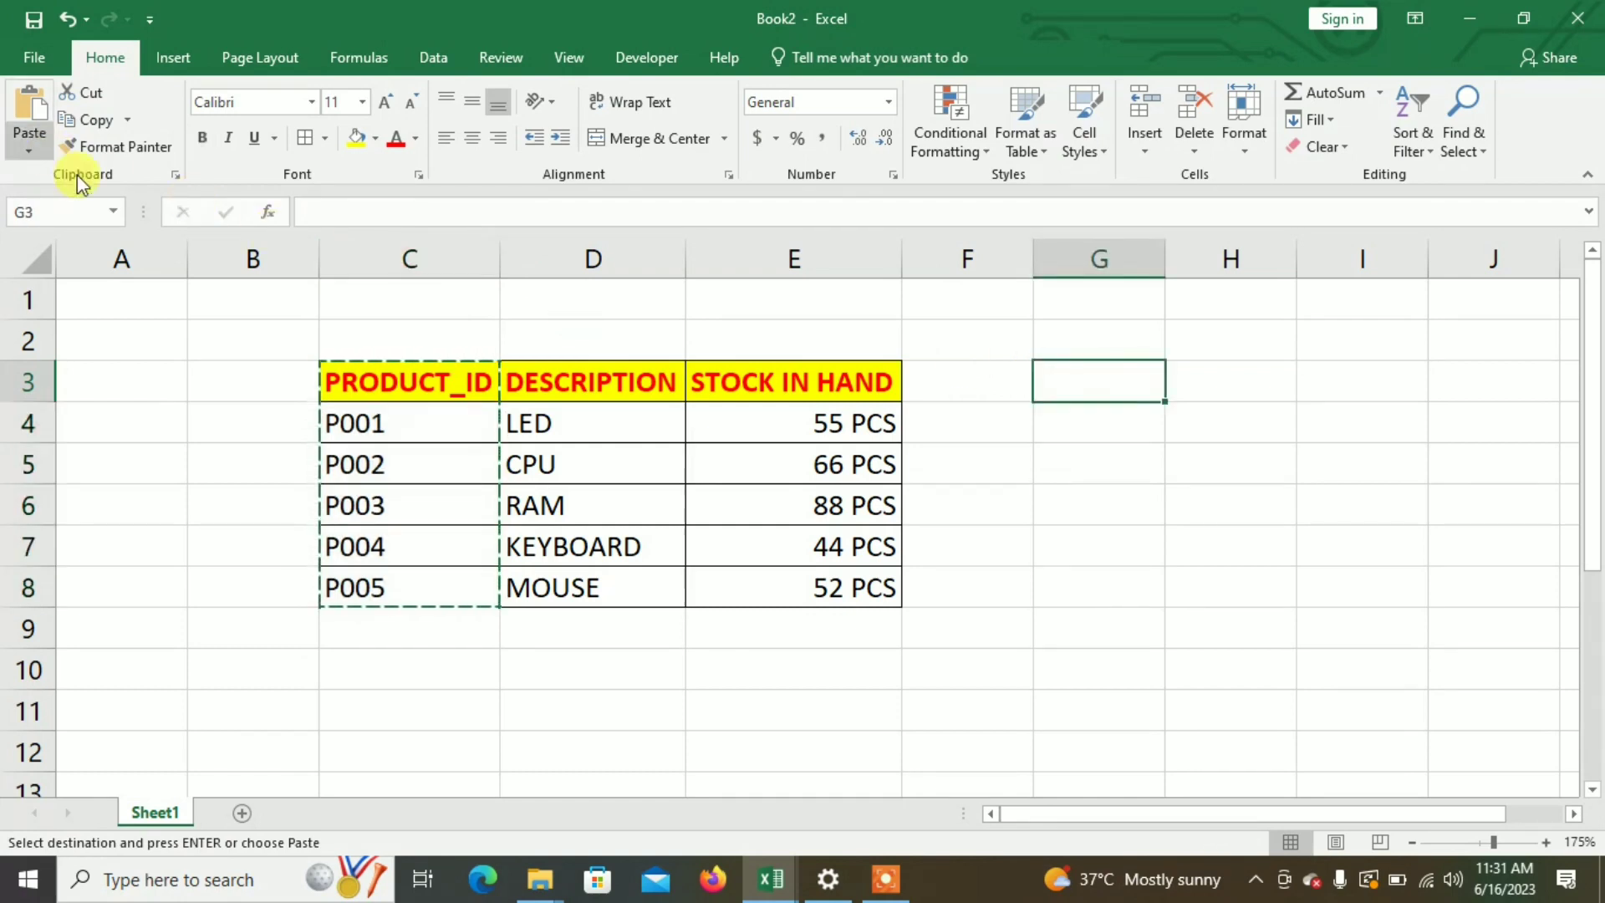
{"action": "left_click", "coordinate": [29, 108]}
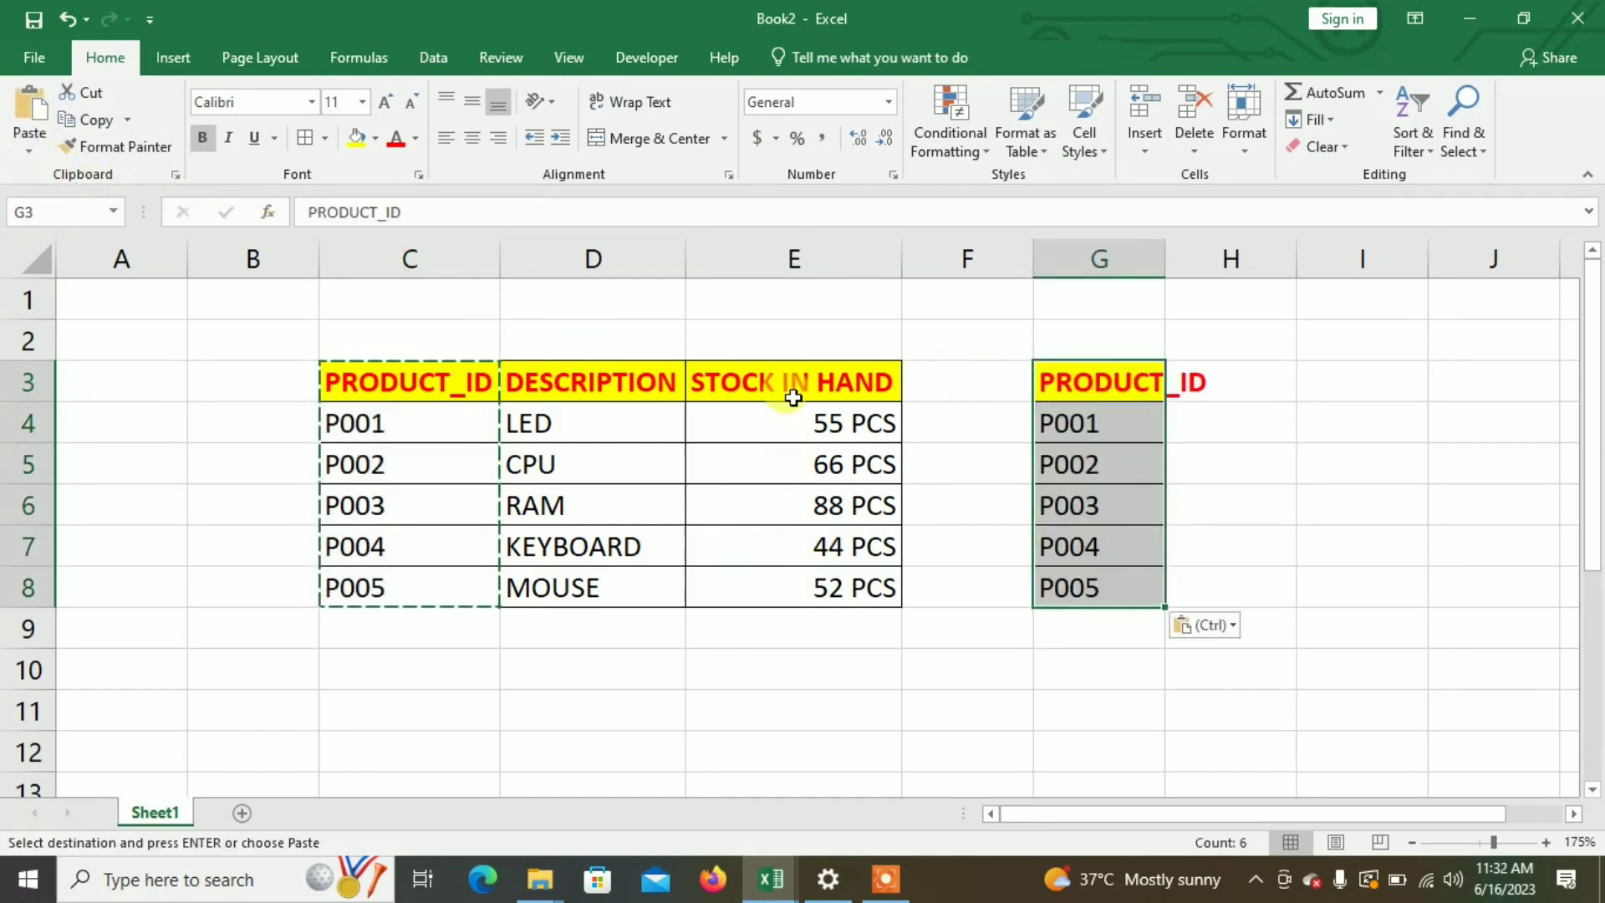
Copy the STOCK IN HAND column E3:E8 to H3 and fit the widths of columns G and H to their contents
{"action": "left_click_drag", "start_coordinate": [794, 398], "coordinate": [820, 584]}
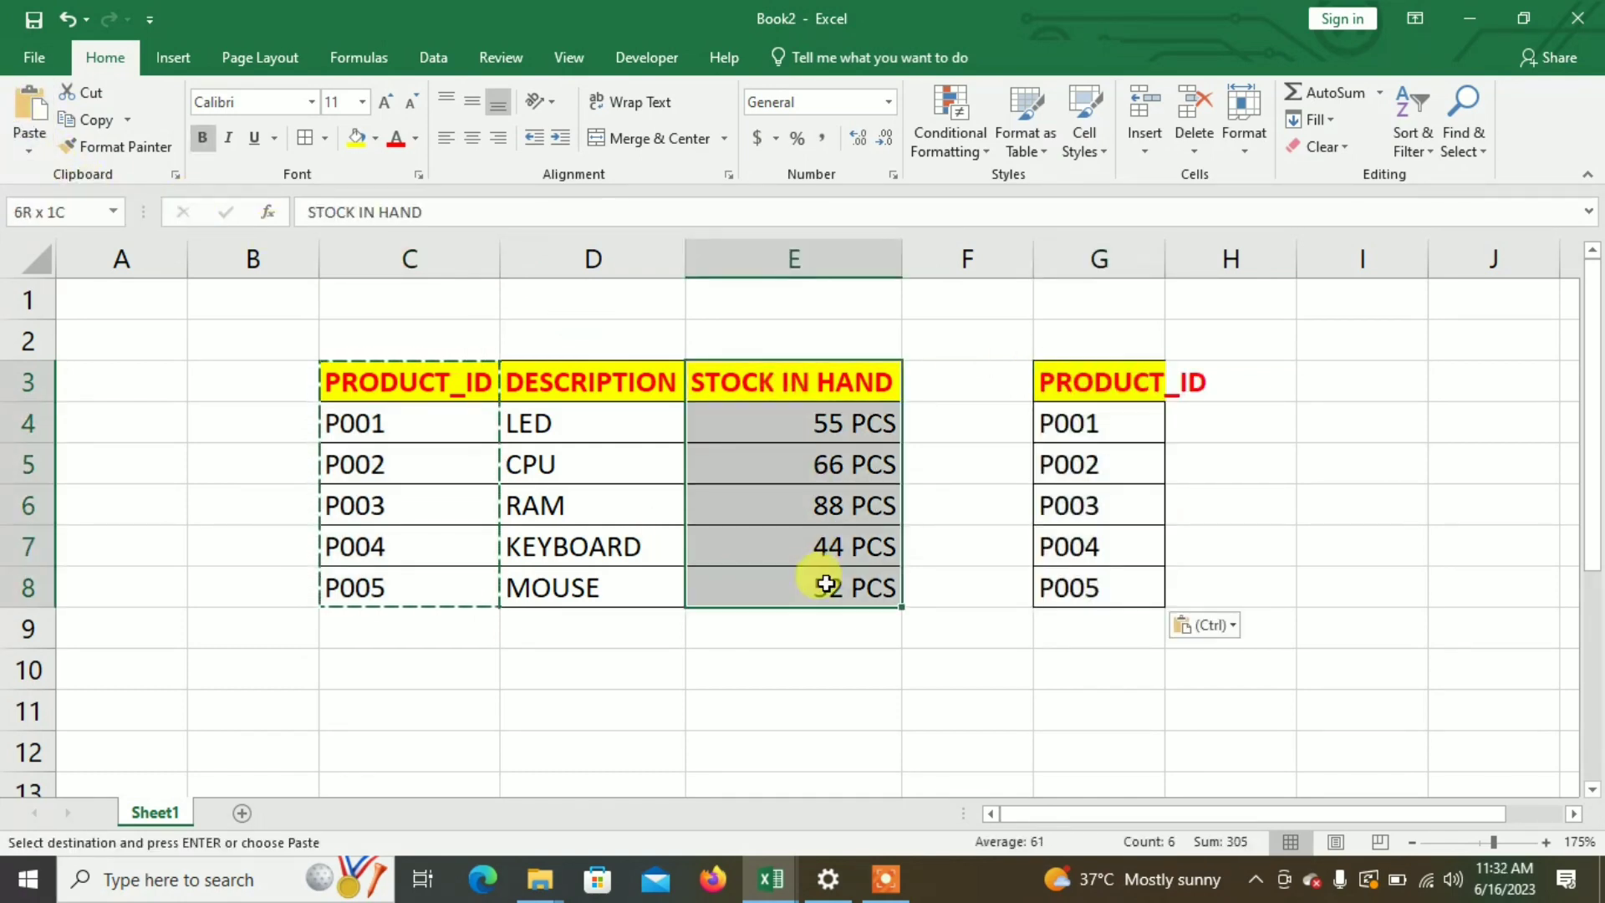
{"action": "left_click", "coordinate": [92, 125]}
{"action": "left_click", "coordinate": [1256, 381]}
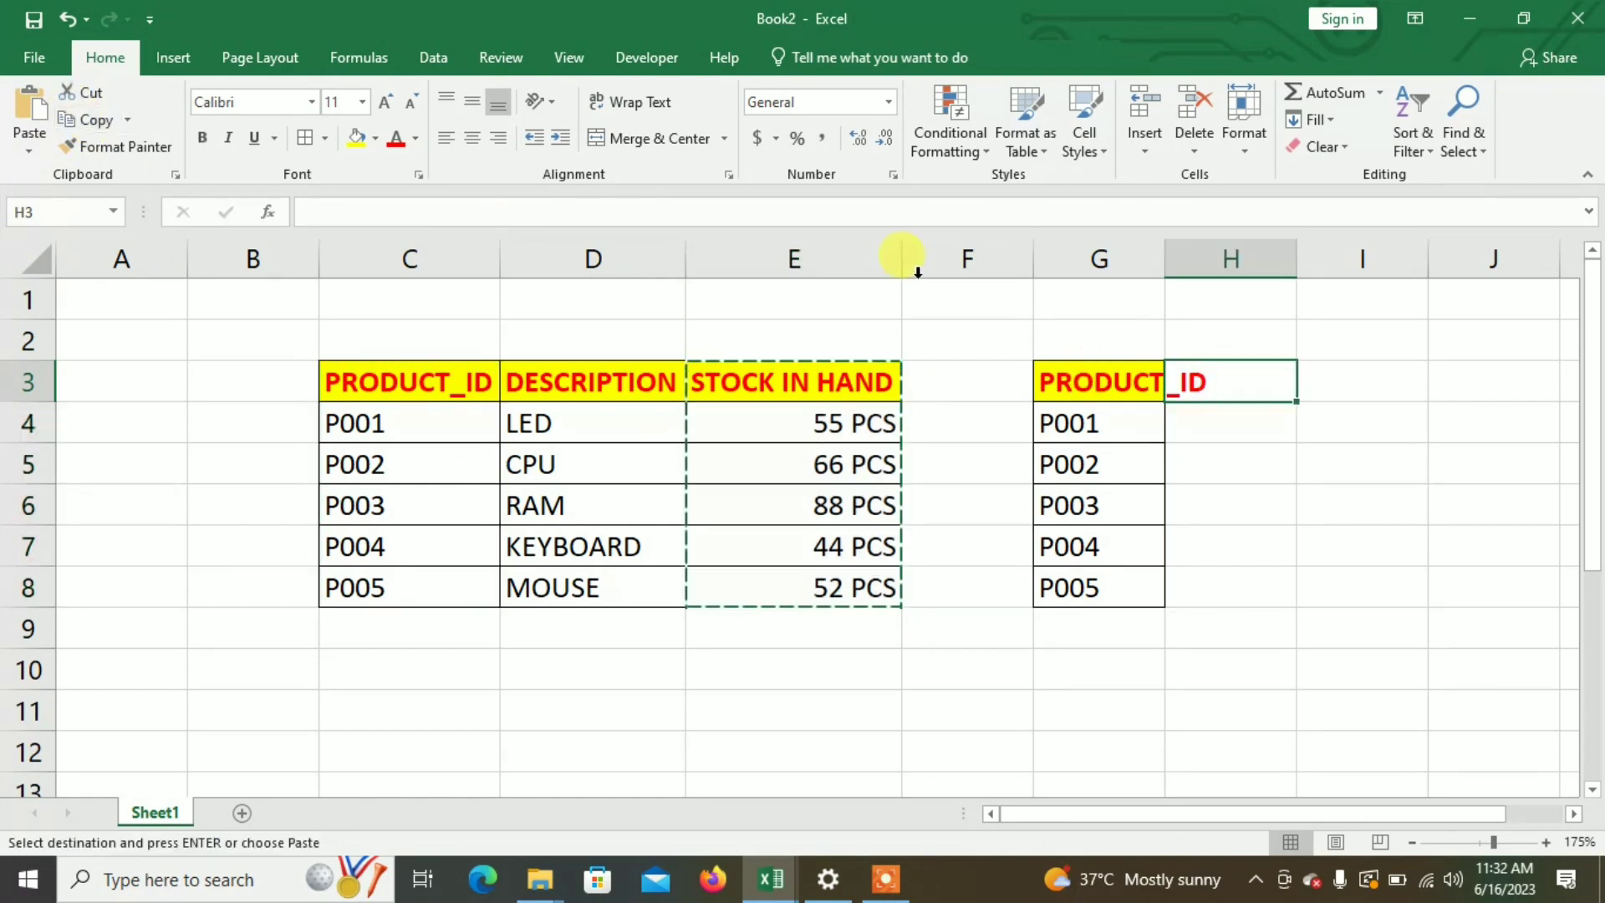
{"action": "left_click", "coordinate": [21, 117]}
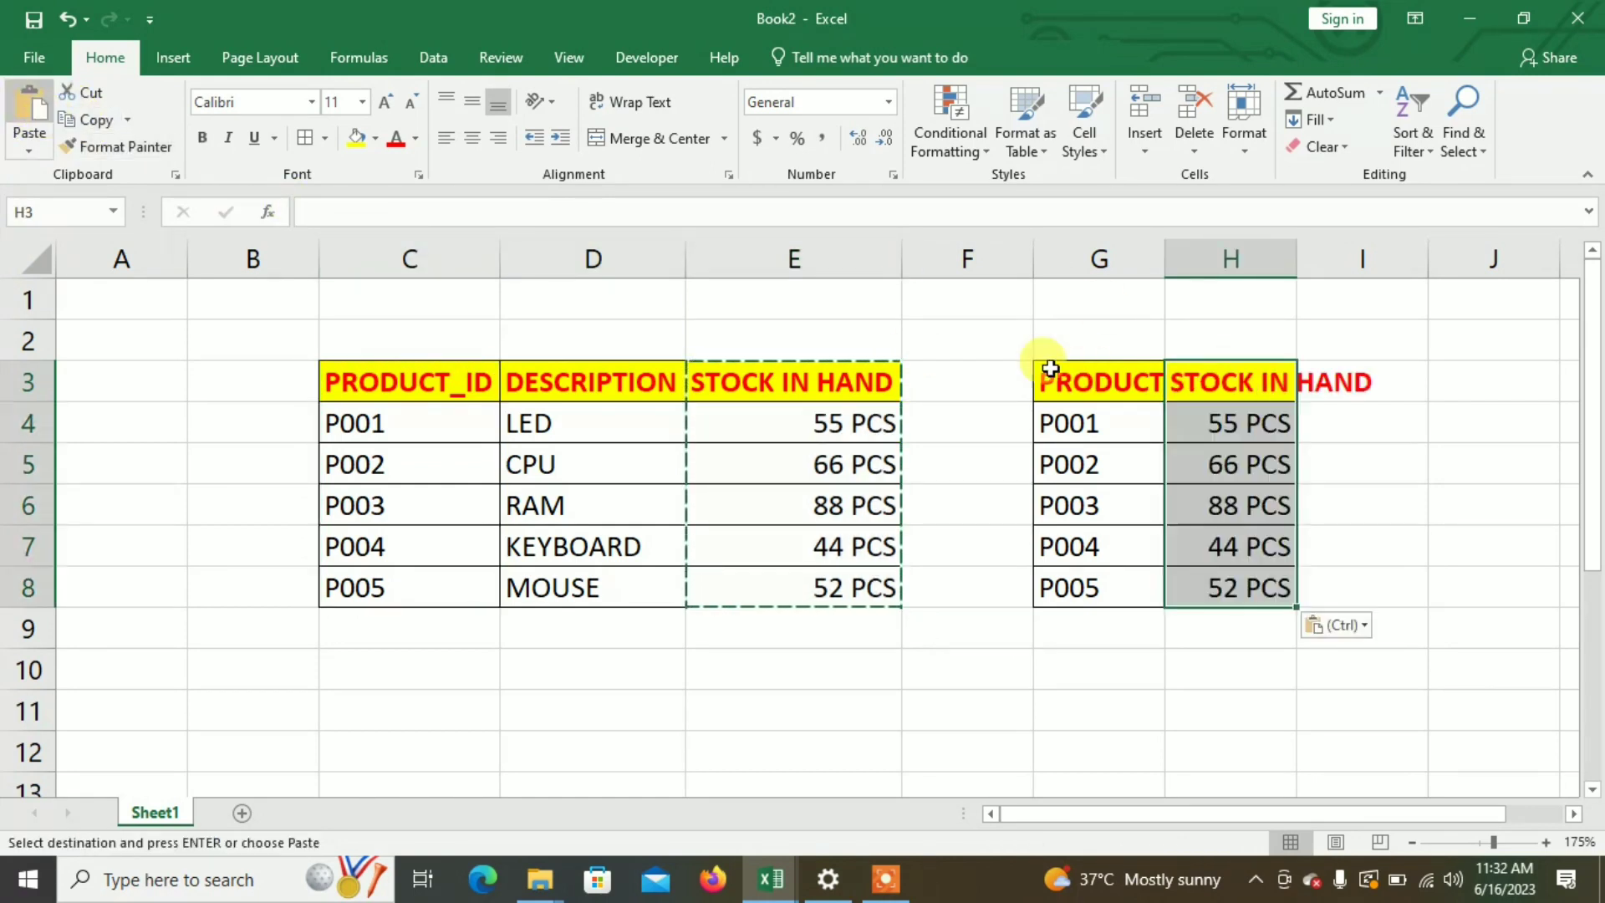
{"action": "double_click", "coordinate": [1165, 250]}
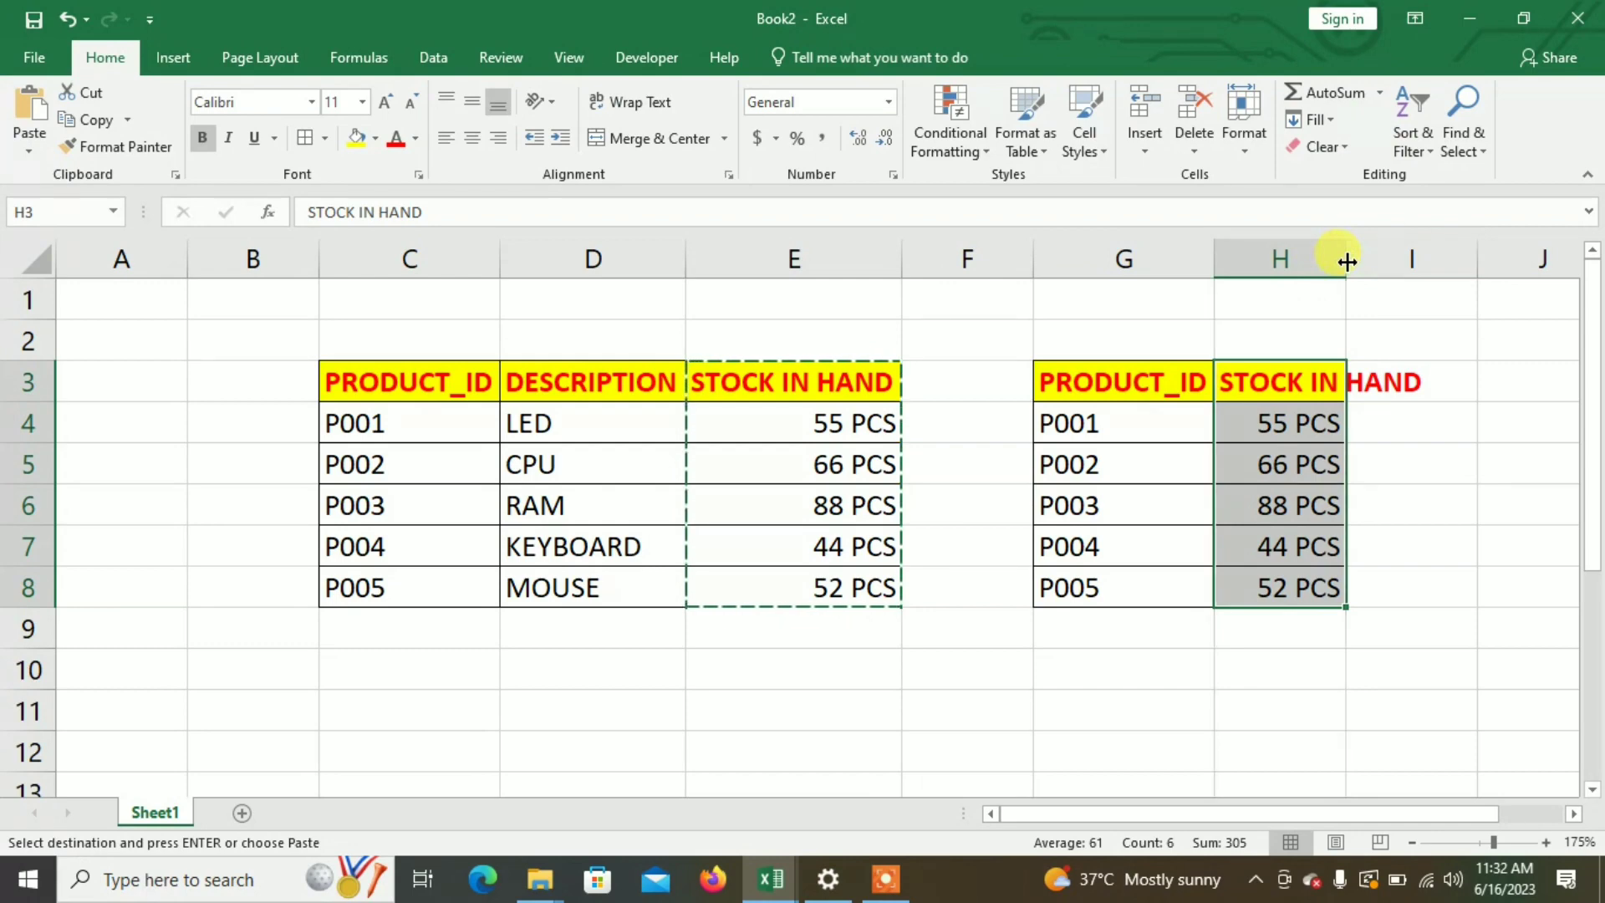
{"action": "double_click", "coordinate": [1347, 260]}
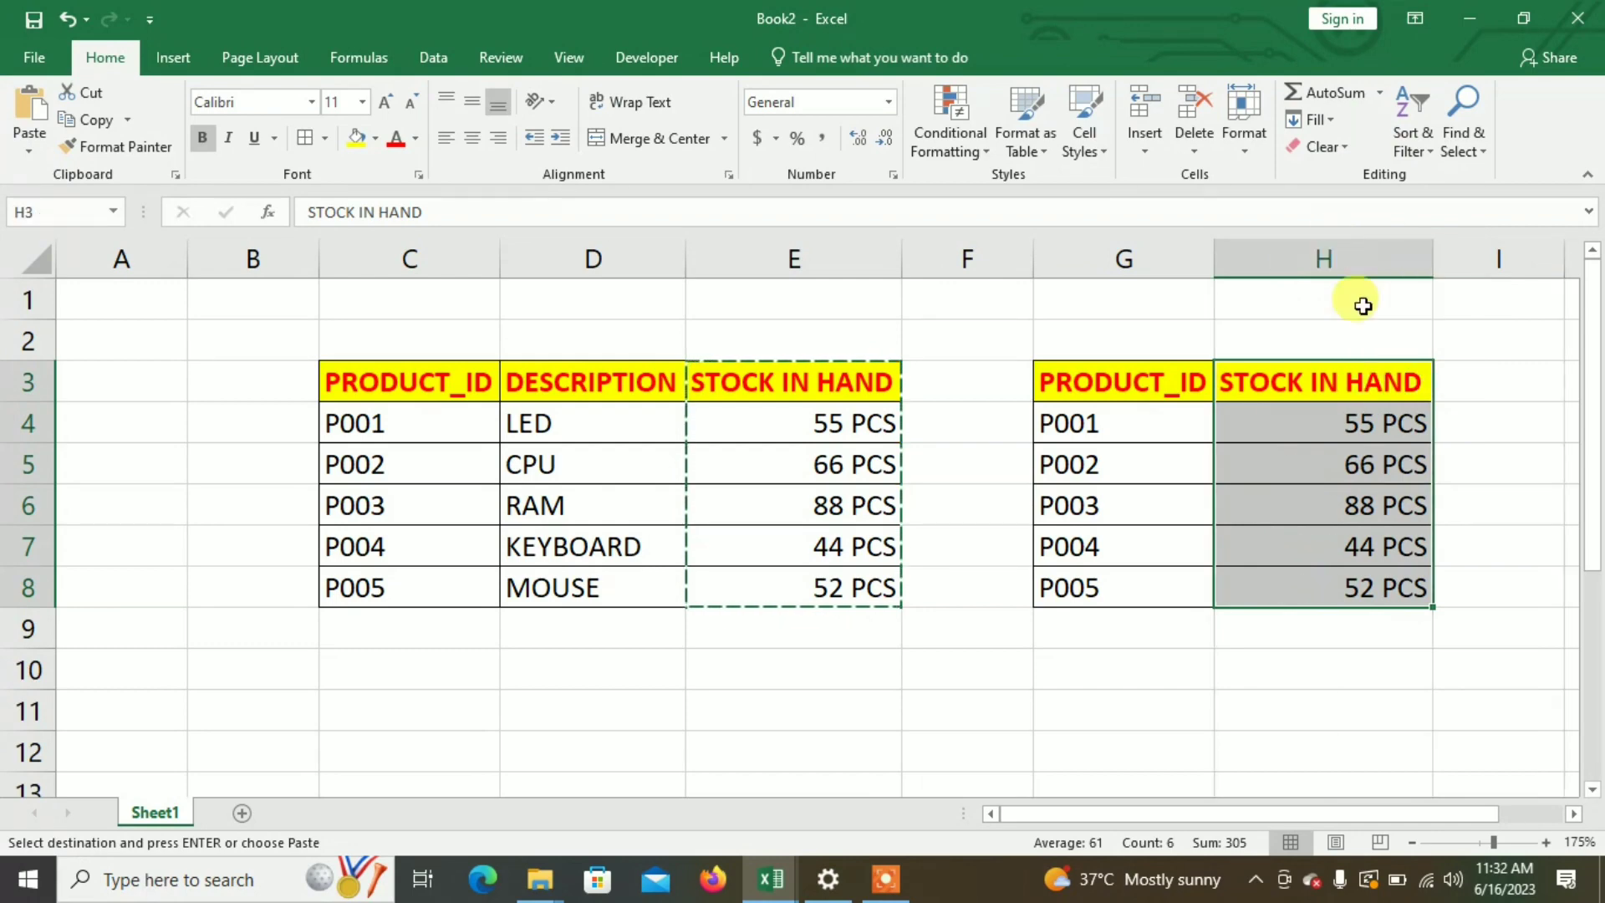
Change the header in H3 to MINIMUM STOCK IN HAND and fit column H to the longer text
{"action": "double_click", "coordinate": [1347, 378]}
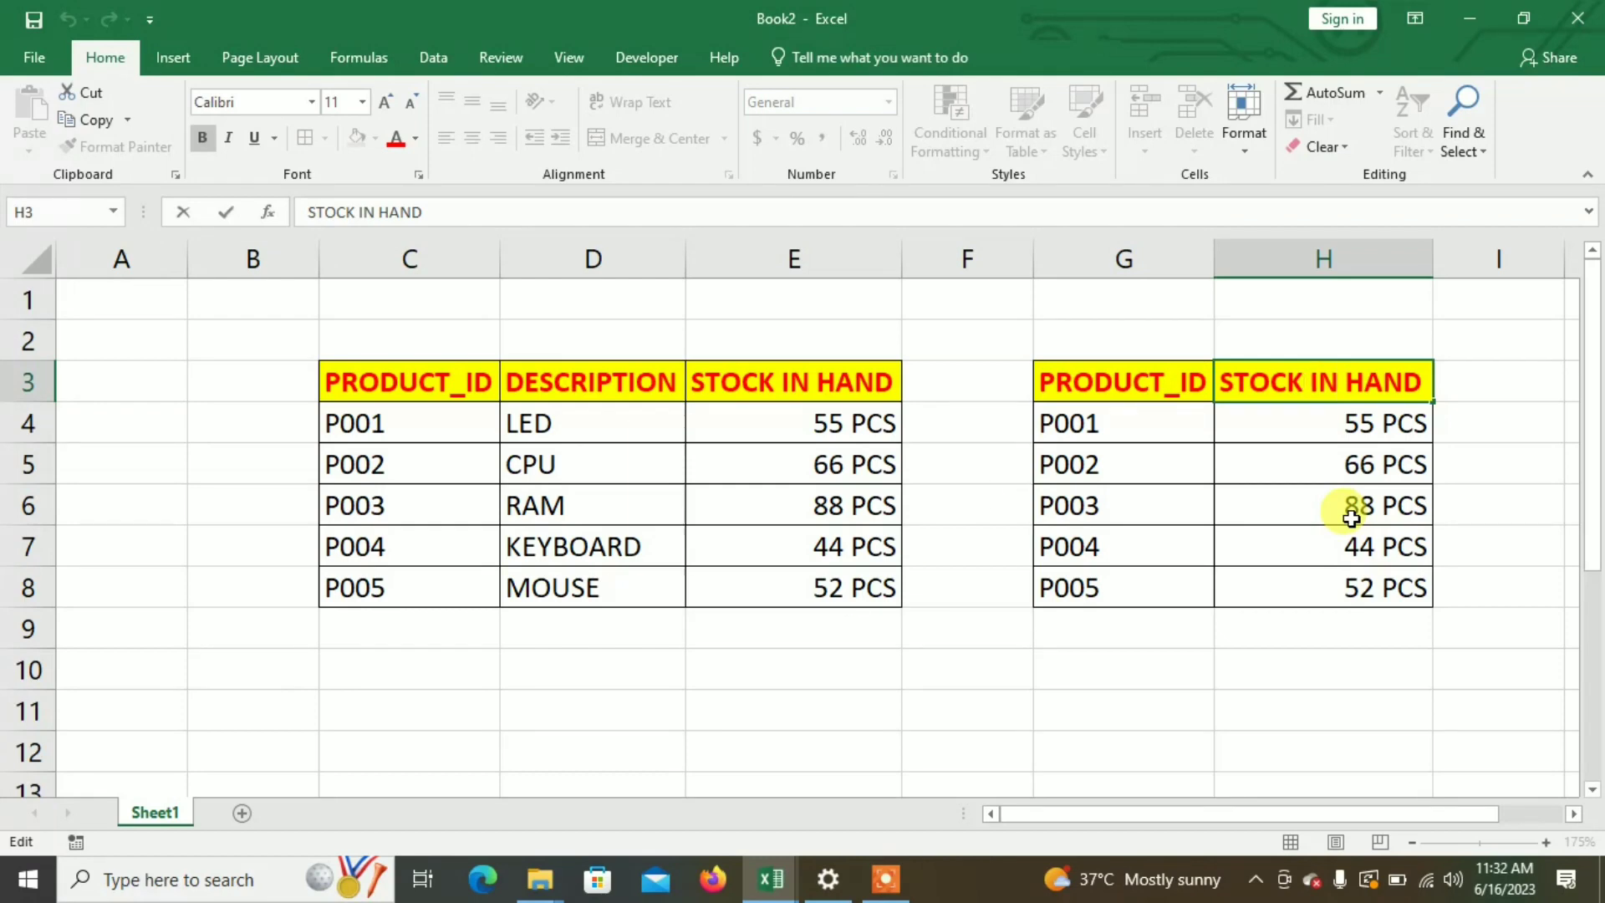
{"action": "key", "text": "Left"}
{"action": "key", "text": "Left"}
{"action": "key", "text": "Left"}
{"action": "key", "text": "Left"}
{"action": "key", "text": "Left"}
{"action": "key", "text": "Left"}
{"action": "key", "text": "Left"}
{"action": "key", "text": "Left"}
{"action": "key", "text": "Left"}
{"action": "type", "text": "M"}
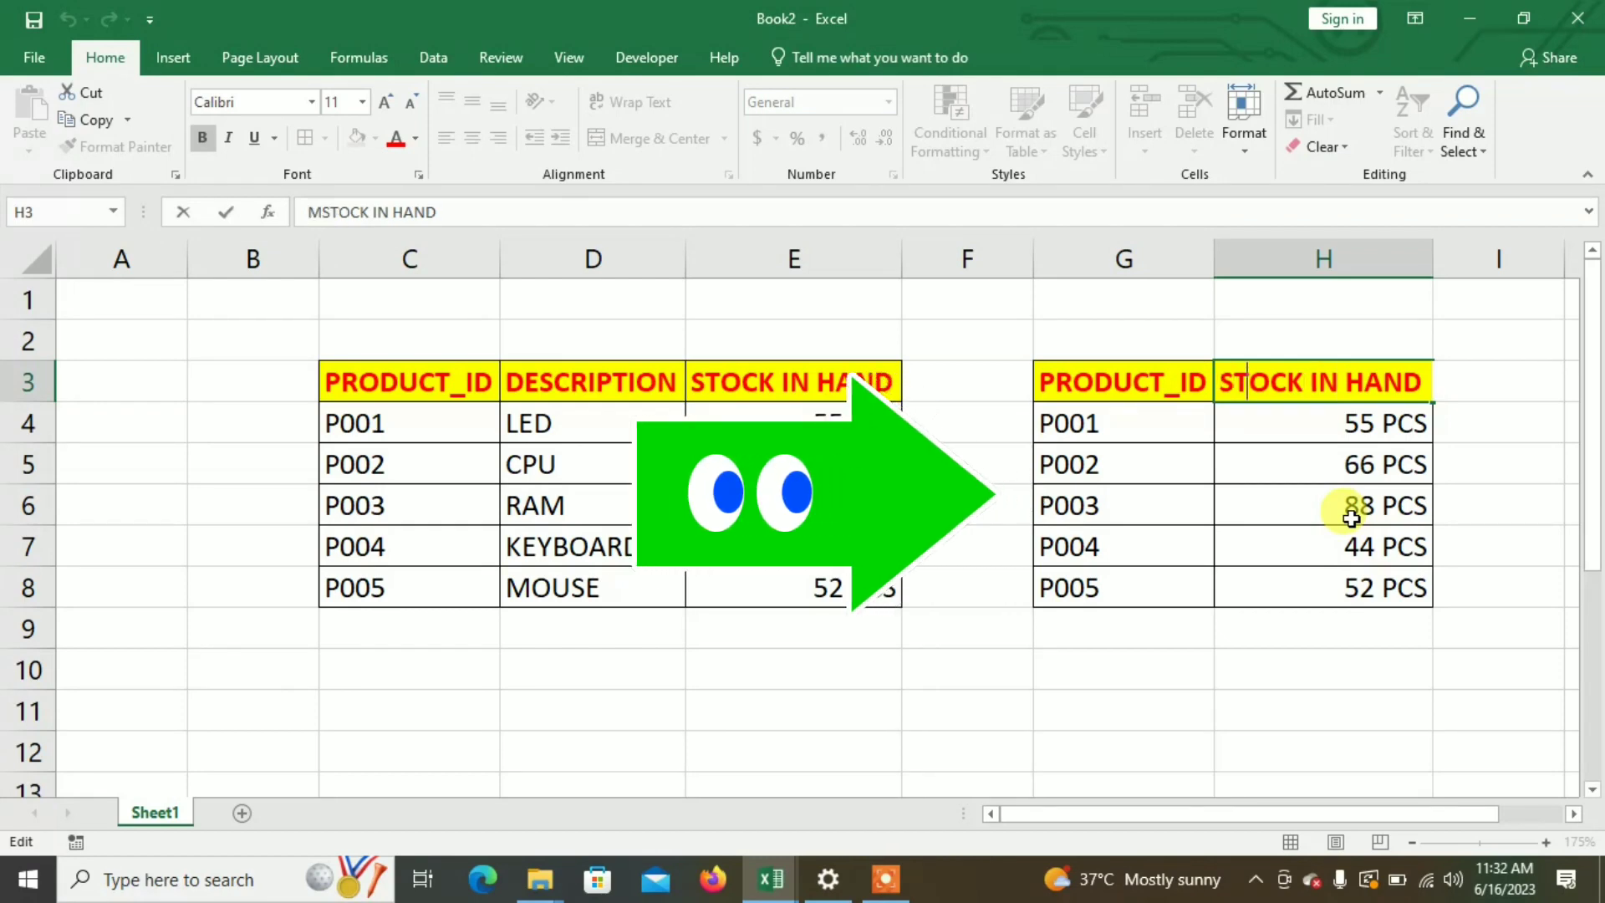
{"action": "type", "text": "INIM"}
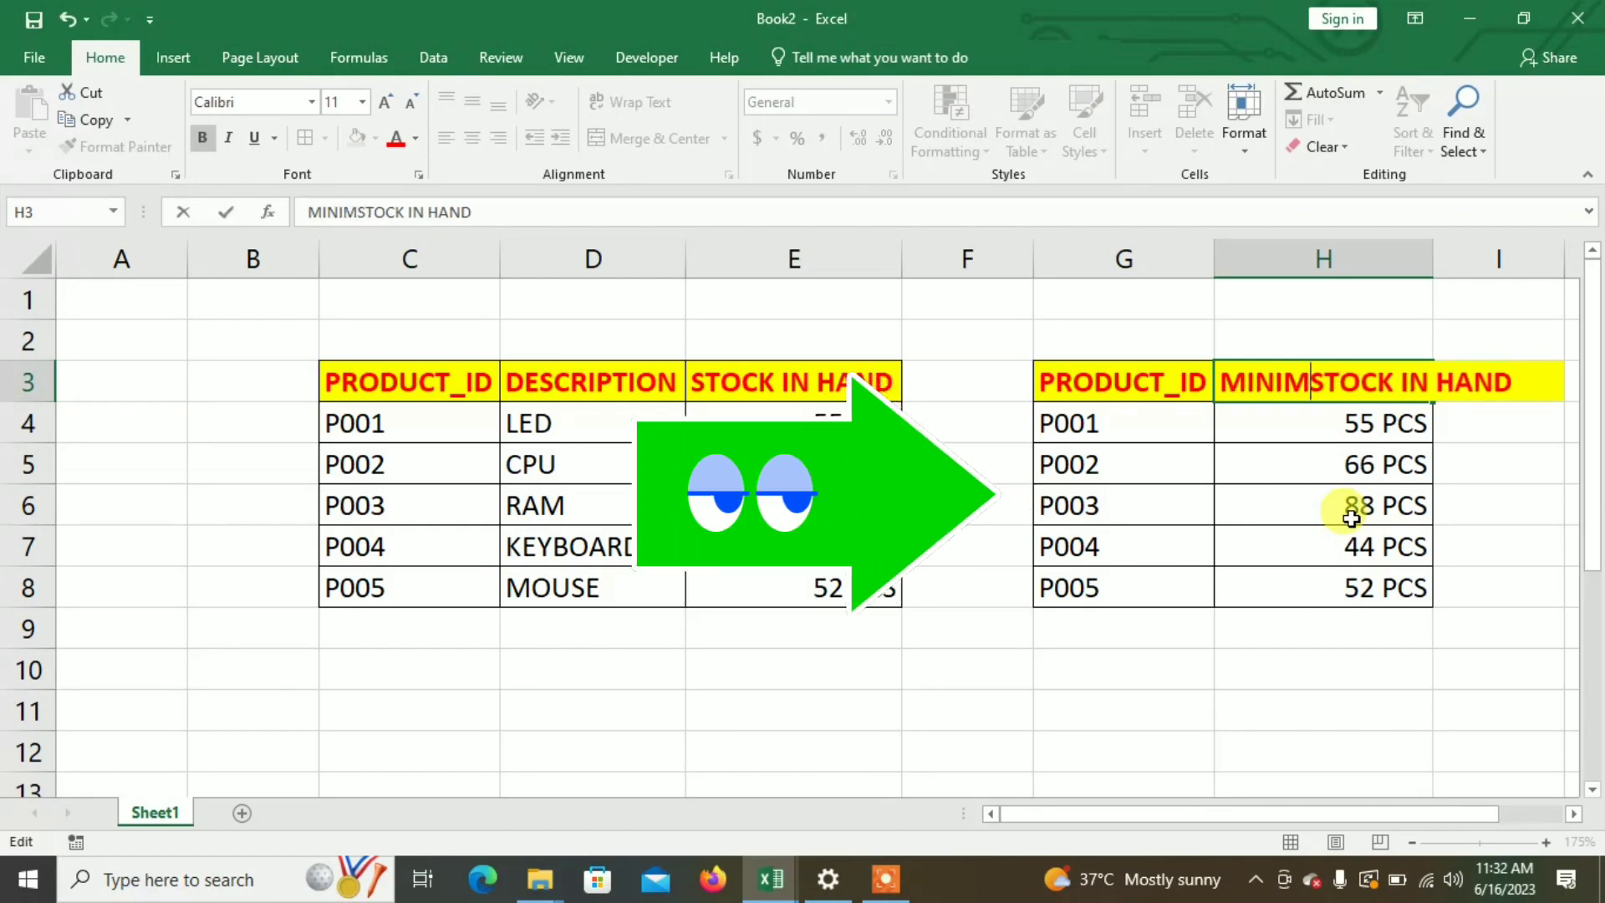
{"action": "type", "text": "UM"}
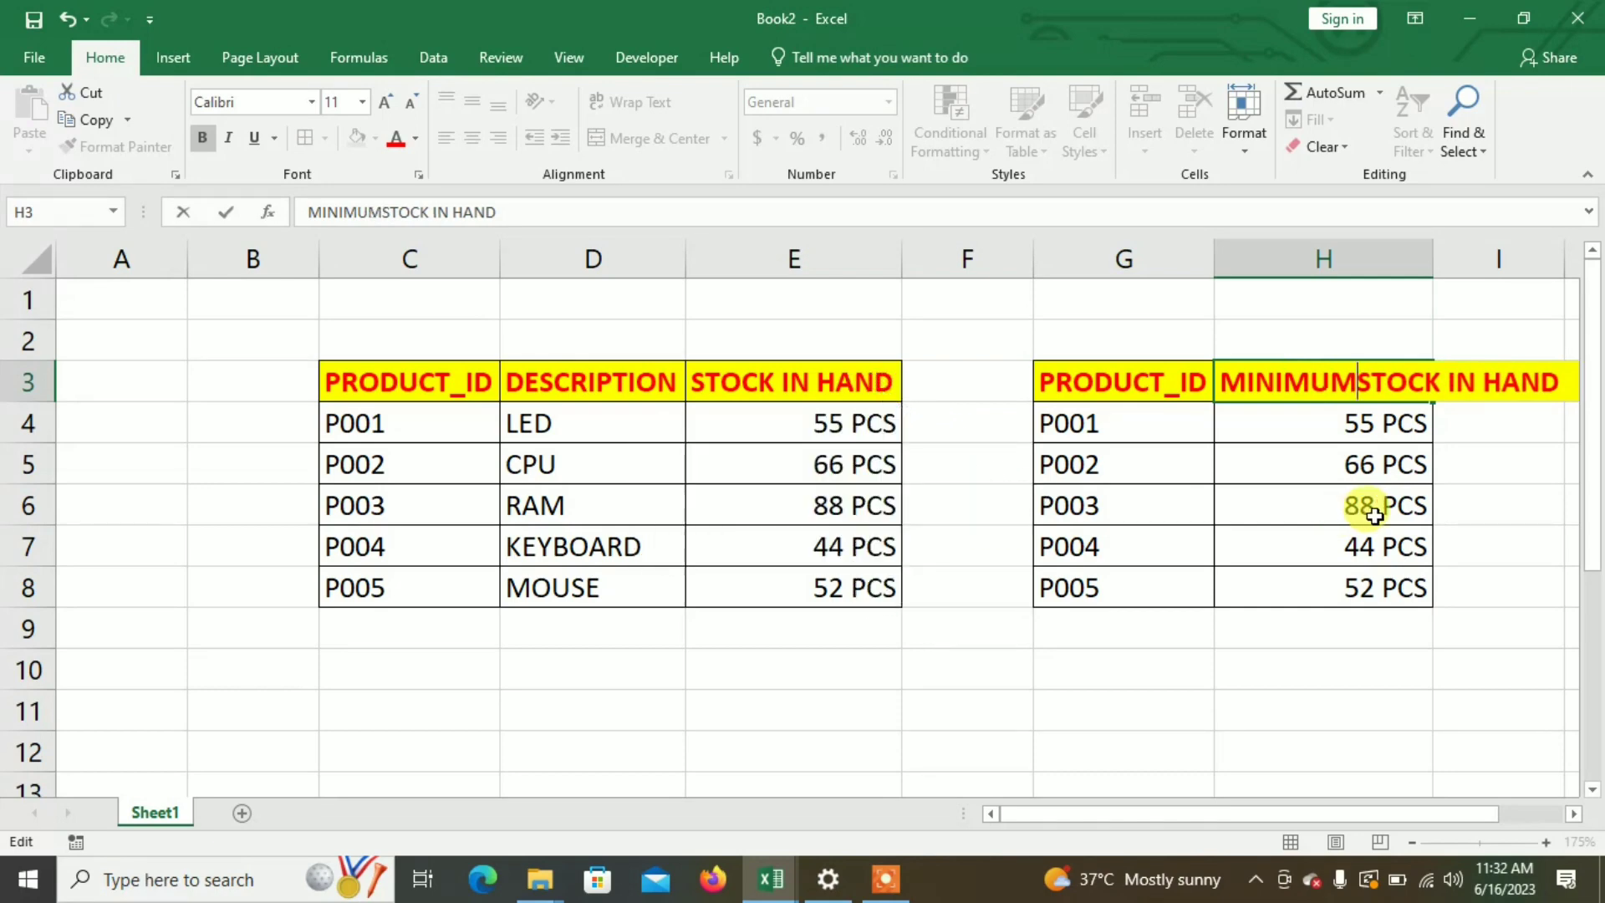
{"action": "key", "text": "Return"}
{"action": "double_click", "coordinate": [1432, 255]}
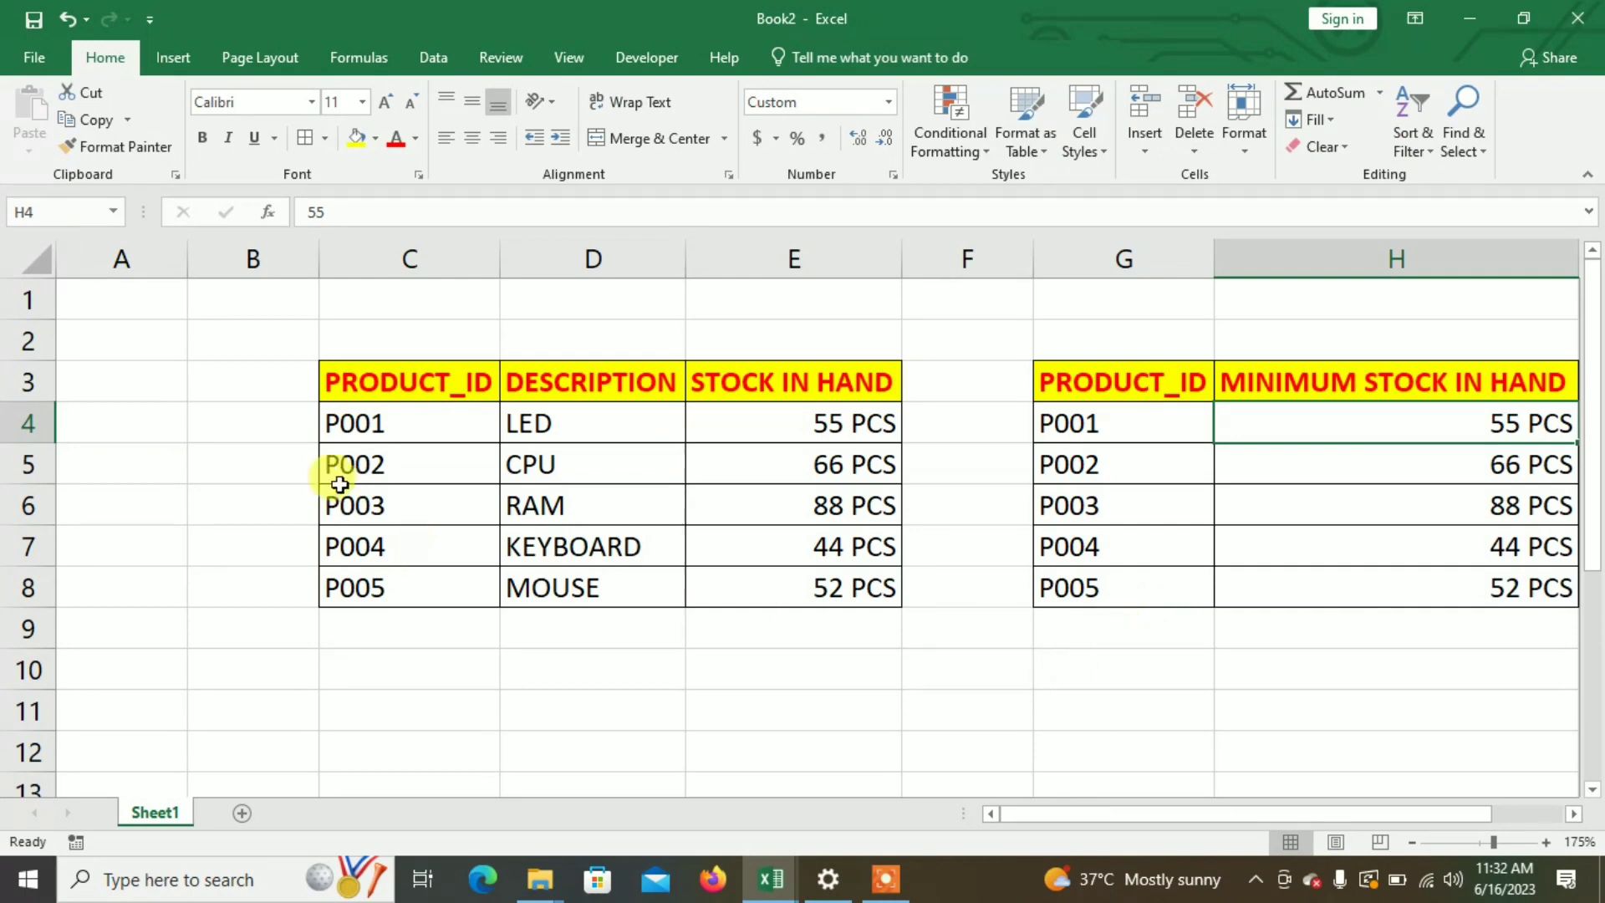
Start a formula-based conditional formatting rule for C4:E8 with a VLOOKUP whose lookup value is $G4
{"action": "left_click_drag", "start_coordinate": [368, 418], "coordinate": [840, 592]}
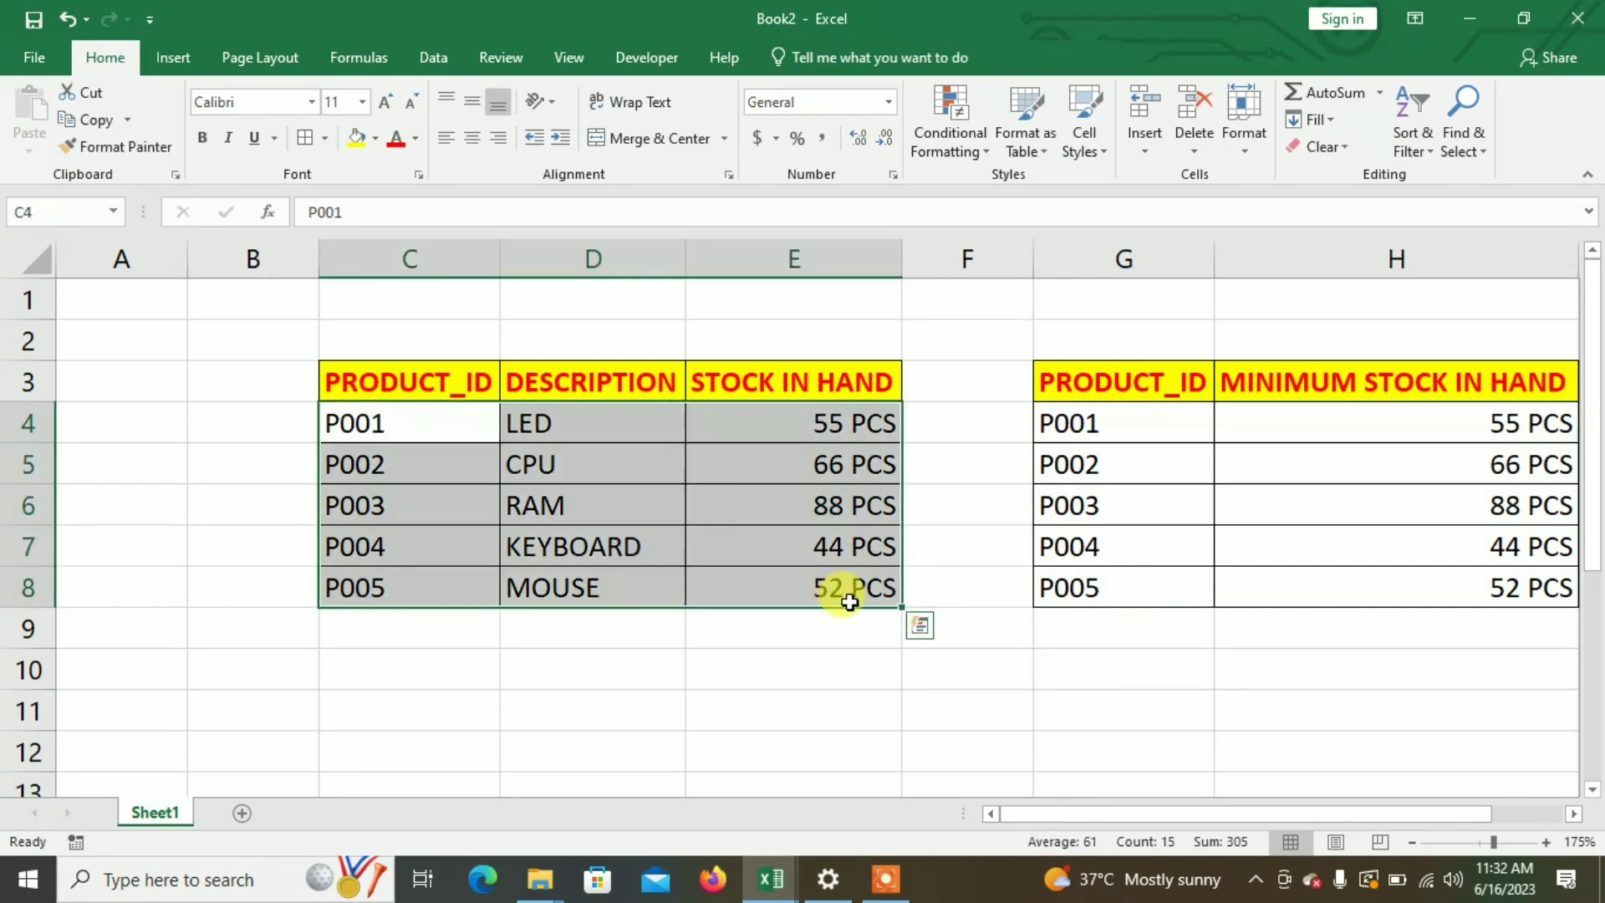
{"action": "left_click", "coordinate": [950, 115]}
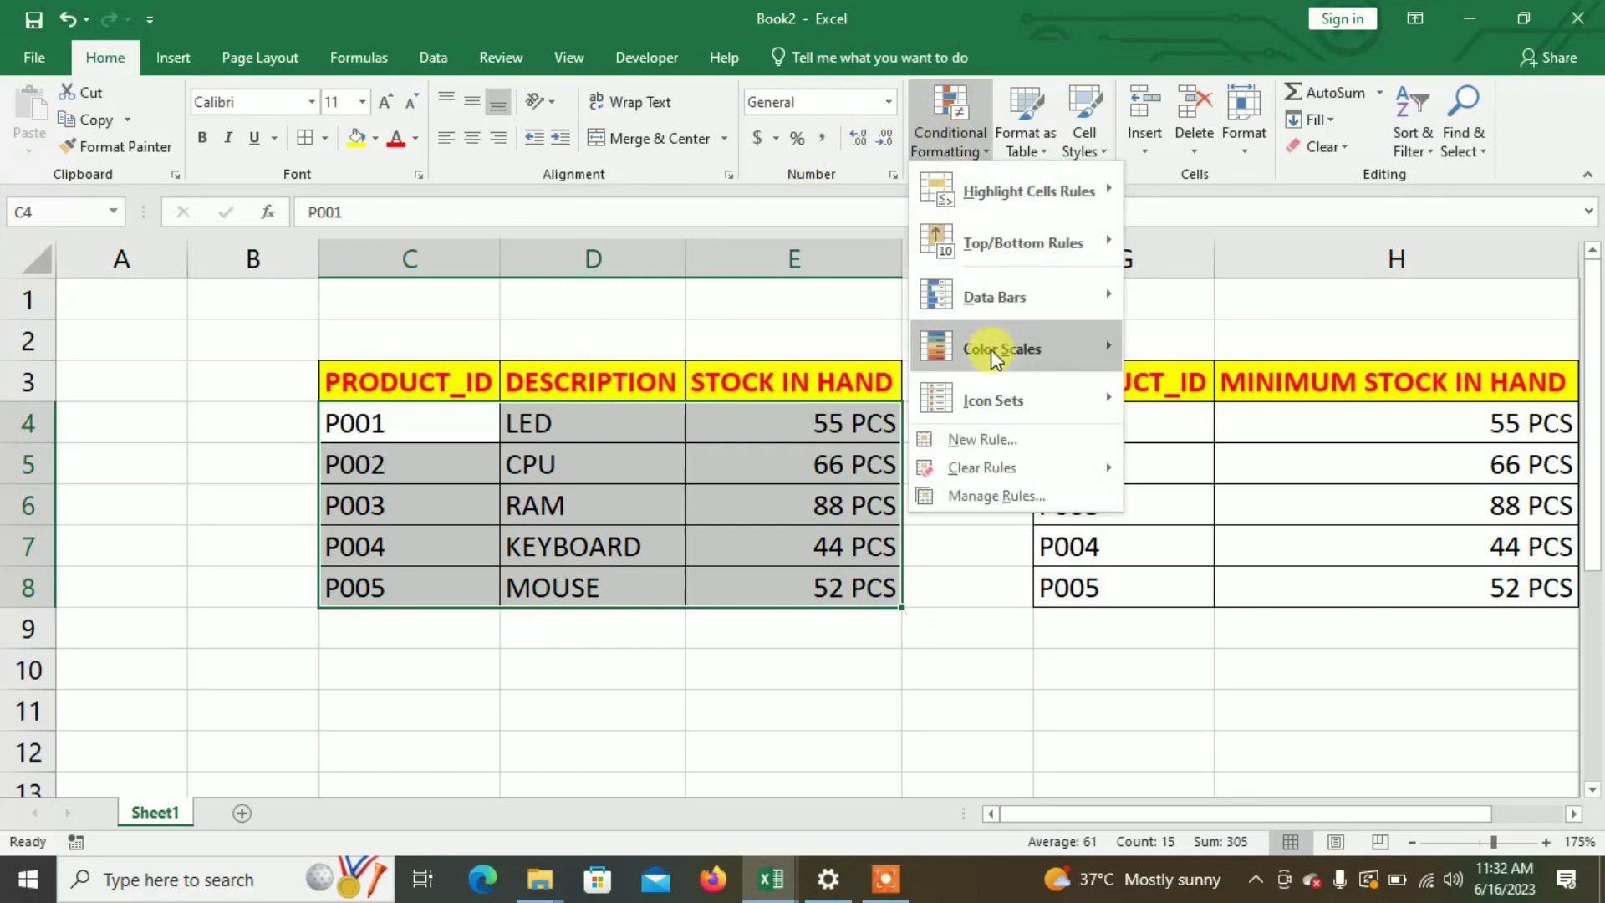
{"action": "left_click", "coordinate": [1013, 444]}
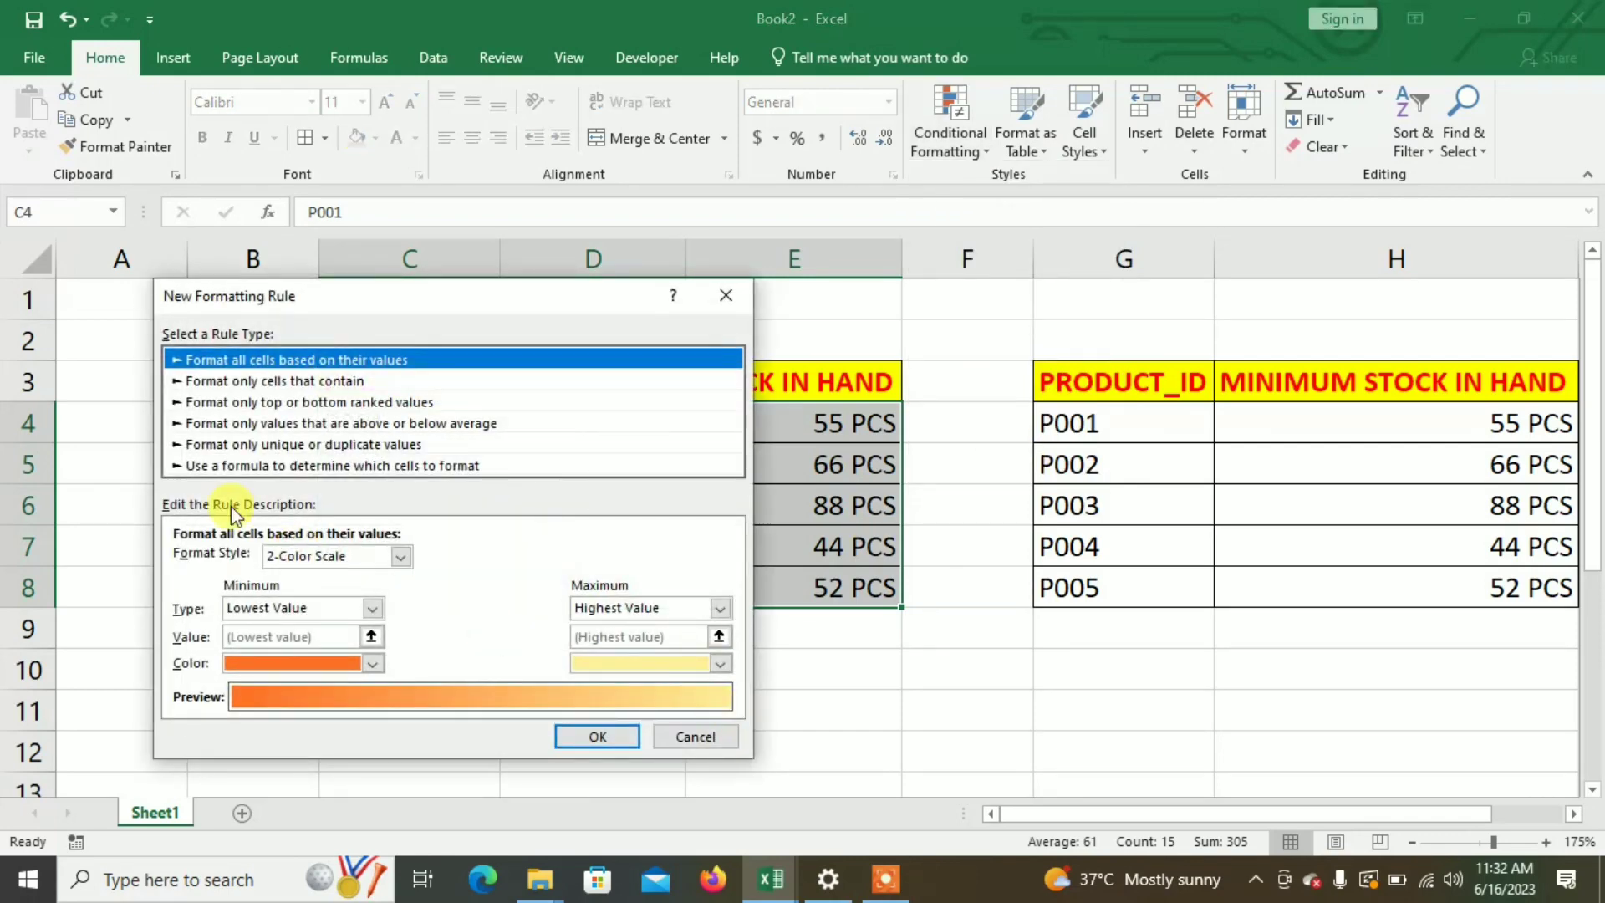
{"action": "left_click", "coordinate": [239, 466]}
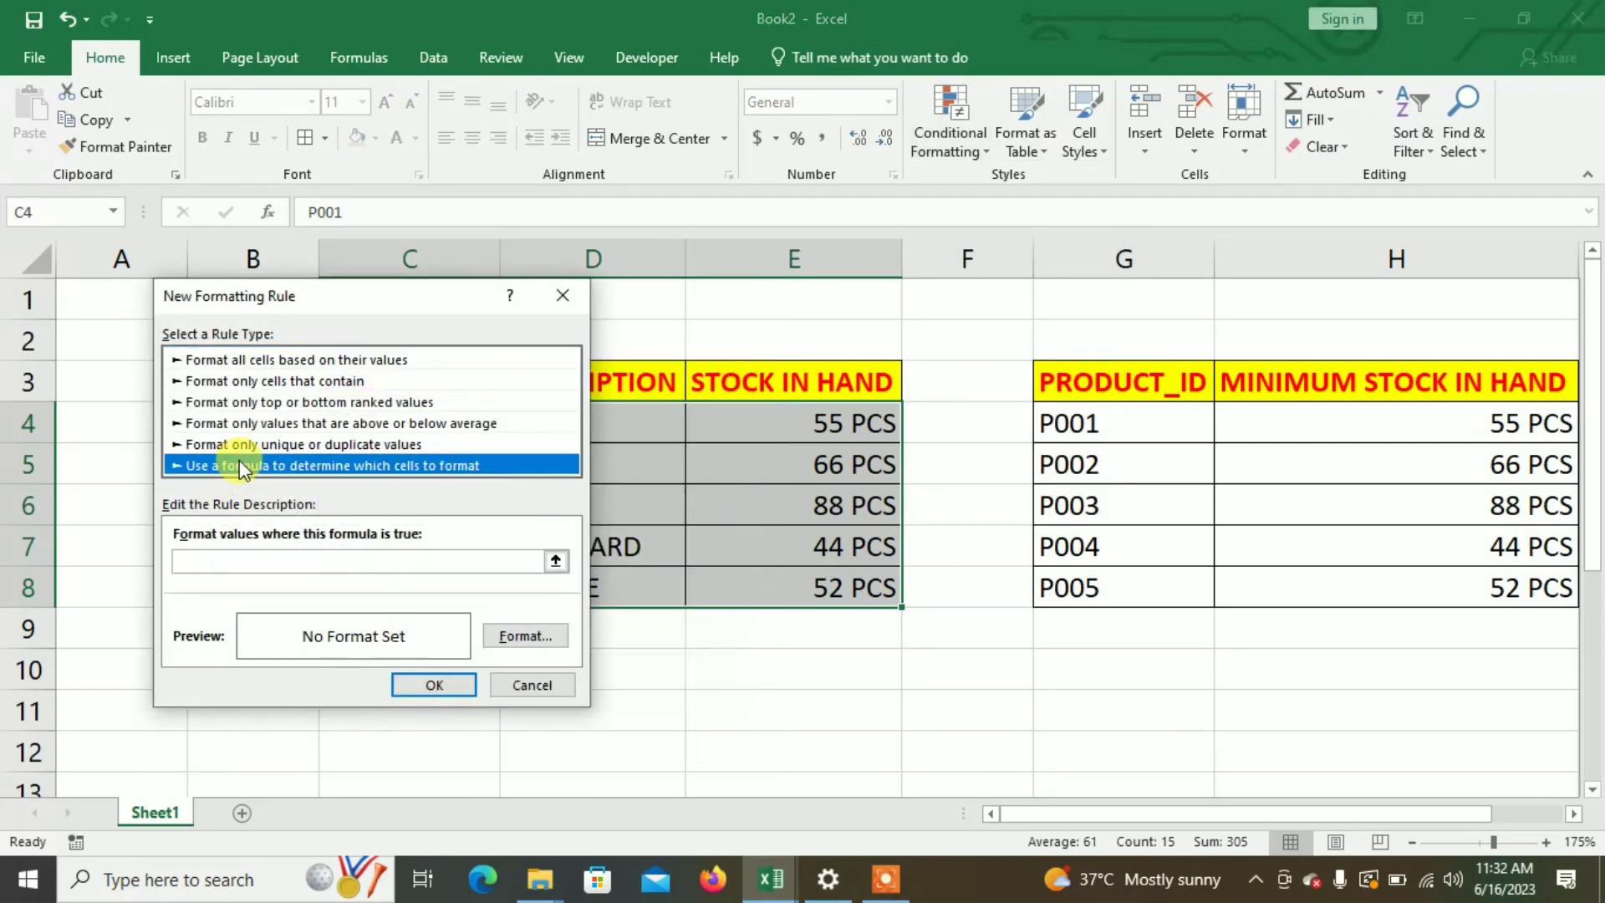
{"action": "left_click", "coordinate": [247, 560]}
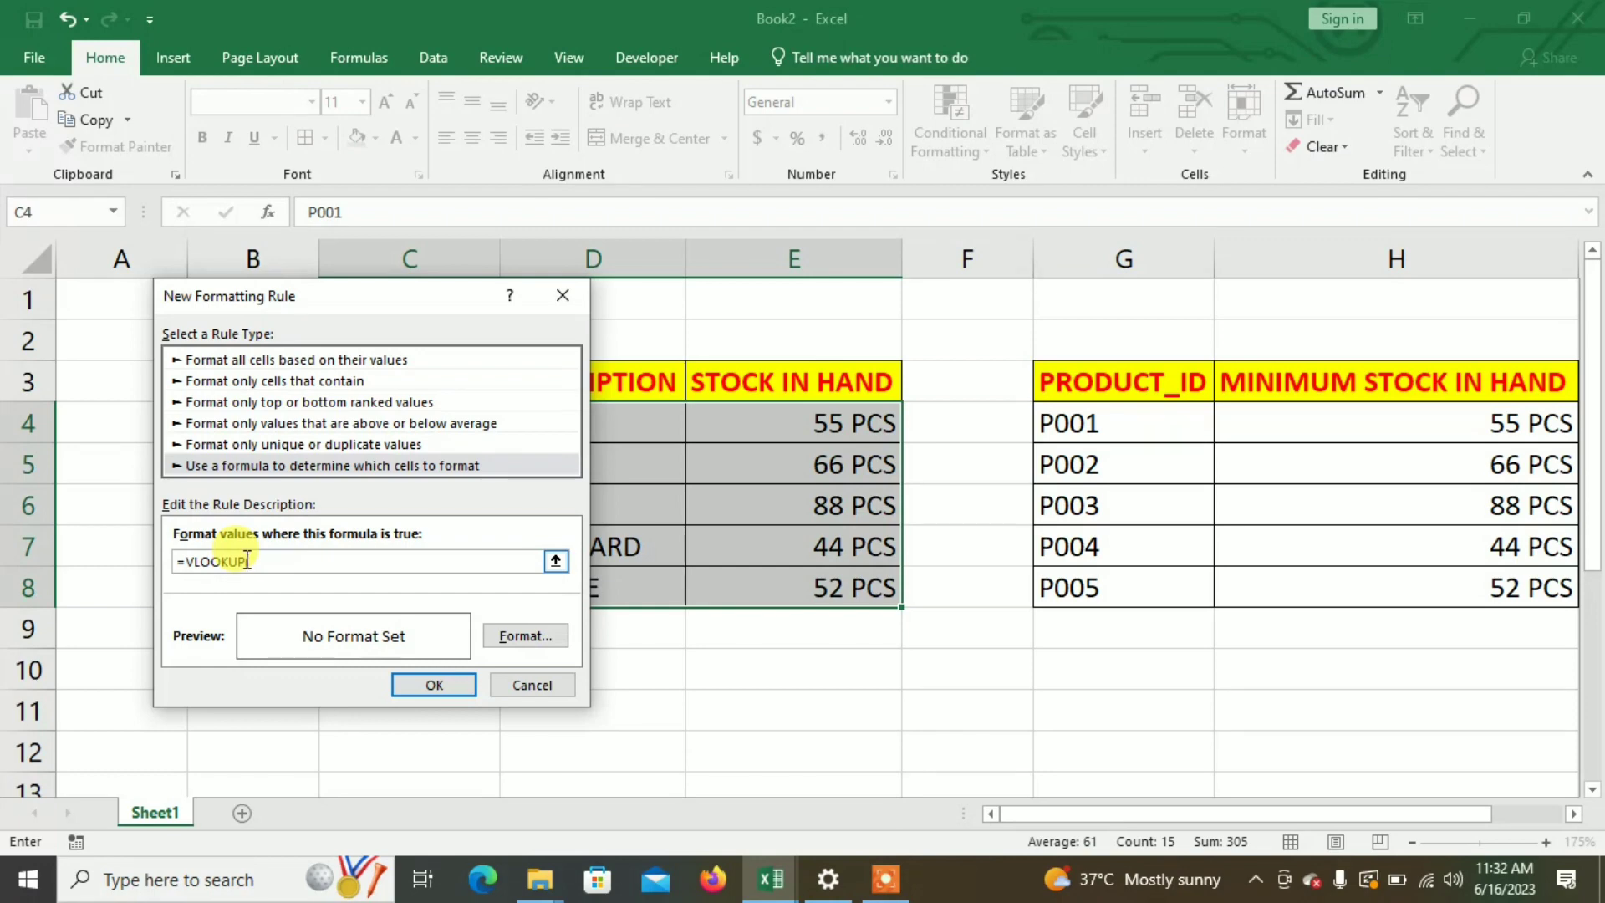
{"action": "left_click", "coordinate": [1129, 424]}
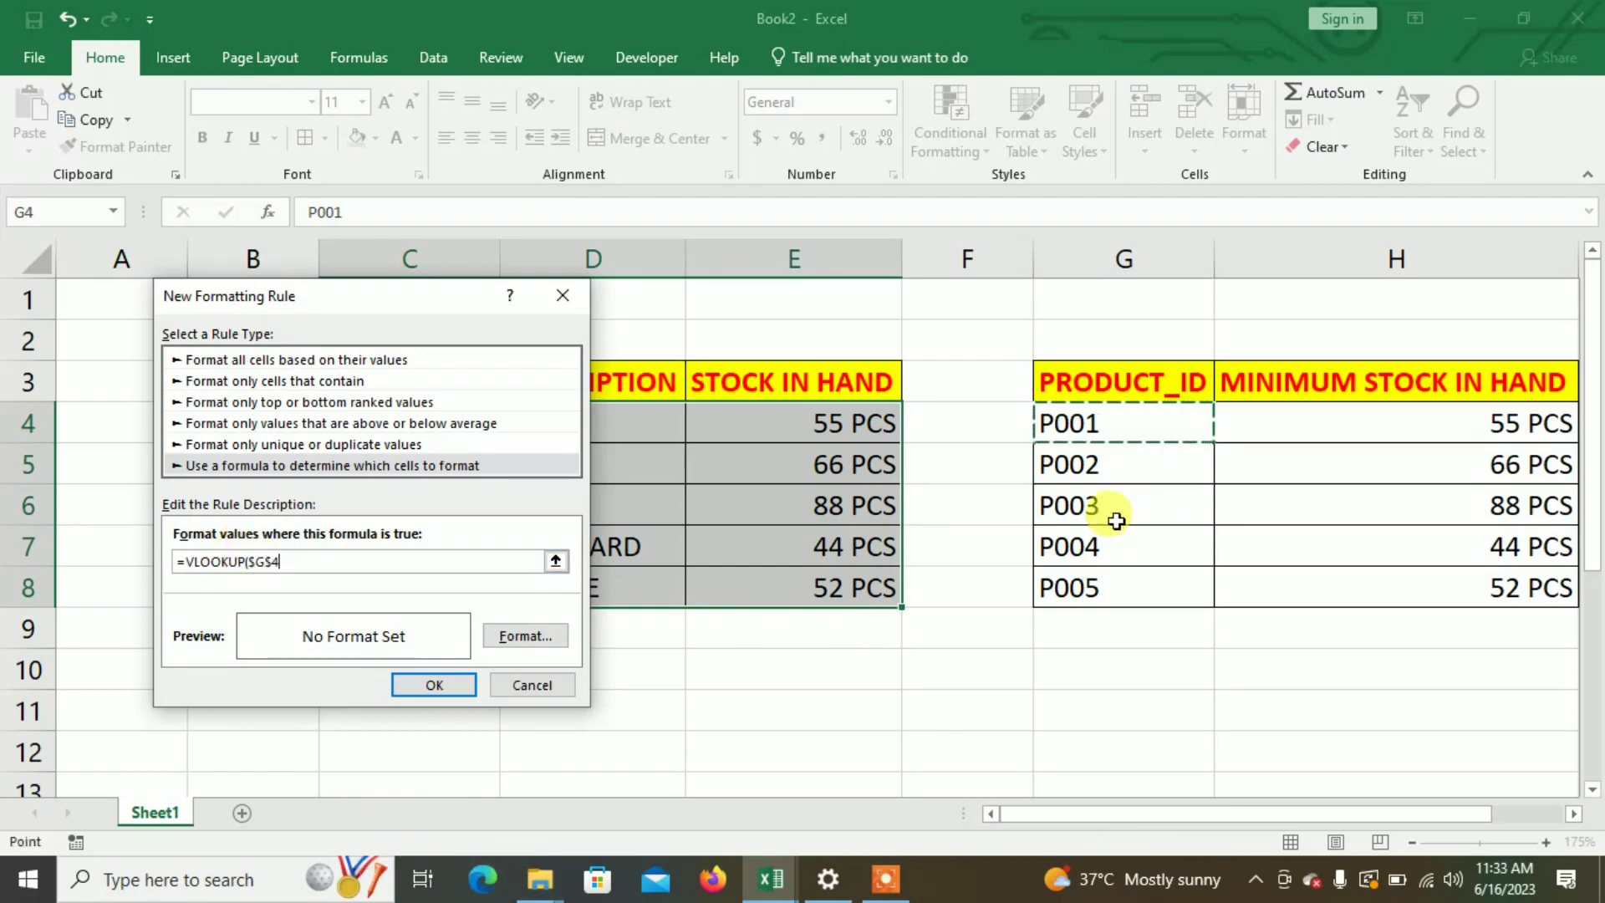
{"action": "left_click", "coordinate": [281, 572]}
{"action": "key", "text": "BackSpace"}
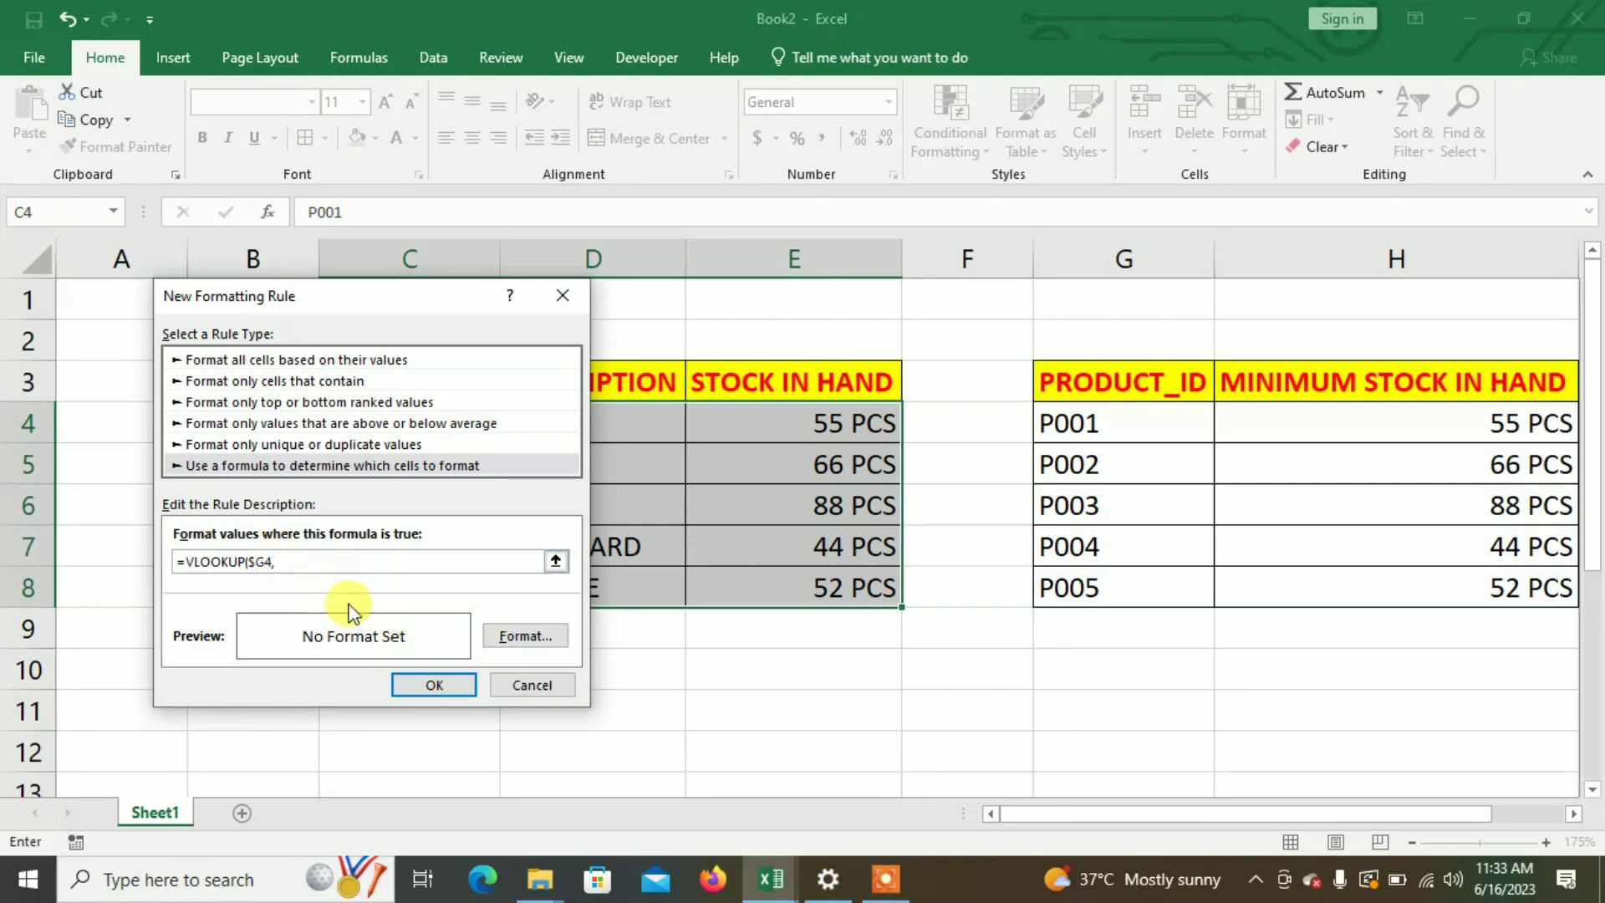
Extend the rule's VLOOKUP with the table range $C$4:$E$8, column 3 and match type 0, followed by a less-than sign
{"action": "left_click_drag", "start_coordinate": [445, 324], "coordinate": [1358, 364]}
{"action": "left_click_drag", "start_coordinate": [361, 427], "coordinate": [840, 592]}
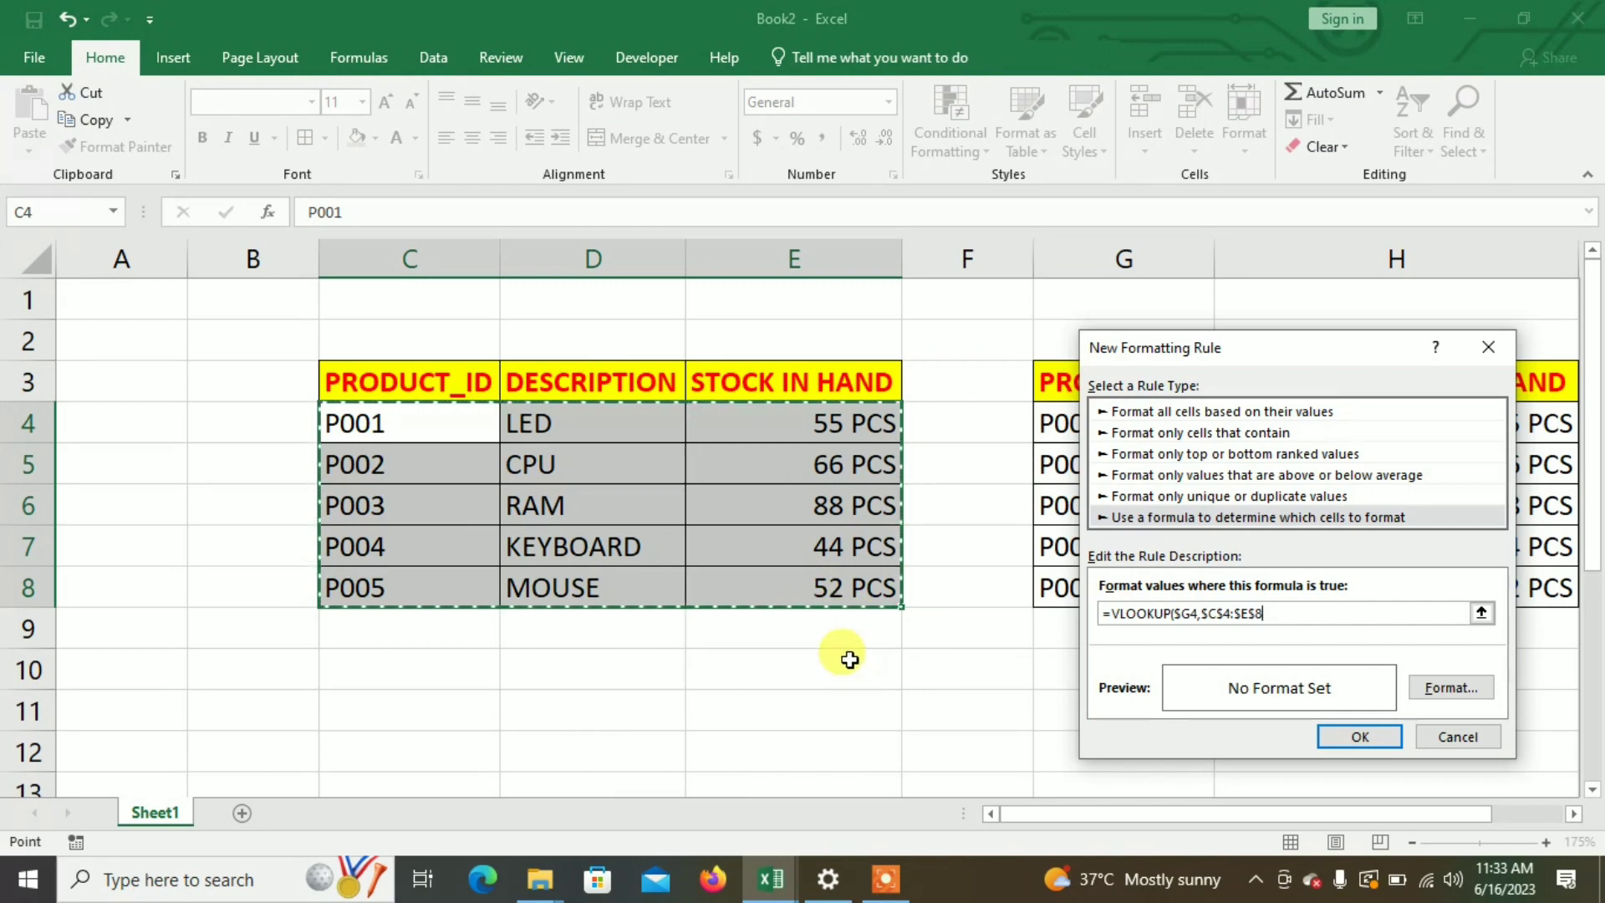
{"action": "type", "text": ",3"}
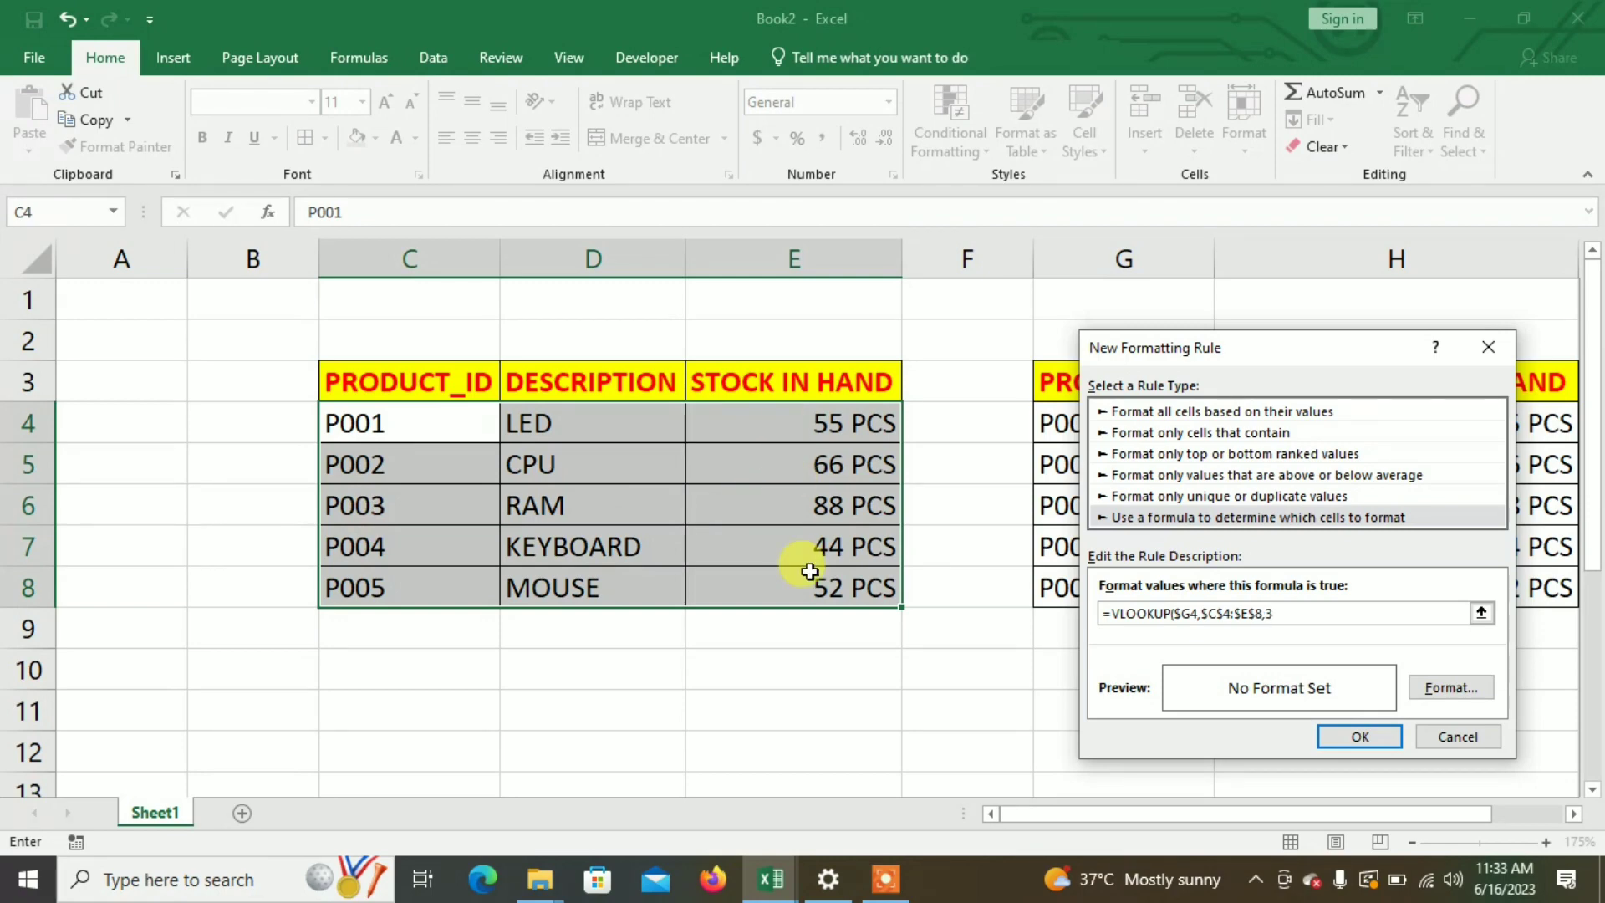
{"action": "type", "text": ")<"}
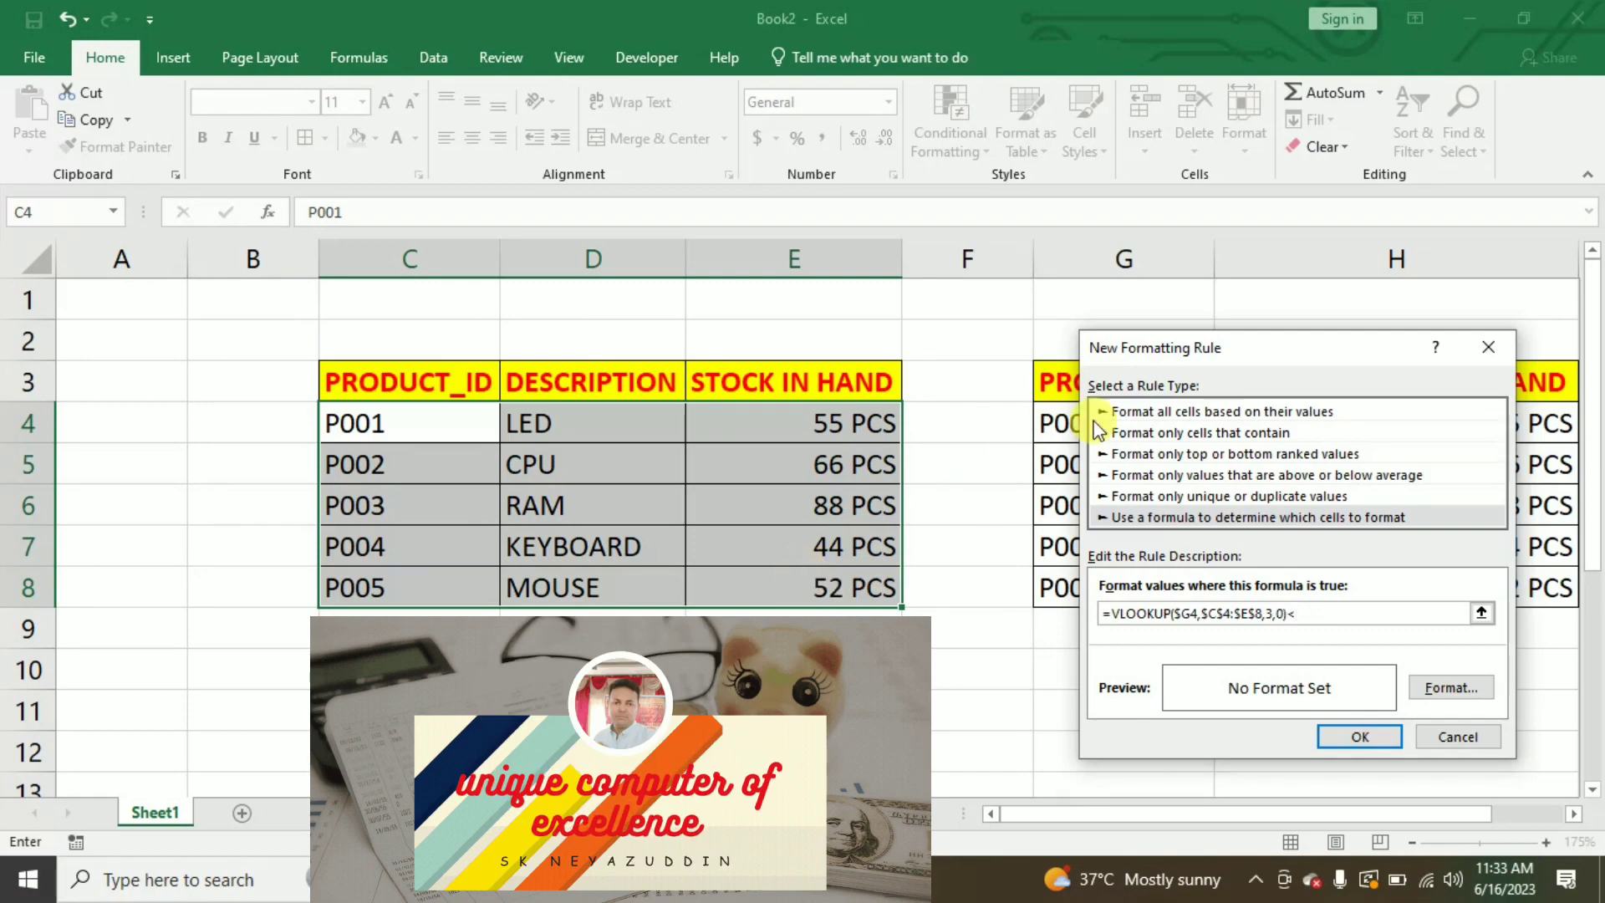
Complete the comparison with the minimum stock cell $H4, giving the rule formula =VLOOKUP($G4,$C$4:$E$8,3,0)<$H4
{"action": "left_click_drag", "start_coordinate": [1182, 348], "coordinate": [533, 472]}
{"action": "type", "text": "<"}
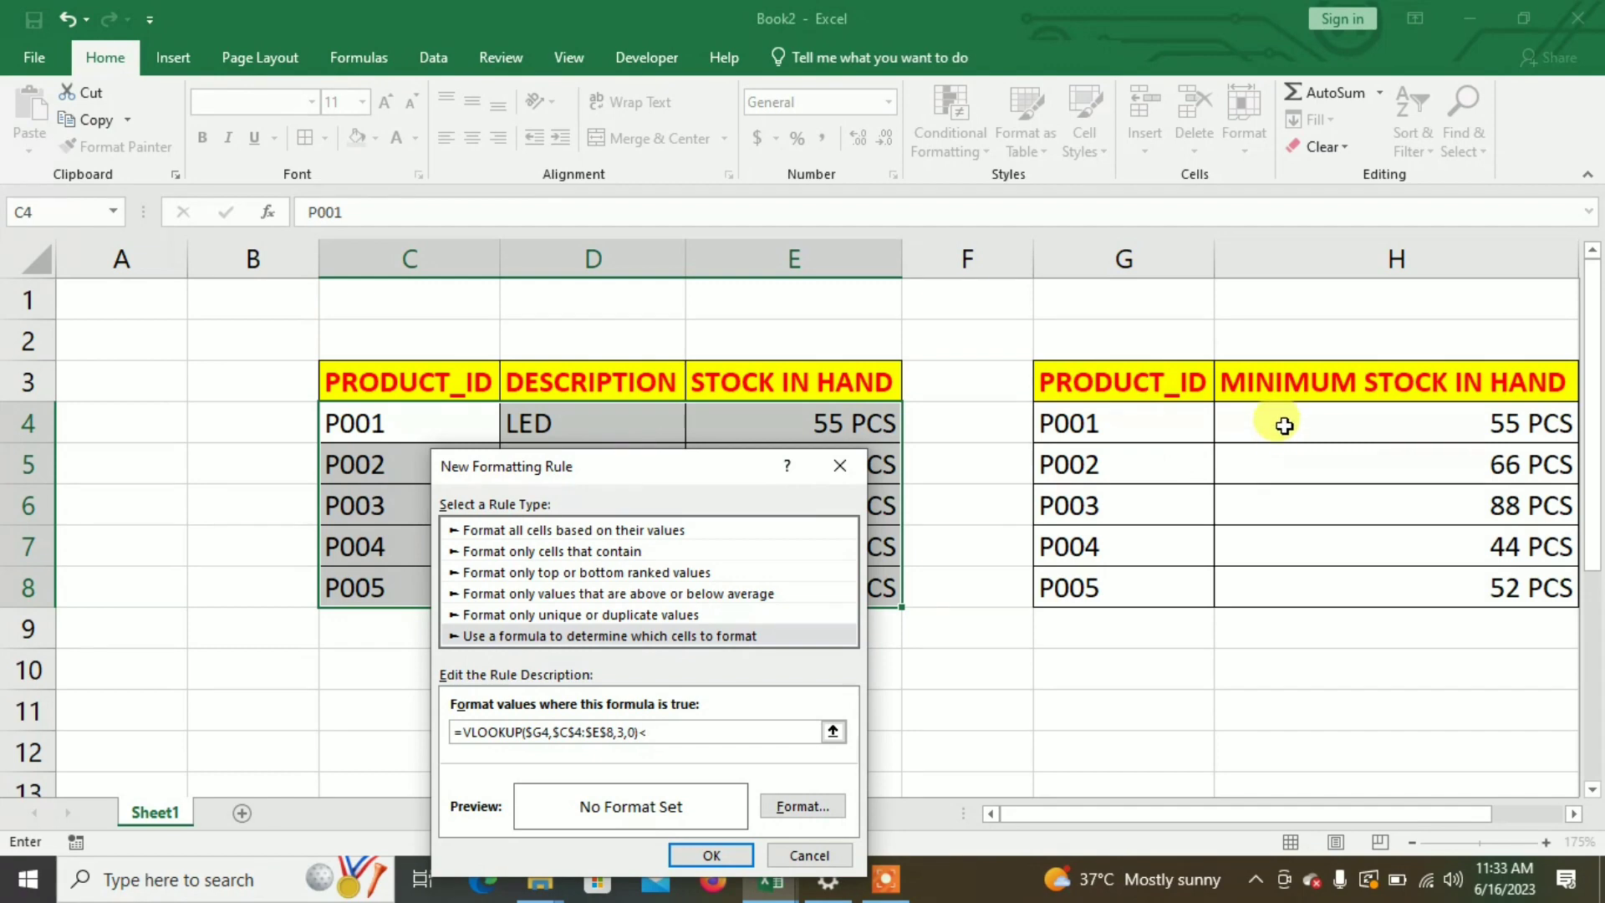
{"action": "left_click", "coordinate": [1279, 423]}
{"action": "left_click_drag", "start_coordinate": [584, 474], "coordinate": [1132, 293]}
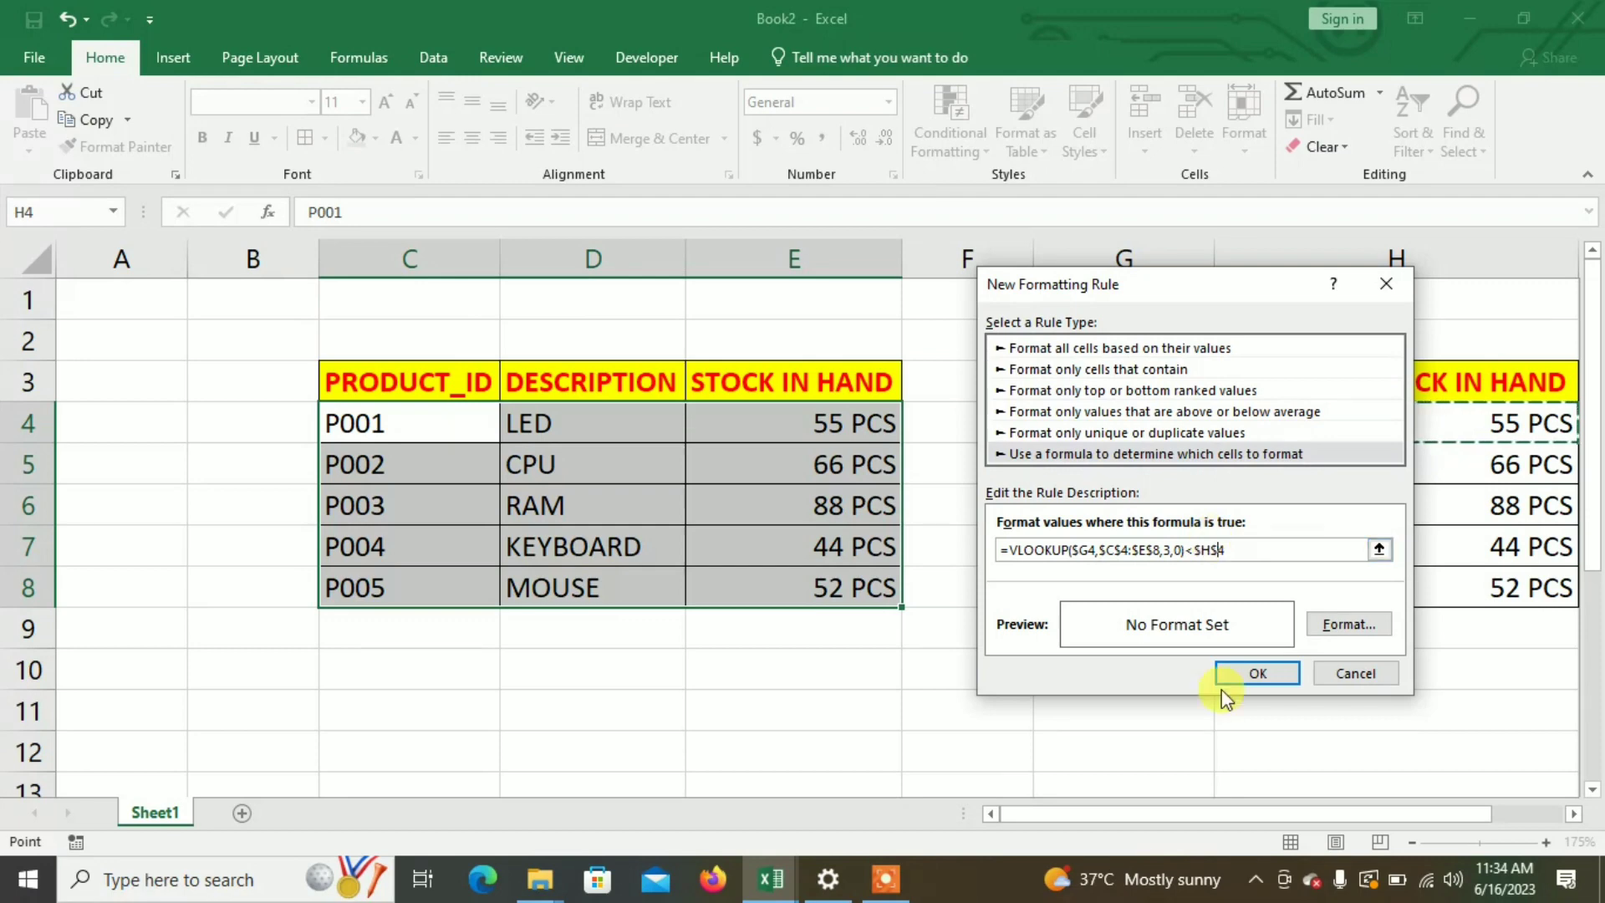
{"action": "key", "text": "BackSpace"}
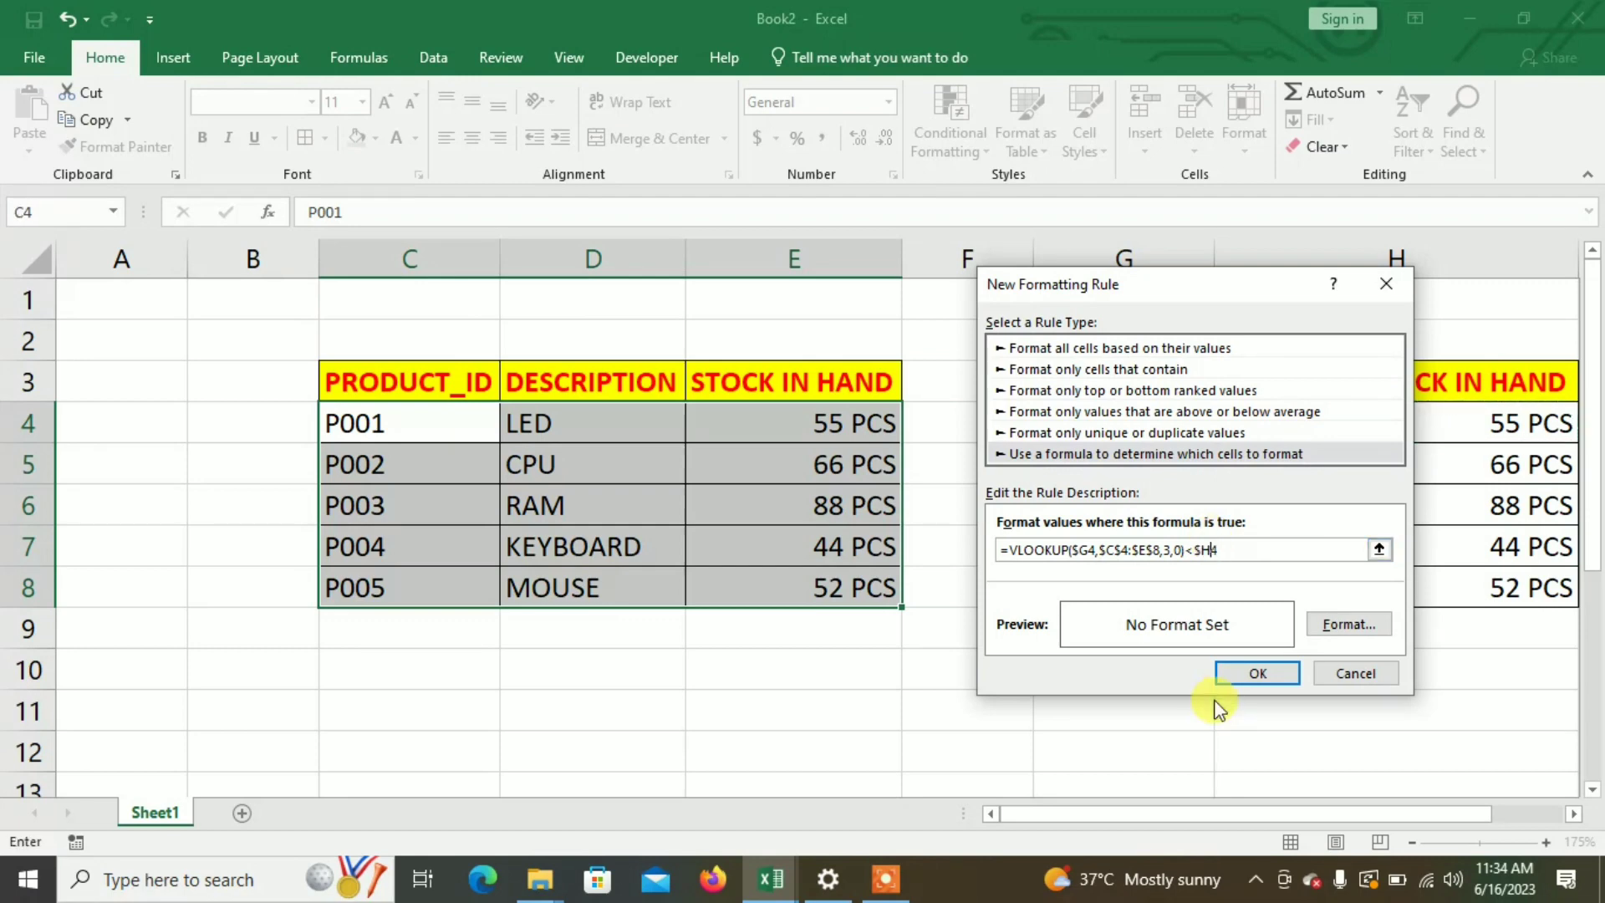
Give the rule's format a red fill and a bold white font, and apply the conditional formatting rule
{"action": "left_click", "coordinate": [1350, 623]}
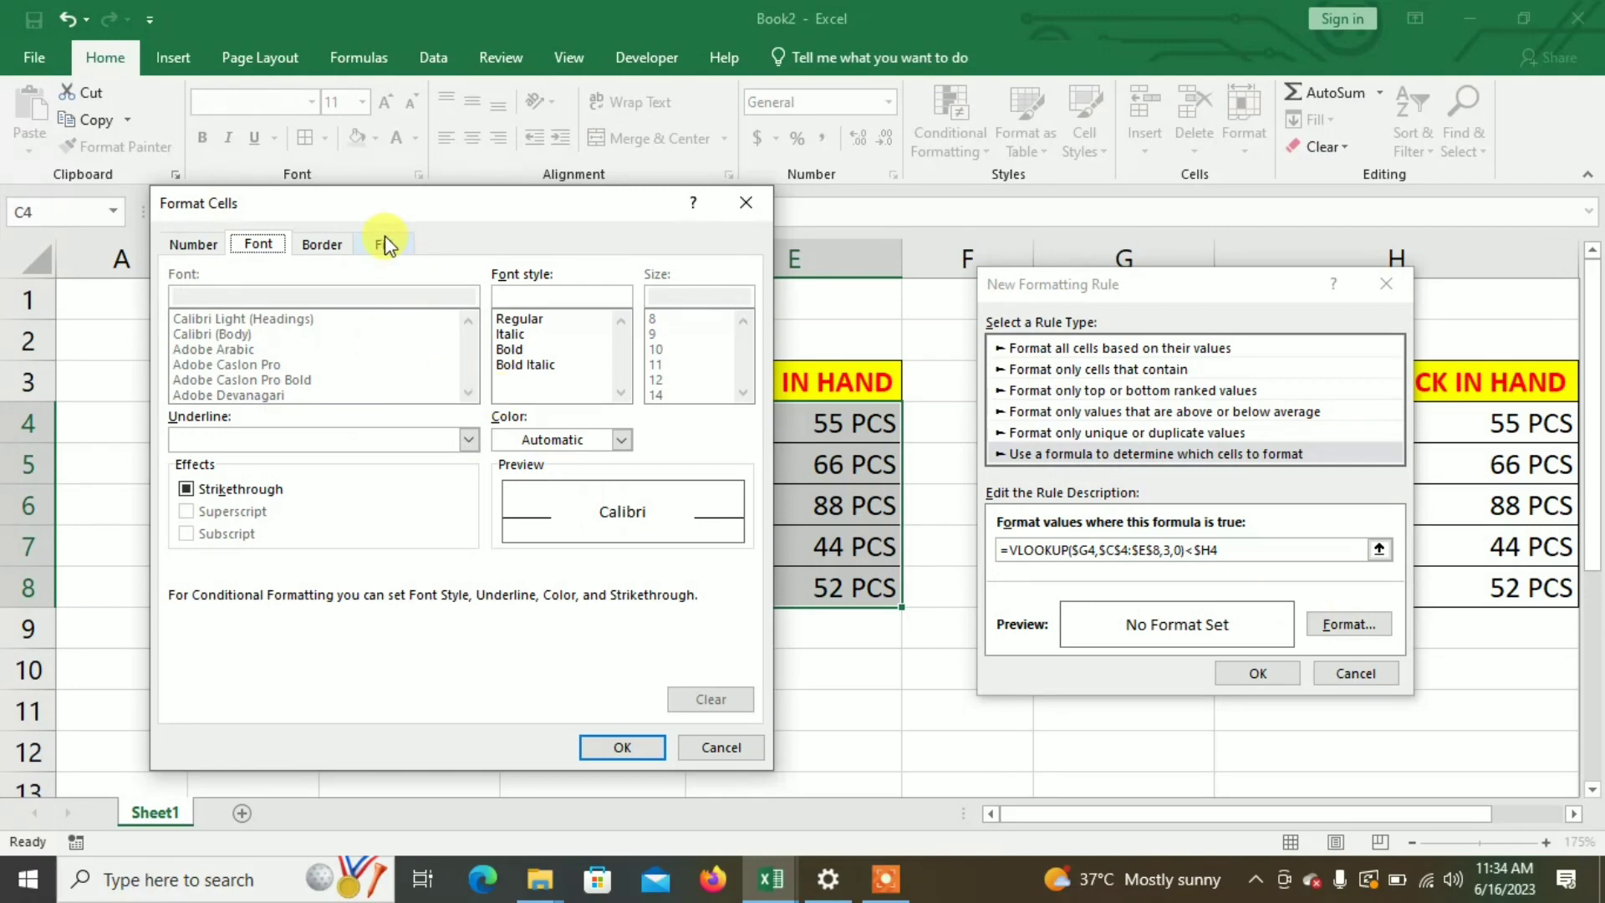
{"action": "left_click", "coordinate": [385, 244]}
{"action": "left_click", "coordinate": [211, 474]}
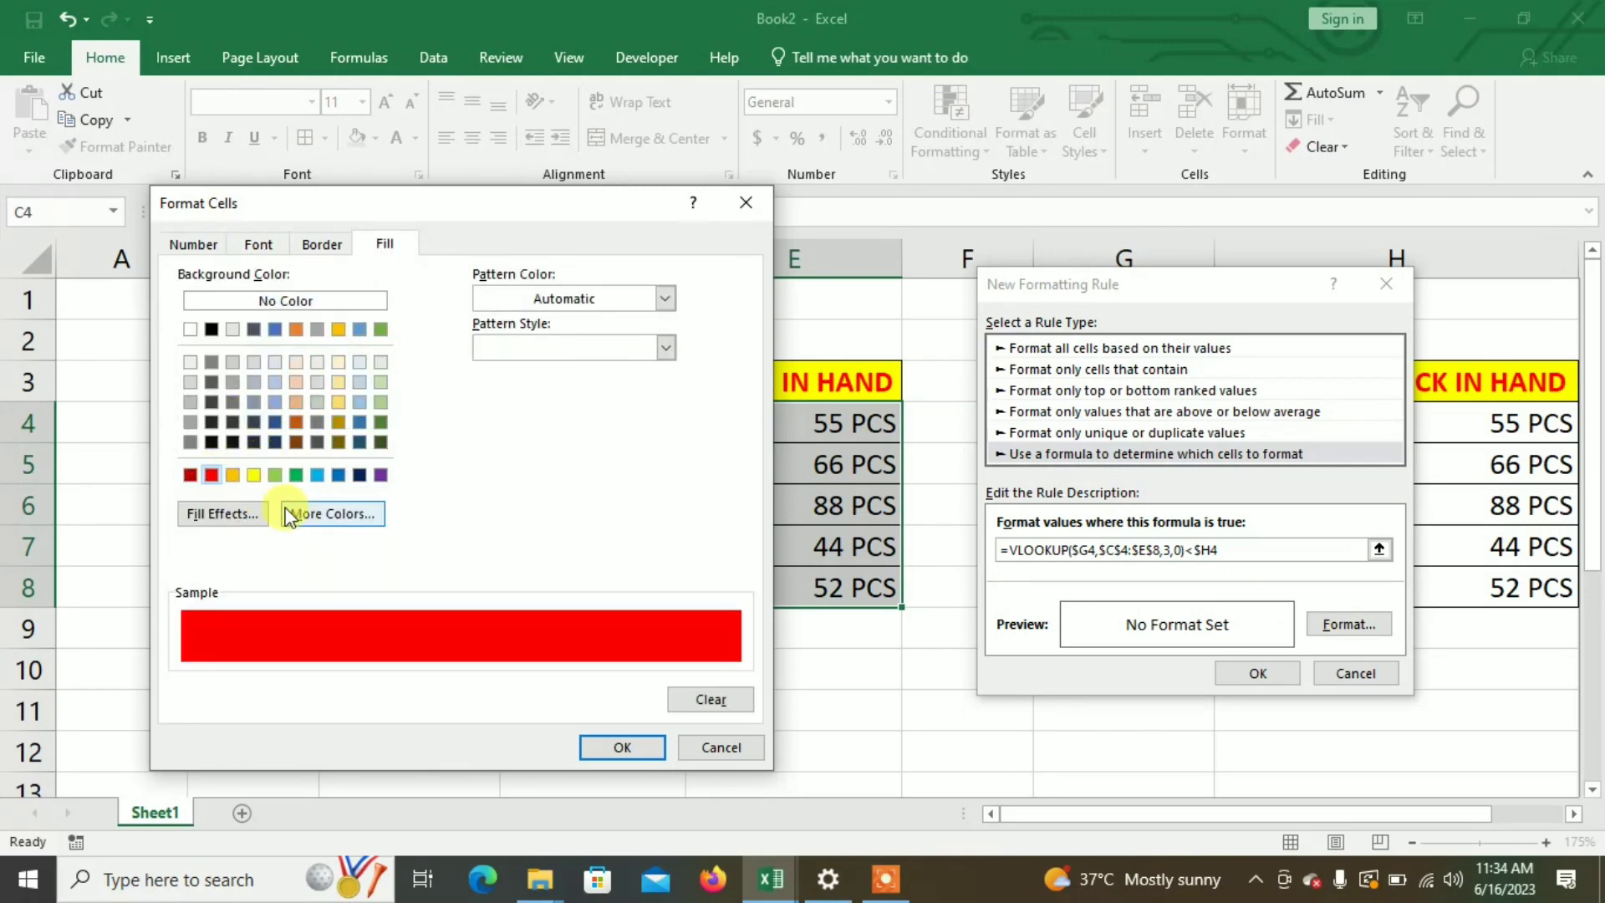
{"action": "left_click", "coordinate": [259, 244]}
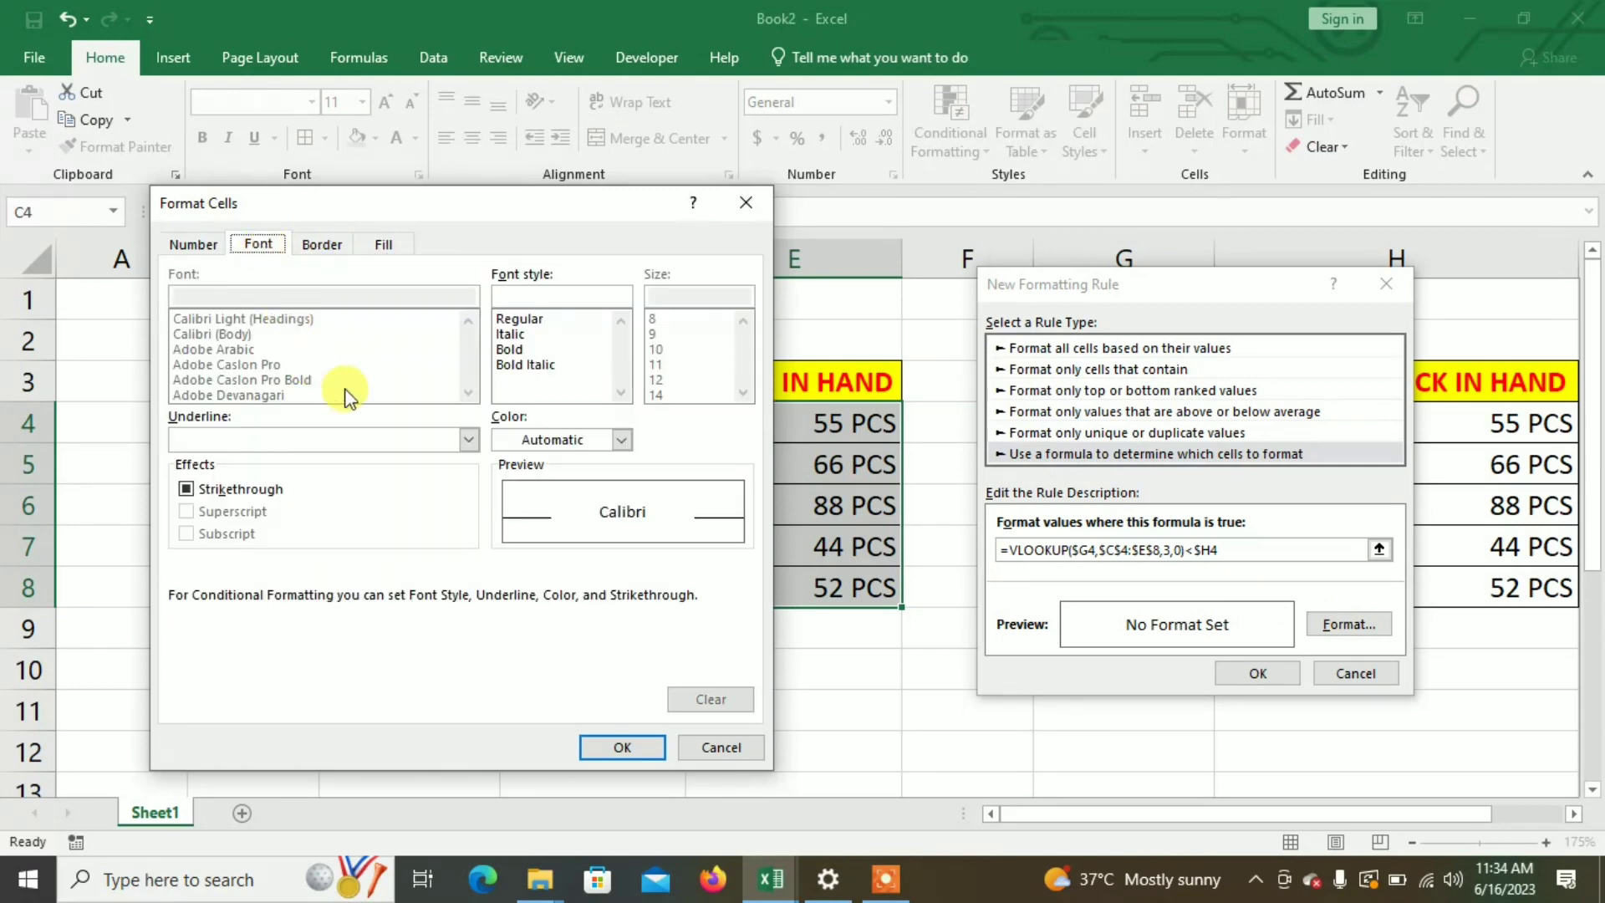
{"action": "left_click", "coordinate": [510, 348]}
{"action": "left_click", "coordinate": [548, 443]}
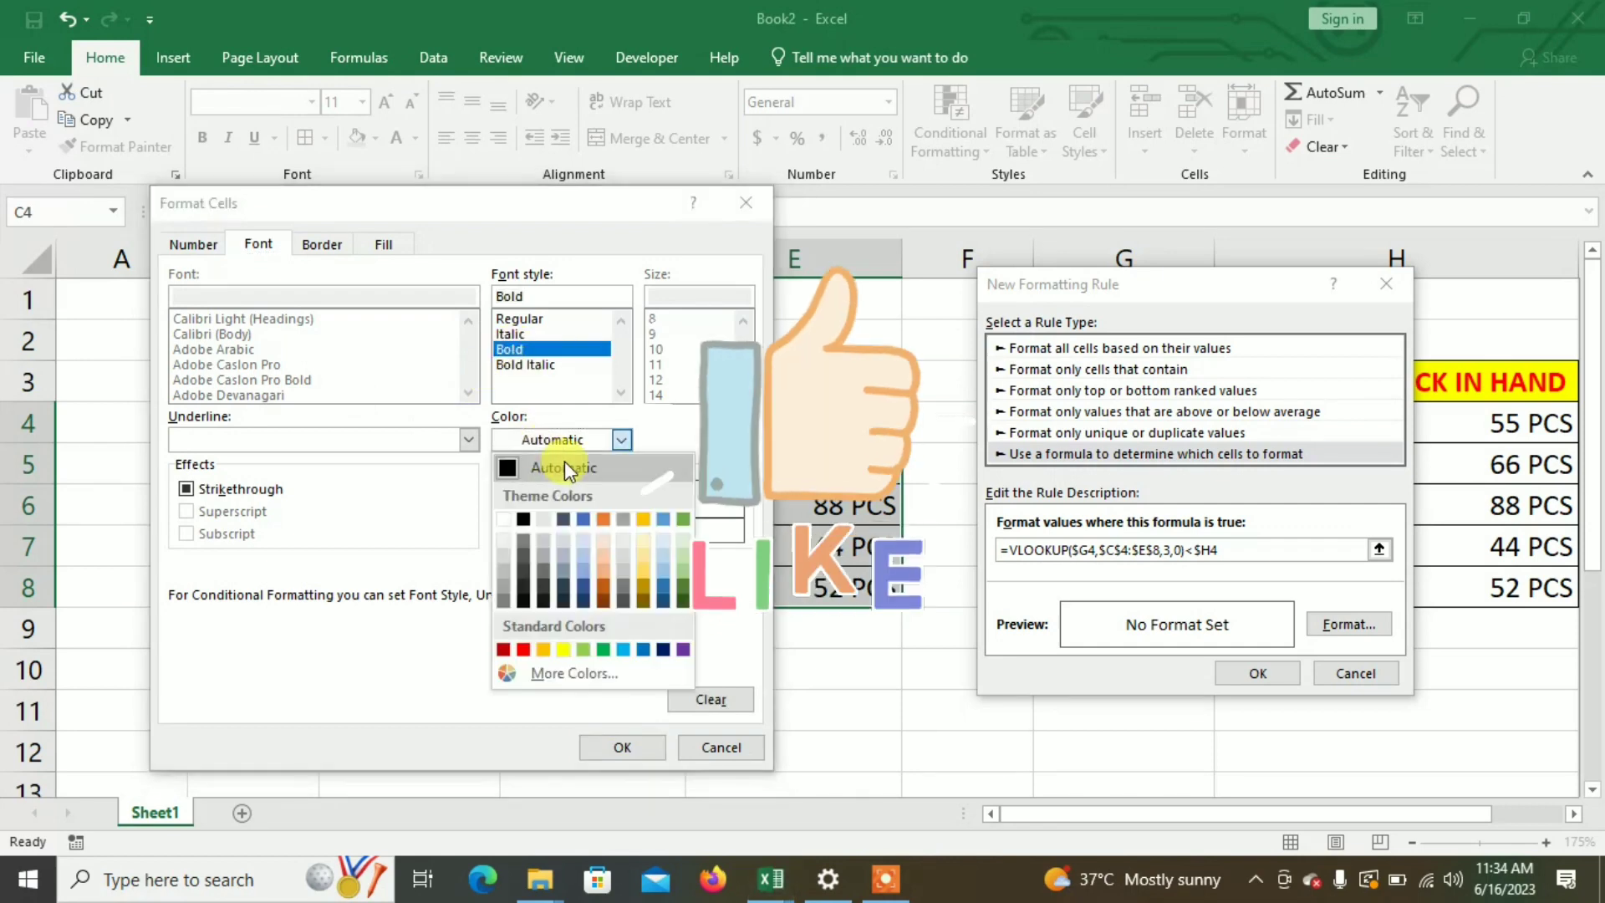
{"action": "left_click", "coordinate": [503, 520]}
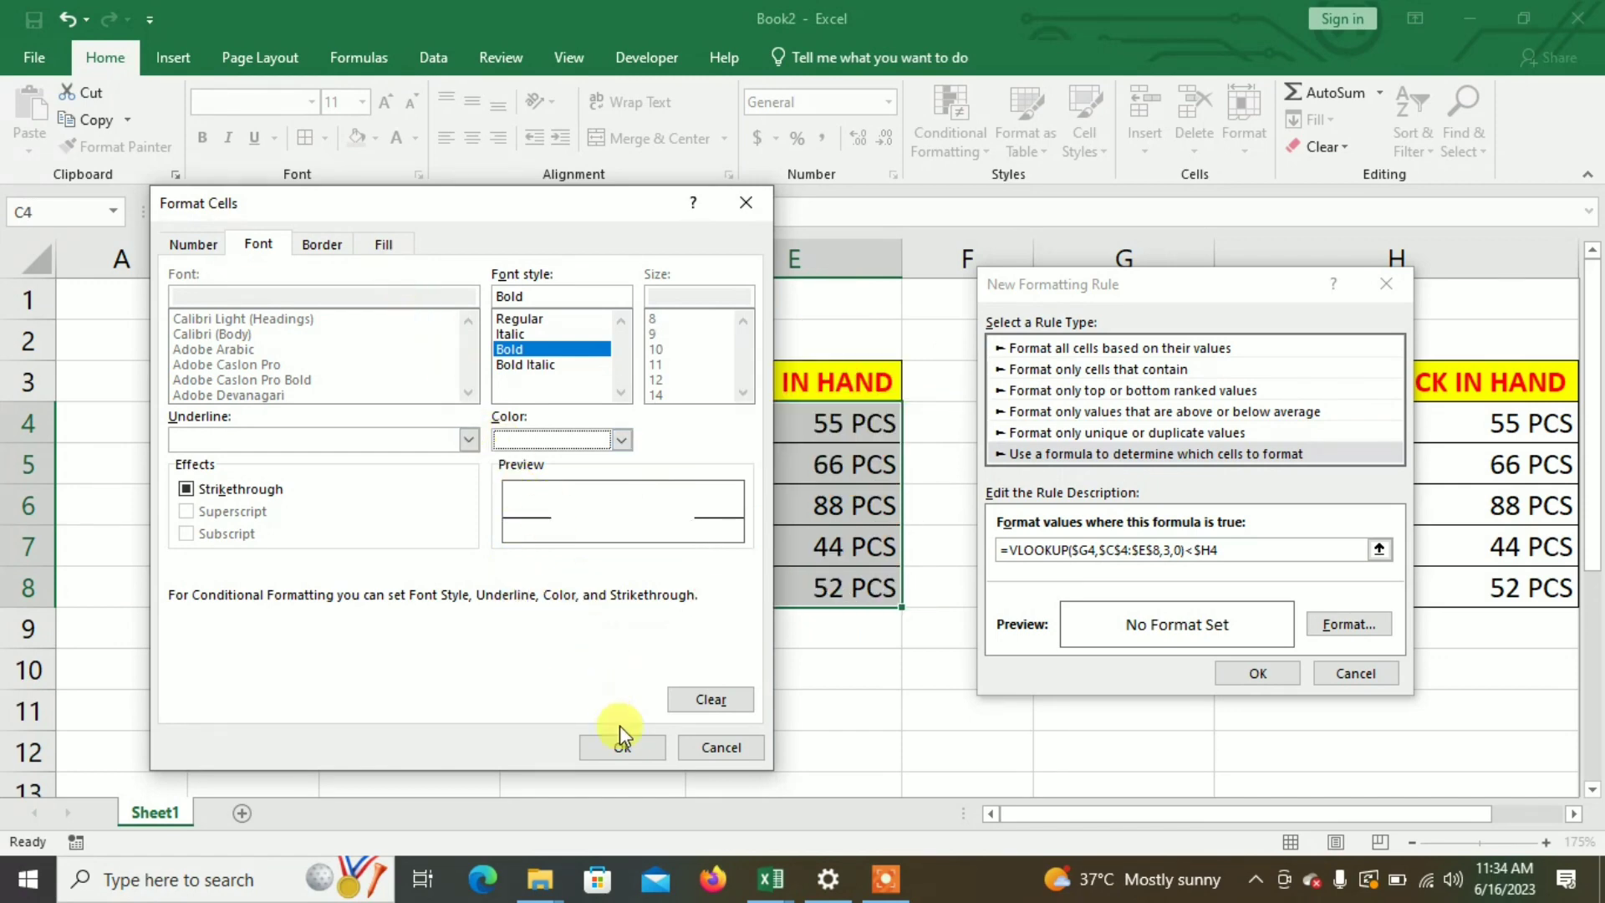
{"action": "left_click", "coordinate": [634, 747]}
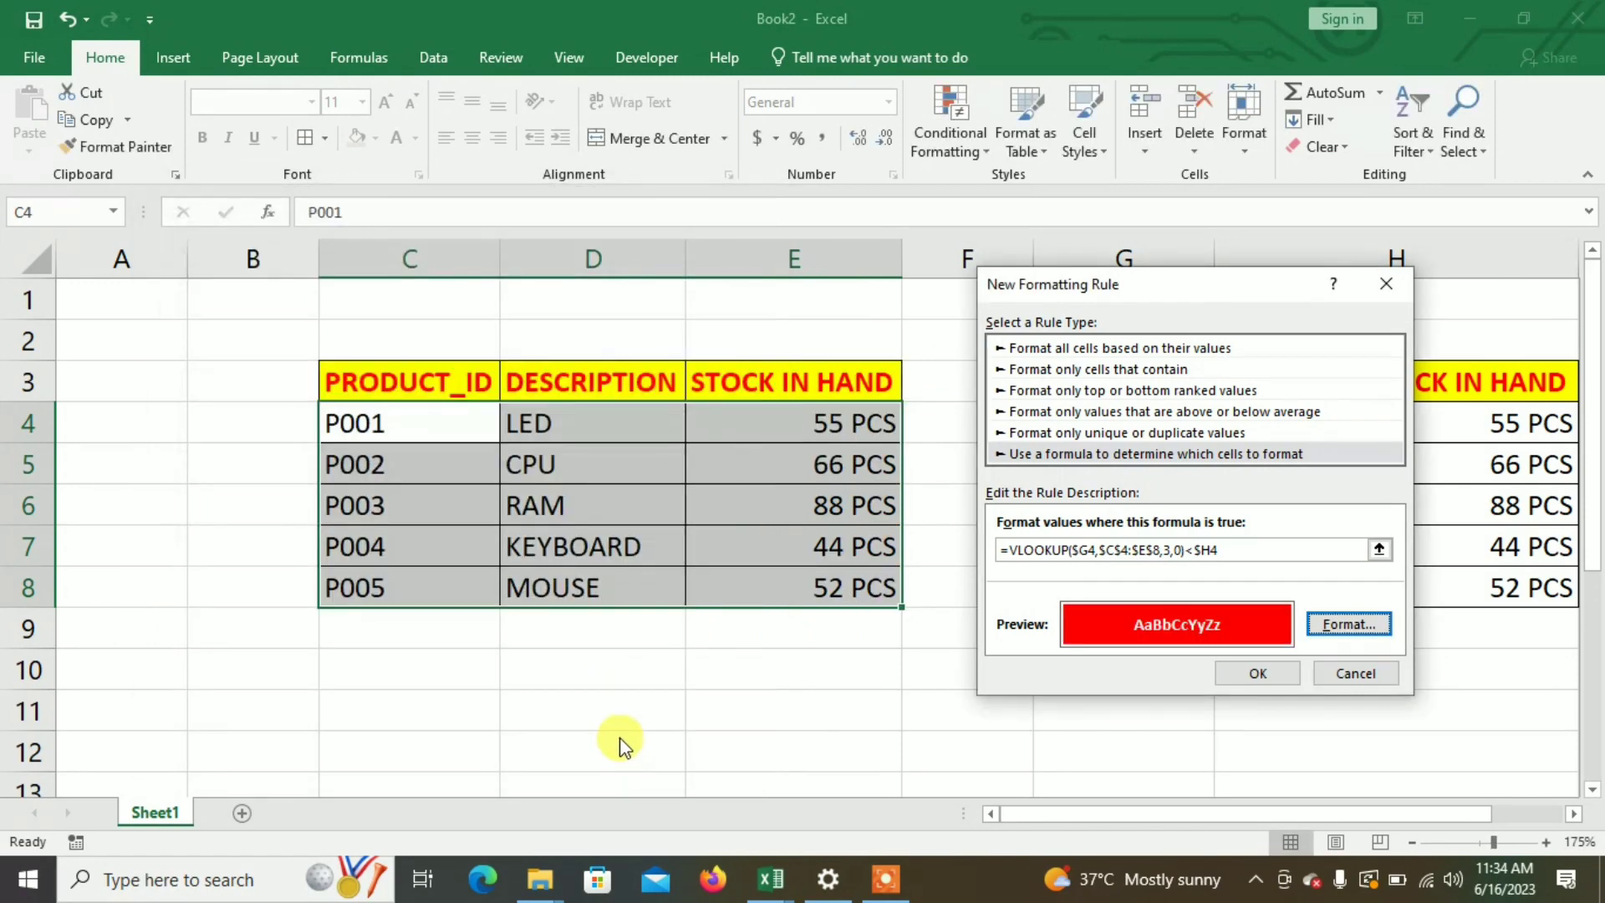
{"action": "left_click", "coordinate": [1245, 679]}
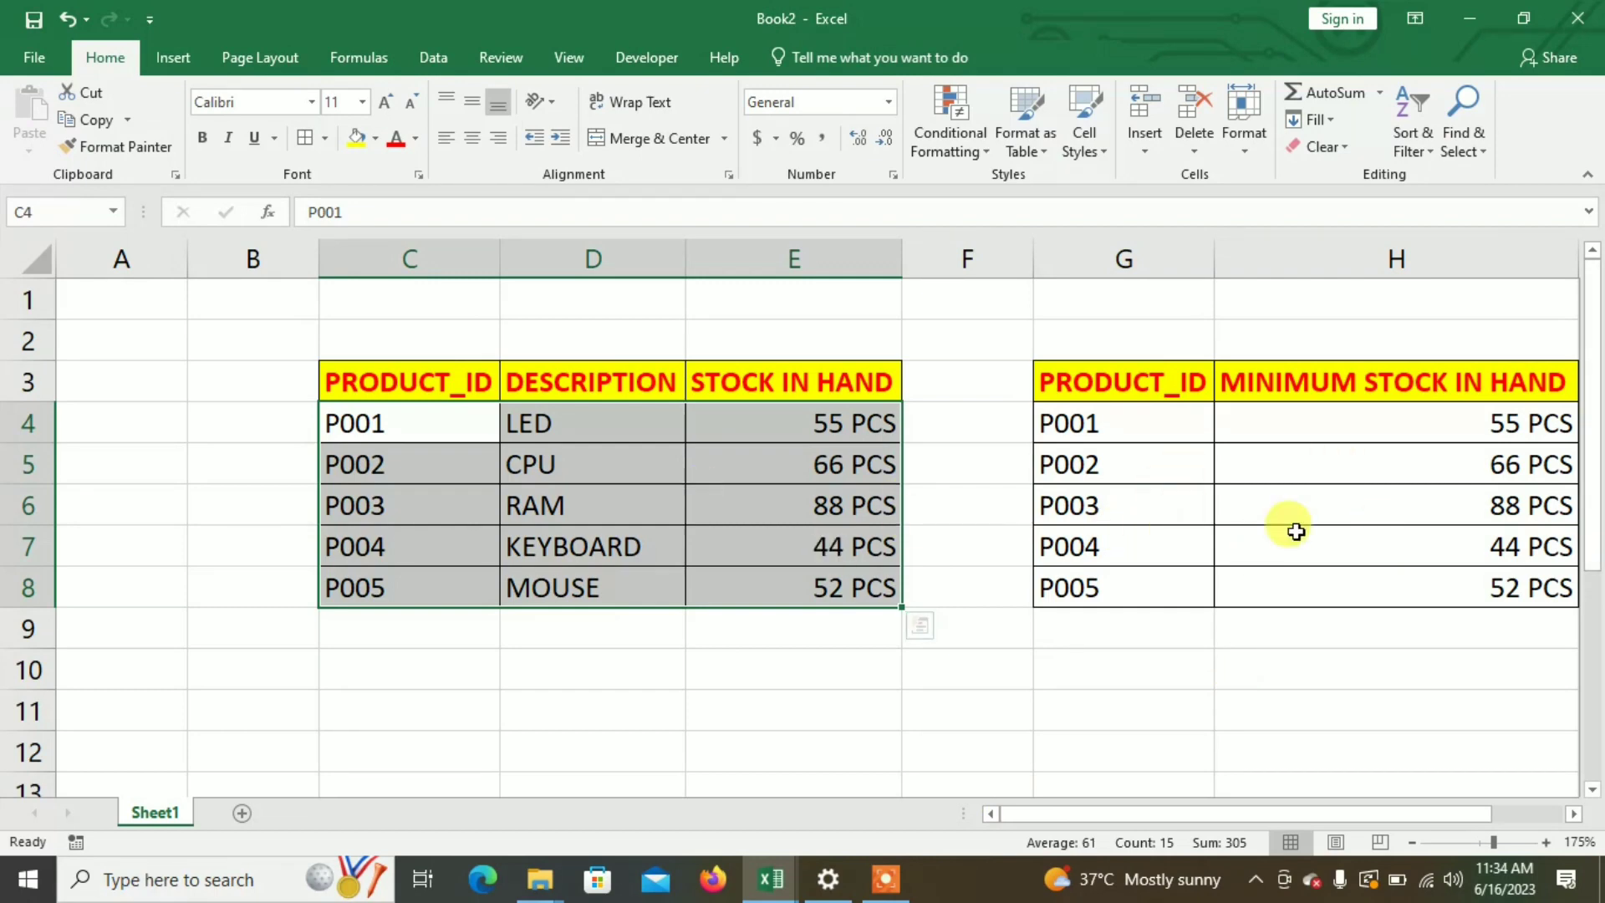
Test the rule by setting the RAM stock in hand in E6 to 80
{"action": "left_click", "coordinate": [1402, 515]}
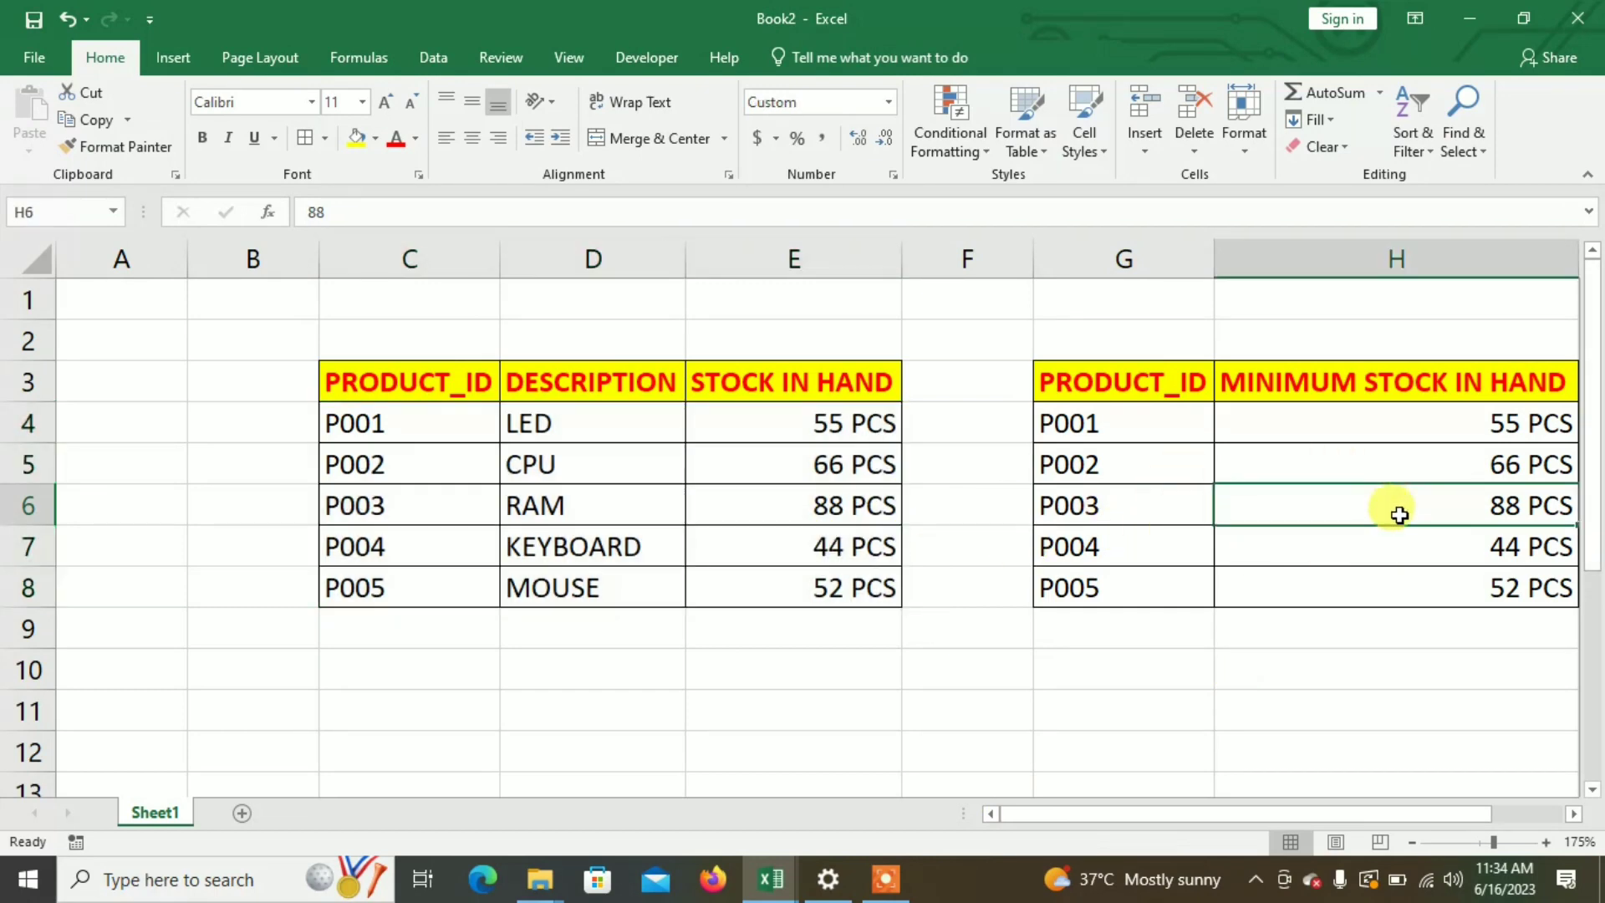
{"action": "left_click", "coordinate": [857, 510]}
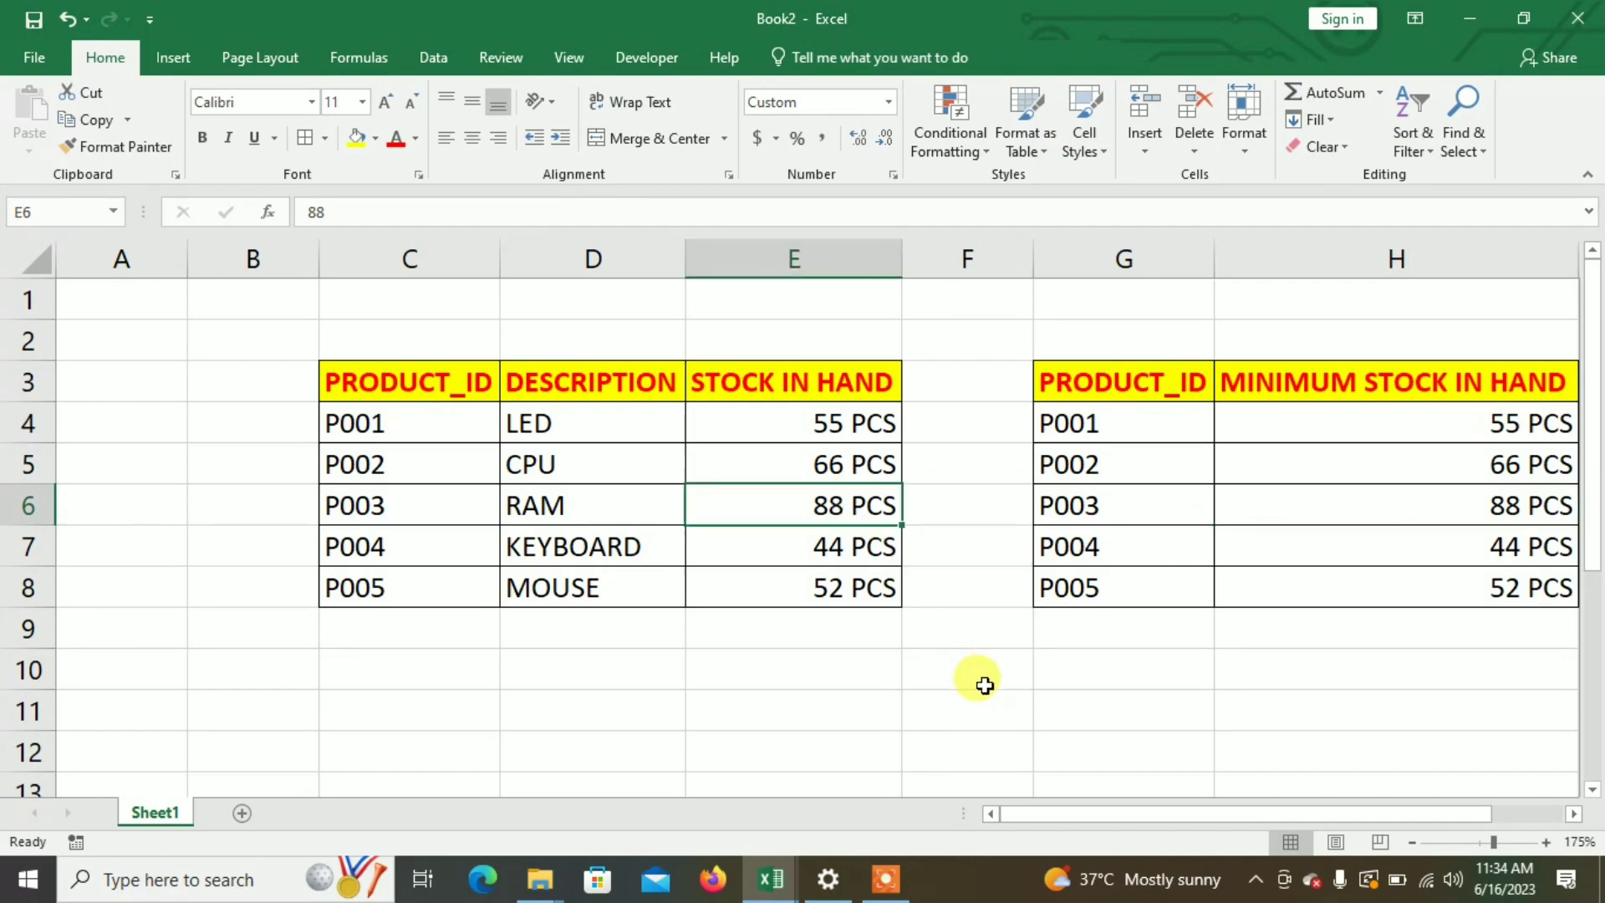
{"action": "type", "text": "8"}
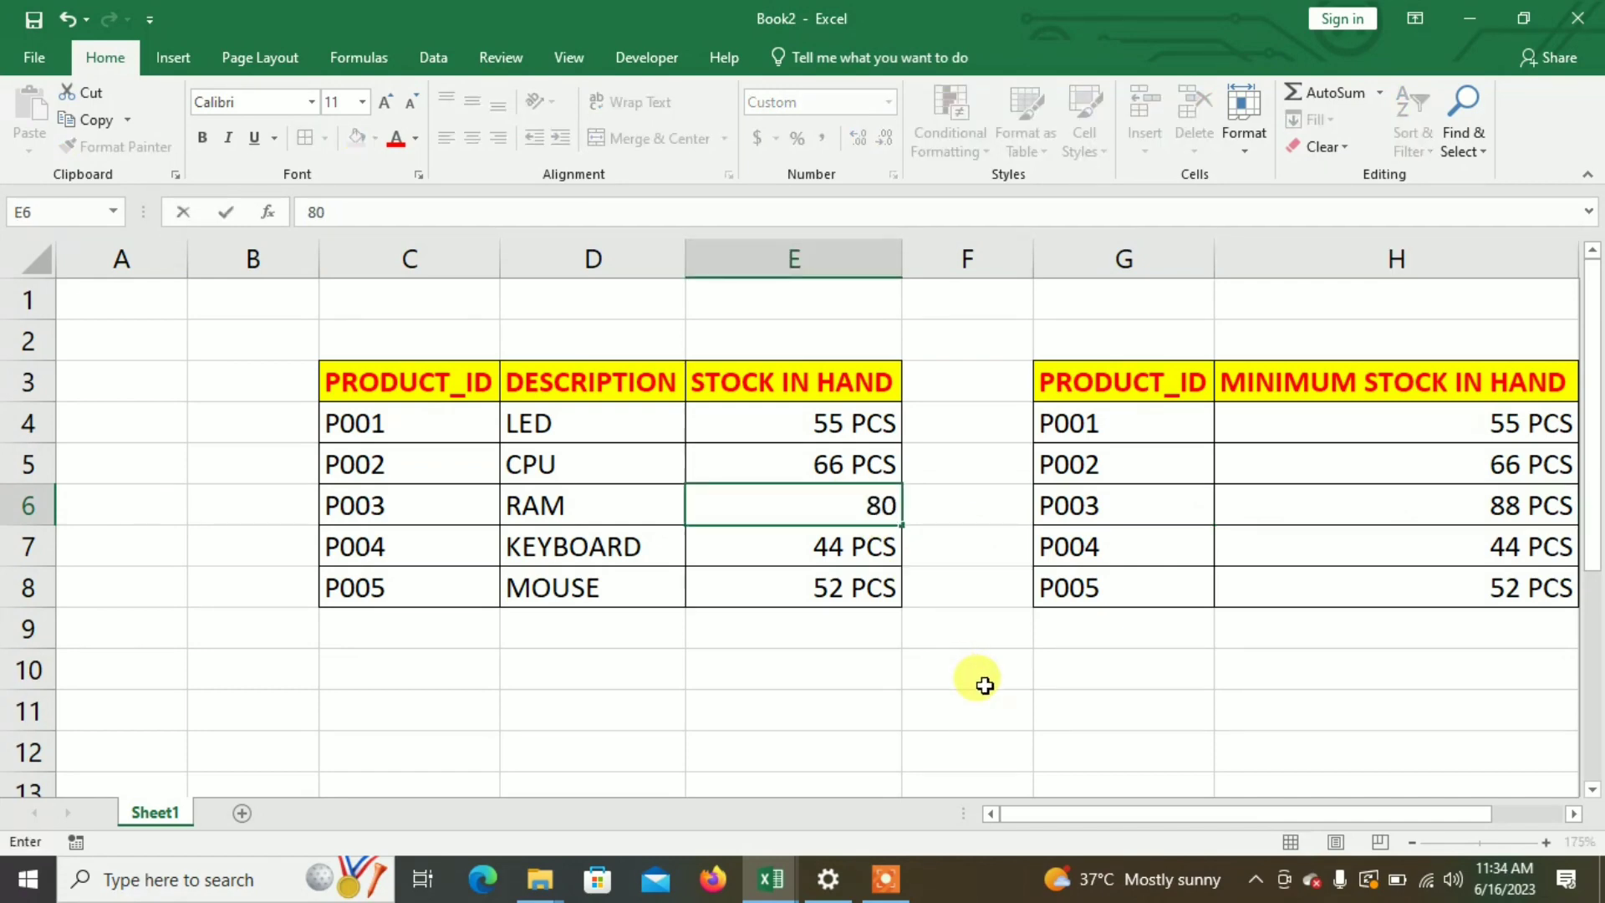
{"action": "type", "text": "0"}
{"action": "key", "text": "Return"}
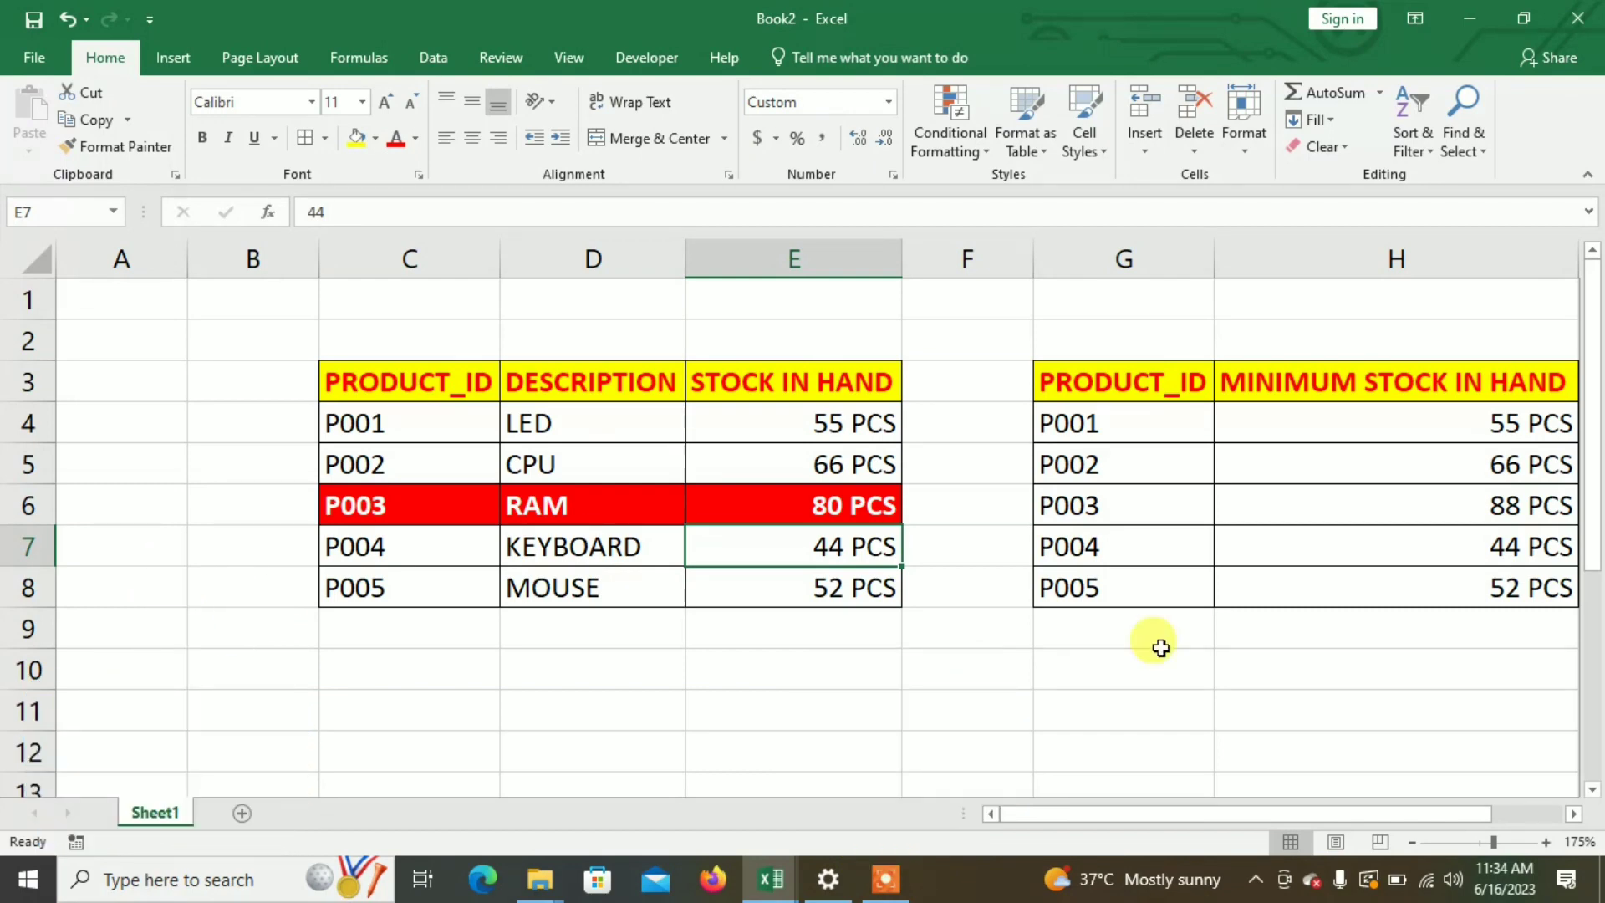
Set the MOUSE stock in hand in E8 to 50, below its minimum stock
{"action": "left_click", "coordinate": [1487, 584]}
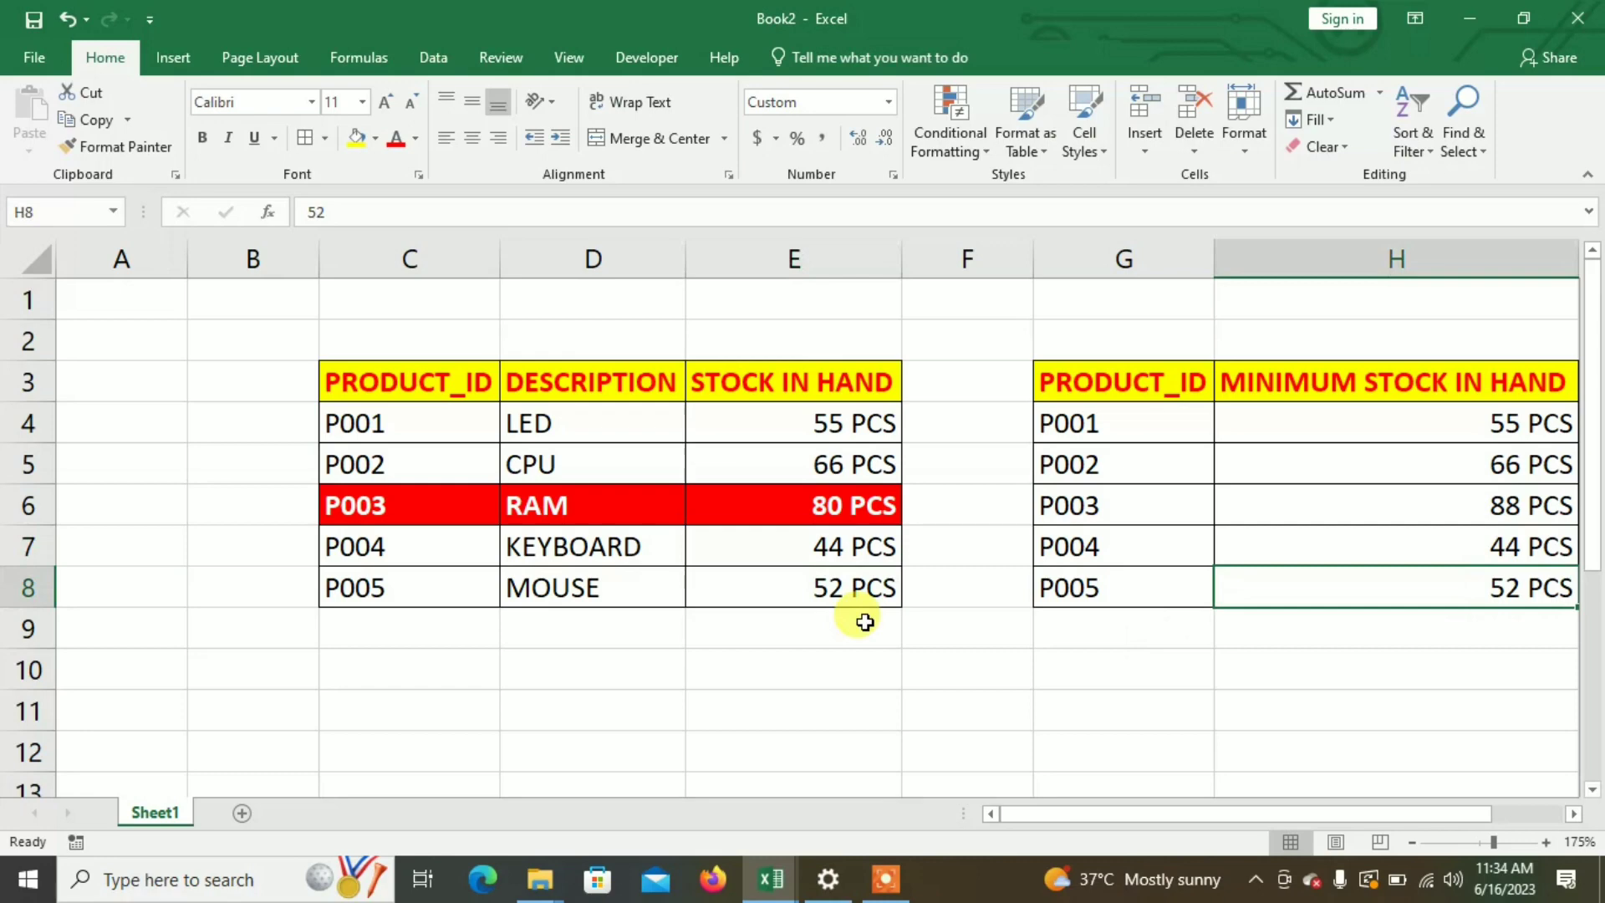
{"action": "left_click", "coordinate": [846, 591]}
{"action": "type", "text": "50"}
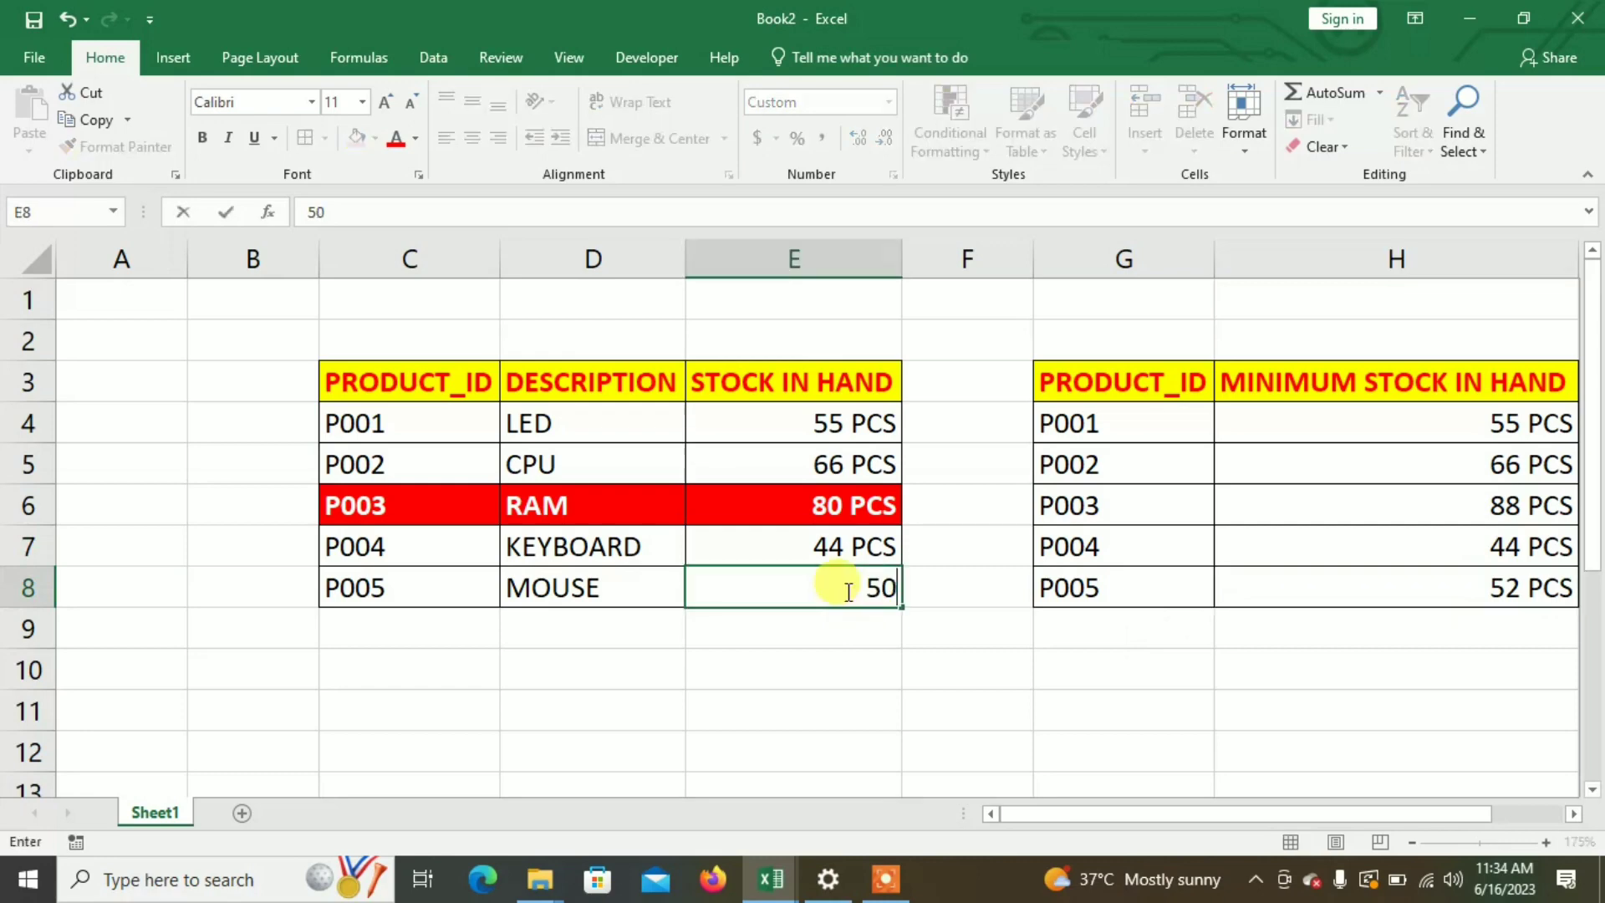
{"action": "key", "text": "Return"}
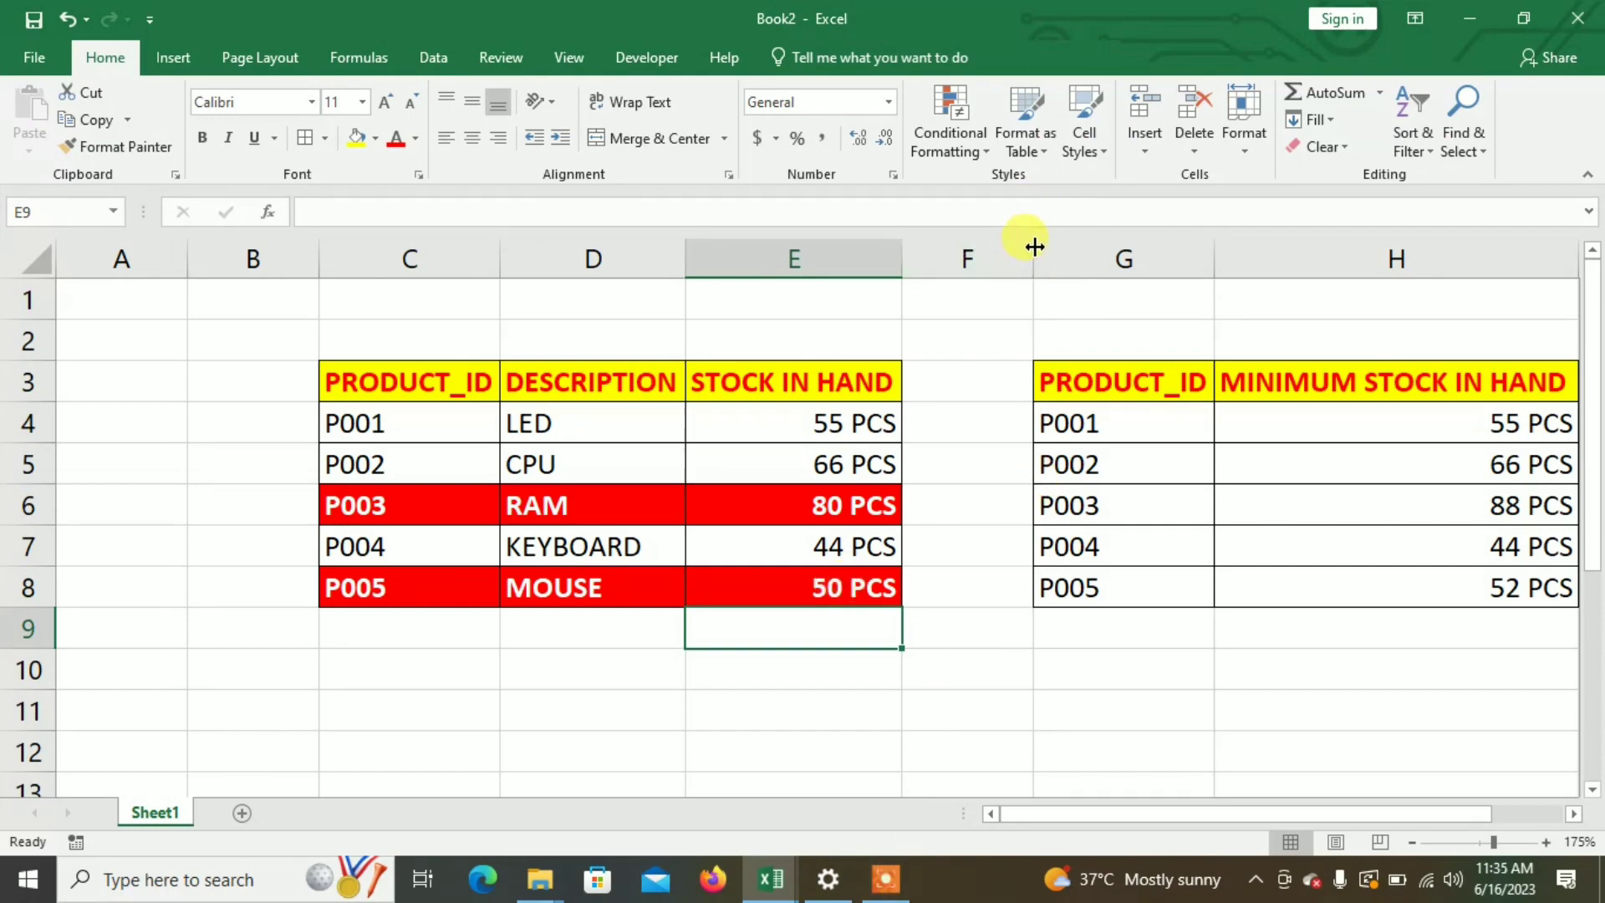
Narrow column F to bring the two tables closer together, and set the RAM stock in E6 to 90
{"action": "left_click_drag", "start_coordinate": [1034, 247], "coordinate": [955, 249]}
{"action": "left_click", "coordinate": [1008, 653]}
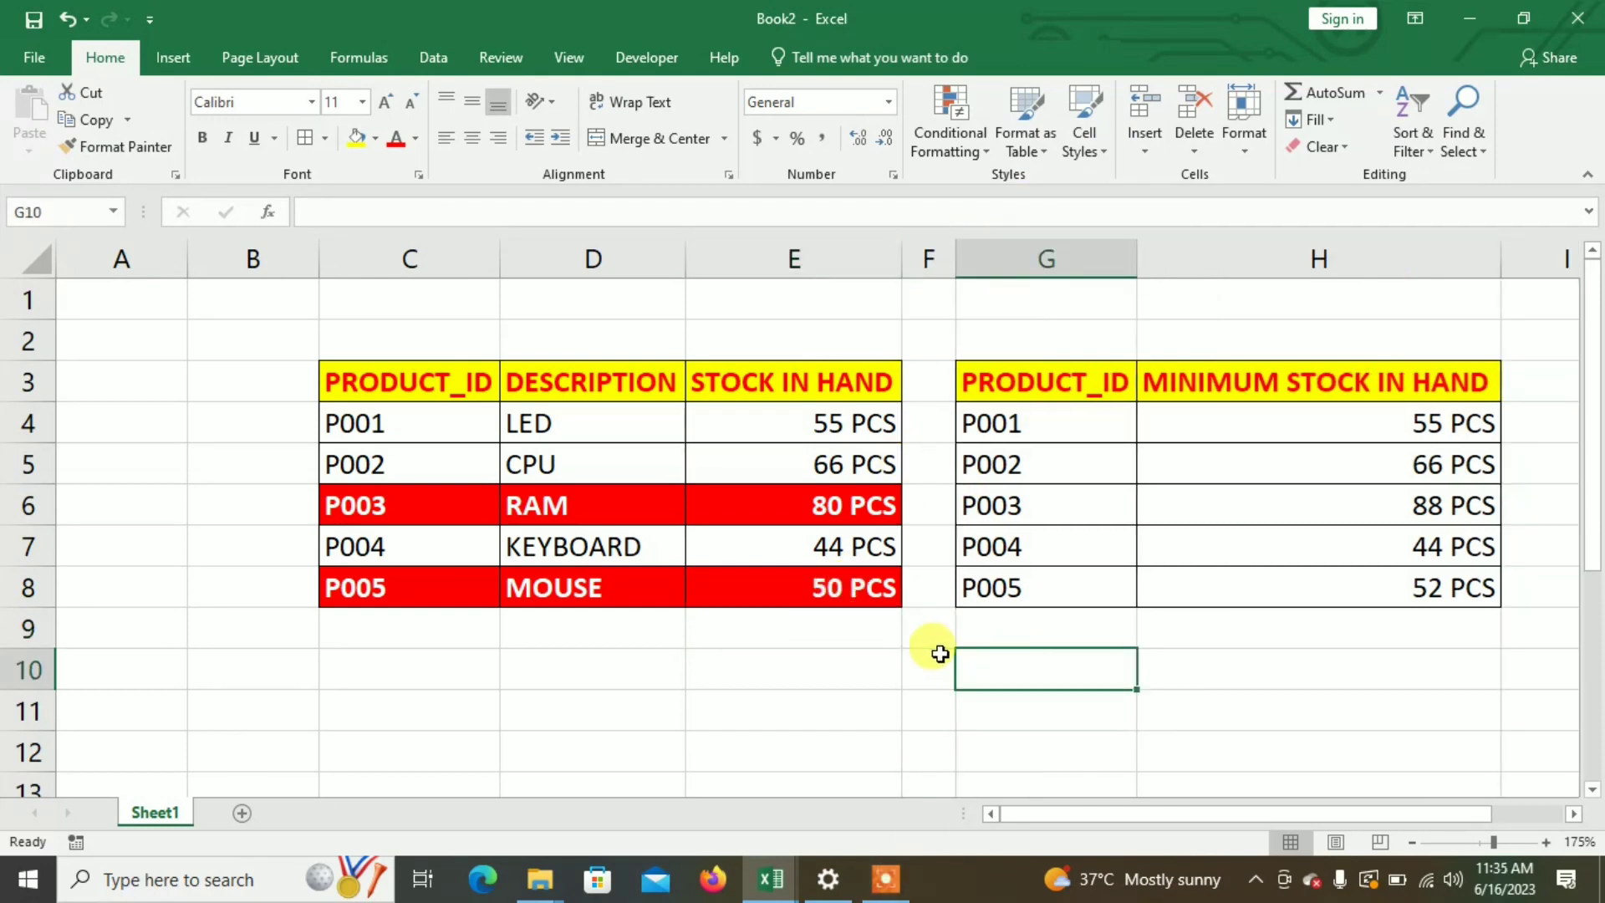
{"action": "left_click", "coordinate": [820, 493]}
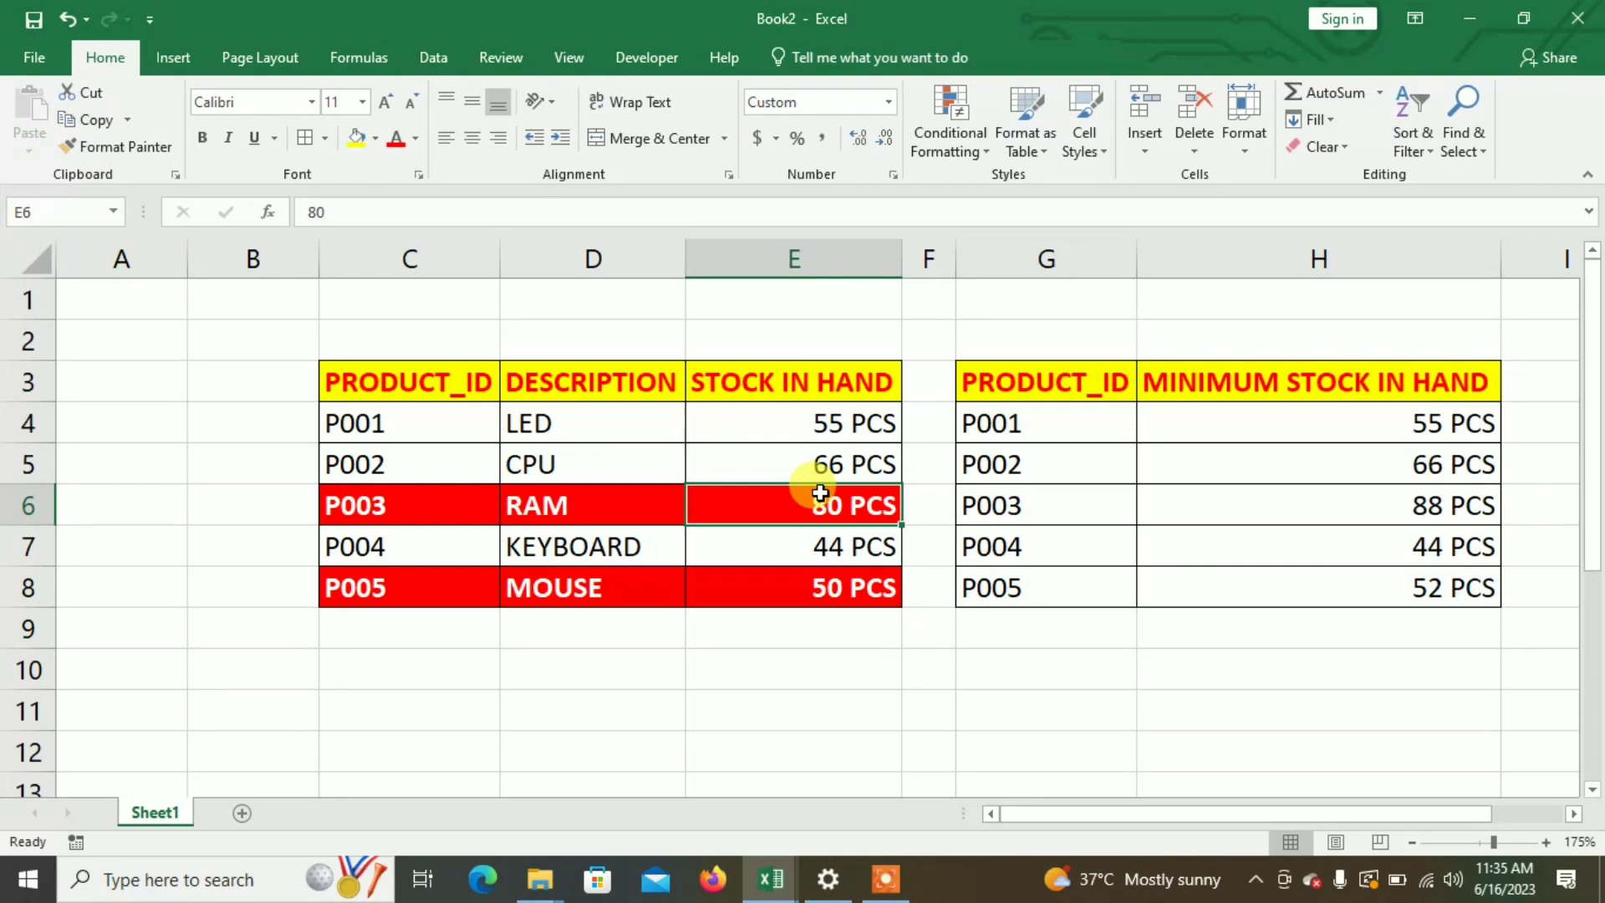
{"action": "type", "text": "90"}
{"action": "key", "text": "Return"}
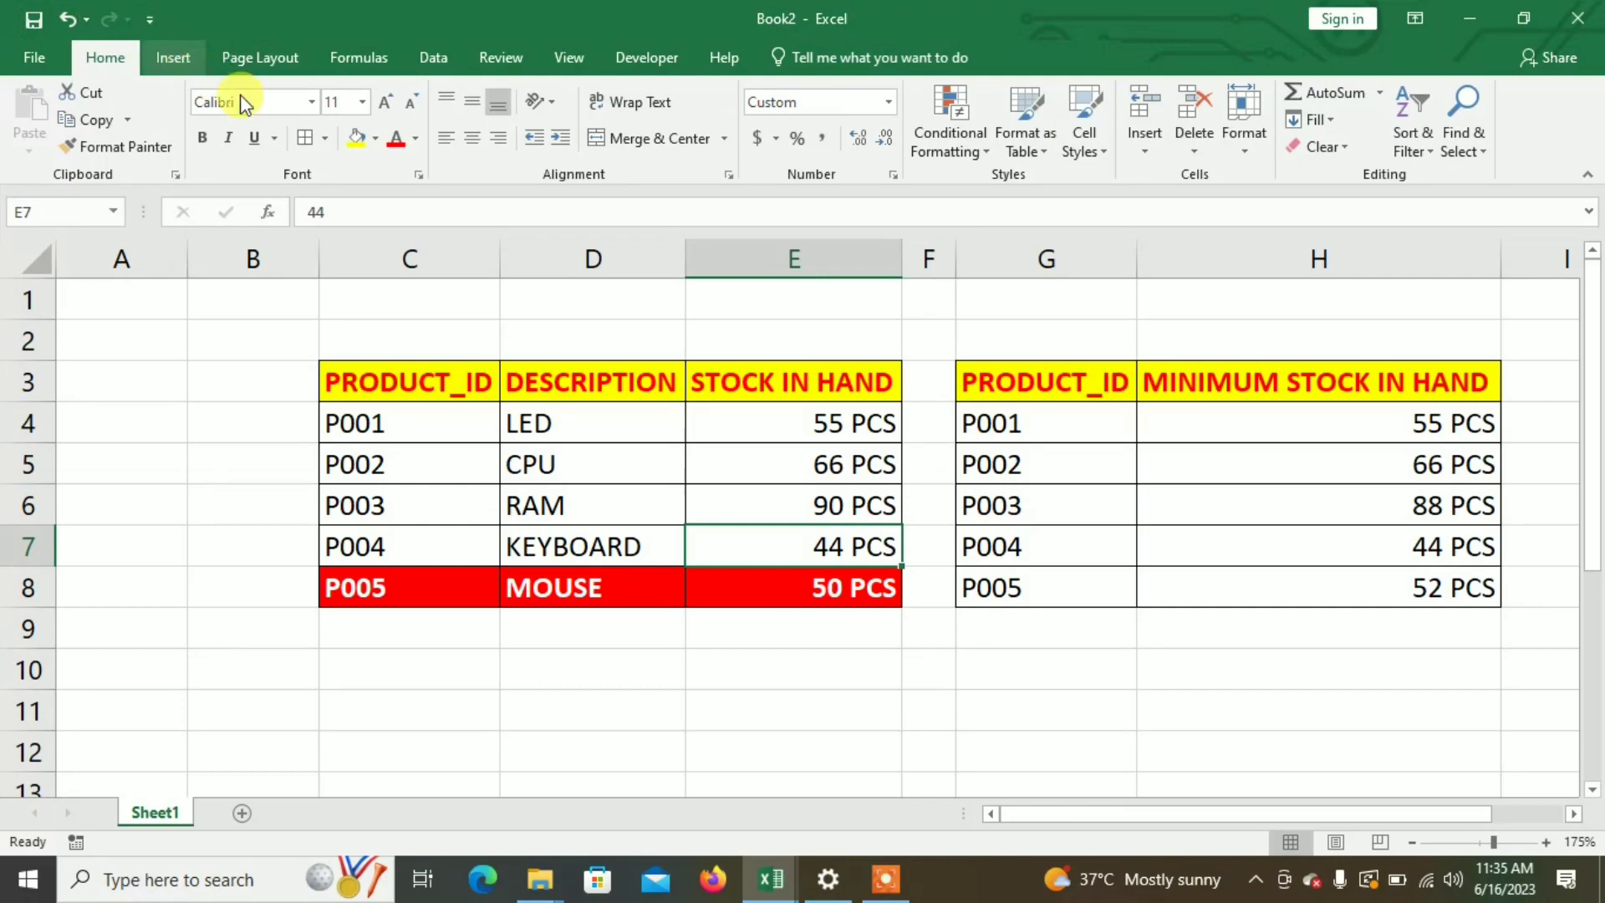
Insert a WordArt object on the sheet in the light orange style with an orange outline
{"action": "left_click", "coordinate": [173, 57]}
{"action": "left_click", "coordinate": [1413, 125]}
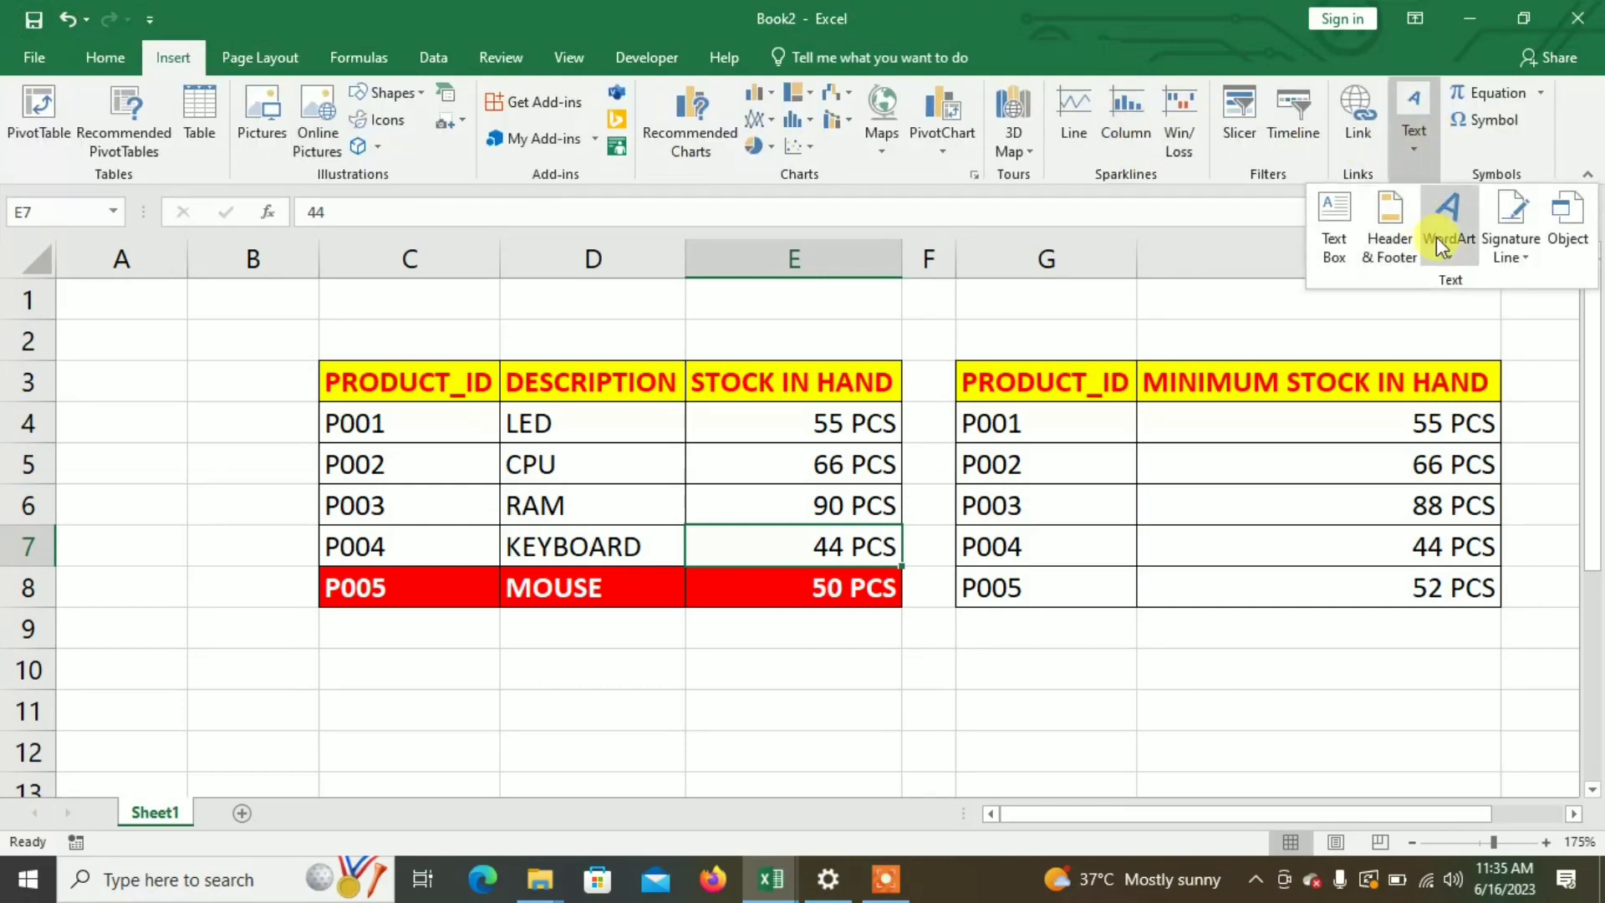
{"action": "left_click", "coordinate": [1431, 230]}
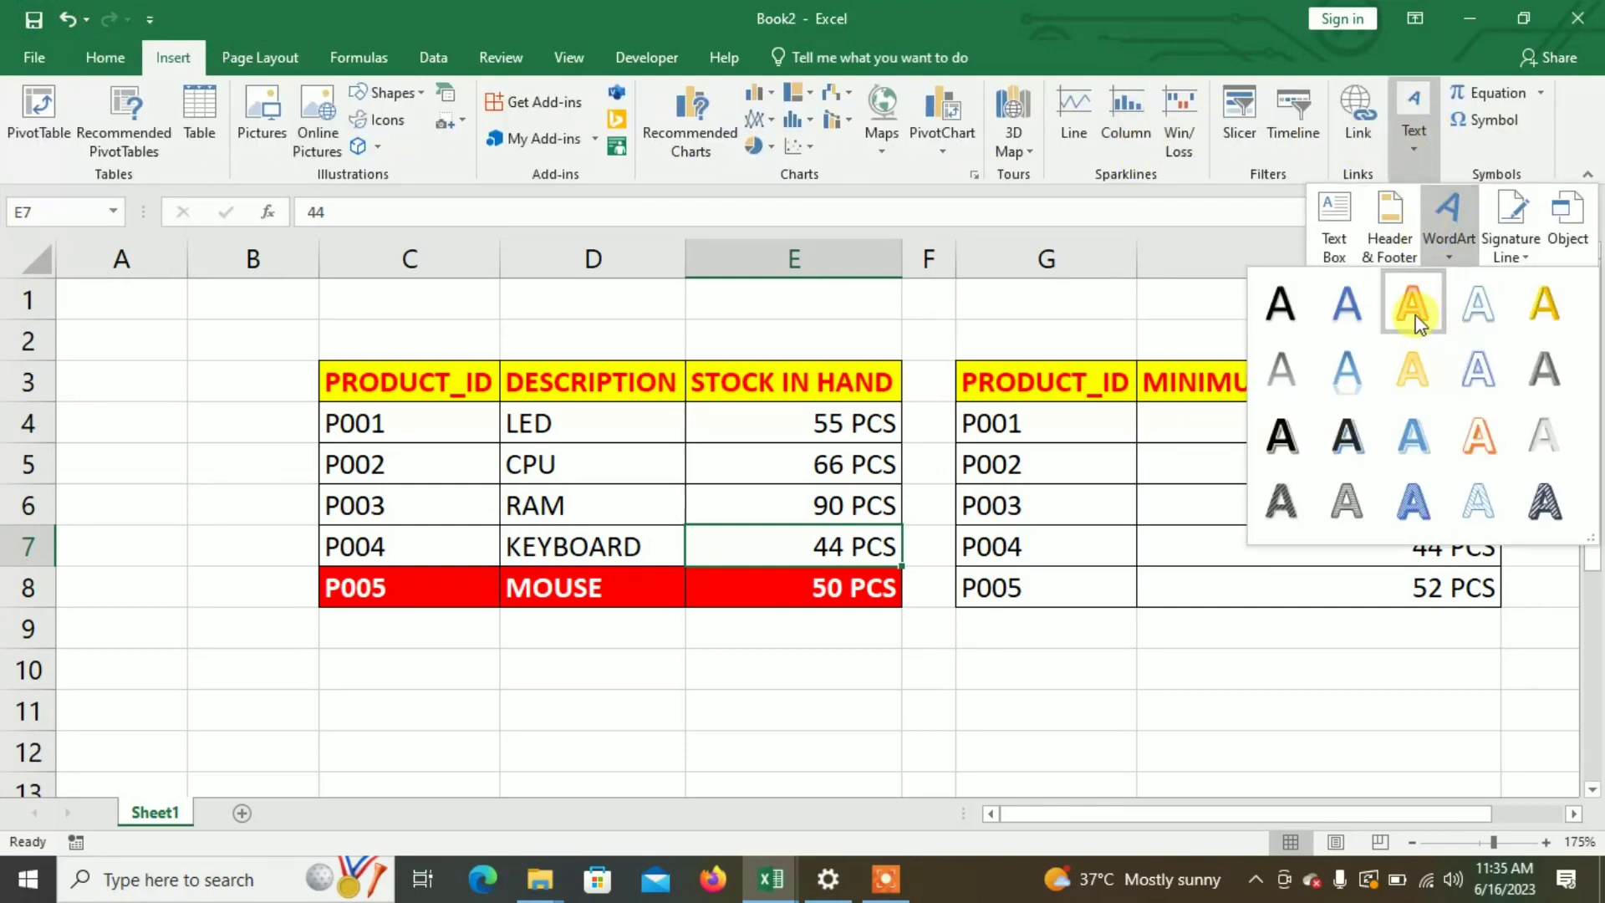
{"action": "left_click", "coordinate": [1413, 305]}
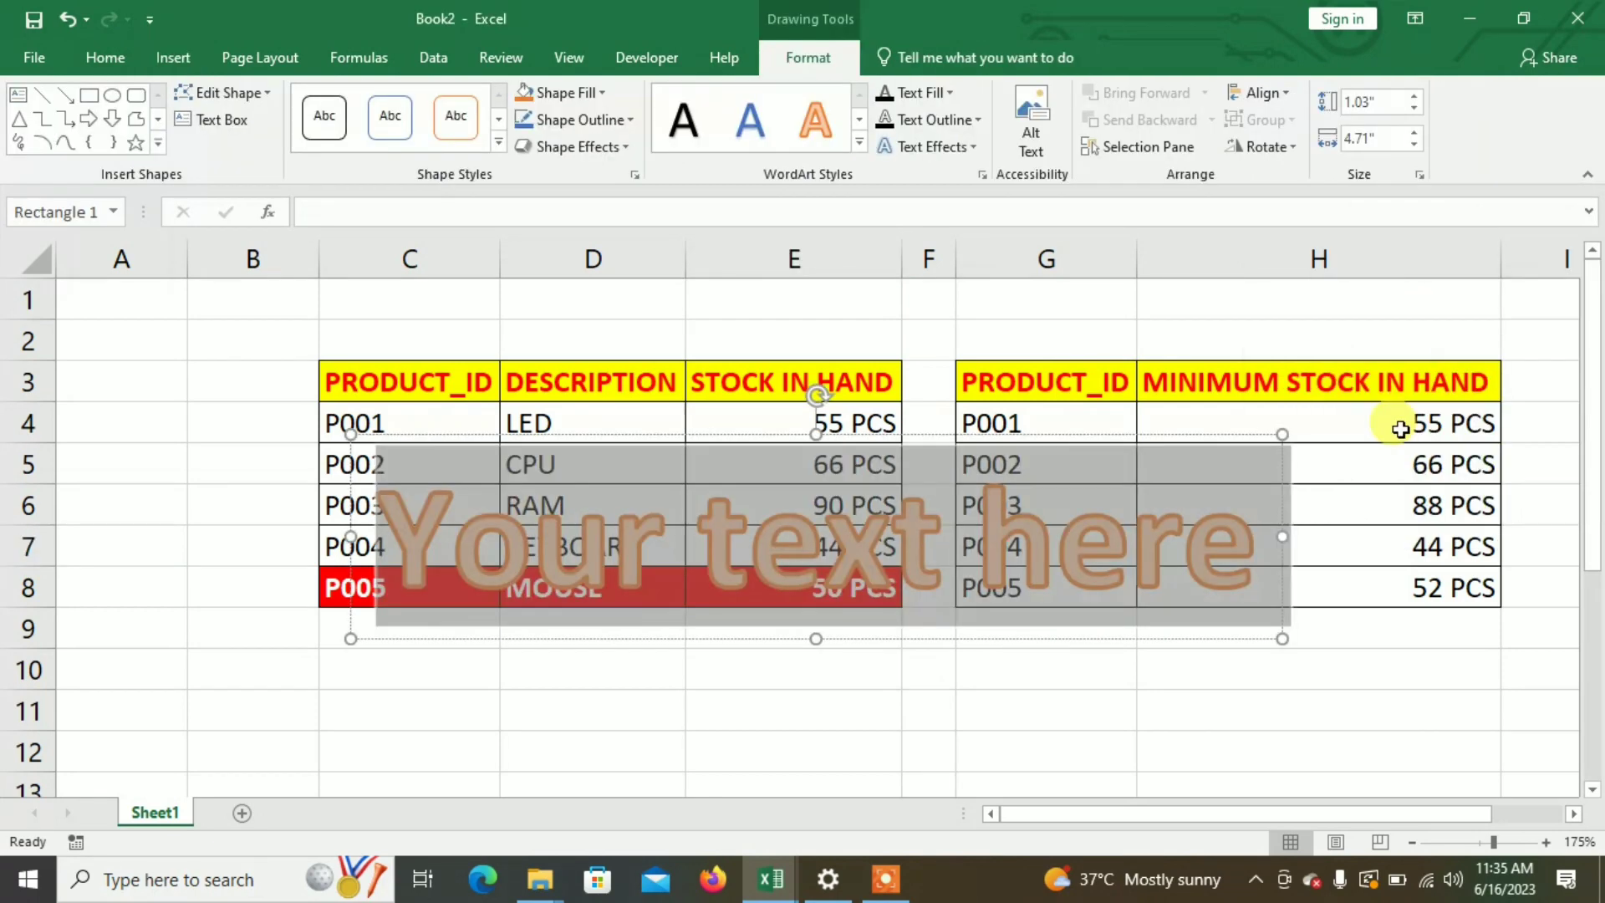
Enter STOCK ALERT WITH CF as the WordArt text and move the title below the two tables
{"action": "type", "text": "STOCK"}
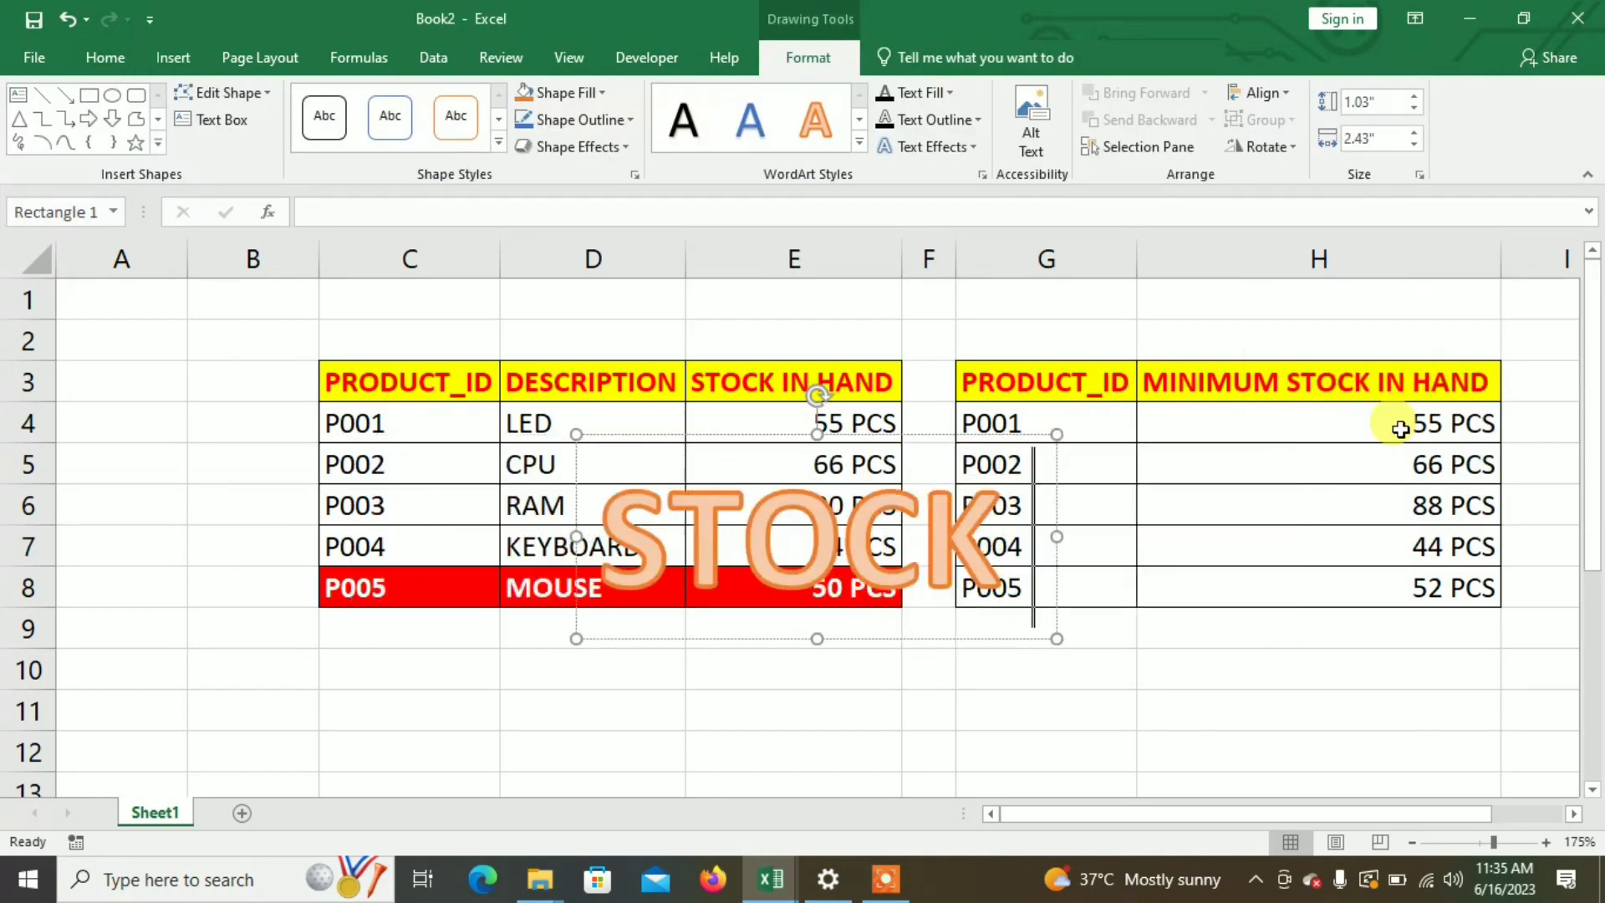
{"action": "type", "text": " ALER"}
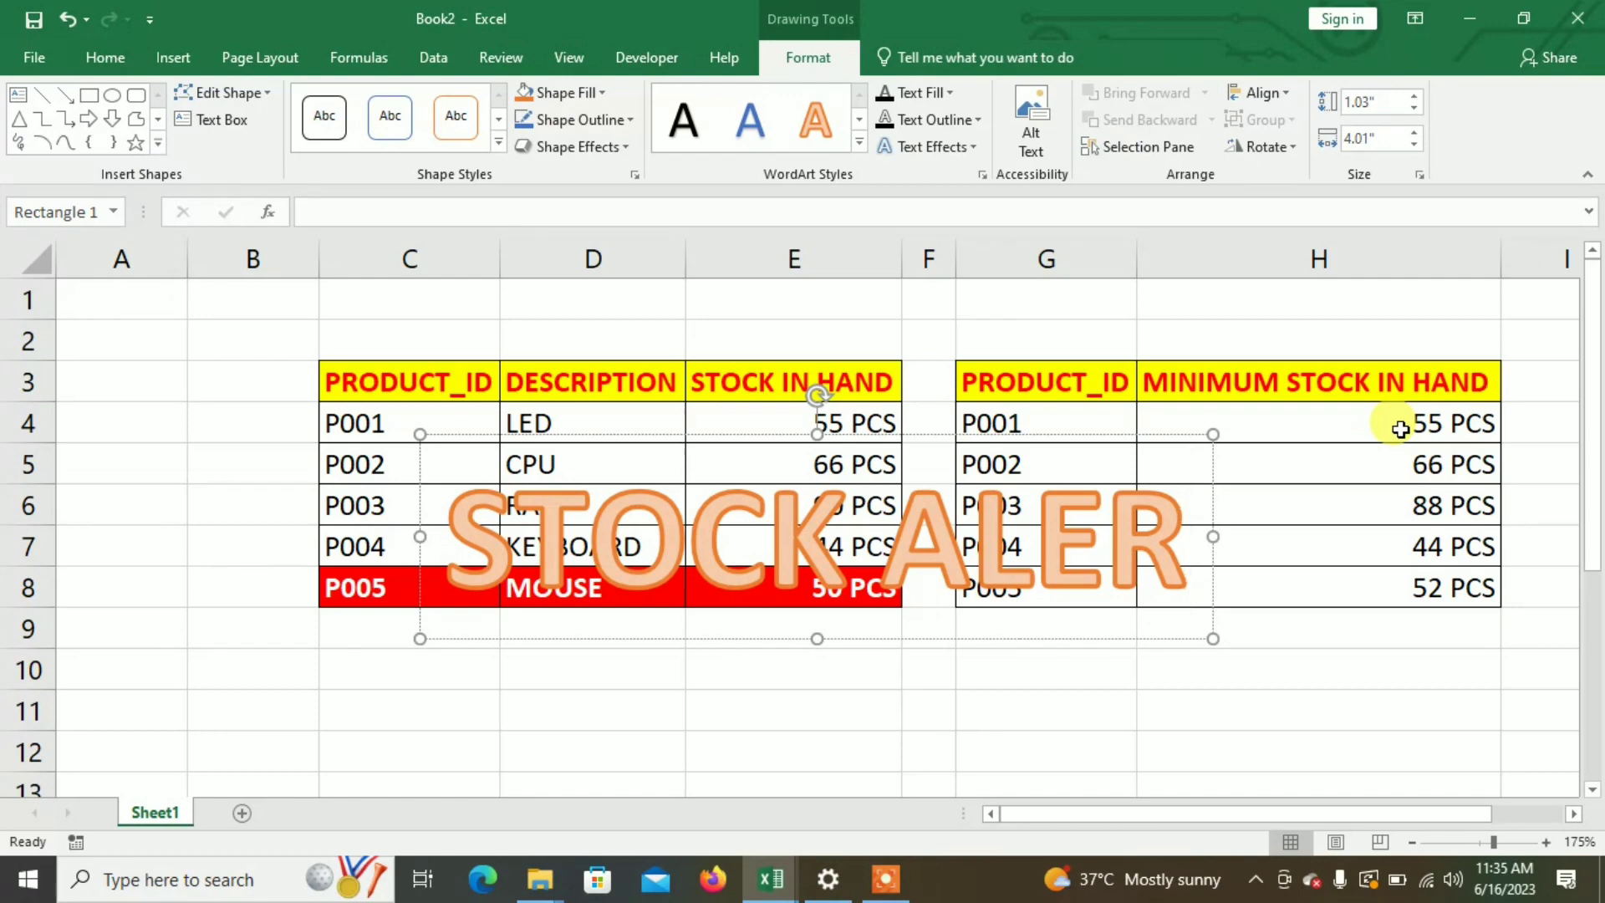
{"action": "type", "text": "T IW"}
{"action": "key", "text": "BackSpace"}
{"action": "key", "text": "BackSpace"}
{"action": "type", "text": "W"}
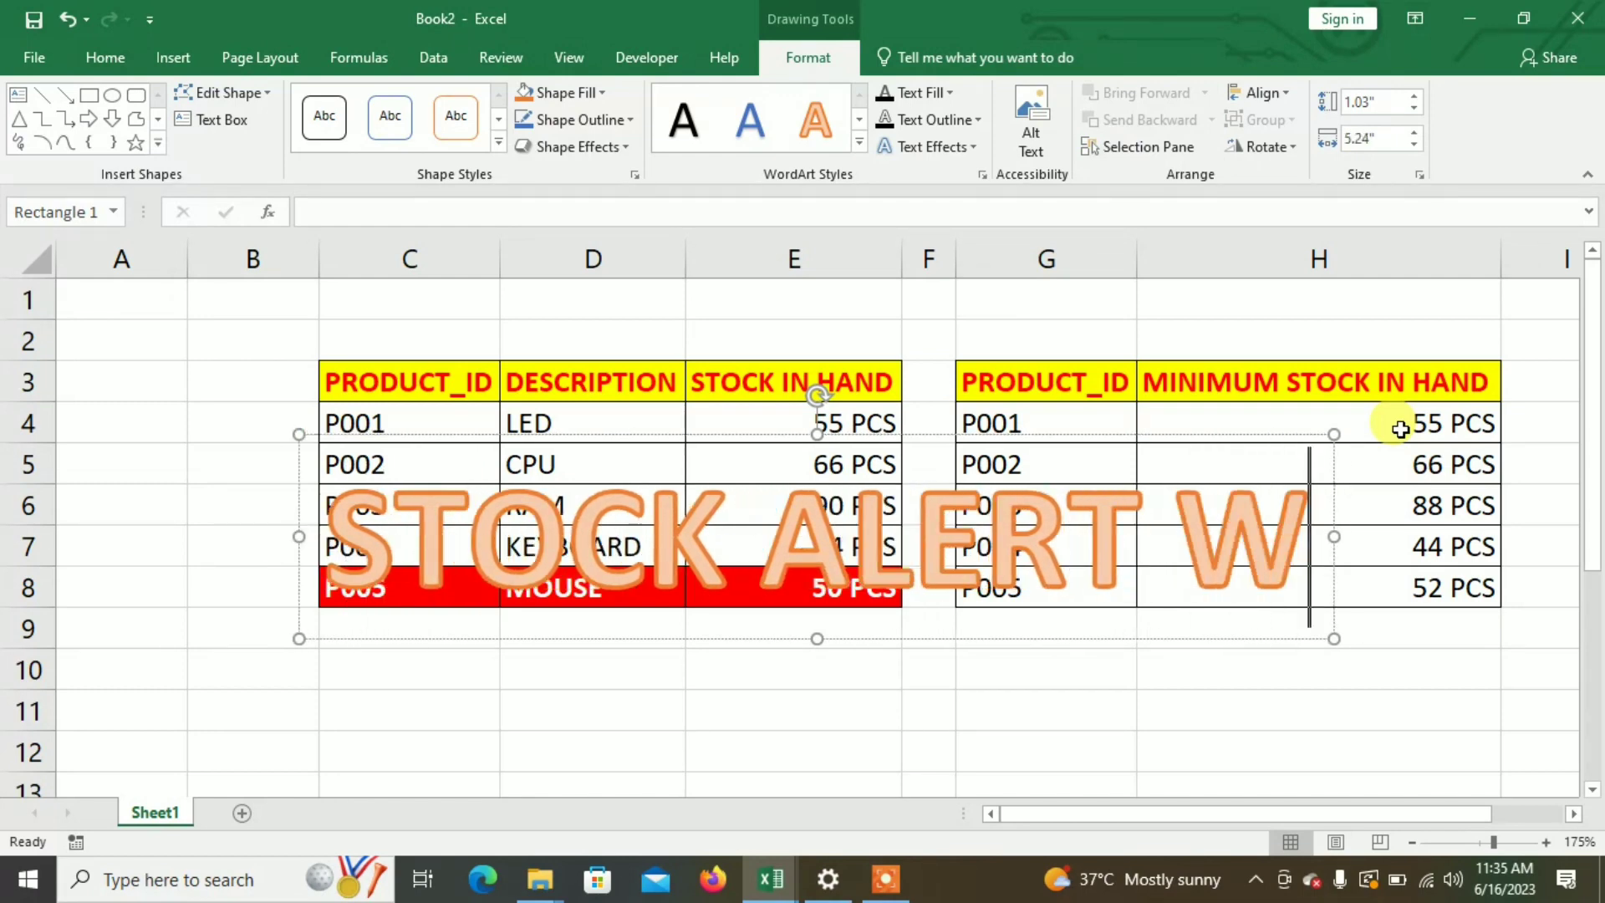
{"action": "type", "text": "ITH"}
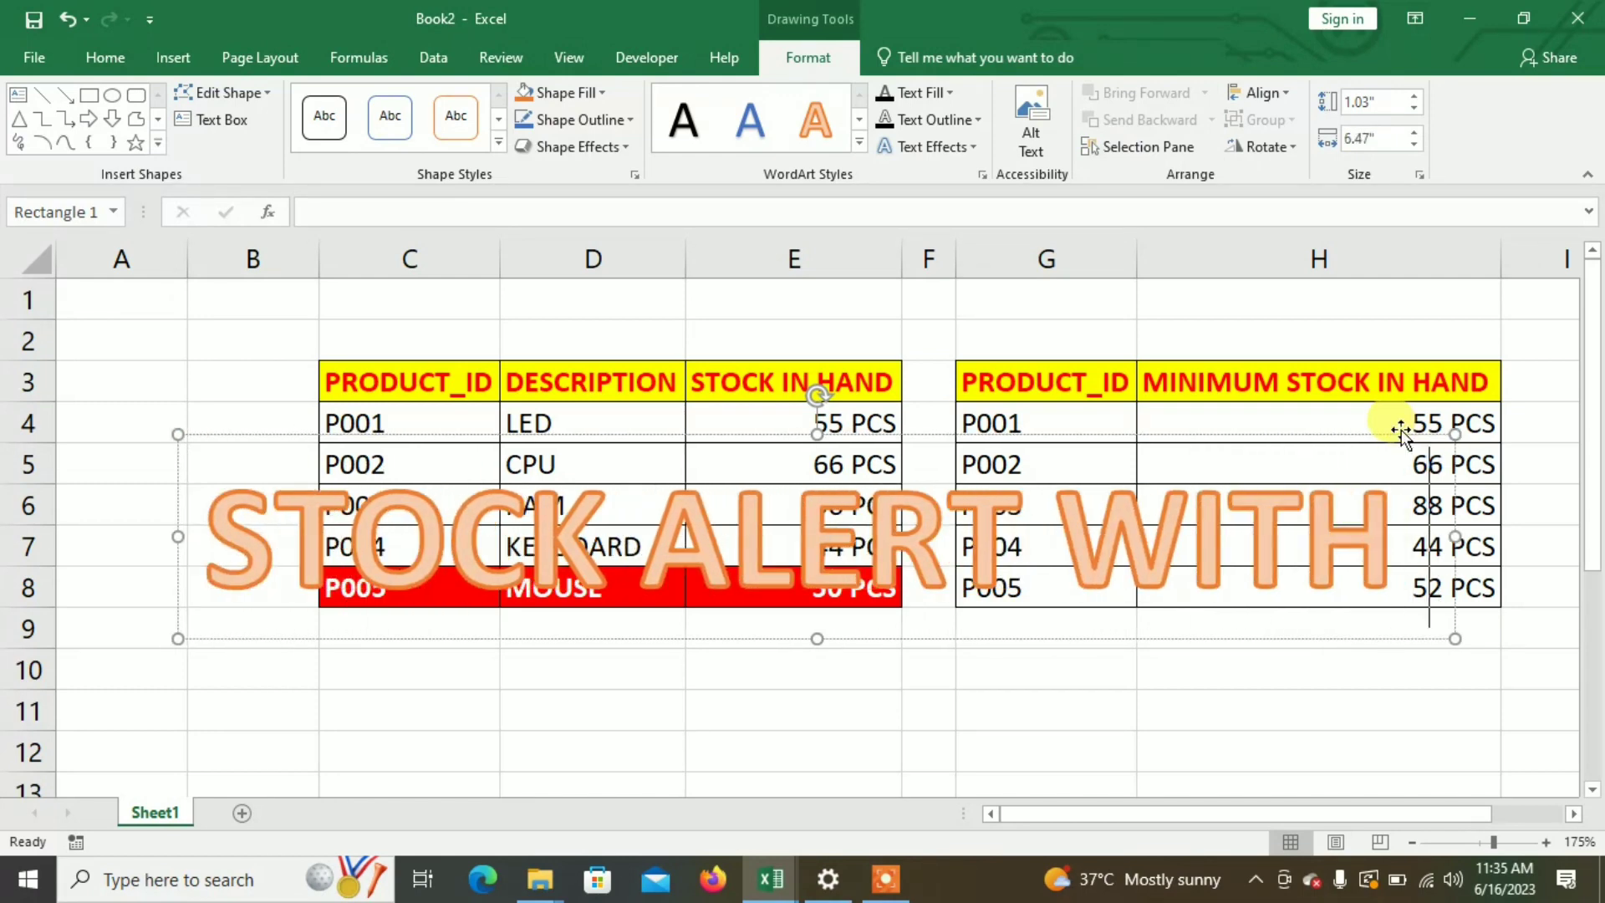
{"action": "type", "text": " CF"}
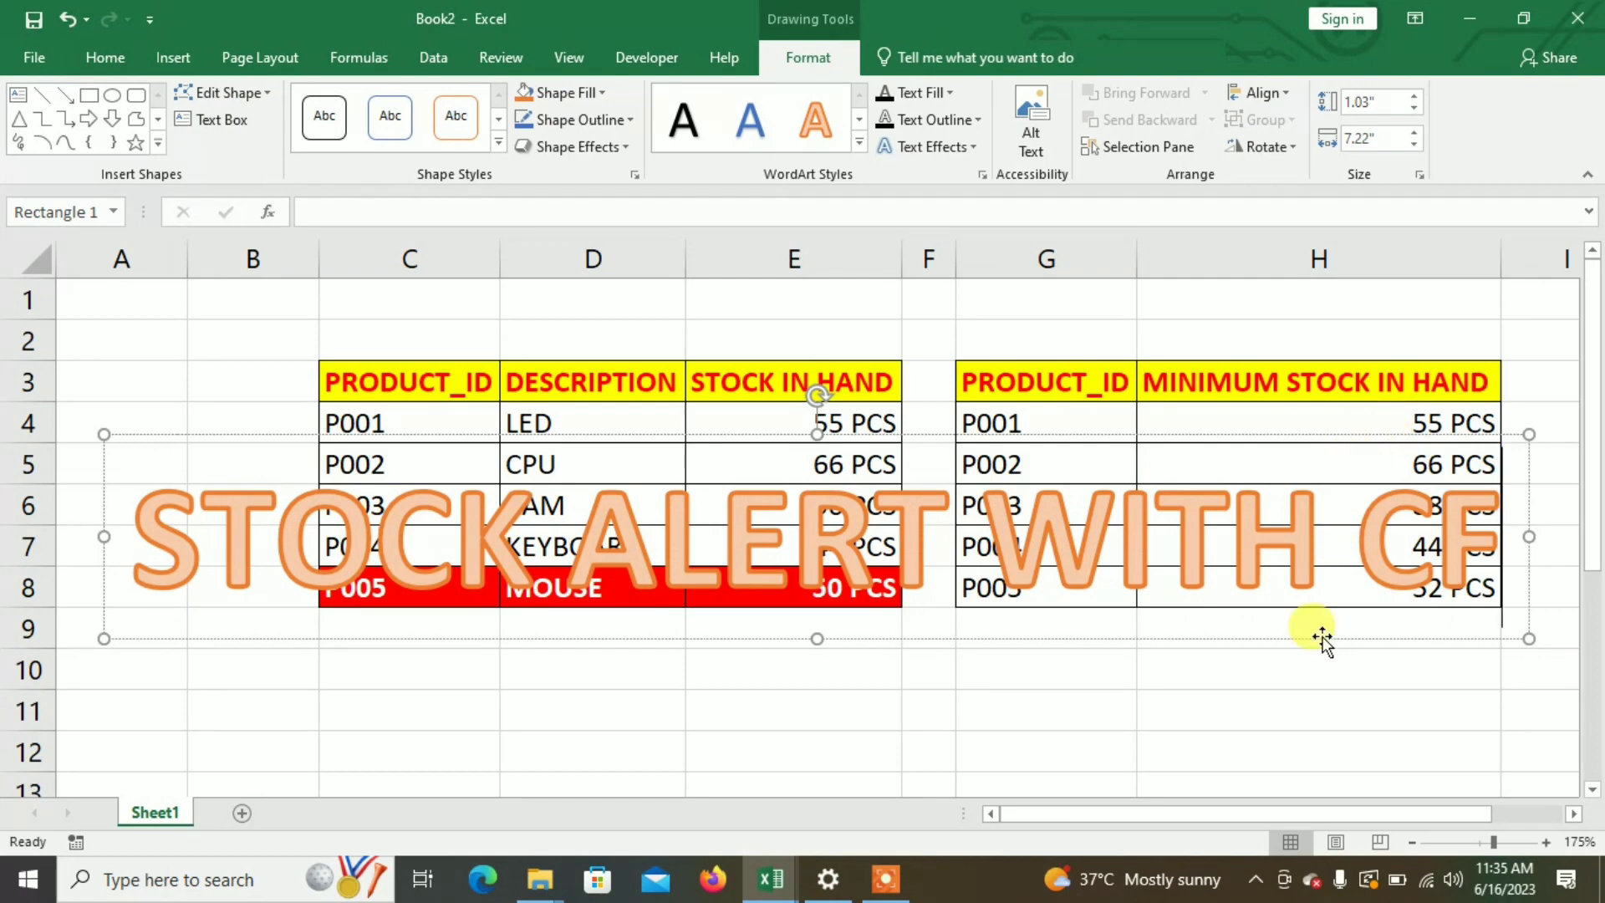
{"action": "left_click_drag", "start_coordinate": [1326, 637], "coordinate": [1318, 781]}
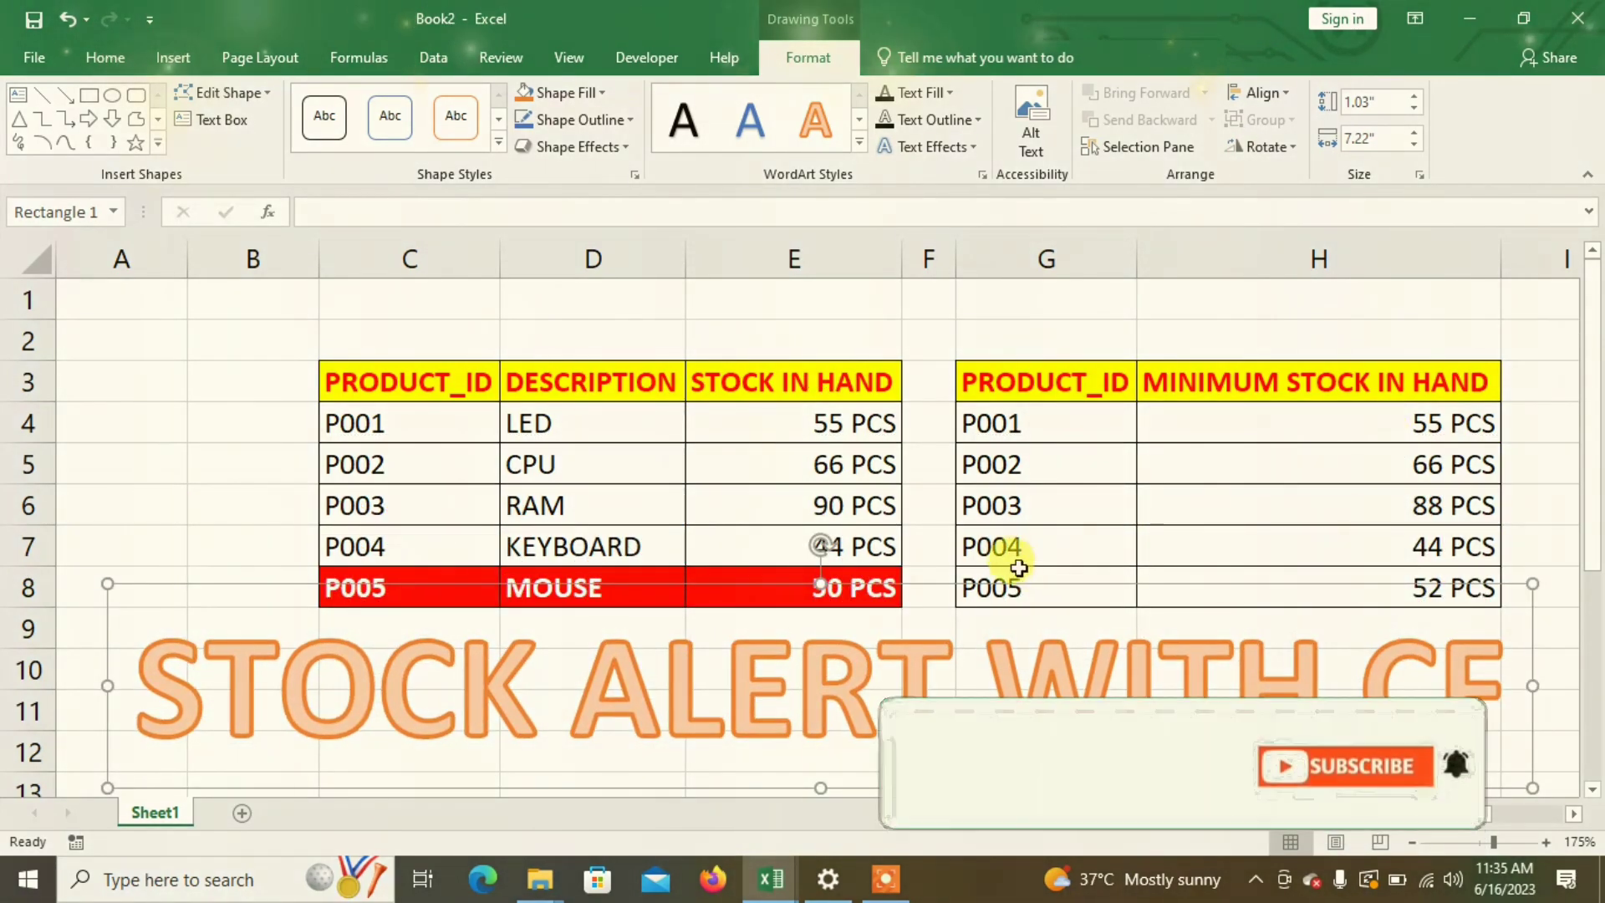